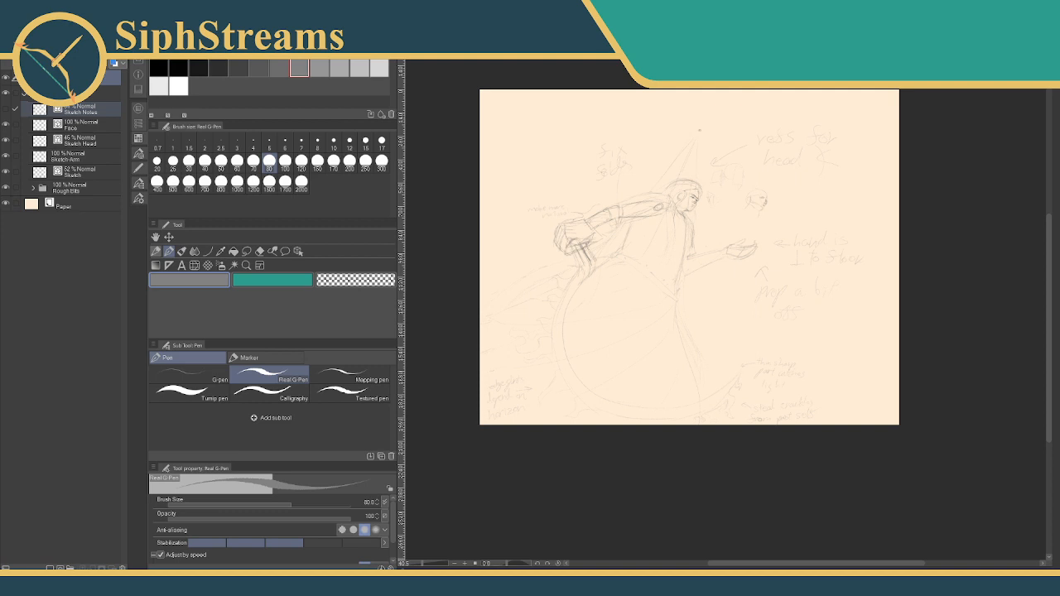
- Narrow the tool palettes to give the canvas with the figure sketch more room
{"action": "left_click_drag", "start_coordinate": [723, 235], "coordinate": [728, 267]}
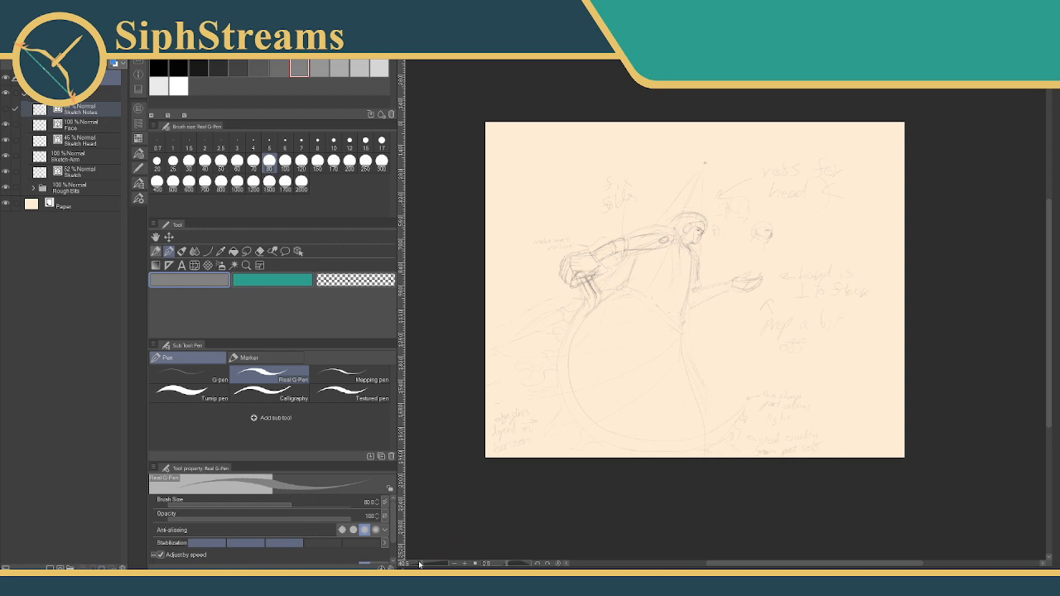
{"action": "left_click_drag", "start_coordinate": [421, 565], "coordinate": [423, 565]}
{"action": "left_click_drag", "start_coordinate": [560, 350], "coordinate": [602, 415]}
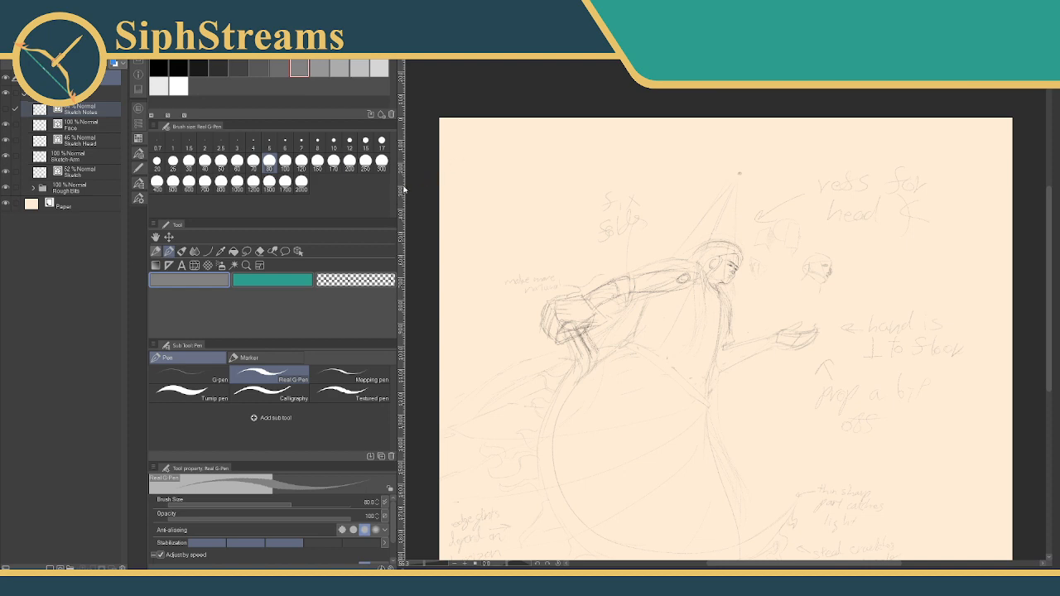
{"action": "left_click_drag", "start_coordinate": [403, 190], "coordinate": [253, 175]}
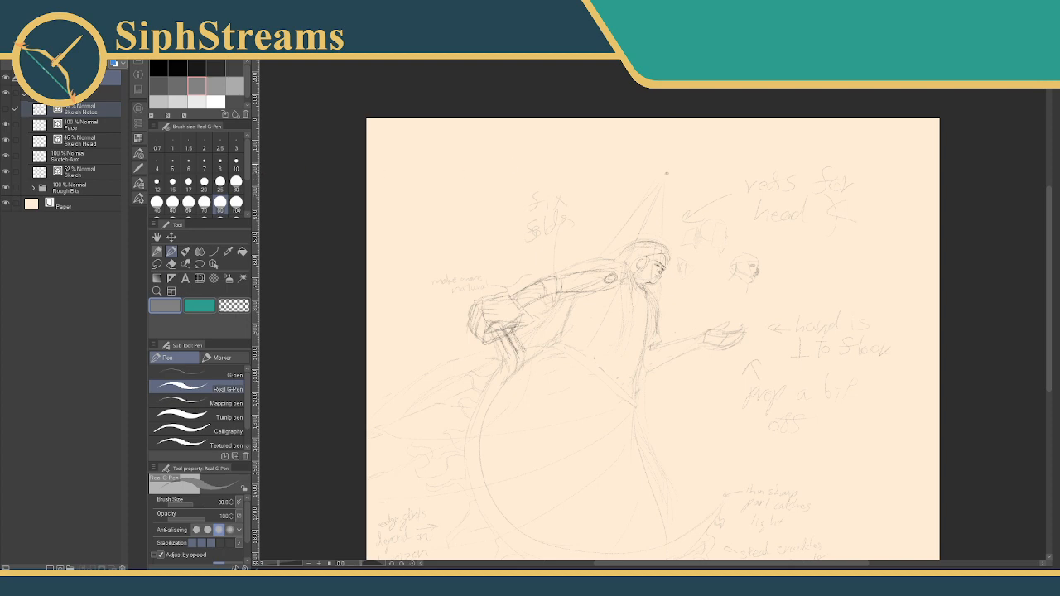
{"action": "scroll", "coordinate": [518, 168], "scroll_direction": "up", "scroll_amount": 1}
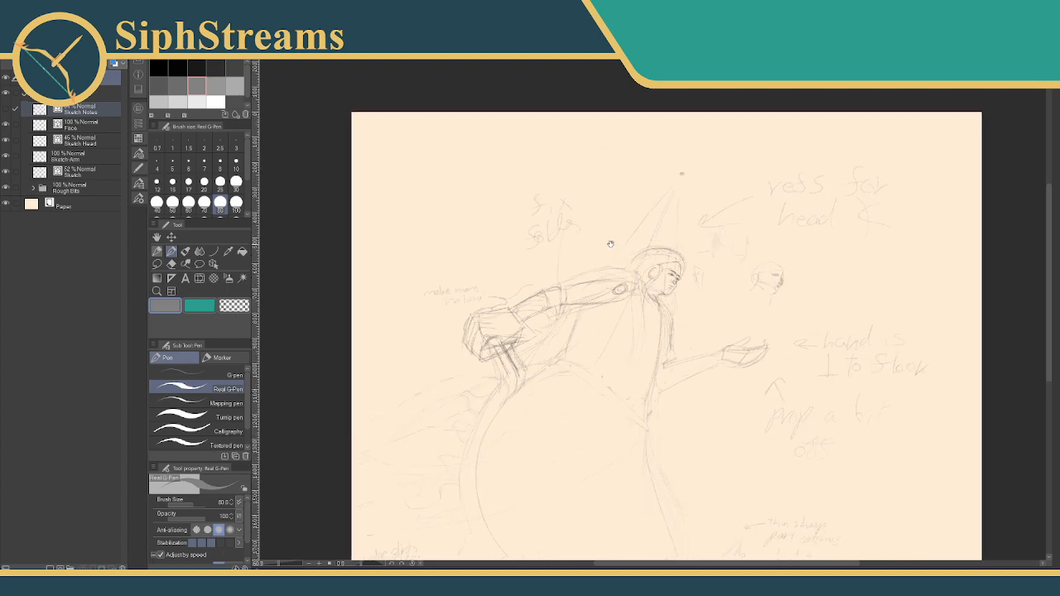
{"action": "left_click_drag", "start_coordinate": [610, 243], "coordinate": [584, 172]}
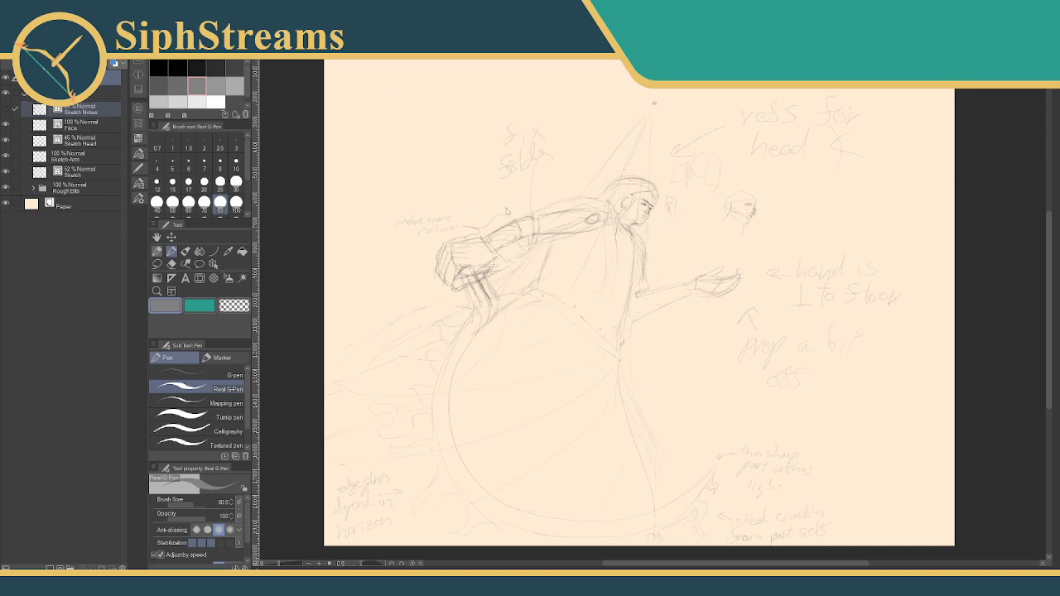
- Hide the 52% opacity layer named Sketch inside the Sketch folder, keeping the folder expanded
{"action": "left_click", "coordinate": [24, 96]}
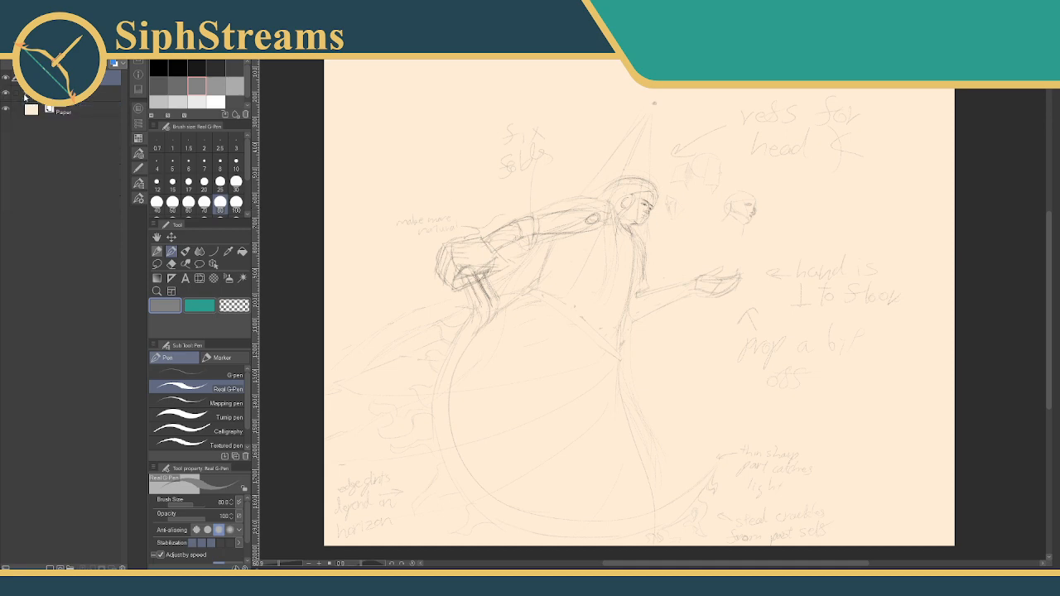
{"action": "left_click", "coordinate": [24, 96]}
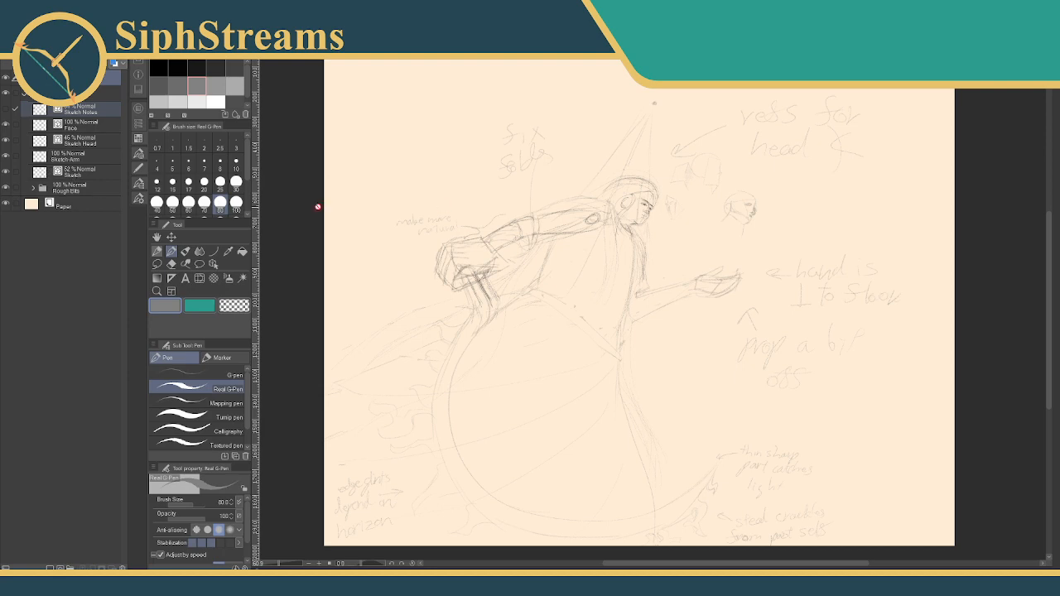
{"action": "left_click", "coordinate": [6, 171]}
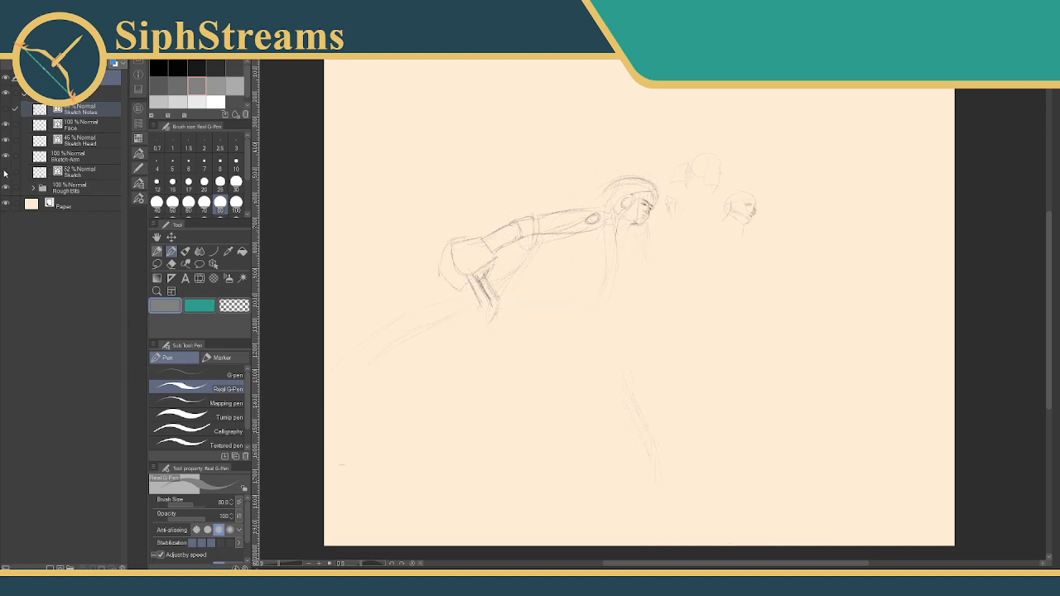
{"action": "left_click", "coordinate": [6, 172]}
{"action": "left_click", "coordinate": [6, 171]}
{"action": "left_click", "coordinate": [6, 171]}
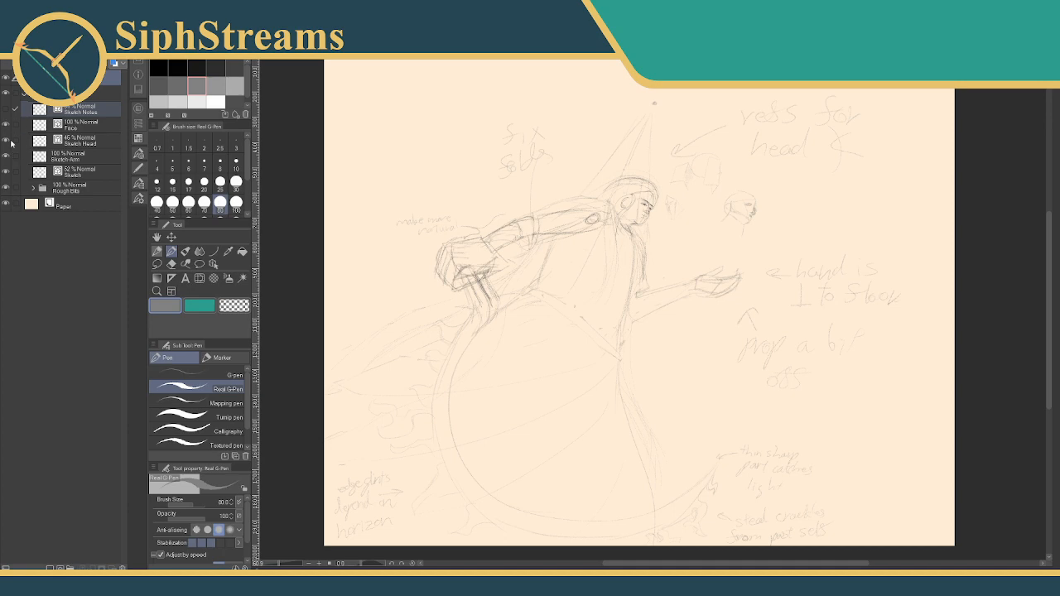
{"action": "left_click", "coordinate": [5, 171]}
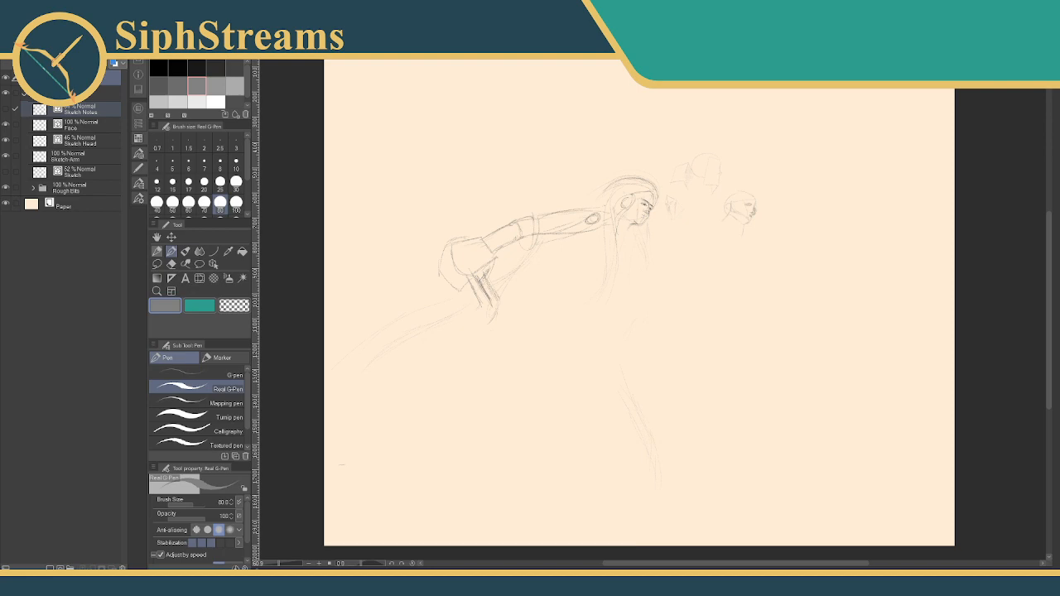
{"action": "key", "text": "super+d"}
{"action": "key", "text": "super+d"}
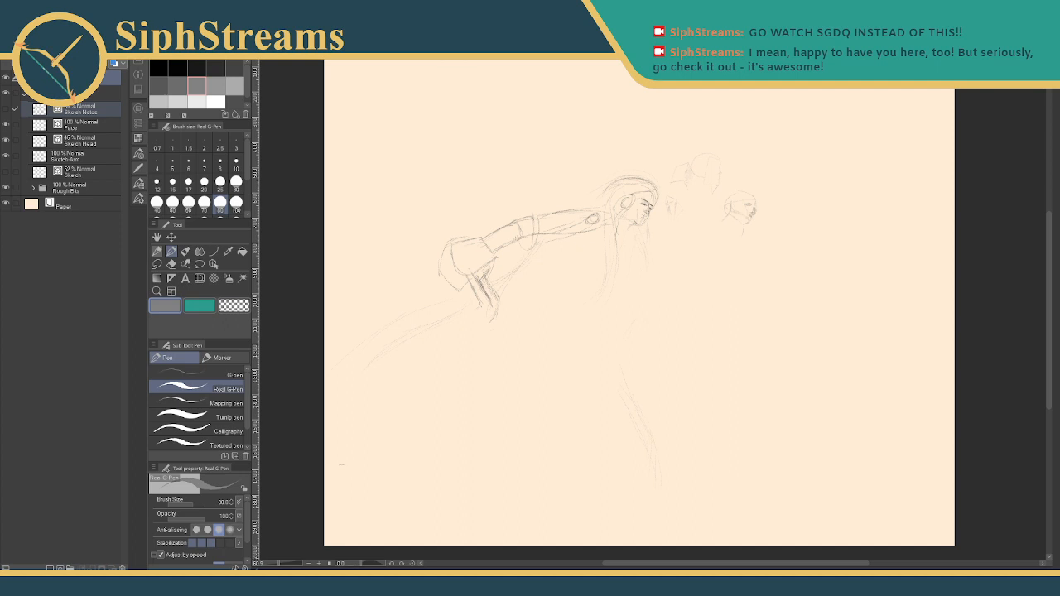
- Add a new layer above the Sketch folder and make the layer directly above that folder active
{"action": "left_click", "coordinate": [74, 77]}
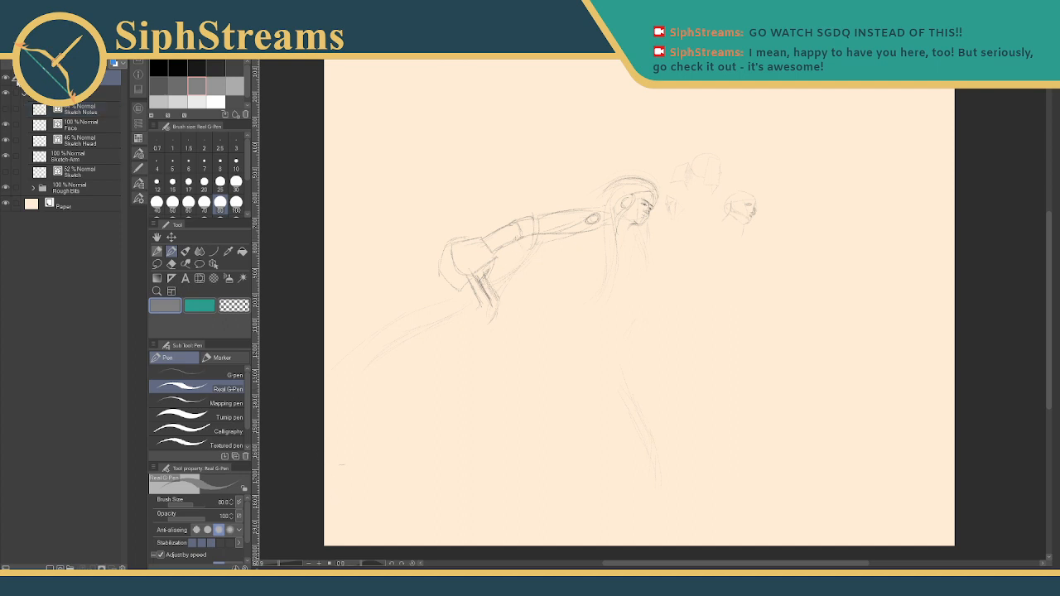
{"action": "key", "text": "ctrl+shift+n"}
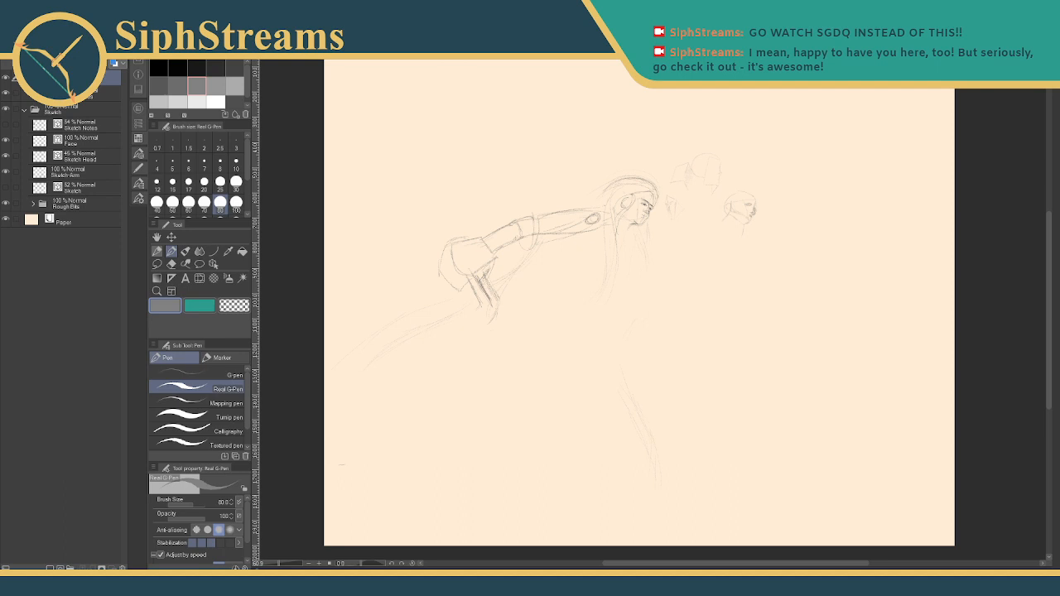
{"action": "left_click_drag", "start_coordinate": [279, 564], "coordinate": [284, 564]}
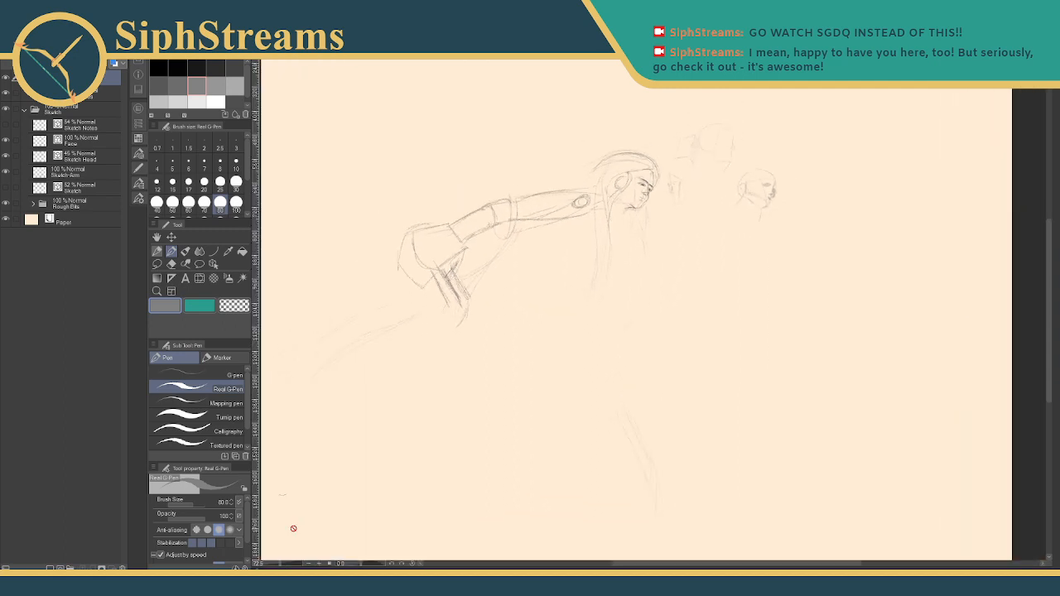
{"action": "left_click_drag", "start_coordinate": [452, 293], "coordinate": [469, 397]}
{"action": "left_click", "coordinate": [110, 92]}
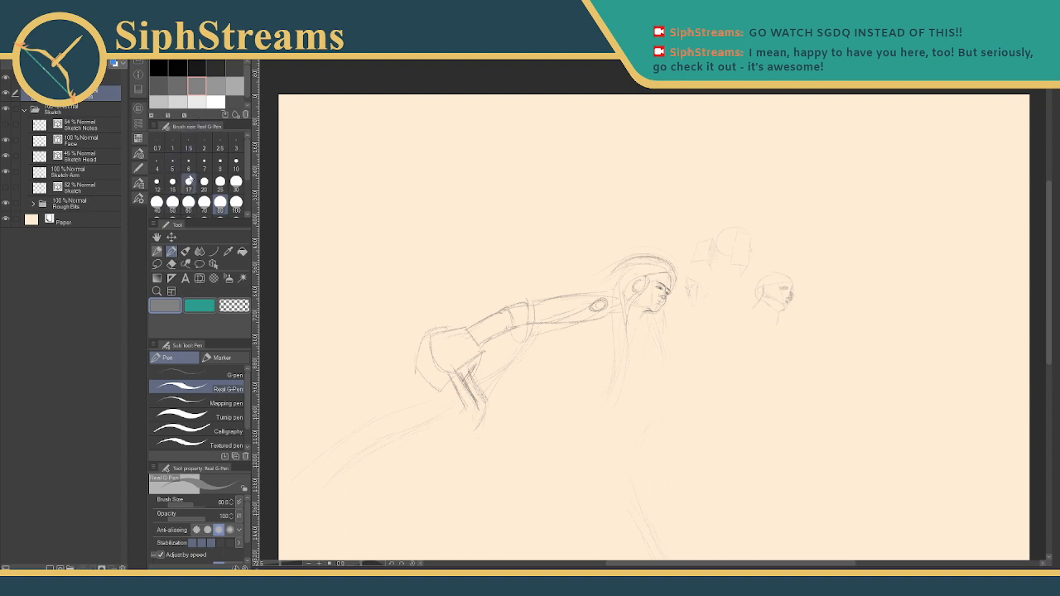
- Set the Real G-Pen brush size to 6 and try it with scribbles above the arm, undoing each one
{"action": "left_click", "coordinate": [189, 162]}
{"action": "mouse_move", "coordinate": [450, 185]}
{"action": "left_mouse_down"}
{"action": "mouse_move", "coordinate": [394, 207]}
{"action": "mouse_move", "coordinate": [451, 236]}
{"action": "mouse_move", "coordinate": [547, 219]}
{"action": "left_mouse_up"}
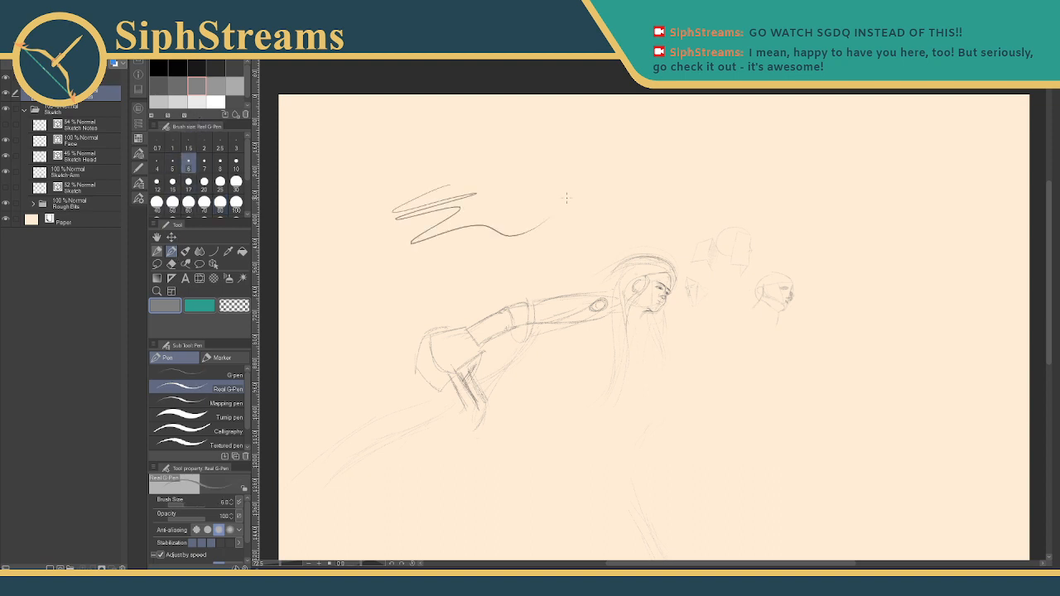
{"action": "key", "text": "ctrl+z"}
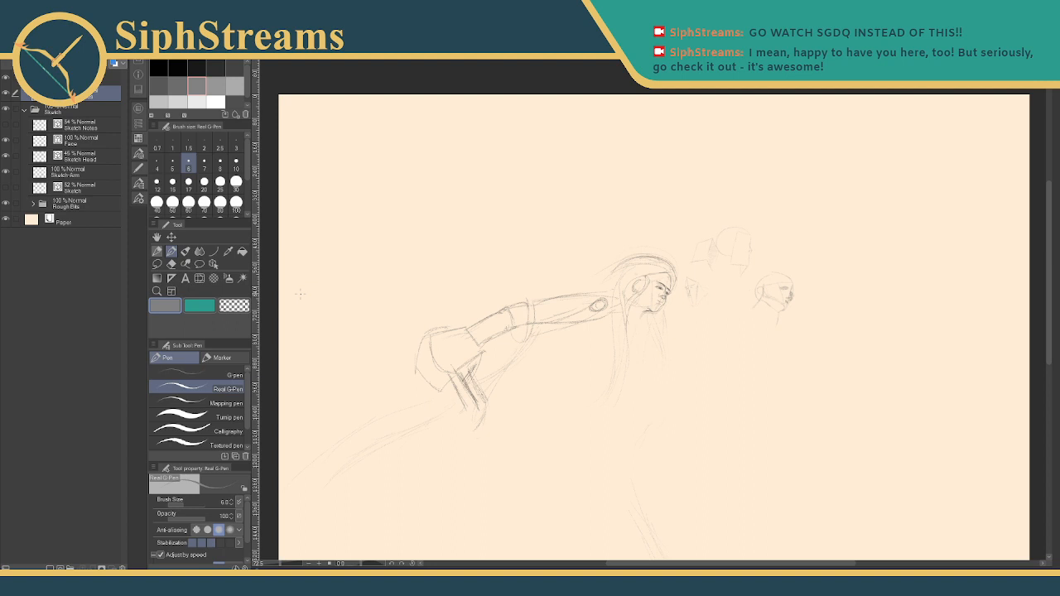
{"action": "left_click_drag", "start_coordinate": [365, 246], "coordinate": [700, 174]}
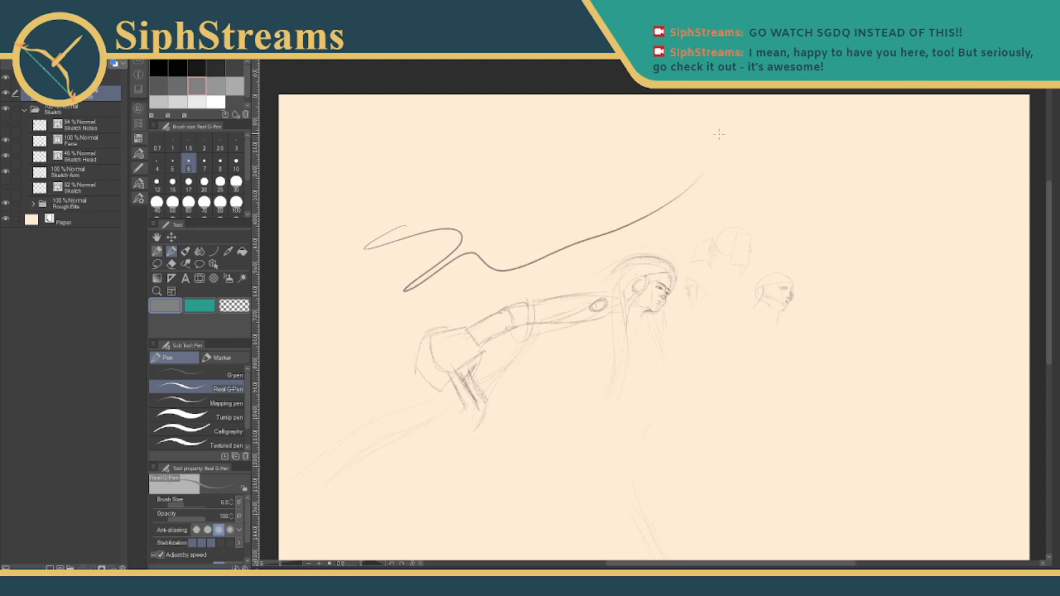
{"action": "key", "text": "ctrl+z"}
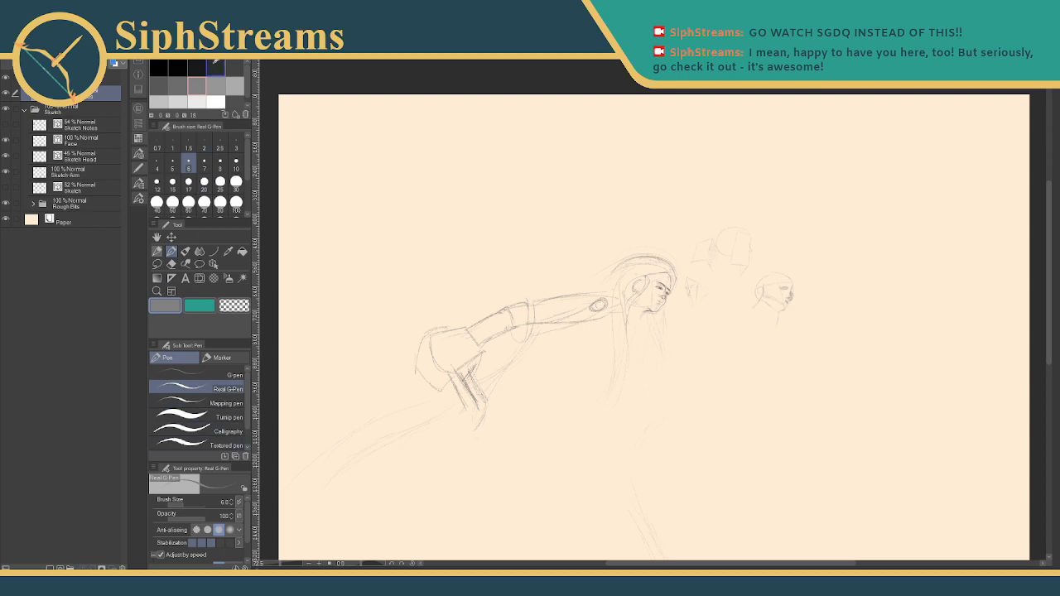
- Try the near-black swatch with scribbles above and across the arm, undoing each one
{"action": "left_click", "coordinate": [216, 67]}
{"action": "mouse_move", "coordinate": [401, 226]}
{"action": "left_mouse_down"}
{"action": "mouse_move", "coordinate": [399, 243]}
{"action": "mouse_move", "coordinate": [602, 222]}
{"action": "left_mouse_up"}
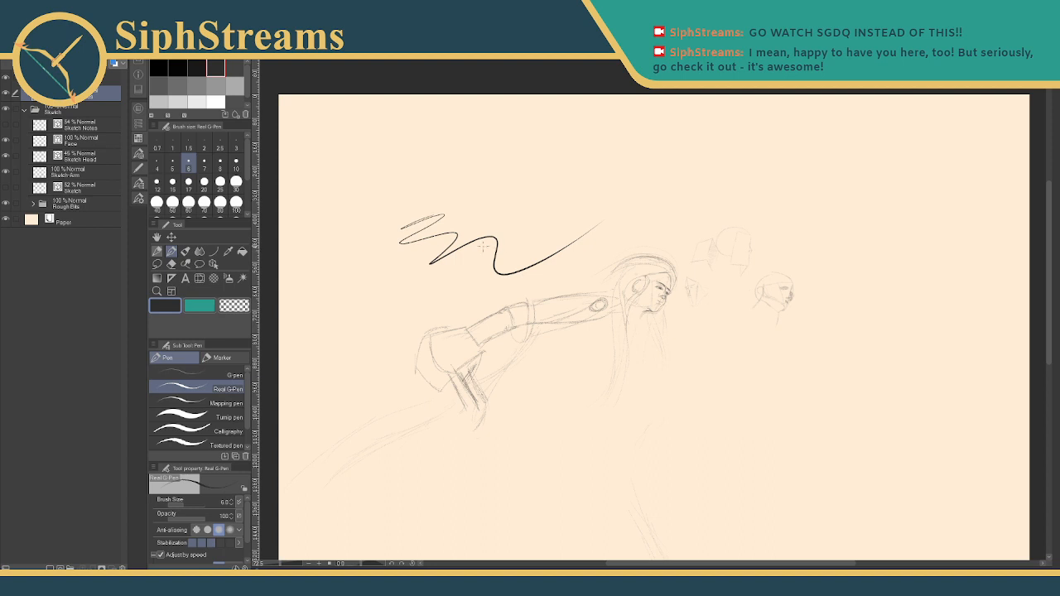
{"action": "key", "text": "ctrl+z"}
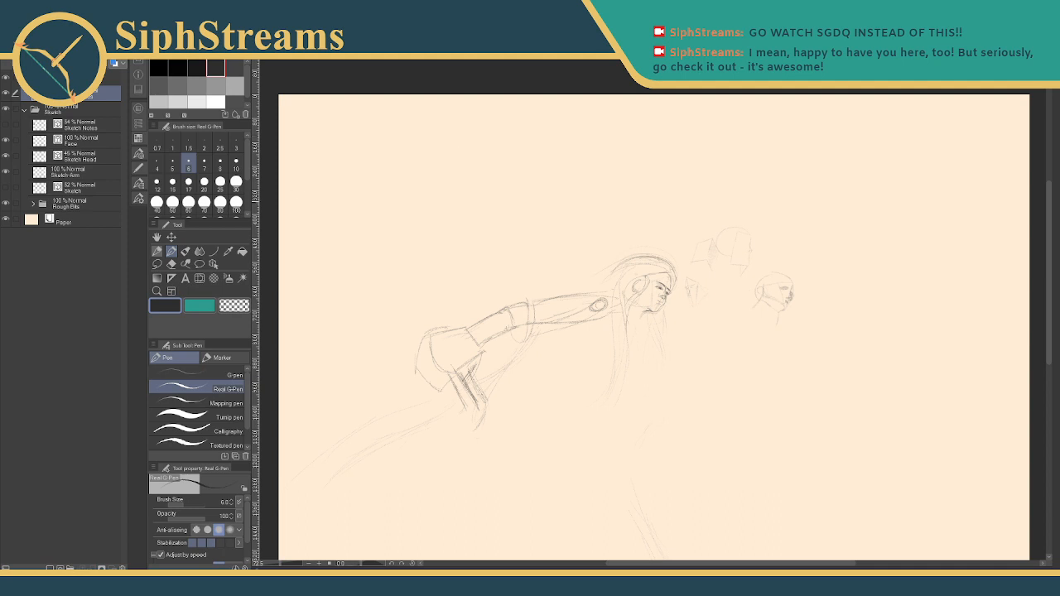
{"action": "mouse_move", "coordinate": [448, 282]}
{"action": "left_mouse_down"}
{"action": "mouse_move", "coordinate": [515, 267]}
{"action": "mouse_move", "coordinate": [451, 308]}
{"action": "mouse_move", "coordinate": [565, 283]}
{"action": "left_mouse_up"}
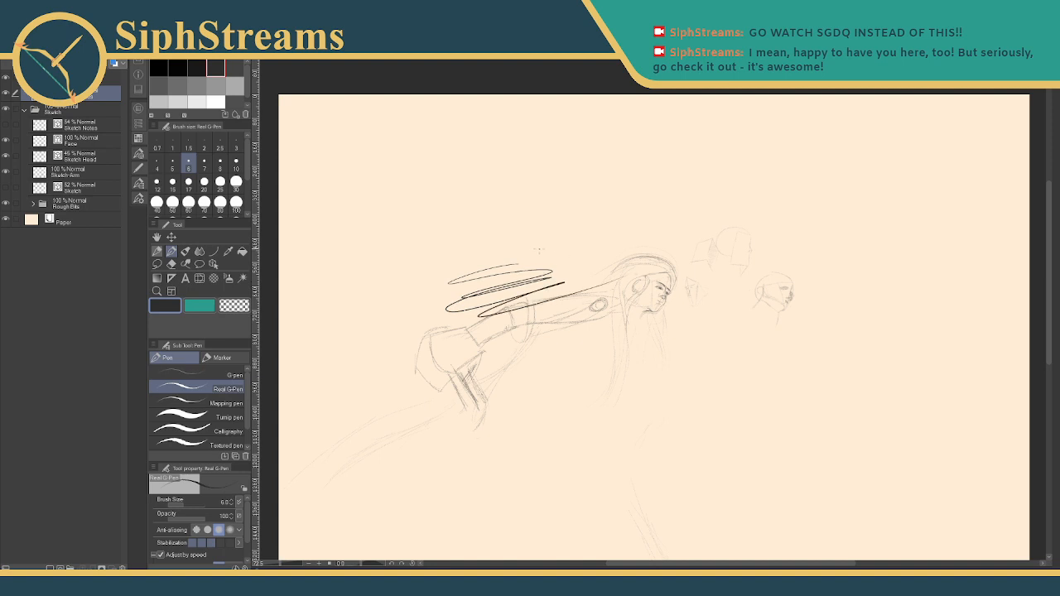
{"action": "key", "text": "ctrl+z"}
- Try two lighter dark grey swatches with test strokes over the arm, undoing every stroke
{"action": "left_click", "coordinate": [234, 67]}
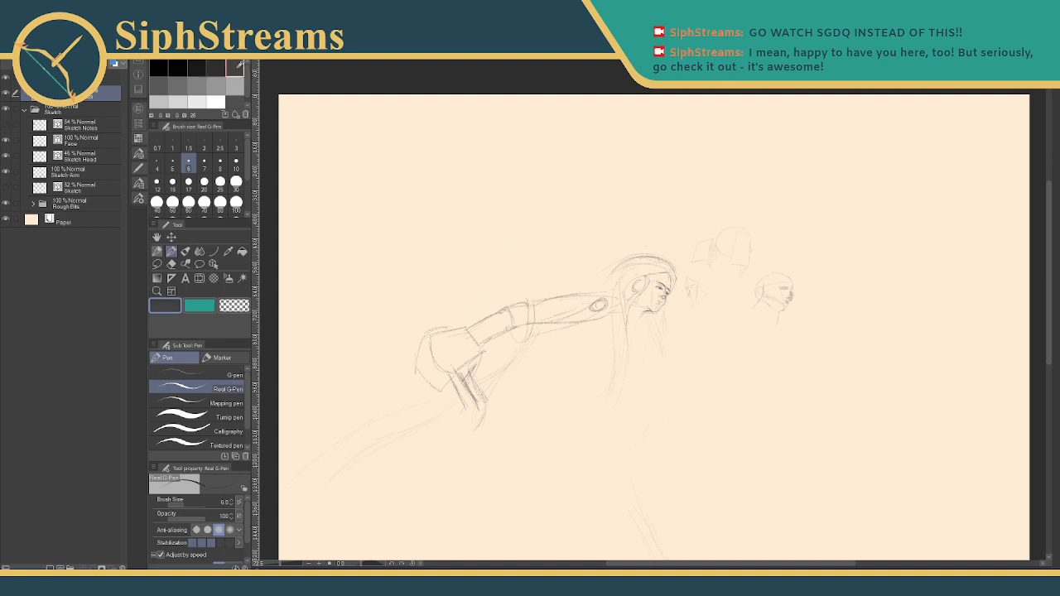
{"action": "mouse_move", "coordinate": [487, 241]}
{"action": "left_mouse_down"}
{"action": "mouse_move", "coordinate": [456, 249]}
{"action": "mouse_move", "coordinate": [642, 287]}
{"action": "left_mouse_up"}
{"action": "key", "text": "ctrl+z"}
{"action": "left_click", "coordinate": [167, 83]}
{"action": "mouse_move", "coordinate": [473, 270]}
{"action": "left_mouse_down"}
{"action": "mouse_move", "coordinate": [518, 275]}
{"action": "mouse_move", "coordinate": [455, 318]}
{"action": "mouse_move", "coordinate": [602, 310]}
{"action": "left_mouse_up"}
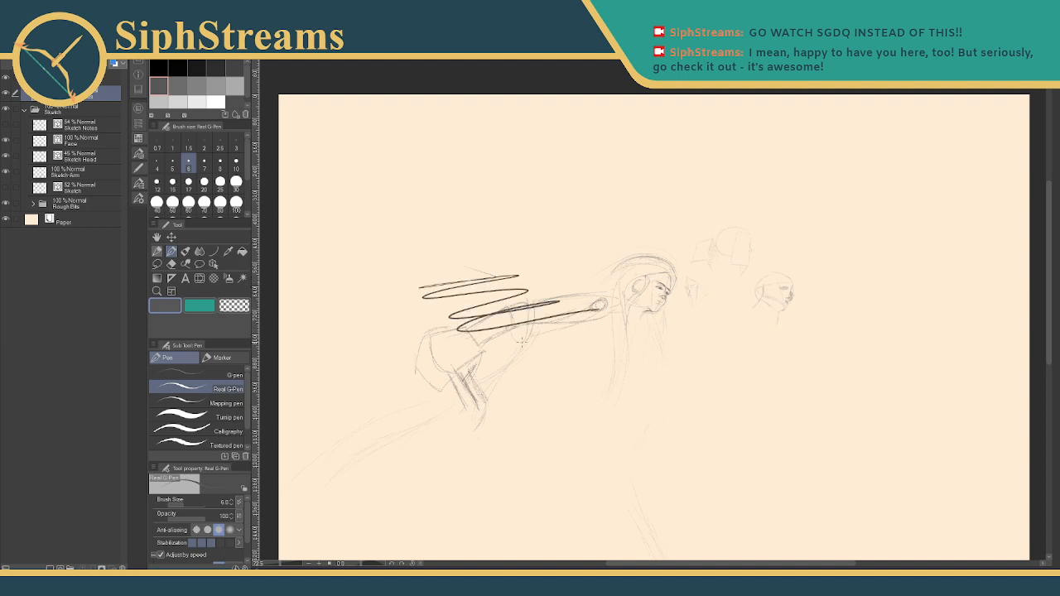
{"action": "key", "text": "ctrl+z"}
{"action": "left_click_drag", "start_coordinate": [412, 331], "coordinate": [588, 265]}
{"action": "left_click_drag", "start_coordinate": [459, 311], "coordinate": [596, 269]}
{"action": "key", "text": "ctrl+z"}
{"action": "key", "text": "ctrl+z"}
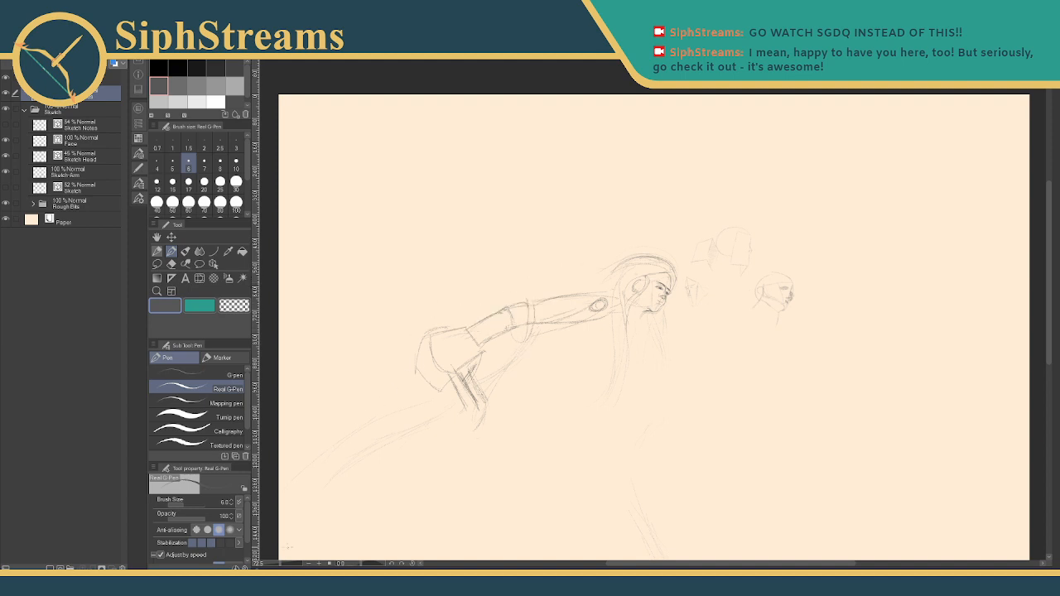
- Choose the dark grey swatch just lighter than near-black and try it with a stroke above the arm, undoing the stroke
{"action": "left_click_drag", "start_coordinate": [281, 566], "coordinate": [285, 566]}
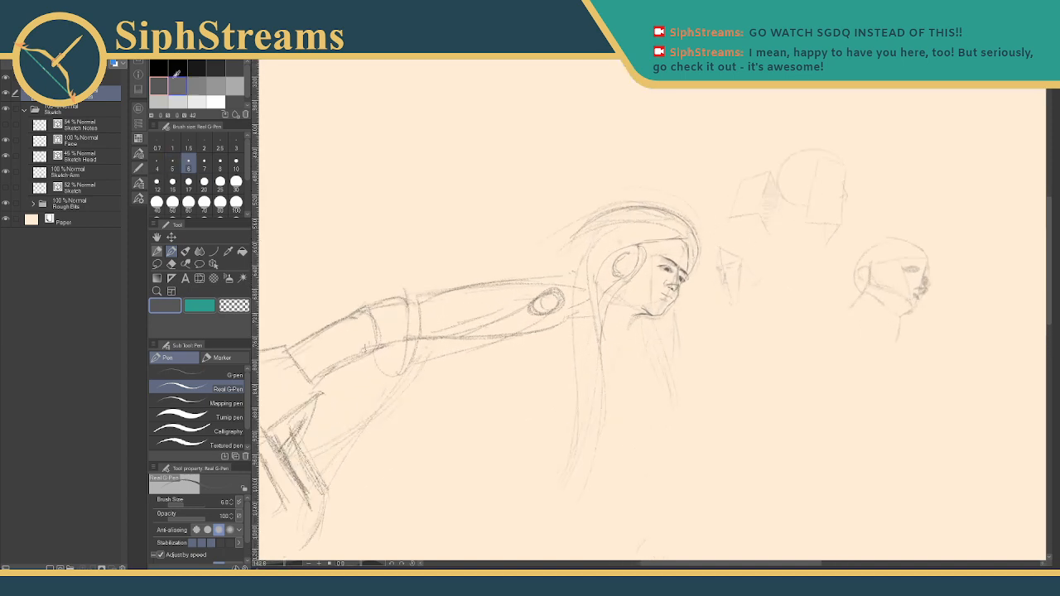
{"action": "left_click", "coordinate": [236, 68]}
{"action": "left_click_drag", "start_coordinate": [335, 285], "coordinate": [537, 242]}
{"action": "key", "text": "ctrl+z"}
- Ink the front contour of the shoulder and the upper edge of the upper arm towards the elbow
{"action": "left_click_drag", "start_coordinate": [386, 289], "coordinate": [487, 235]}
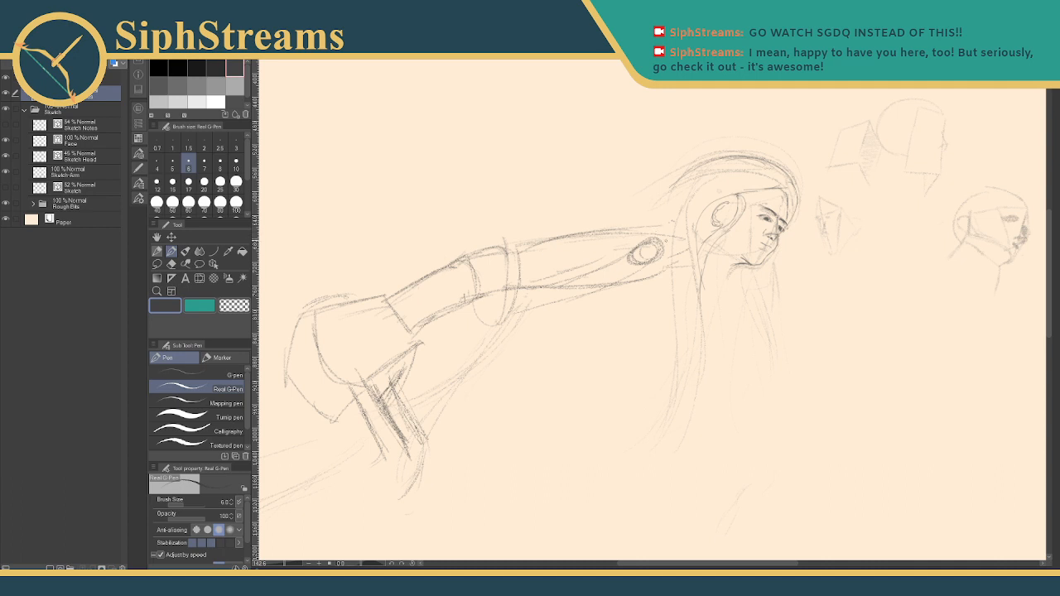
{"action": "left_click_drag", "start_coordinate": [668, 240], "coordinate": [696, 300]}
{"action": "left_click_drag", "start_coordinate": [610, 232], "coordinate": [669, 244]}
{"action": "left_click_drag", "start_coordinate": [658, 238], "coordinate": [570, 227]}
{"action": "left_click_drag", "start_coordinate": [628, 286], "coordinate": [512, 317]}
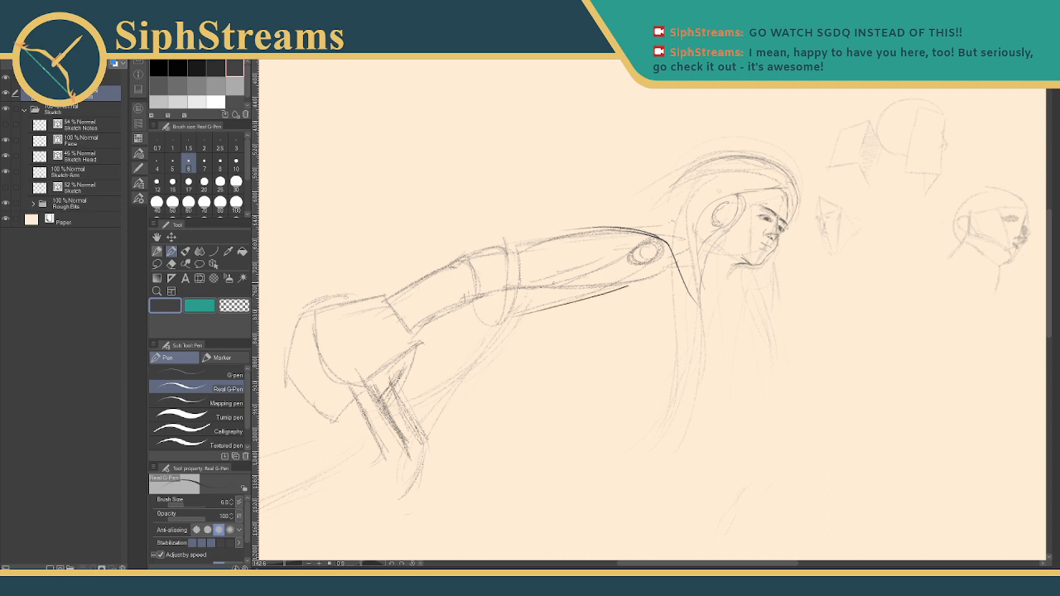
{"action": "key", "text": "ctrl+z"}
{"action": "left_click_drag", "start_coordinate": [522, 232], "coordinate": [580, 228]}
- Try inking the curved sleeve edge at the elbow, undoing each attempt
{"action": "left_click_drag", "start_coordinate": [508, 232], "coordinate": [516, 343]}
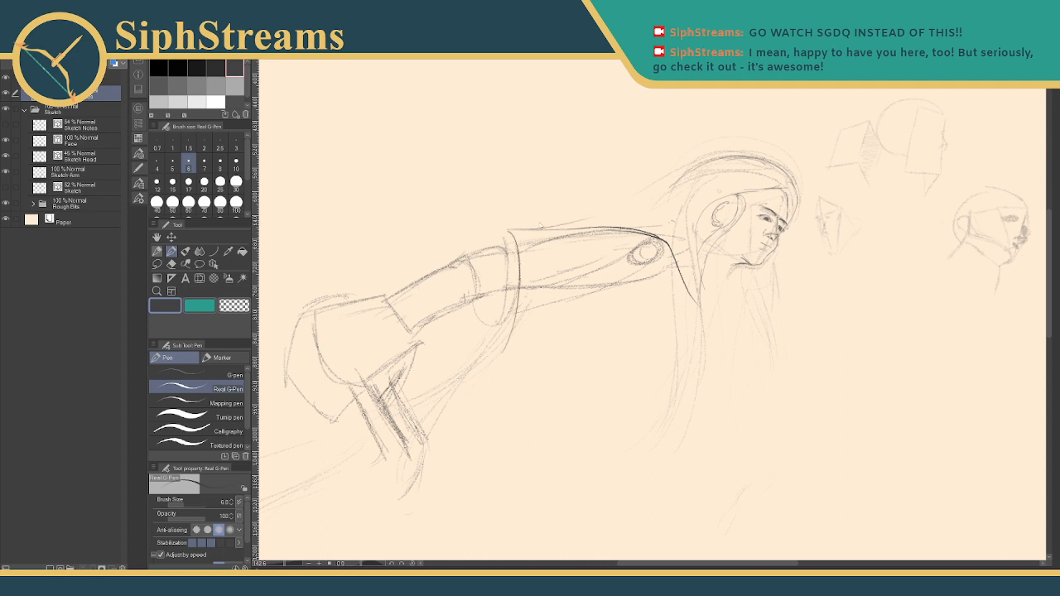
{"action": "key", "text": "ctrl+z"}
{"action": "key", "text": "ctrl+z"}
{"action": "left_click_drag", "start_coordinate": [507, 234], "coordinate": [514, 331]}
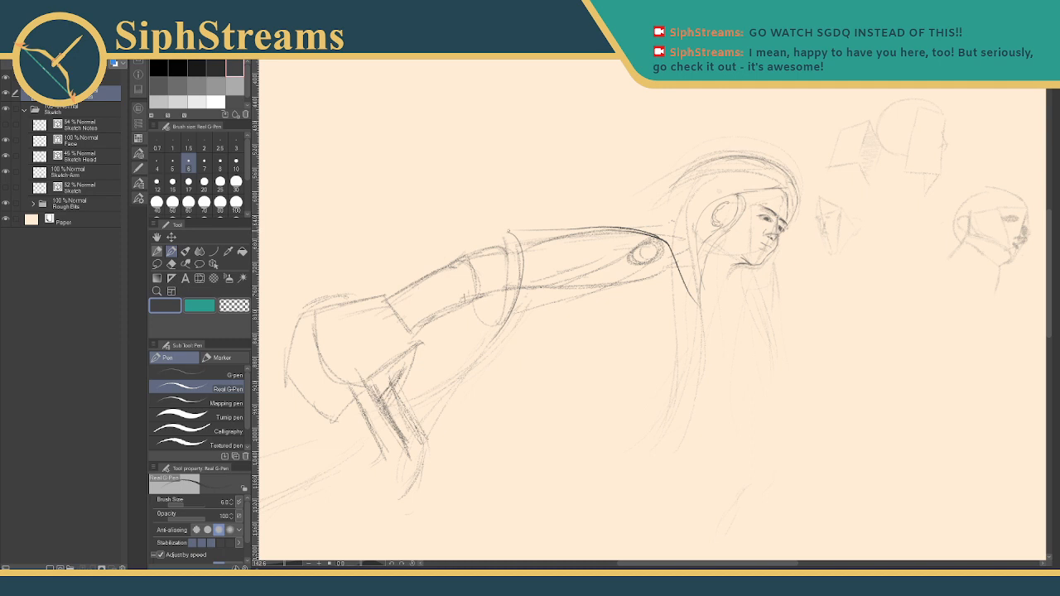
{"action": "left_click_drag", "start_coordinate": [511, 234], "coordinate": [514, 332]}
{"action": "key", "text": "ctrl+z"}
{"action": "key", "text": "ctrl+z"}
{"action": "key", "text": "ctrl+z"}
{"action": "left_click_drag", "start_coordinate": [506, 236], "coordinate": [486, 321]}
{"action": "left_click_drag", "start_coordinate": [504, 234], "coordinate": [484, 248]}
{"action": "key", "text": "ctrl+z"}
{"action": "key", "text": "ctrl+z"}
- Examine the head, shoulder and arm of the sculpture in the reference photo at 33.3% zoom
{"action": "left_click", "coordinate": [139, 89]}
{"action": "scroll", "coordinate": [196, 250], "scroll_direction": "up", "scroll_amount": 8}
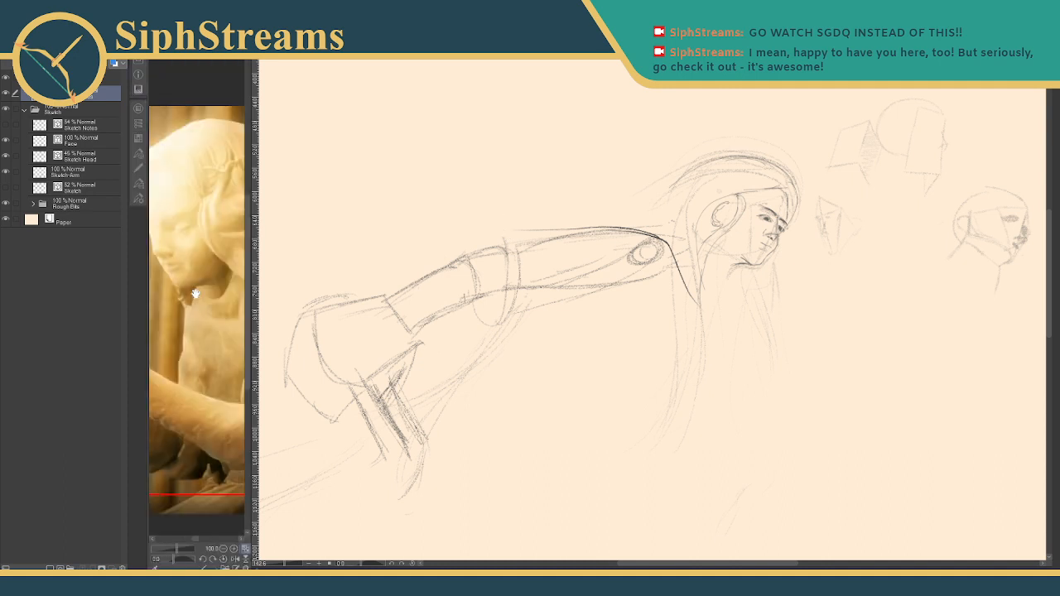
{"action": "scroll", "coordinate": [198, 254], "scroll_direction": "down", "scroll_amount": 5}
{"action": "scroll", "coordinate": [200, 255], "scroll_direction": "up", "scroll_amount": 2}
{"action": "left_click_drag", "start_coordinate": [226, 280], "coordinate": [197, 234]}
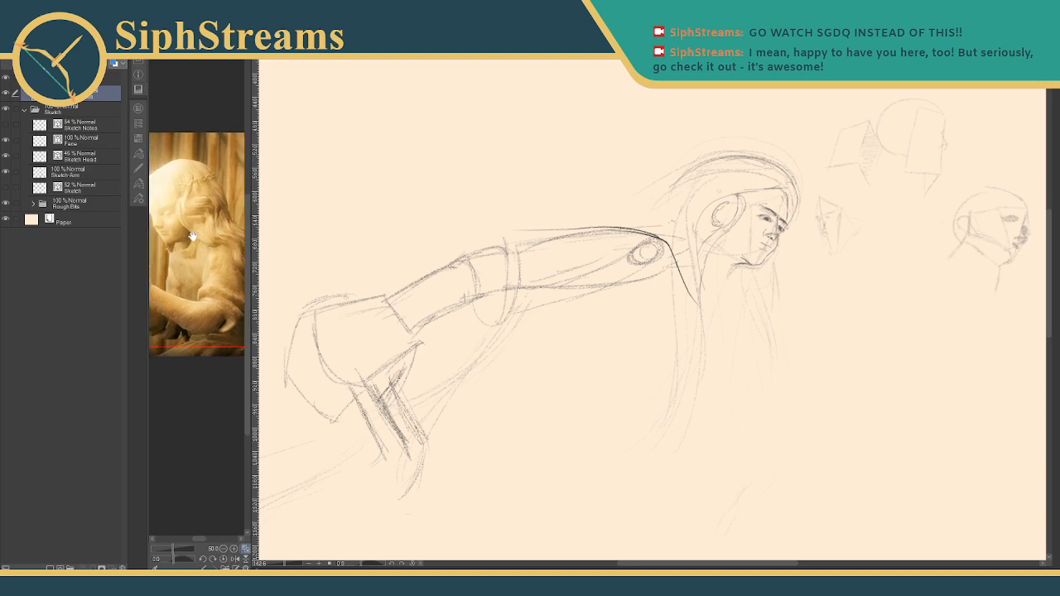
{"action": "scroll", "coordinate": [194, 271], "scroll_direction": "down", "scroll_amount": 1}
{"action": "left_click_drag", "start_coordinate": [193, 279], "coordinate": [201, 281]}
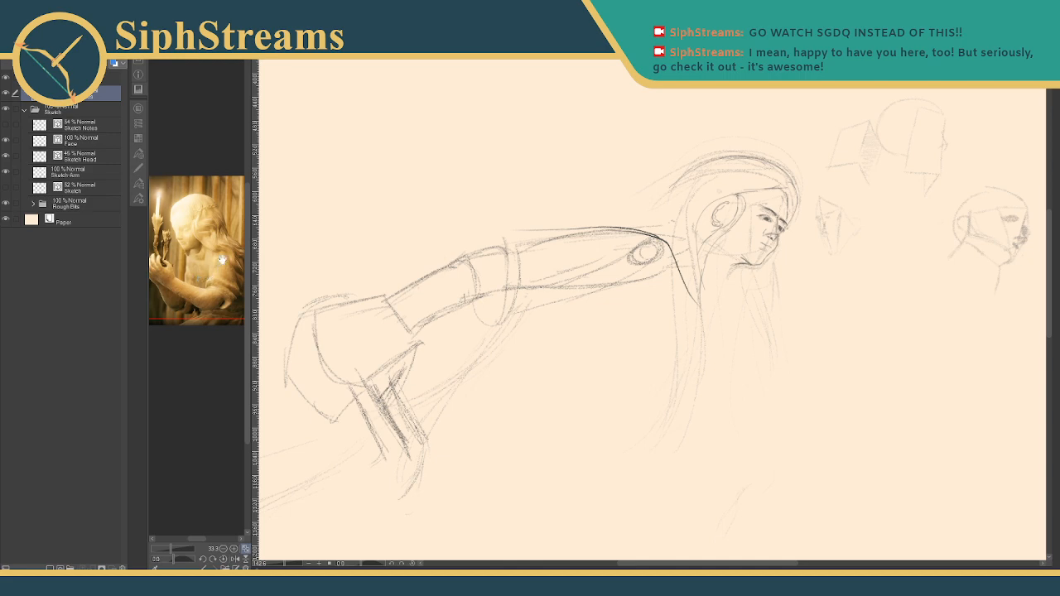
{"action": "left_click_drag", "start_coordinate": [222, 261], "coordinate": [212, 220]}
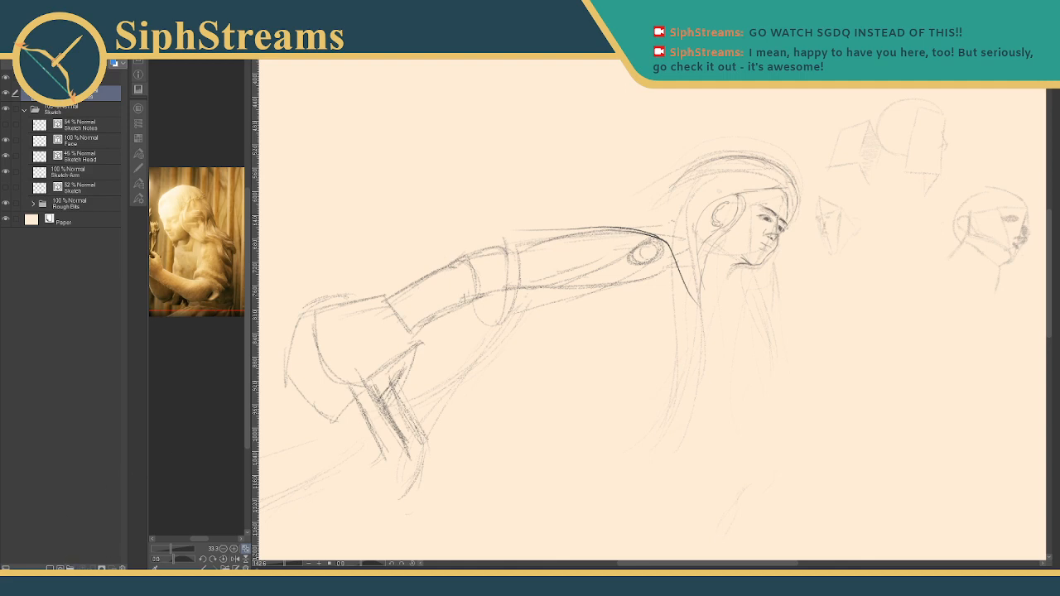
{"action": "key", "text": "super+e"}
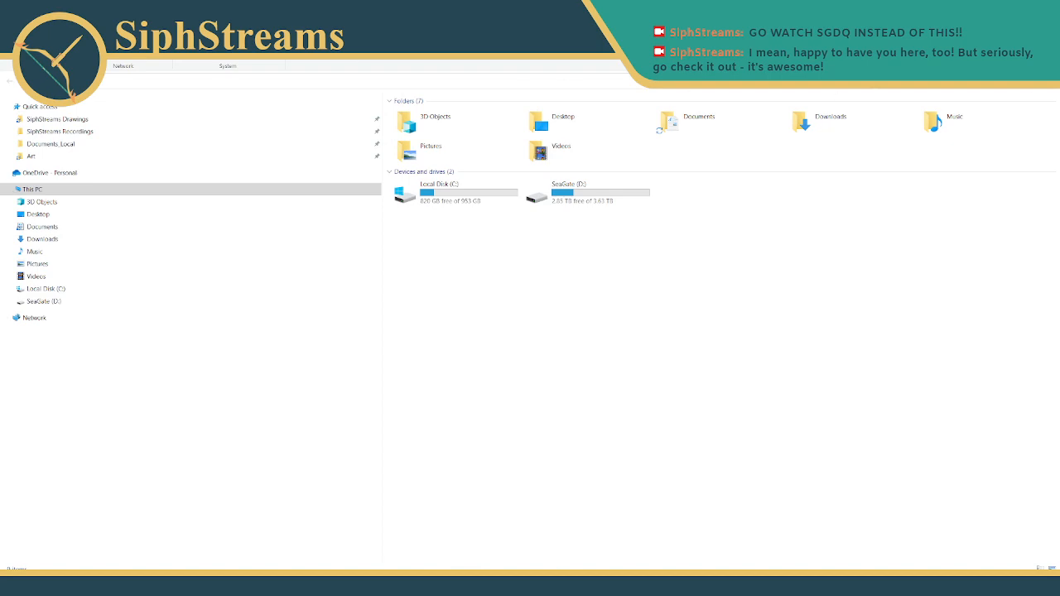
{"action": "left_click", "coordinate": [1012, 6]}
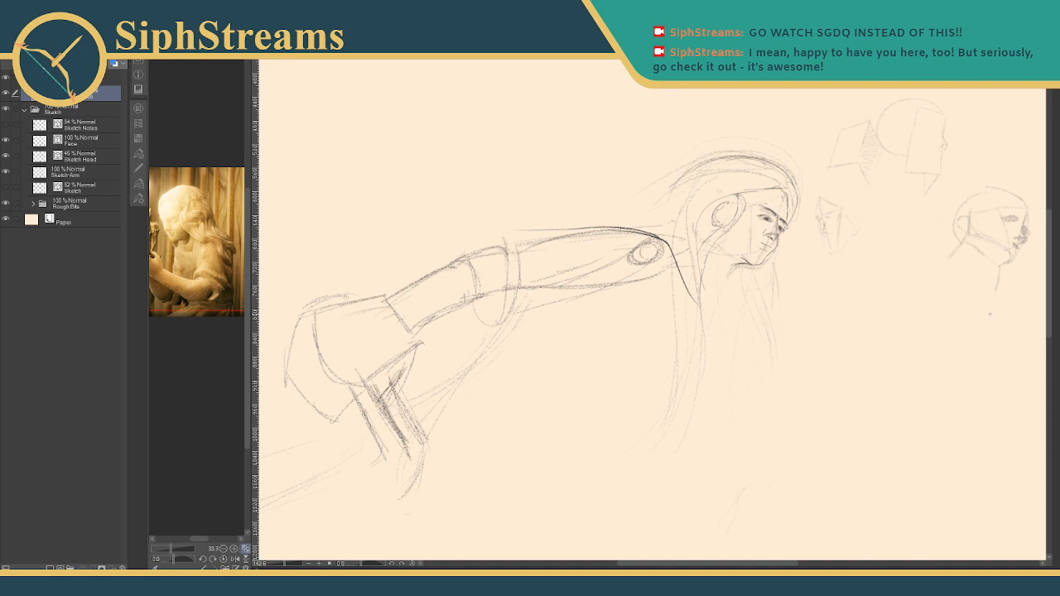
{"action": "key", "text": "ctrl+z"}
- Try a flared cloth shape with vertical folds and a wavy hem above the arm, undoing all its strokes
{"action": "left_click_drag", "start_coordinate": [437, 110], "coordinate": [385, 214]}
{"action": "left_click_drag", "start_coordinate": [483, 105], "coordinate": [568, 214]}
{"action": "mouse_move", "coordinate": [387, 215]}
{"action": "left_mouse_down"}
{"action": "mouse_move", "coordinate": [453, 187]}
{"action": "mouse_move", "coordinate": [556, 208]}
{"action": "left_mouse_up"}
{"action": "mouse_move", "coordinate": [452, 112]}
{"action": "left_mouse_down"}
{"action": "mouse_move", "coordinate": [473, 169]}
{"action": "mouse_move", "coordinate": [438, 120]}
{"action": "mouse_move", "coordinate": [457, 150]}
{"action": "mouse_move", "coordinate": [471, 129]}
{"action": "mouse_move", "coordinate": [464, 118]}
{"action": "mouse_move", "coordinate": [488, 171]}
{"action": "left_mouse_up"}
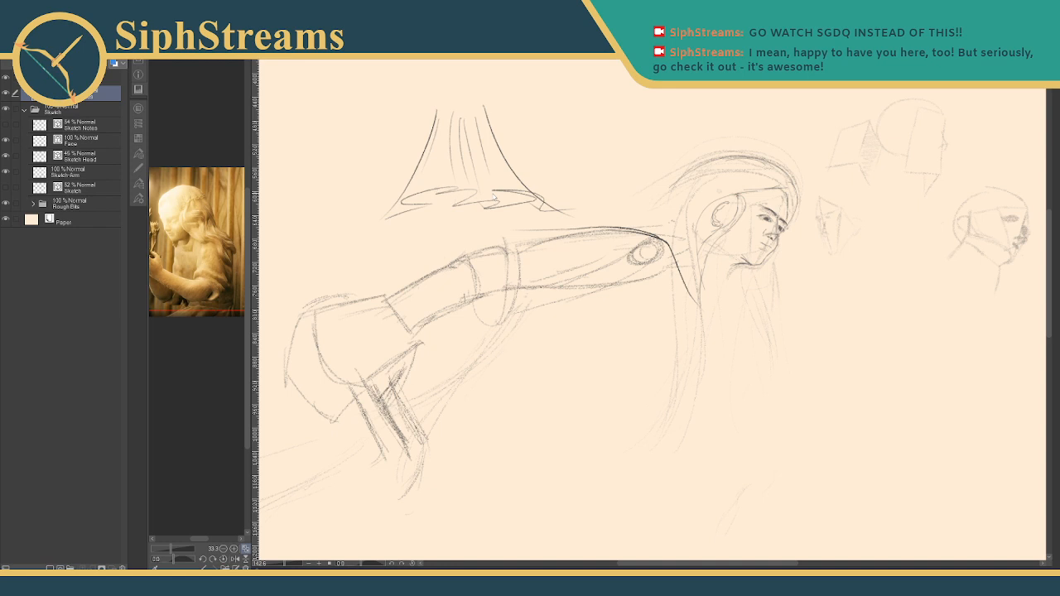
{"action": "key", "text": "ctrl+z"}
{"action": "key", "text": "ctrl+z"}
{"action": "key", "text": "ctrl+z"}
{"action": "key", "text": "ctrl+z"}
{"action": "key", "text": "ctrl+z"}
{"action": "key", "text": "ctrl+z"}
{"action": "key", "text": "ctrl+z"}
{"action": "key", "text": "ctrl+z"}
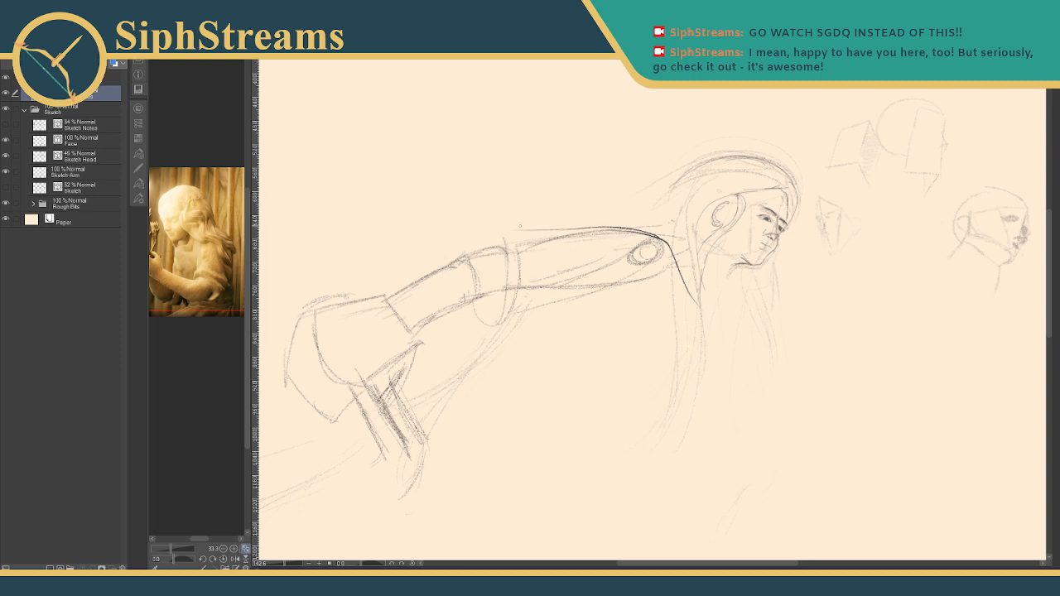
- Ink the upper arm's top edge and the fabric folds falling from the shoulder to the sleeve's lower edge
{"action": "left_click_drag", "start_coordinate": [504, 243], "coordinate": [603, 229]}
{"action": "left_click_drag", "start_coordinate": [655, 252], "coordinate": [631, 300]}
{"action": "mouse_move", "coordinate": [653, 252]}
{"action": "left_mouse_down"}
{"action": "mouse_move", "coordinate": [612, 307]}
{"action": "mouse_move", "coordinate": [519, 331]}
{"action": "left_mouse_up"}
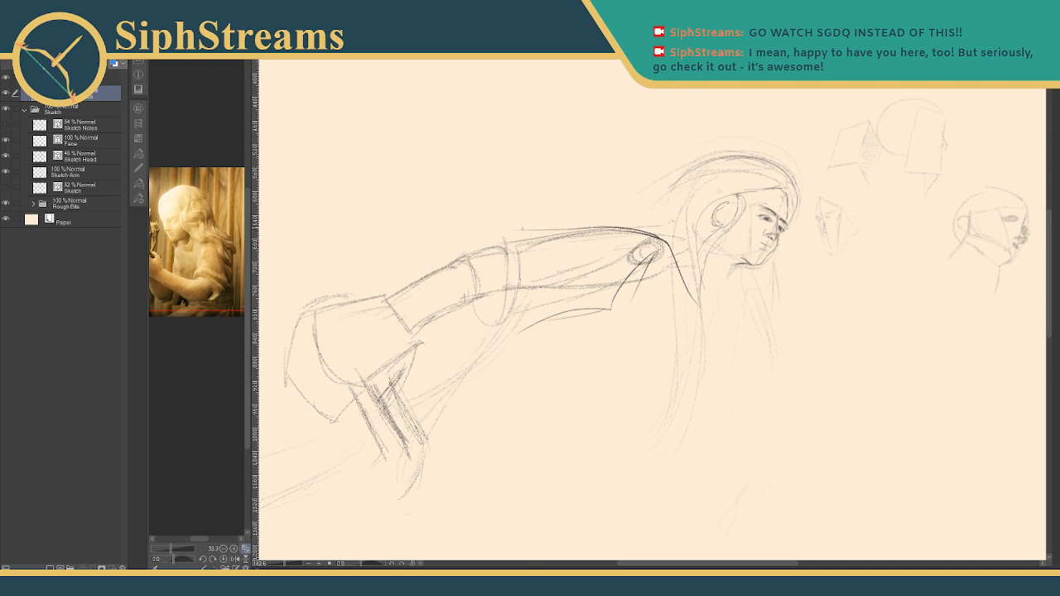
- Try inking the curved sleeve opening near the elbow, undoing the attempts
{"action": "left_click_drag", "start_coordinate": [513, 234], "coordinate": [517, 346]}
{"action": "mouse_move", "coordinate": [487, 250]}
{"action": "left_mouse_down"}
{"action": "mouse_move", "coordinate": [509, 234]}
{"action": "mouse_move", "coordinate": [525, 340]}
{"action": "left_mouse_up"}
{"action": "key", "text": "ctrl+z"}
{"action": "key", "text": "ctrl+z"}
{"action": "key", "text": "ctrl+z"}
{"action": "key", "text": "ctrl+z"}
{"action": "mouse_move", "coordinate": [496, 245]}
{"action": "left_mouse_down"}
{"action": "mouse_move", "coordinate": [509, 252]}
{"action": "mouse_move", "coordinate": [517, 319]}
{"action": "left_mouse_up"}
{"action": "key", "text": "ctrl+z"}
{"action": "left_click_drag", "start_coordinate": [499, 244], "coordinate": [501, 328]}
{"action": "key", "text": "ctrl+z"}
- Ink the lower edge of the upper arm's sleeve from its opening near the elbow towards the armpit
{"action": "mouse_move", "coordinate": [488, 292]}
{"action": "left_mouse_down"}
{"action": "mouse_move", "coordinate": [497, 323]}
{"action": "mouse_move", "coordinate": [584, 310]}
{"action": "left_mouse_up"}
{"action": "key", "text": "ctrl+z"}
{"action": "left_click_drag", "start_coordinate": [501, 325], "coordinate": [596, 305]}
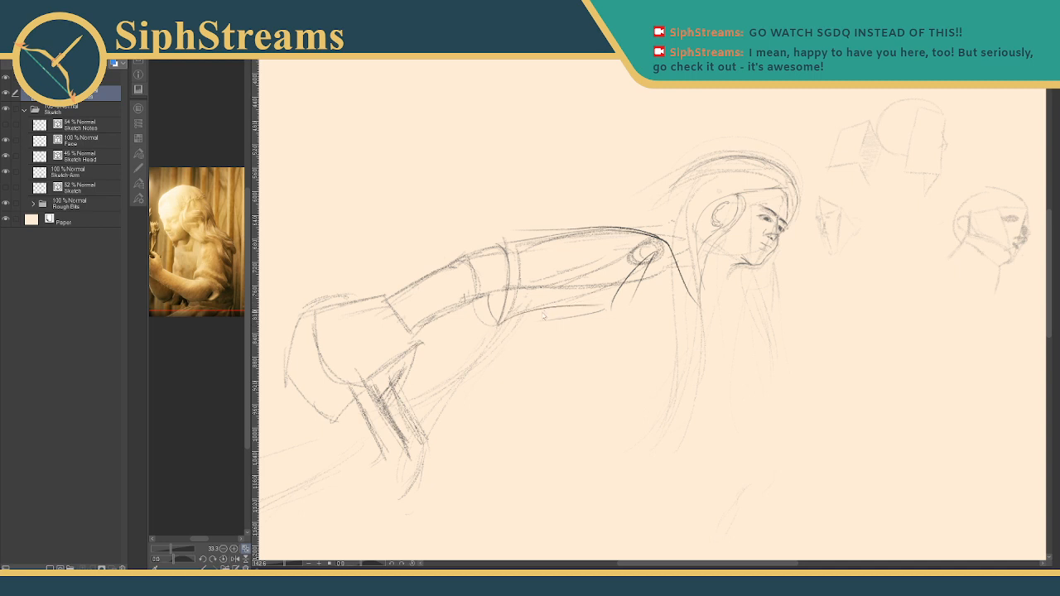
{"action": "left_click_drag", "start_coordinate": [502, 323], "coordinate": [611, 293]}
{"action": "key", "text": "p"}
{"action": "left_click_drag", "start_coordinate": [587, 296], "coordinate": [496, 357]}
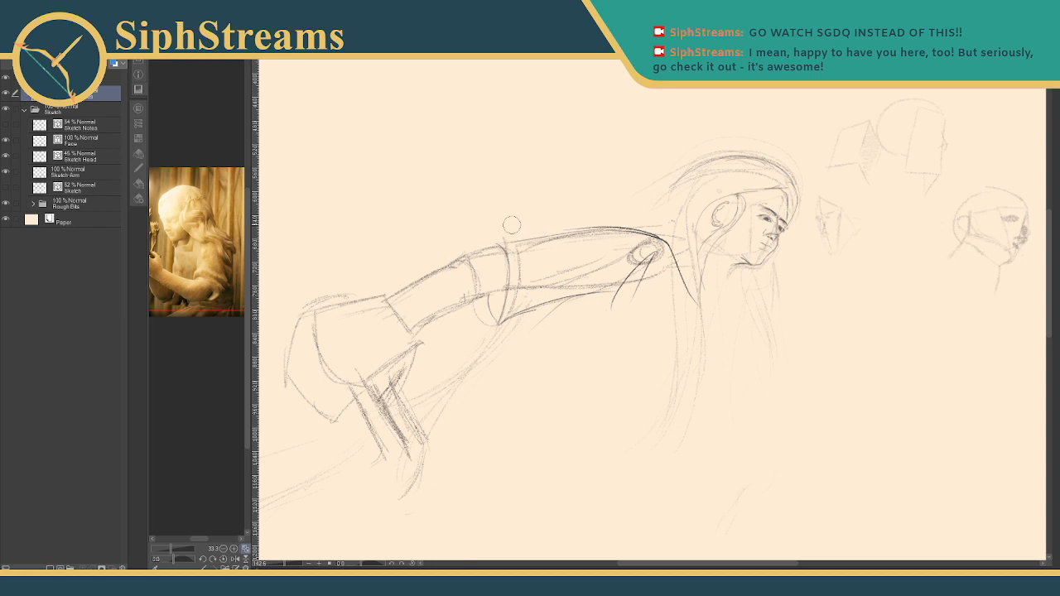
- Ink the top edge of the upper arm past the sleeve opening to the elbow, undoing the unsatisfactory strokes
{"action": "left_click_drag", "start_coordinate": [501, 245], "coordinate": [595, 231]}
{"action": "key", "text": "ctrl+z"}
{"action": "left_click_drag", "start_coordinate": [596, 228], "coordinate": [496, 246]}
{"action": "key", "text": "ctrl+z"}
{"action": "left_click_drag", "start_coordinate": [604, 228], "coordinate": [504, 240]}
{"action": "key", "text": "ctrl+z"}
{"action": "left_click_drag", "start_coordinate": [585, 228], "coordinate": [475, 252]}
{"action": "left_click_drag", "start_coordinate": [497, 247], "coordinate": [466, 259]}
- Ink the elbow crease and both edges of the forearm down to the wrist
{"action": "left_click_drag", "start_coordinate": [511, 290], "coordinate": [482, 295]}
{"action": "left_click_drag", "start_coordinate": [470, 264], "coordinate": [480, 287]}
{"action": "left_click_drag", "start_coordinate": [472, 256], "coordinate": [382, 306]}
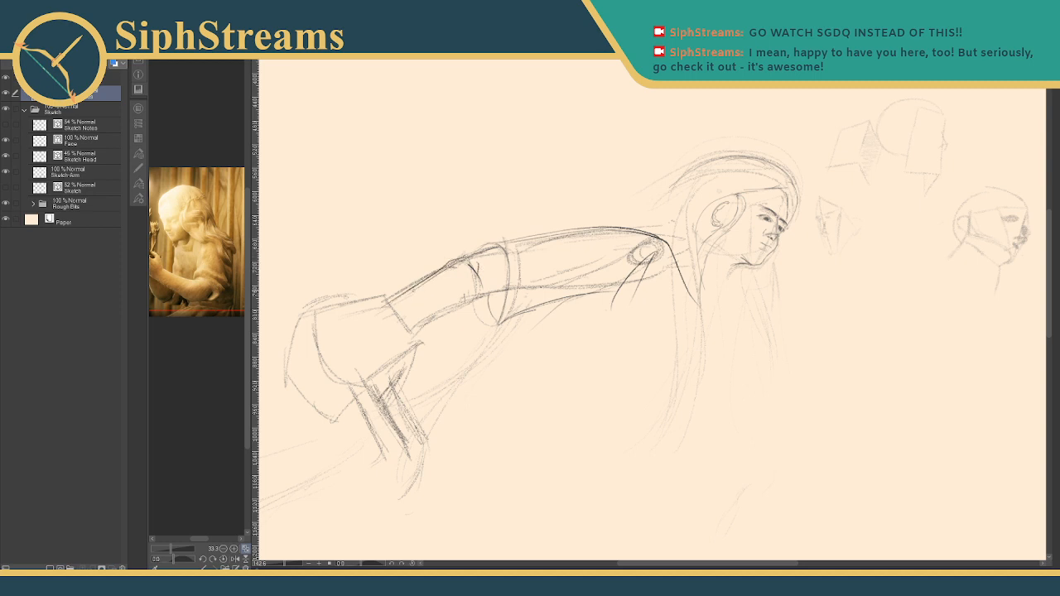
{"action": "key", "text": "ctrl+z"}
{"action": "key", "text": "ctrl+z"}
{"action": "left_click_drag", "start_coordinate": [464, 259], "coordinate": [403, 298]}
{"action": "left_click_drag", "start_coordinate": [477, 295], "coordinate": [410, 328]}
{"action": "left_click_drag", "start_coordinate": [470, 272], "coordinate": [475, 291]}
- Sketch a stick figure with outstretched arms in the empty area above the forearm to demonstrate the pose
{"action": "left_click_drag", "start_coordinate": [342, 123], "coordinate": [495, 100]}
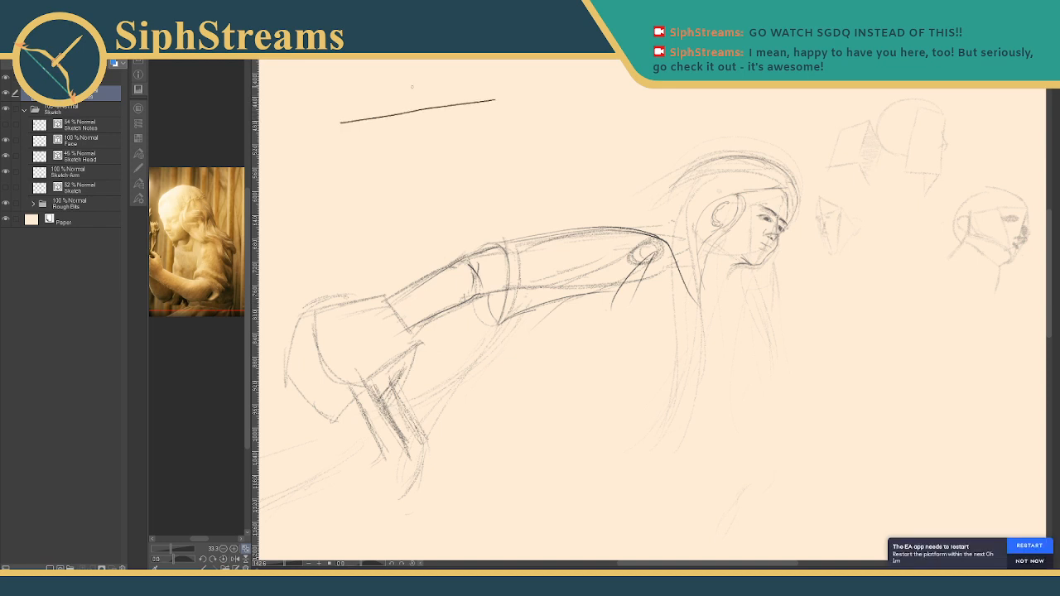
{"action": "left_click_drag", "start_coordinate": [412, 86], "coordinate": [425, 172]}
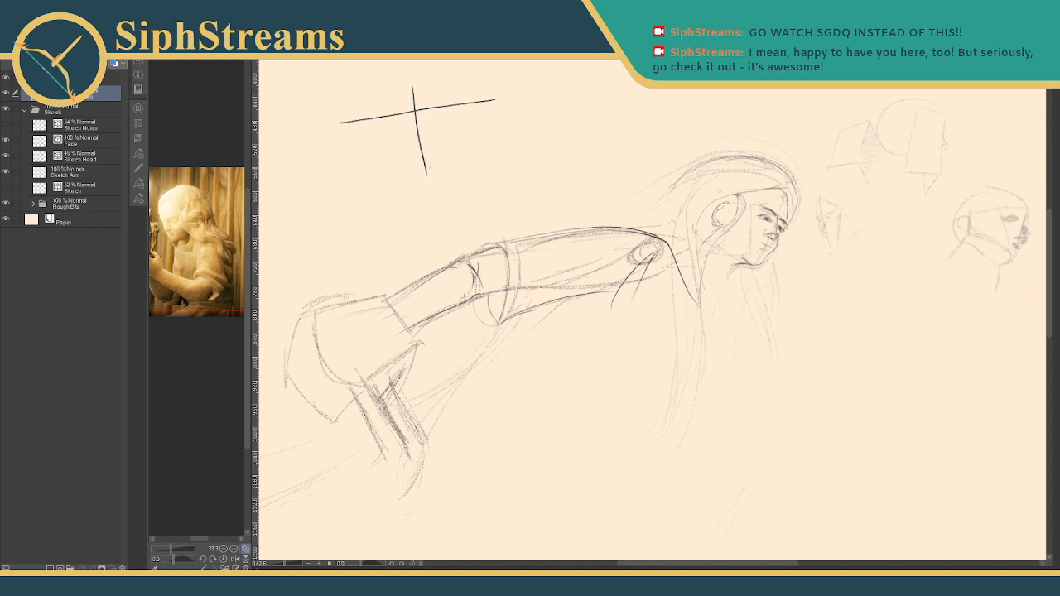
{"action": "left_click_drag", "start_coordinate": [425, 178], "coordinate": [387, 238]}
{"action": "left_click_drag", "start_coordinate": [426, 177], "coordinate": [484, 222]}
{"action": "left_click_drag", "start_coordinate": [406, 74], "coordinate": [334, 93]}
{"action": "left_click_drag", "start_coordinate": [411, 72], "coordinate": [412, 69]}
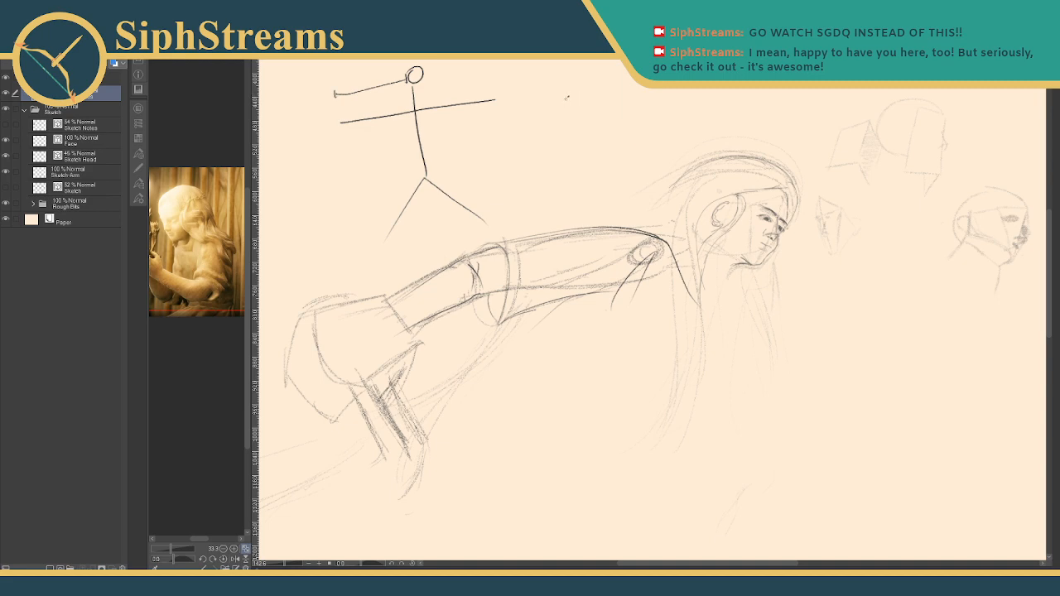
- Add two small stick figures beside the first, rework the first figure's arm line and dismiss the EA restart notice
{"action": "mouse_move", "coordinate": [569, 105]}
{"action": "left_mouse_down"}
{"action": "mouse_move", "coordinate": [577, 172]}
{"action": "mouse_move", "coordinate": [574, 159]}
{"action": "left_mouse_up"}
{"action": "left_click_drag", "start_coordinate": [564, 81], "coordinate": [568, 96]}
{"action": "mouse_move", "coordinate": [643, 86]}
{"action": "left_mouse_down"}
{"action": "mouse_move", "coordinate": [657, 88]}
{"action": "mouse_move", "coordinate": [651, 164]}
{"action": "mouse_move", "coordinate": [659, 143]}
{"action": "left_mouse_up"}
{"action": "left_click_drag", "start_coordinate": [356, 120], "coordinate": [496, 99]}
{"action": "key", "text": "ctrl+z"}
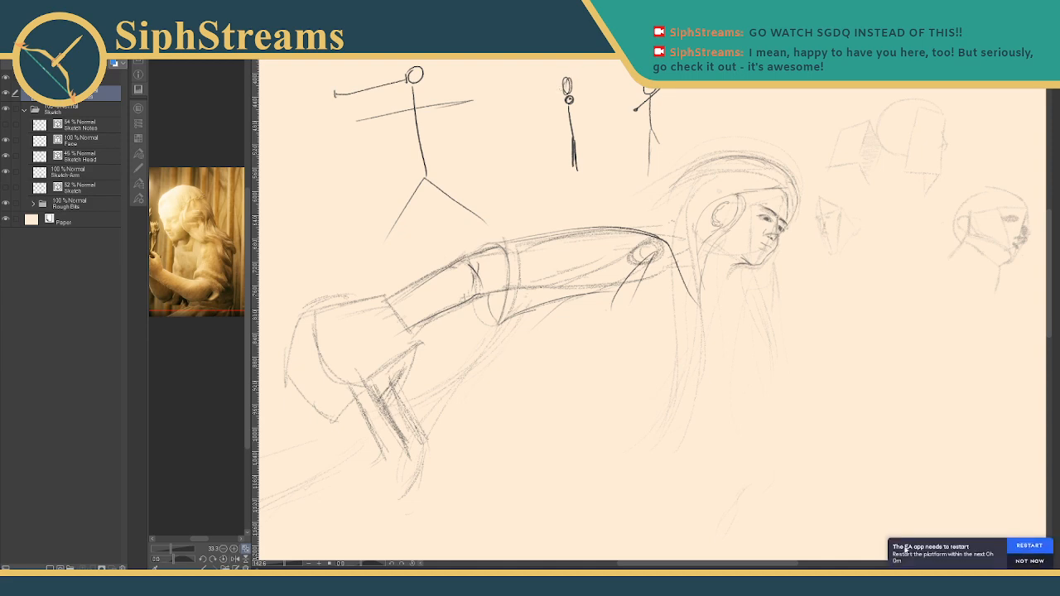
{"action": "left_click", "coordinate": [1030, 560]}
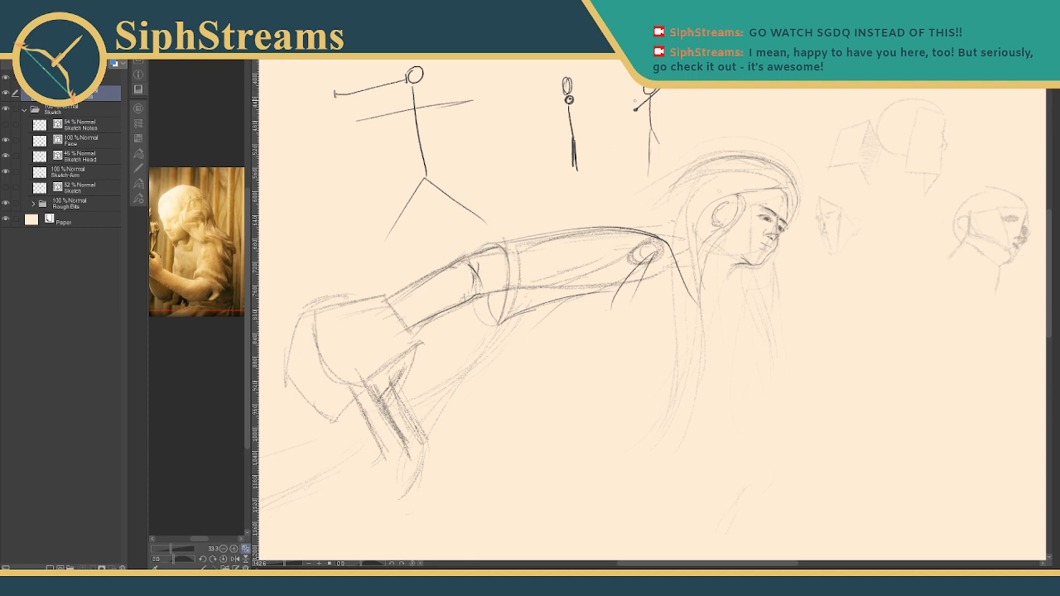
{"action": "key", "text": "ctrl+z"}
{"action": "mouse_move", "coordinate": [416, 111]}
{"action": "left_mouse_down"}
{"action": "mouse_move", "coordinate": [496, 99]}
{"action": "mouse_move", "coordinate": [341, 123]}
{"action": "left_mouse_up"}
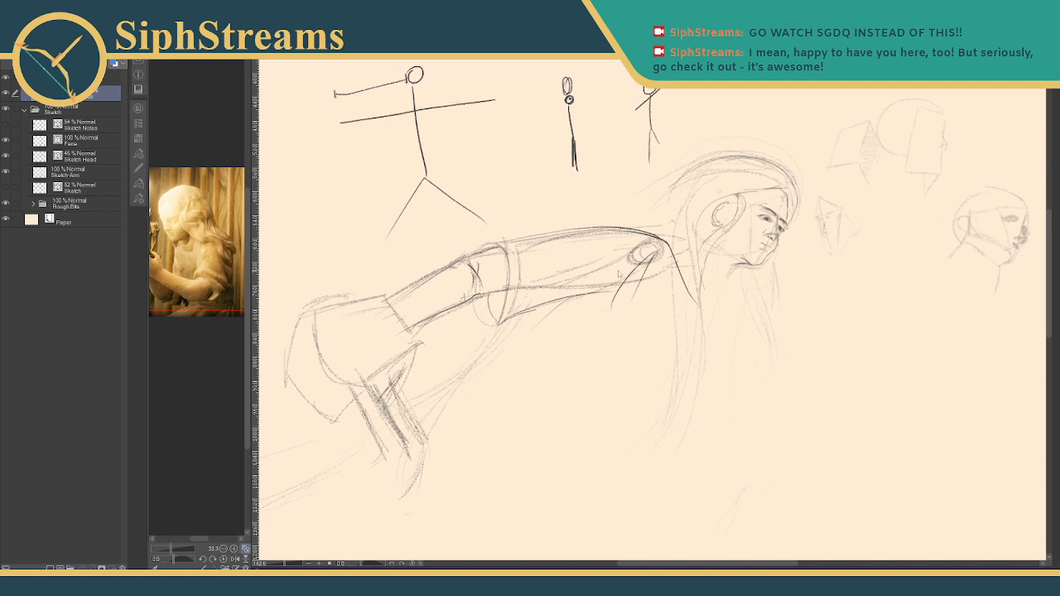
- Undo all the stick-figure strokes above the arm
{"action": "key", "text": "ctrl+z"}
{"action": "key", "text": "ctrl+z"}
{"action": "key", "text": "ctrl+z"}
{"action": "key", "text": "ctrl+z"}
{"action": "key", "text": "ctrl+z"}
{"action": "key", "text": "ctrl+z"}
{"action": "key", "text": "ctrl+z"}
{"action": "key", "text": "ctrl+z"}
{"action": "key", "text": "ctrl+z"}
{"action": "key", "text": "ctrl+z"}
{"action": "key", "text": "ctrl+z"}
{"action": "key", "text": "ctrl+z"}
{"action": "key", "text": "ctrl+z"}
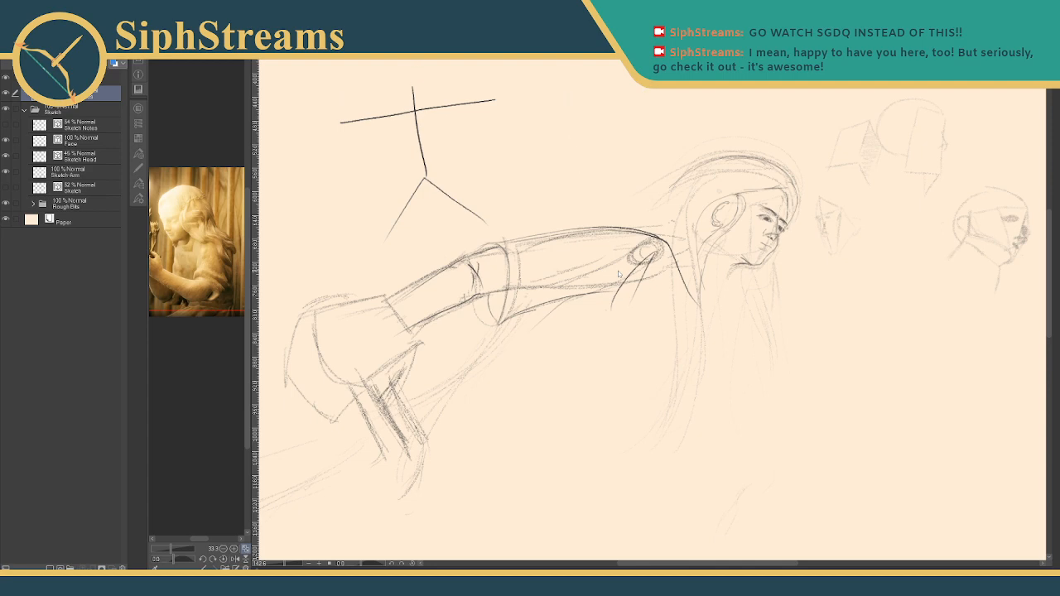
{"action": "key", "text": "ctrl+z"}
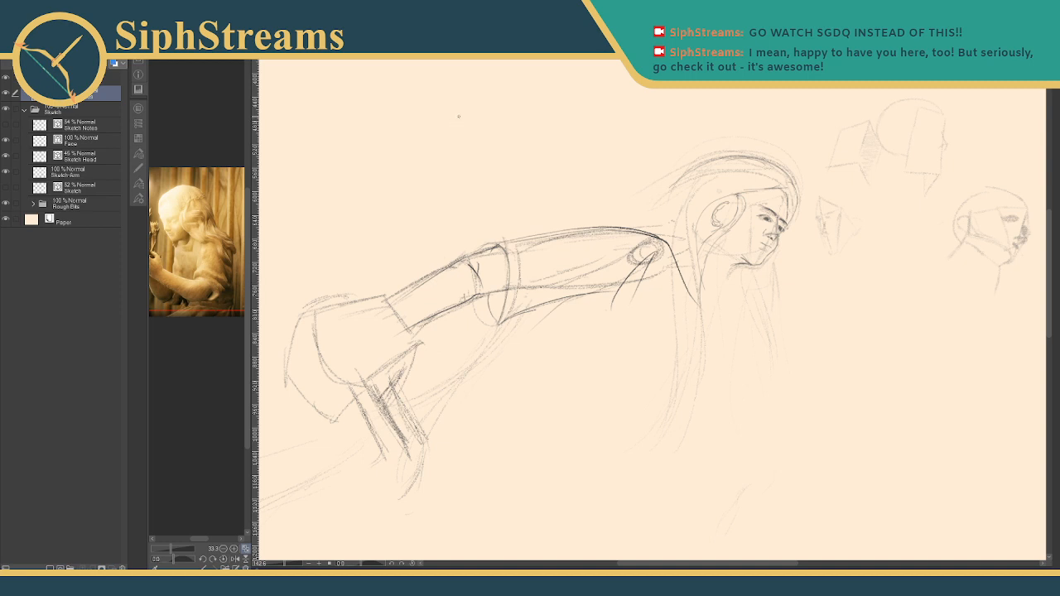
- Sketch converging lines, a tiny stick figure and overlapping circles above the forearm to illustrate perspective
{"action": "mouse_move", "coordinate": [459, 116]}
{"action": "left_mouse_down"}
{"action": "mouse_move", "coordinate": [391, 166]}
{"action": "mouse_move", "coordinate": [467, 126]}
{"action": "left_mouse_up"}
{"action": "left_click_drag", "start_coordinate": [395, 169], "coordinate": [469, 130]}
{"action": "left_click_drag", "start_coordinate": [396, 190], "coordinate": [469, 162]}
{"action": "mouse_move", "coordinate": [412, 215]}
{"action": "left_mouse_down"}
{"action": "mouse_move", "coordinate": [479, 154]}
{"action": "mouse_move", "coordinate": [440, 221]}
{"action": "left_mouse_up"}
{"action": "left_click_drag", "start_coordinate": [493, 165], "coordinate": [478, 209]}
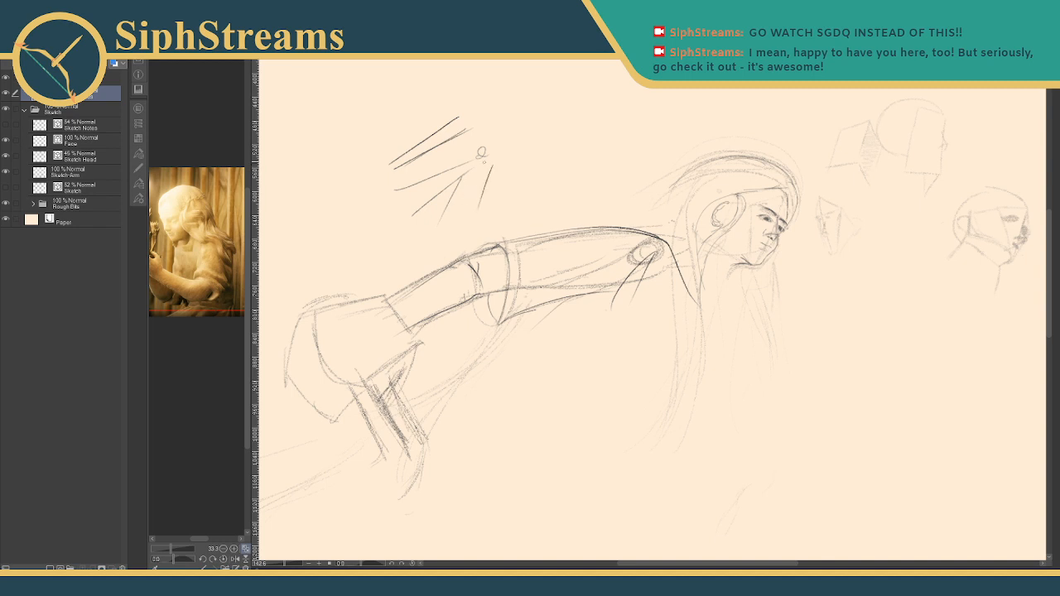
{"action": "left_click_drag", "start_coordinate": [487, 162], "coordinate": [473, 222]}
{"action": "key", "text": "ctrl+z"}
{"action": "key", "text": "ctrl+z"}
{"action": "key", "text": "ctrl+z"}
{"action": "left_click_drag", "start_coordinate": [476, 165], "coordinate": [470, 187]}
{"action": "mouse_move", "coordinate": [386, 189]}
{"action": "left_mouse_down"}
{"action": "mouse_move", "coordinate": [381, 254]}
{"action": "mouse_move", "coordinate": [418, 199]}
{"action": "left_mouse_up"}
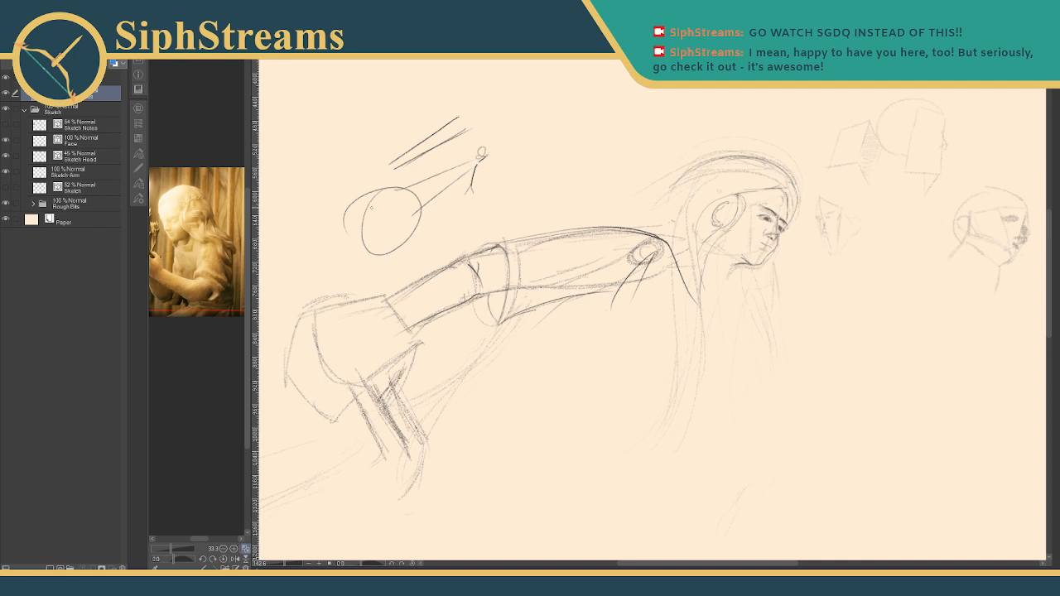
- Undo the perspective demonstration strokes above the forearm
{"action": "key", "text": "ctrl+z"}
{"action": "key", "text": "ctrl+z"}
{"action": "key", "text": "ctrl+z"}
{"action": "key", "text": "ctrl+z"}
{"action": "key", "text": "ctrl+z"}
{"action": "key", "text": "ctrl+z"}
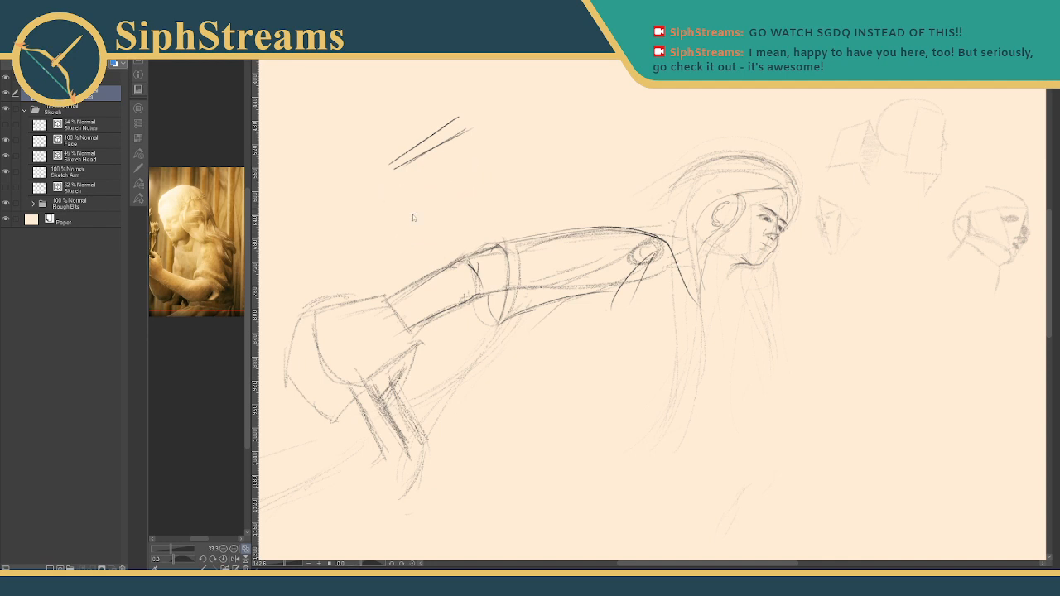
{"action": "key", "text": "ctrl+z"}
{"action": "key", "text": "ctrl+z"}
- Ink the wrist, the back of the hand and the outer contour of the first finger
{"action": "left_click_drag", "start_coordinate": [580, 290], "coordinate": [654, 273]}
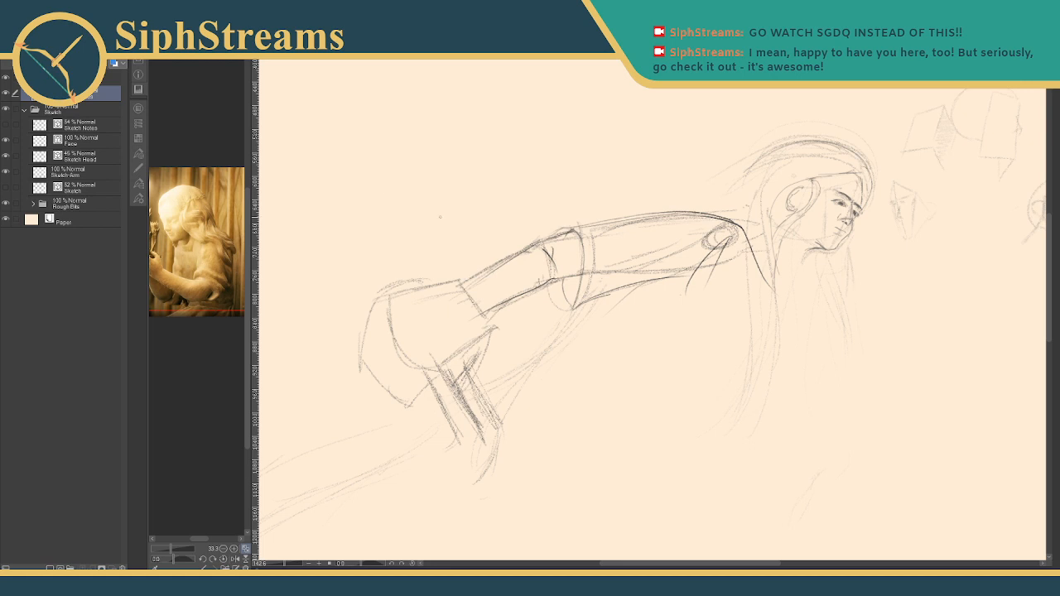
{"action": "mouse_move", "coordinate": [463, 287]}
{"action": "left_mouse_down"}
{"action": "mouse_move", "coordinate": [487, 279]}
{"action": "mouse_move", "coordinate": [373, 313]}
{"action": "left_mouse_up"}
{"action": "key", "text": "ctrl+z"}
{"action": "key", "text": "ctrl+z"}
{"action": "left_click_drag", "start_coordinate": [492, 308], "coordinate": [484, 323]}
{"action": "left_click_drag", "start_coordinate": [461, 286], "coordinate": [400, 293]}
{"action": "mouse_move", "coordinate": [464, 283]}
{"action": "left_mouse_down"}
{"action": "mouse_move", "coordinate": [488, 275]}
{"action": "mouse_move", "coordinate": [383, 298]}
{"action": "mouse_move", "coordinate": [370, 314]}
{"action": "left_mouse_up"}
{"action": "left_click_drag", "start_coordinate": [371, 308], "coordinate": [355, 346]}
{"action": "left_click_drag", "start_coordinate": [386, 314], "coordinate": [361, 371]}
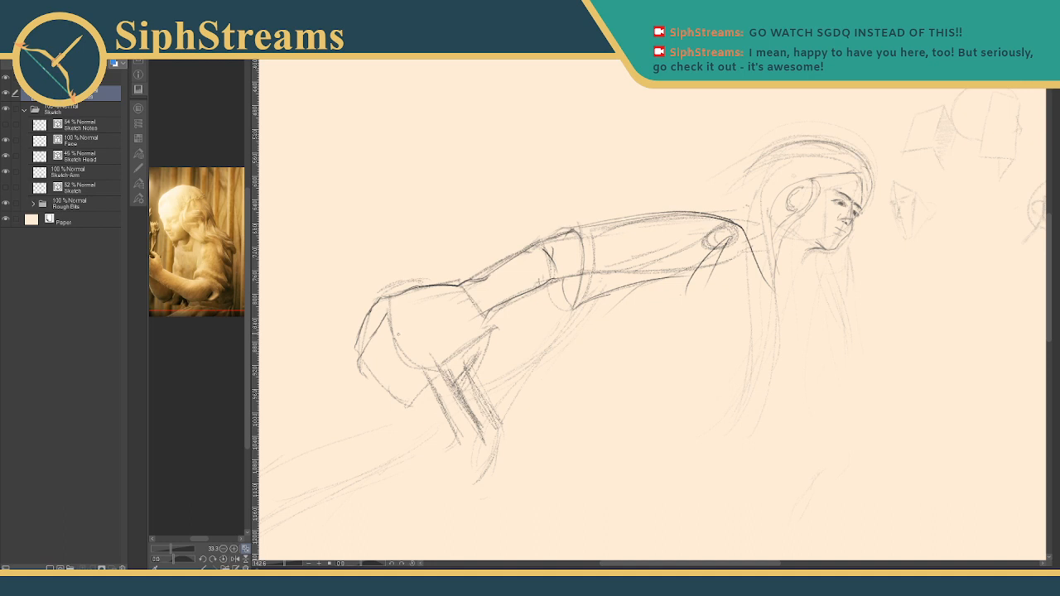
- Ink the knuckle marks and the first curled finger's outline on the fist
{"action": "left_click_drag", "start_coordinate": [383, 324], "coordinate": [404, 315]}
{"action": "mouse_move", "coordinate": [395, 346]}
{"action": "left_mouse_down"}
{"action": "mouse_move", "coordinate": [400, 336]}
{"action": "mouse_move", "coordinate": [398, 351]}
{"action": "left_mouse_up"}
{"action": "mouse_move", "coordinate": [382, 351]}
{"action": "left_mouse_down"}
{"action": "mouse_move", "coordinate": [363, 391]}
{"action": "mouse_move", "coordinate": [383, 396]}
{"action": "left_mouse_up"}
{"action": "left_click_drag", "start_coordinate": [429, 354], "coordinate": [433, 375]}
{"action": "mouse_move", "coordinate": [428, 355]}
{"action": "left_mouse_down"}
{"action": "mouse_move", "coordinate": [418, 375]}
{"action": "mouse_move", "coordinate": [434, 381]}
{"action": "mouse_move", "coordinate": [422, 399]}
{"action": "left_mouse_up"}
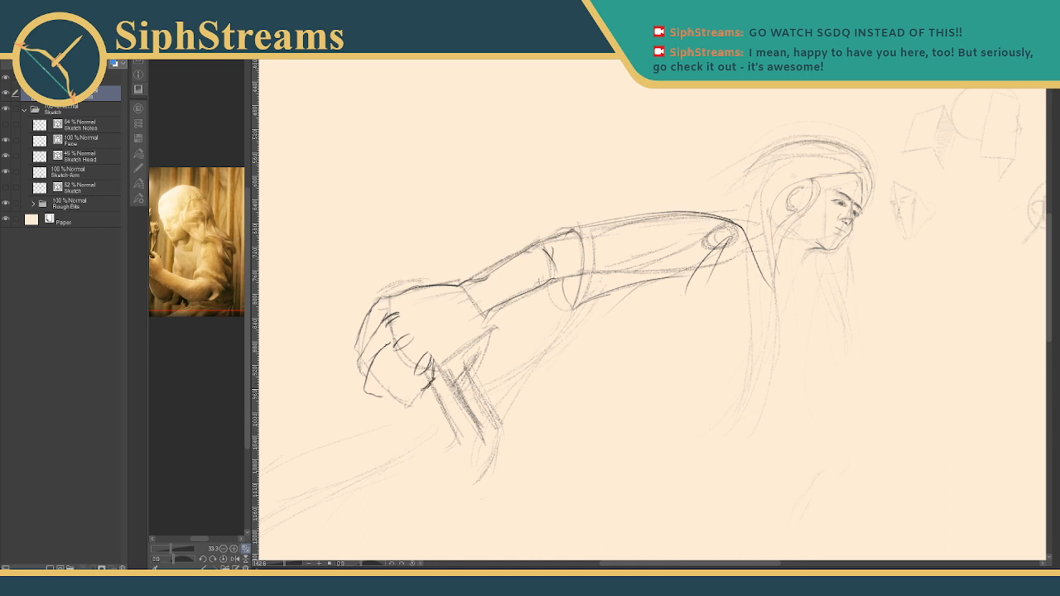
- Ink the remaining curled fingers and the lower edge of the hand up to the wrist
{"action": "left_click_drag", "start_coordinate": [424, 387], "coordinate": [410, 400]}
{"action": "mouse_move", "coordinate": [401, 369]}
{"action": "left_mouse_down"}
{"action": "mouse_move", "coordinate": [380, 391]}
{"action": "mouse_move", "coordinate": [406, 412]}
{"action": "mouse_move", "coordinate": [453, 368]}
{"action": "mouse_move", "coordinate": [473, 375]}
{"action": "left_mouse_up"}
{"action": "left_click_drag", "start_coordinate": [494, 308], "coordinate": [479, 366]}
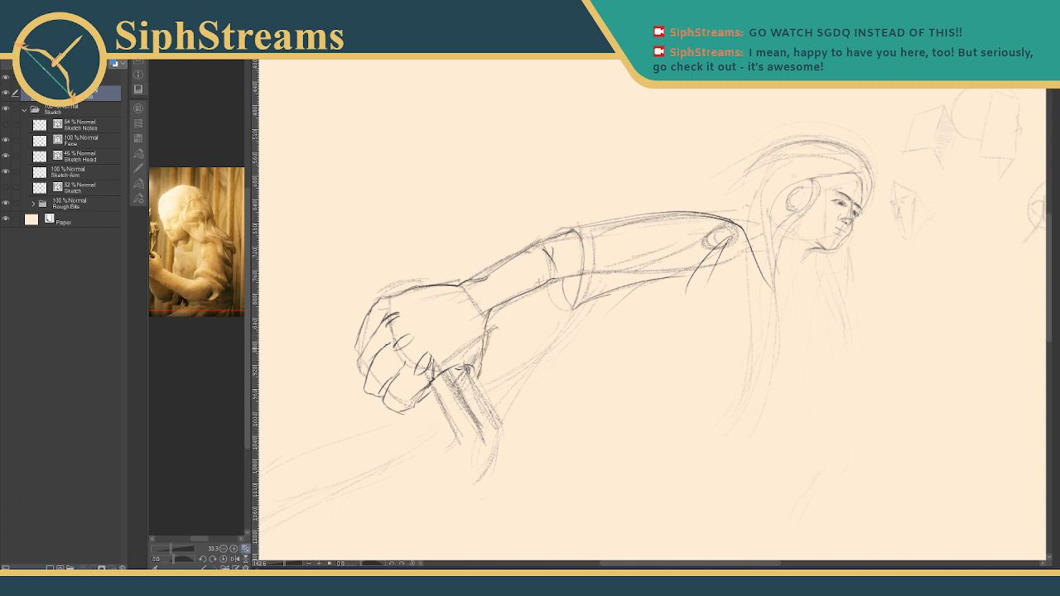
- Check the inked hand against the whole figure by briefly showing the Sketch layer and hiding it again
{"action": "mouse_move", "coordinate": [489, 322]}
{"action": "left_mouse_down"}
{"action": "mouse_move", "coordinate": [512, 240]}
{"action": "mouse_move", "coordinate": [488, 285]}
{"action": "left_mouse_up"}
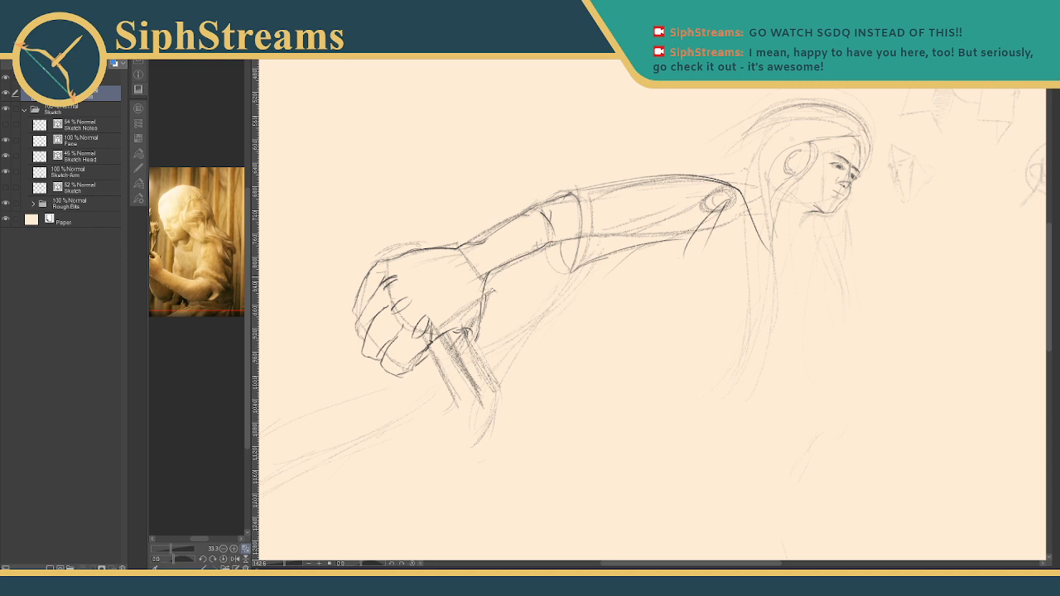
{"action": "mouse_move", "coordinate": [489, 271]}
{"action": "left_mouse_down"}
{"action": "mouse_move", "coordinate": [477, 325]}
{"action": "mouse_move", "coordinate": [528, 267]}
{"action": "left_mouse_up"}
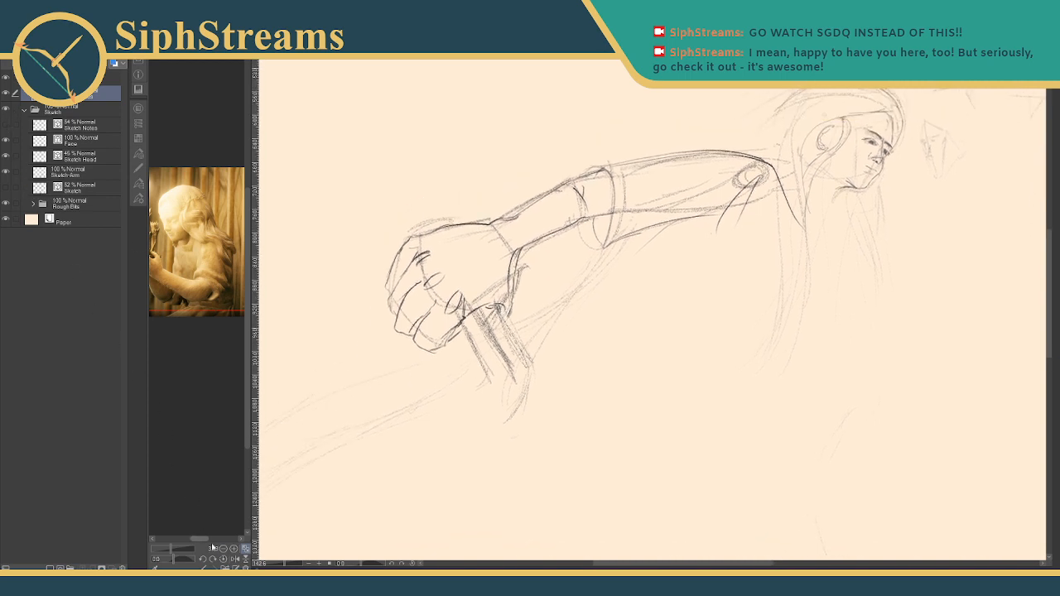
{"action": "left_click", "coordinate": [281, 564]}
{"action": "left_click", "coordinate": [281, 564]}
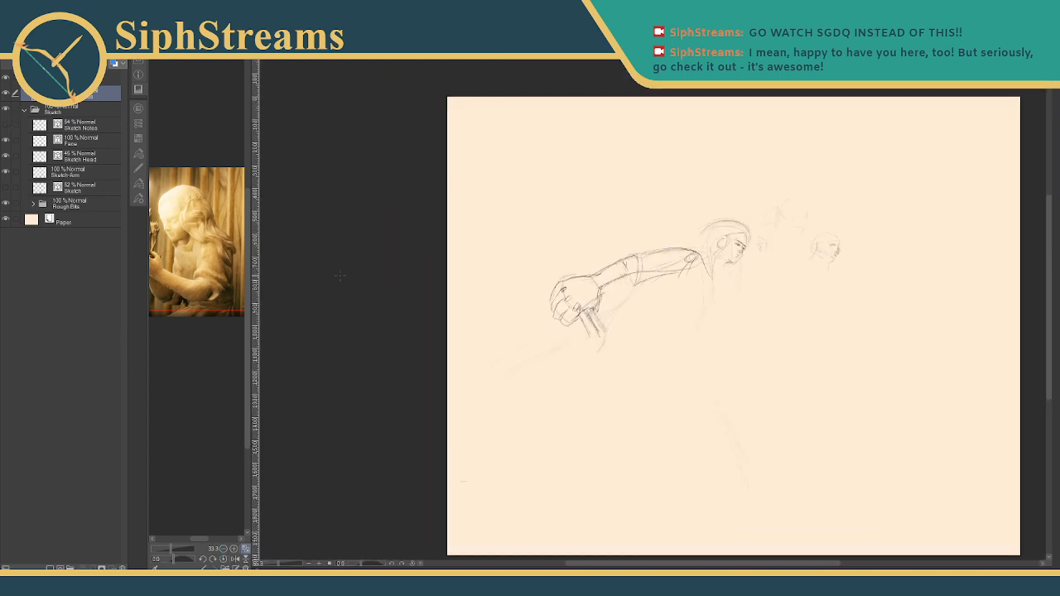
{"action": "left_click", "coordinate": [6, 188]}
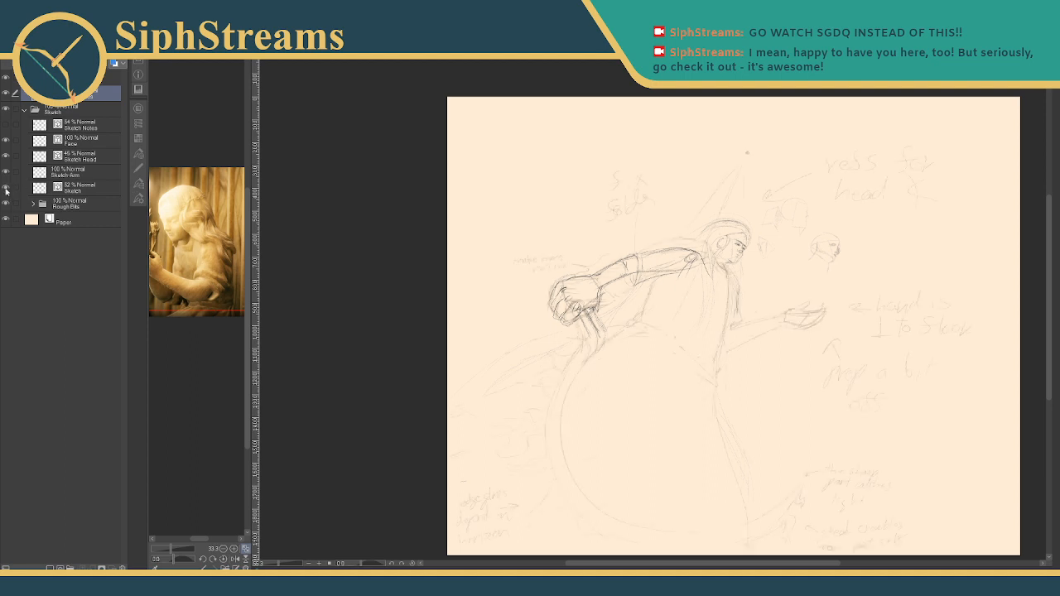
{"action": "left_click", "coordinate": [7, 188]}
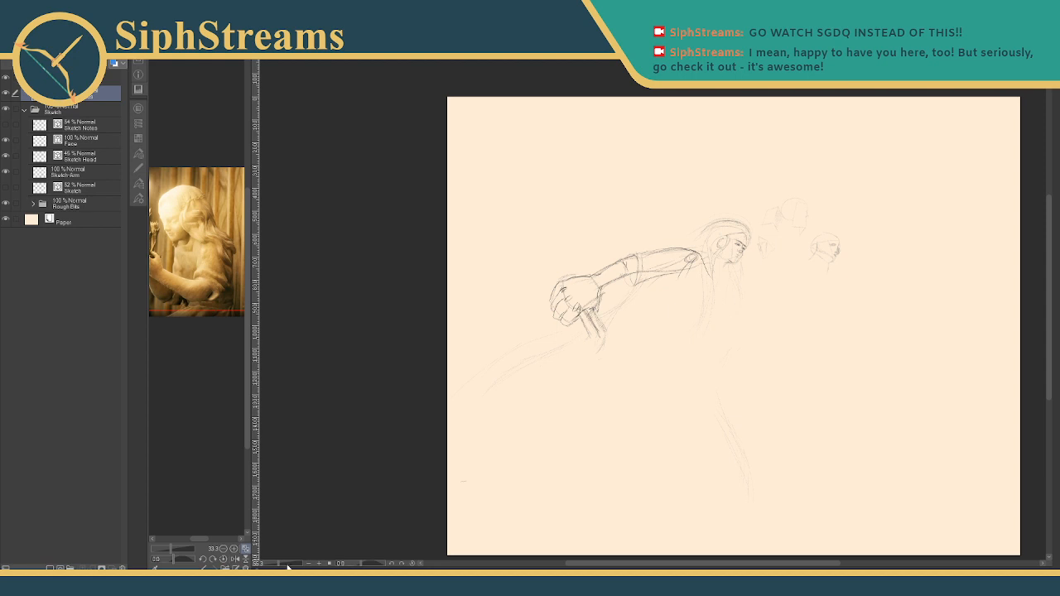
- Go over the outer contours of the curled fingers with cleaner, darker lines
{"action": "left_click_drag", "start_coordinate": [281, 564], "coordinate": [285, 564]}
{"action": "left_click_drag", "start_coordinate": [407, 279], "coordinate": [480, 329]}
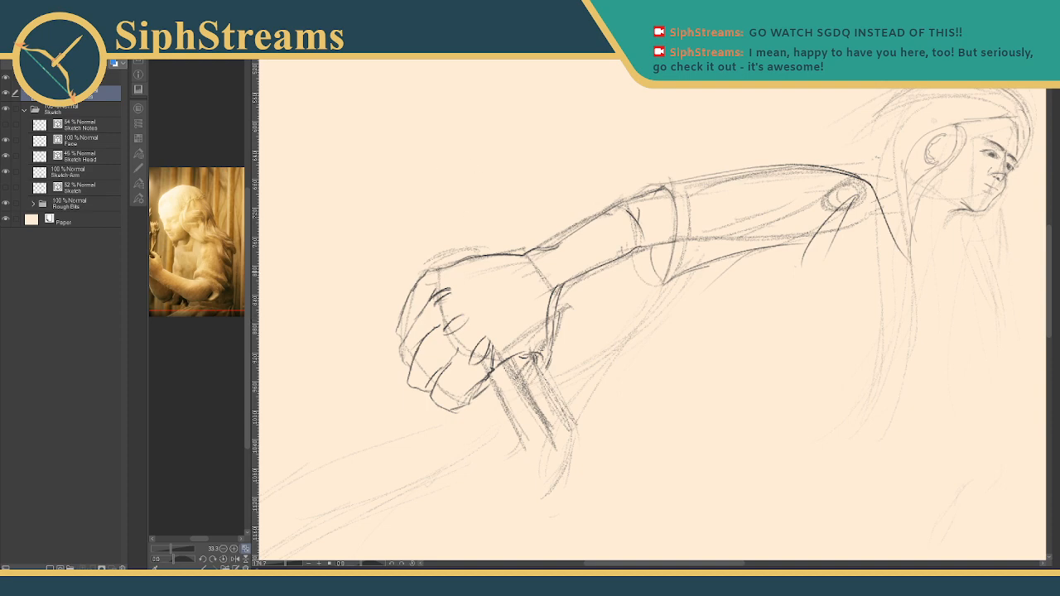
{"action": "left_click_drag", "start_coordinate": [430, 268], "coordinate": [399, 334]}
{"action": "key", "text": "ctrl+z"}
{"action": "left_click_drag", "start_coordinate": [424, 275], "coordinate": [399, 338]}
{"action": "mouse_move", "coordinate": [437, 292]}
{"action": "left_mouse_down"}
{"action": "mouse_move", "coordinate": [403, 348]}
{"action": "mouse_move", "coordinate": [407, 366]}
{"action": "left_mouse_up"}
{"action": "mouse_move", "coordinate": [440, 325]}
{"action": "left_mouse_down"}
{"action": "mouse_move", "coordinate": [407, 393]}
{"action": "mouse_move", "coordinate": [433, 388]}
{"action": "left_mouse_up"}
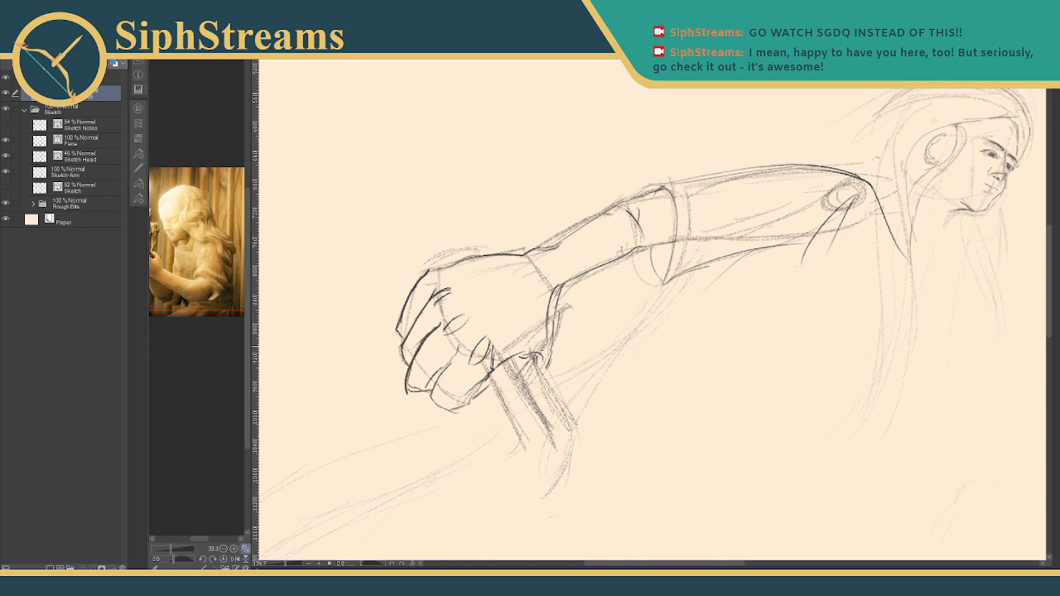
{"action": "mouse_move", "coordinate": [458, 348]}
{"action": "left_mouse_down"}
{"action": "mouse_move", "coordinate": [432, 406]}
{"action": "mouse_move", "coordinate": [470, 403]}
{"action": "left_mouse_up"}
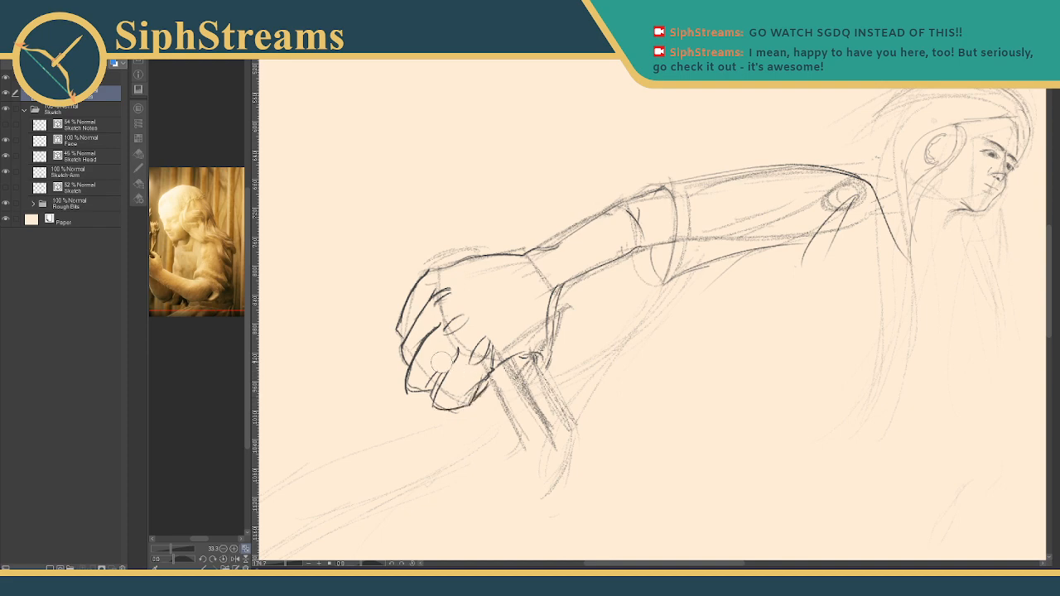
- Erase the cluttered lines between the lower two fingers and redraw the contour dividing them
{"action": "mouse_move", "coordinate": [441, 362]}
{"action": "left_mouse_down"}
{"action": "mouse_move", "coordinate": [419, 399]}
{"action": "mouse_move", "coordinate": [418, 377]}
{"action": "mouse_move", "coordinate": [435, 392]}
{"action": "left_mouse_up"}
{"action": "key", "text": "p"}
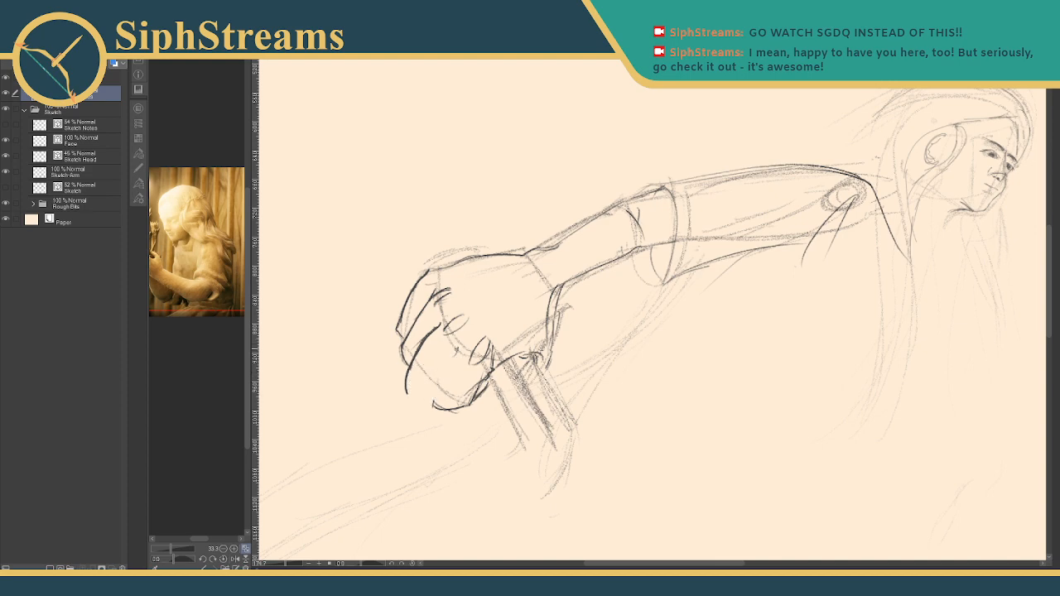
{"action": "left_click_drag", "start_coordinate": [458, 349], "coordinate": [441, 400]}
{"action": "key", "text": "ctrl+z"}
{"action": "left_click_drag", "start_coordinate": [458, 347], "coordinate": [431, 408]}
- Trim the lowest fingertip's line with the Rough eraser at sizes 12 and 7, and ink the neighbouring fingertip with the Real G-Pen
{"action": "left_click", "coordinate": [139, 124]}
{"action": "left_click", "coordinate": [156, 183]}
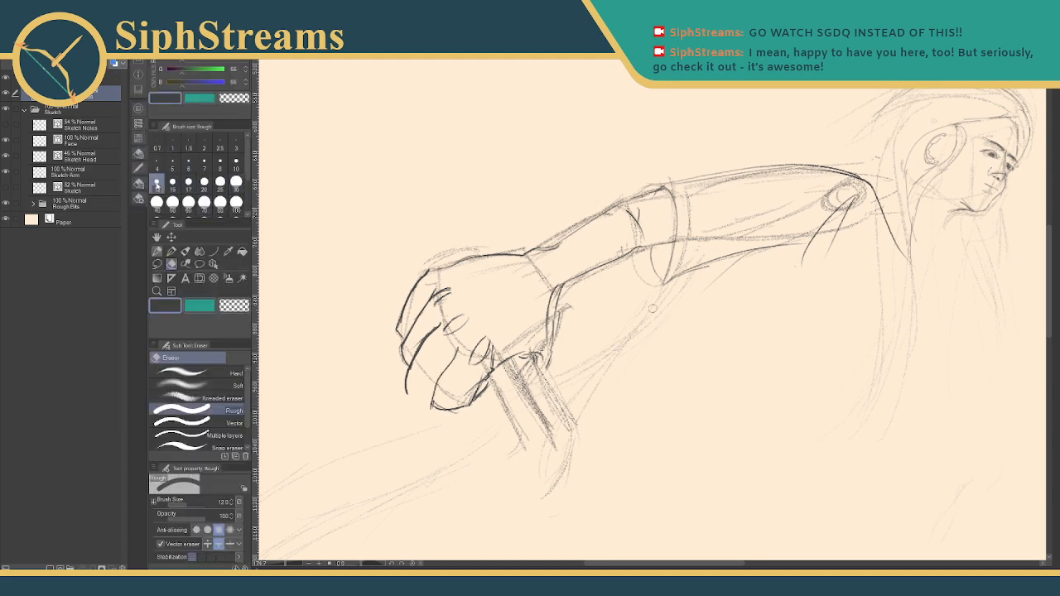
{"action": "left_click_drag", "start_coordinate": [443, 393], "coordinate": [441, 403]}
{"action": "left_click", "coordinate": [203, 168]}
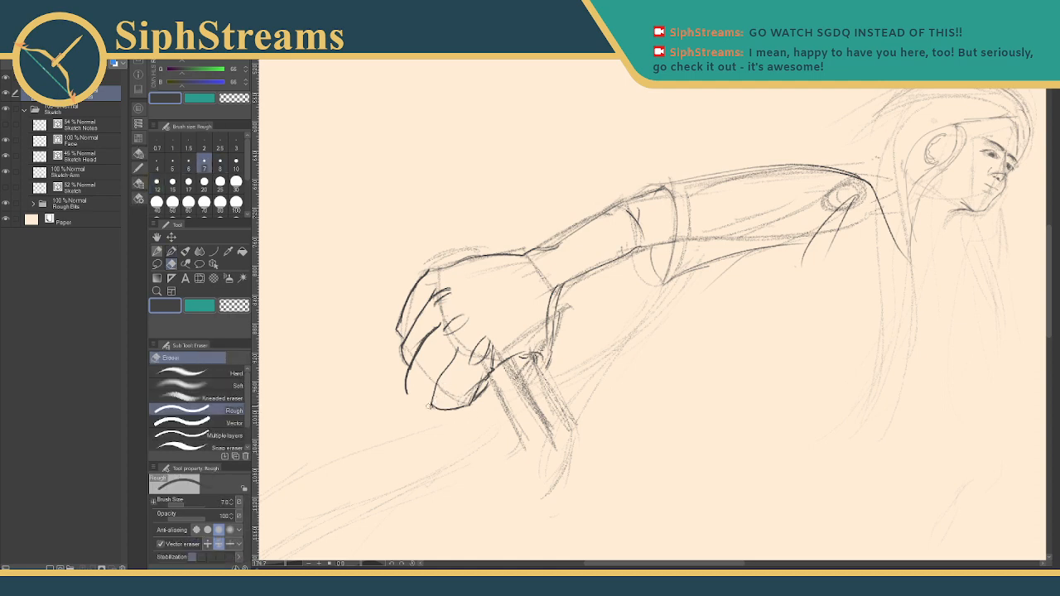
{"action": "key", "text": "p"}
{"action": "left_click_drag", "start_coordinate": [595, 280], "coordinate": [571, 335]}
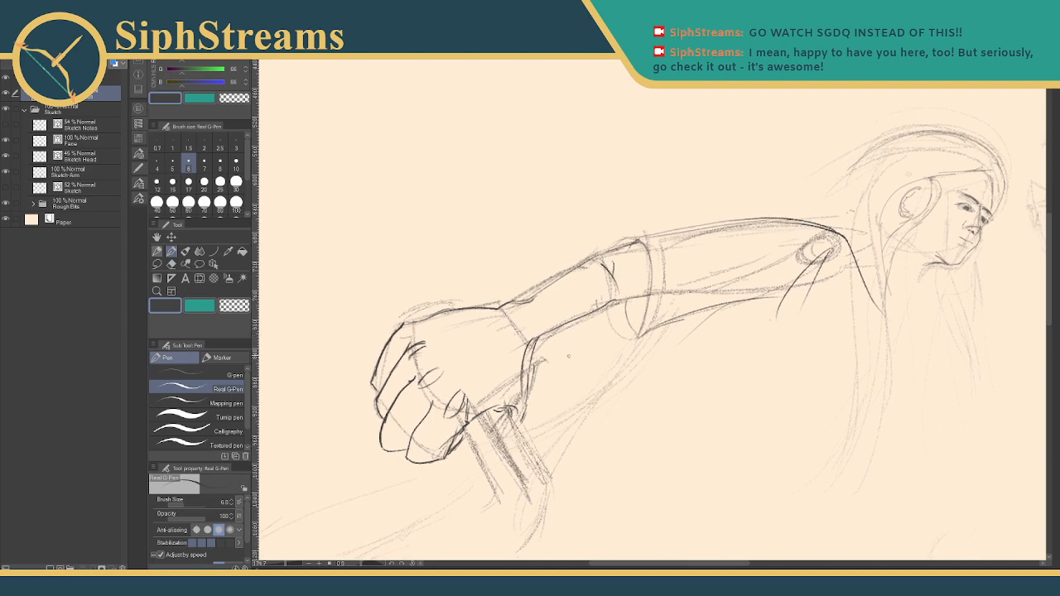
- Ink the forearm's underside from wrist to cuff with the Real G-Pen and erase the doubled contour along the heel of the hand
{"action": "mouse_move", "coordinate": [560, 363]}
{"action": "left_mouse_down"}
{"action": "mouse_move", "coordinate": [526, 403]}
{"action": "mouse_move", "coordinate": [577, 275]}
{"action": "mouse_move", "coordinate": [545, 361]}
{"action": "left_mouse_up"}
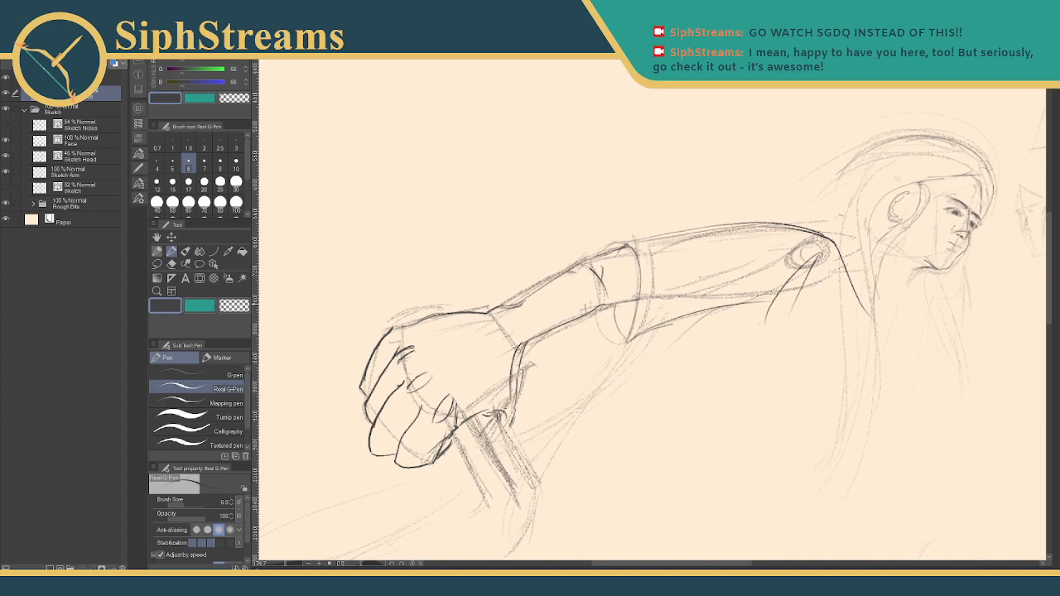
{"action": "mouse_move", "coordinate": [522, 360]}
{"action": "left_mouse_down"}
{"action": "mouse_move", "coordinate": [617, 305]}
{"action": "mouse_move", "coordinate": [607, 294]}
{"action": "mouse_move", "coordinate": [636, 305]}
{"action": "left_mouse_up"}
{"action": "key", "text": "e"}
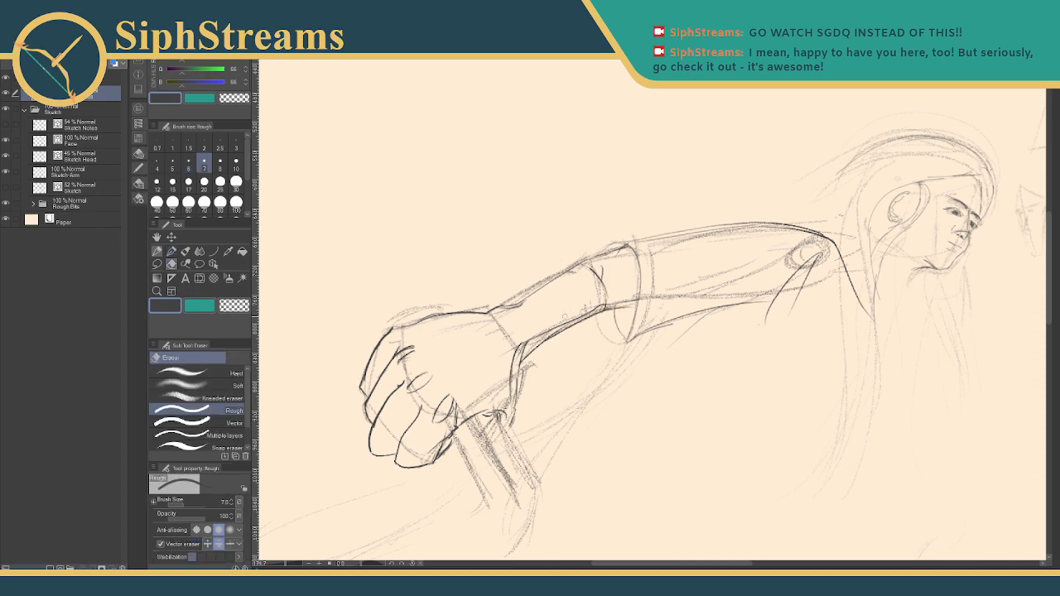
{"action": "mouse_move", "coordinate": [573, 312]}
{"action": "left_mouse_down"}
{"action": "mouse_move", "coordinate": [525, 341]}
{"action": "mouse_move", "coordinate": [515, 426]}
{"action": "left_mouse_up"}
{"action": "key", "text": "p"}
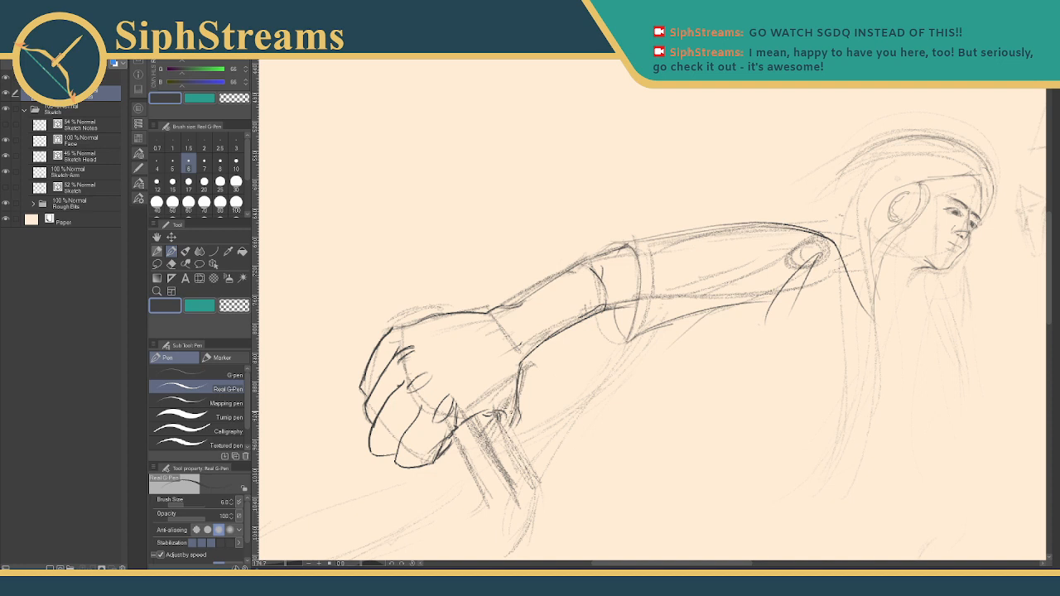
- Redraw the heel of the hand below the wrist down to the grip, trimming overlapping strokes with the Rough eraser
{"action": "mouse_move", "coordinate": [523, 385]}
{"action": "left_mouse_down"}
{"action": "mouse_move", "coordinate": [550, 331]}
{"action": "mouse_move", "coordinate": [540, 401]}
{"action": "left_mouse_up"}
{"action": "mouse_move", "coordinate": [497, 373]}
{"action": "left_mouse_down"}
{"action": "mouse_move", "coordinate": [541, 392]}
{"action": "mouse_move", "coordinate": [497, 381]}
{"action": "mouse_move", "coordinate": [530, 374]}
{"action": "mouse_move", "coordinate": [485, 379]}
{"action": "left_mouse_up"}
{"action": "key", "text": "e"}
{"action": "key", "text": "p"}
{"action": "left_click_drag", "start_coordinate": [542, 362], "coordinate": [531, 391]}
{"action": "key", "text": "e"}
{"action": "mouse_move", "coordinate": [538, 388]}
{"action": "left_mouse_down"}
{"action": "mouse_move", "coordinate": [522, 383]}
{"action": "mouse_move", "coordinate": [543, 397]}
{"action": "left_mouse_up"}
{"action": "key", "text": "p"}
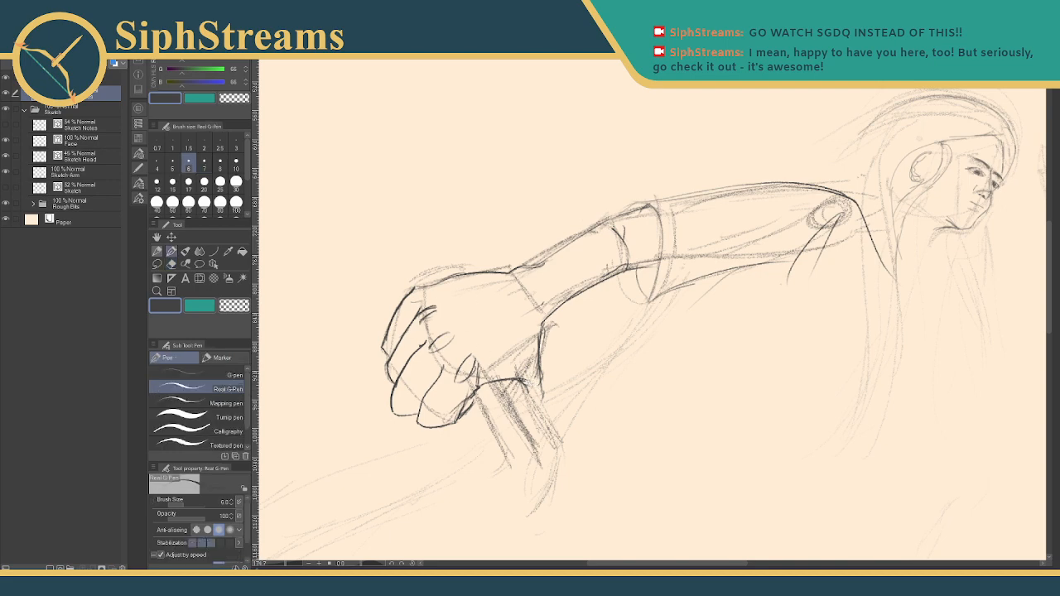
- Erase the uneven contour below the wrist and ink one smooth curve from the forearm's underside down the heel of the hand
{"action": "left_click_drag", "start_coordinate": [414, 289], "coordinate": [434, 284]}
{"action": "key", "text": "e"}
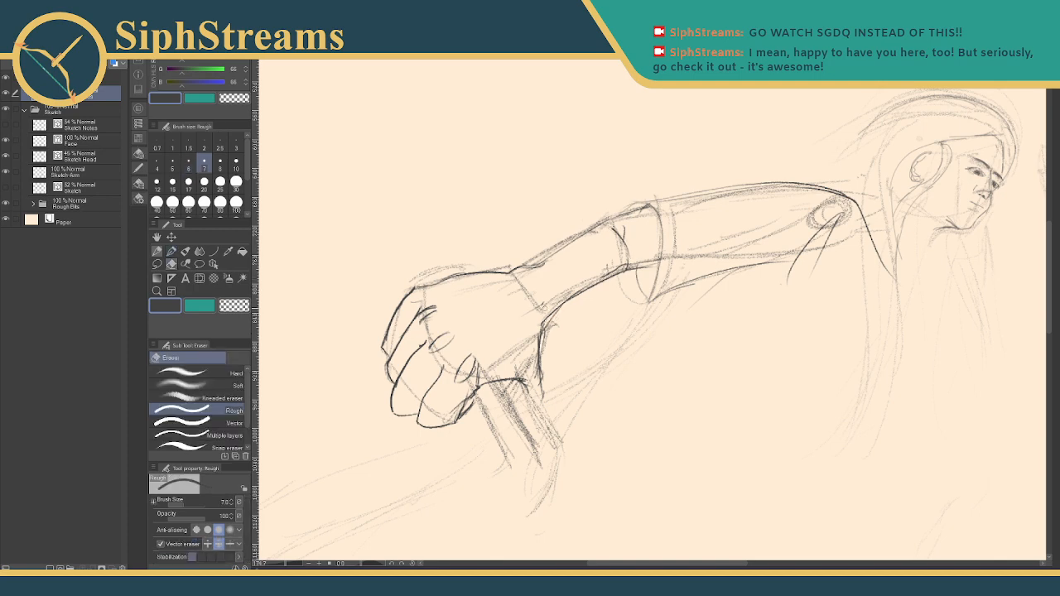
{"action": "left_click_drag", "start_coordinate": [541, 334], "coordinate": [542, 400]}
{"action": "key", "text": "p"}
{"action": "mouse_move", "coordinate": [565, 303]}
{"action": "left_mouse_down"}
{"action": "mouse_move", "coordinate": [538, 388]}
{"action": "mouse_move", "coordinate": [547, 395]}
{"action": "left_mouse_up"}
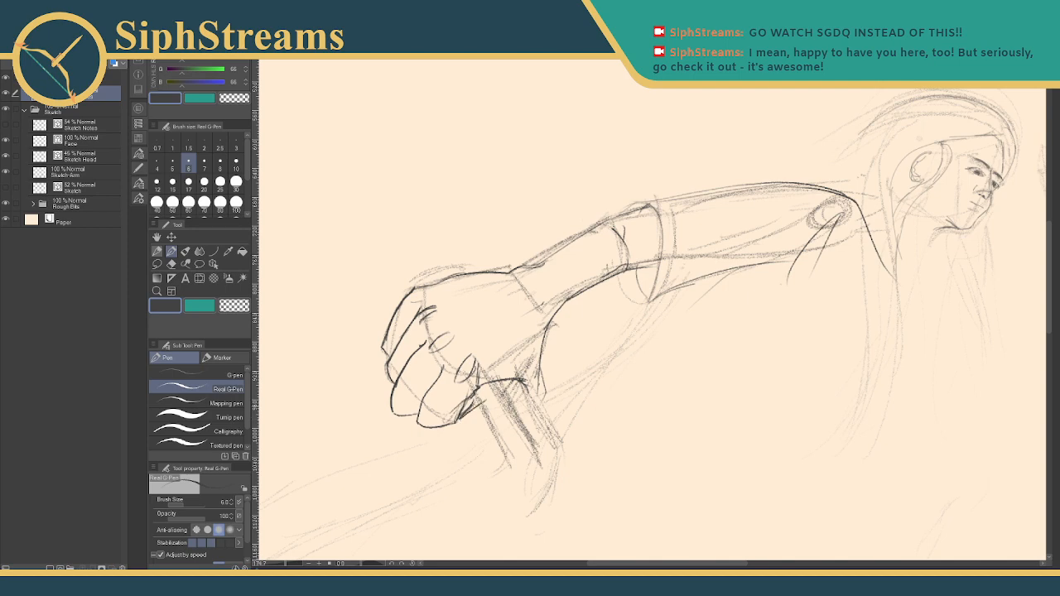
{"action": "key", "text": "e"}
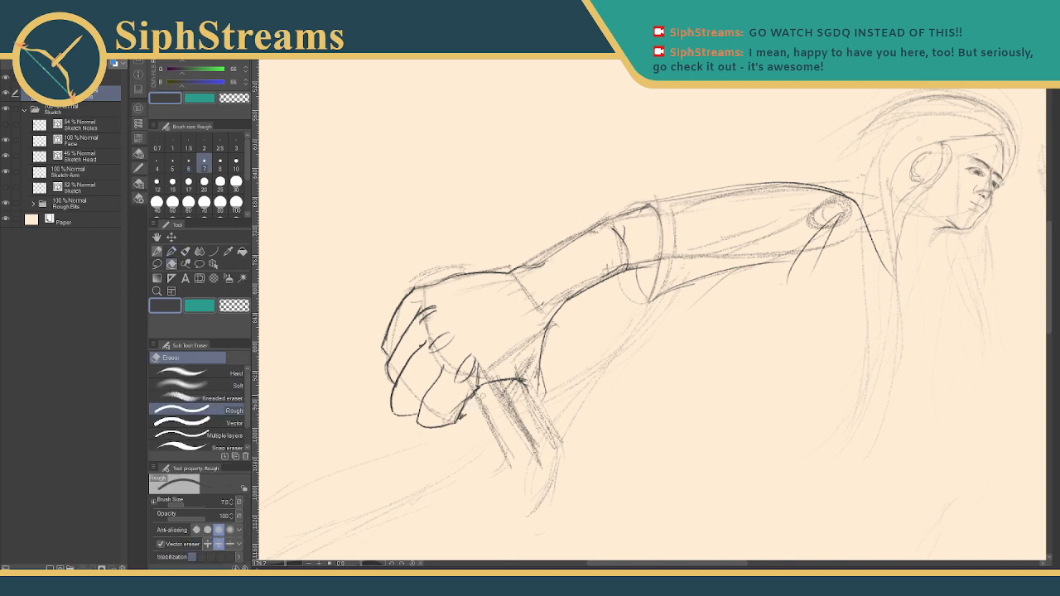
{"action": "key", "text": "p"}
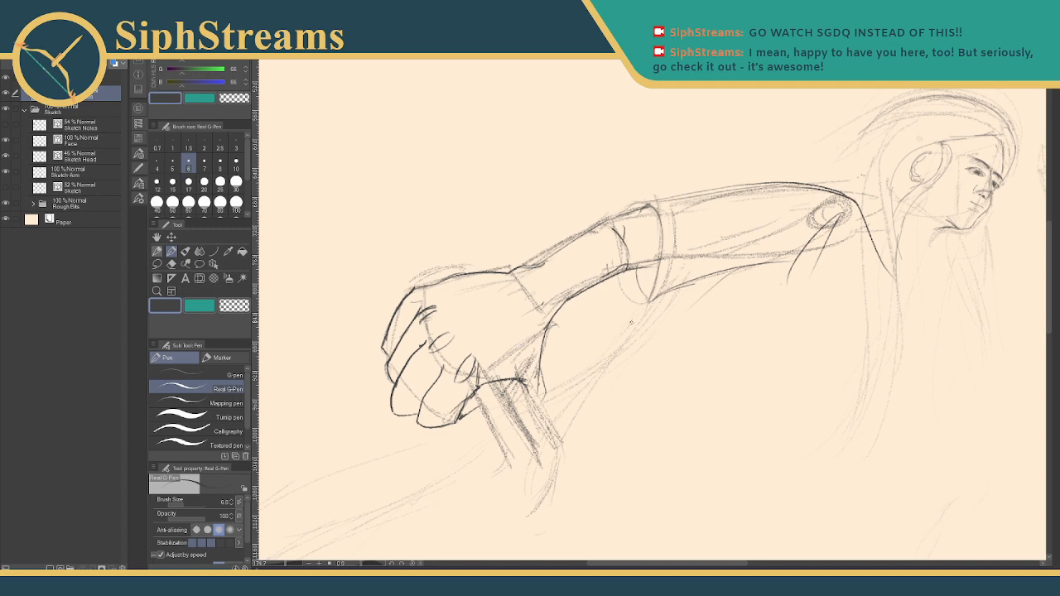
- Erase the inked corner at the top of the shoulder and re-ink it as a clean, continuous contour
{"action": "left_click_drag", "start_coordinate": [631, 322], "coordinate": [322, 413]}
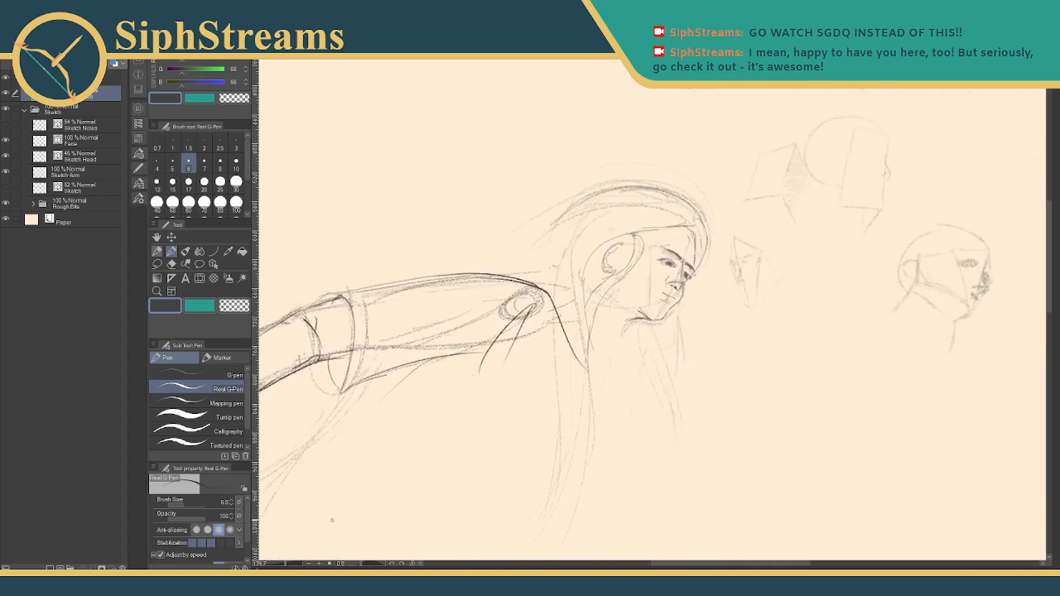
{"action": "left_click_drag", "start_coordinate": [289, 563], "coordinate": [292, 563]}
{"action": "left_click_drag", "start_coordinate": [420, 359], "coordinate": [527, 343]}
{"action": "key", "text": "e"}
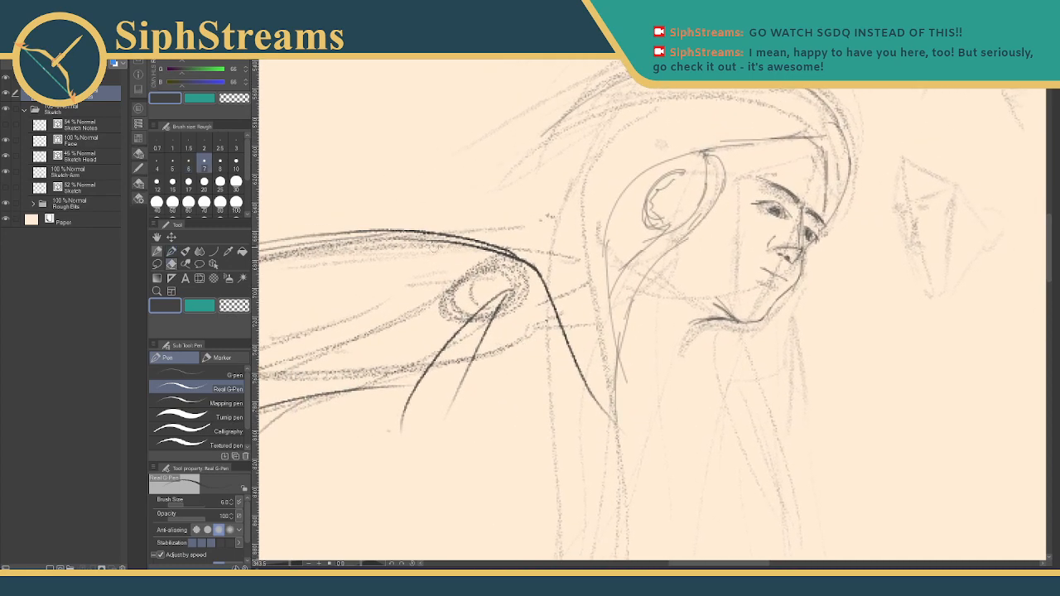
{"action": "left_click_drag", "start_coordinate": [417, 238], "coordinate": [424, 243]}
{"action": "key", "text": "p"}
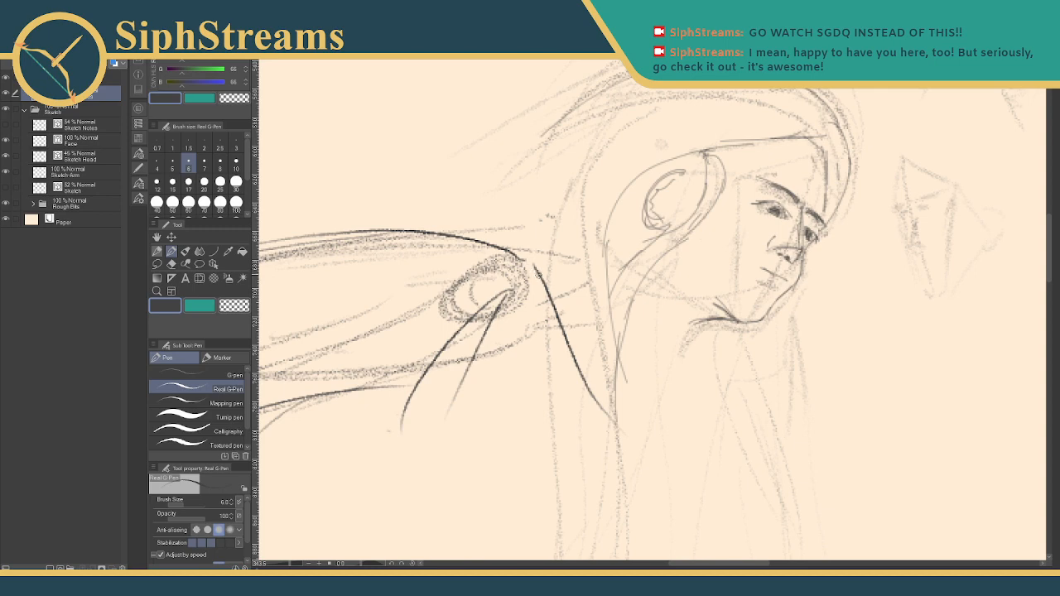
{"action": "key", "text": "e"}
{"action": "key", "text": "p"}
- Ink the sleeve's upper edge from the shoulder to the cuff and curve it over the cuff's top
{"action": "left_click_drag", "start_coordinate": [449, 298], "coordinate": [796, 246]}
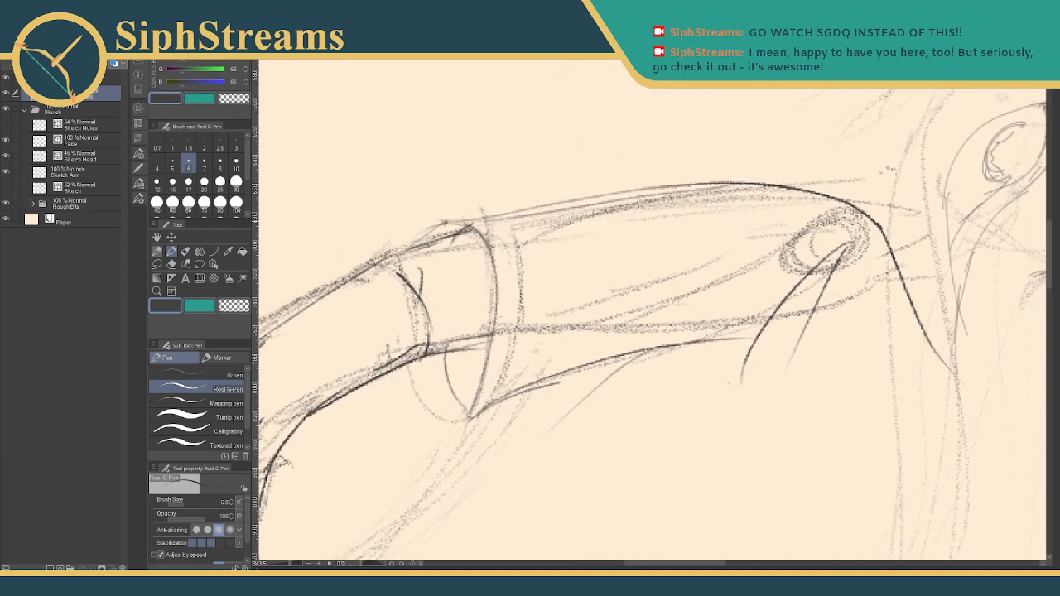
{"action": "left_click_drag", "start_coordinate": [441, 225], "coordinate": [676, 187]}
{"action": "left_click_drag", "start_coordinate": [451, 220], "coordinate": [418, 247]}
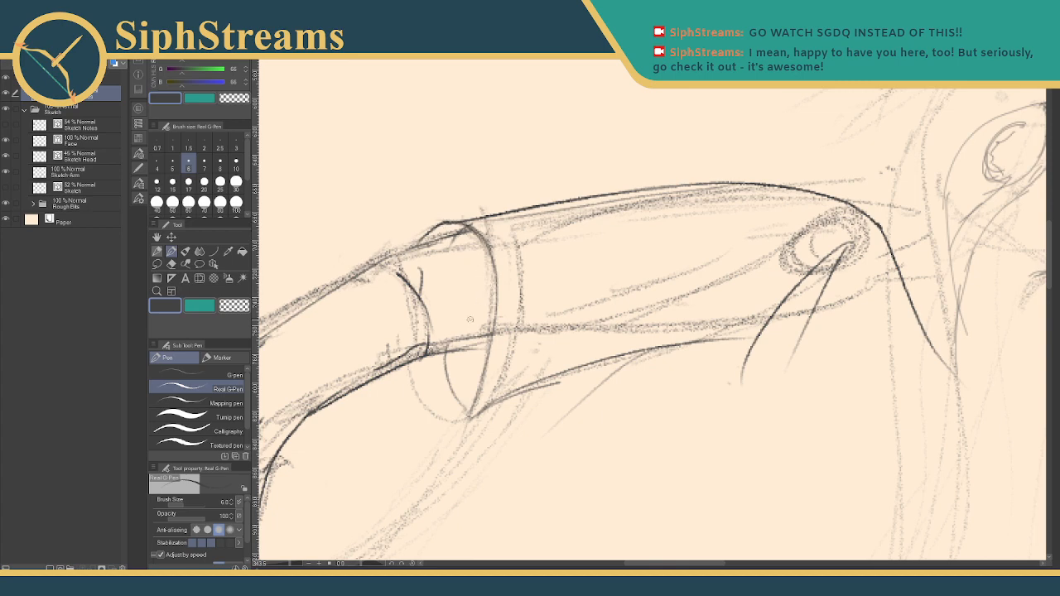
- Undo the last cuff stroke and erase the old lines around the cuff opening with the Rough eraser at size 7
{"action": "left_click_drag", "start_coordinate": [446, 352], "coordinate": [472, 419]}
{"action": "key", "text": "ctrl+z"}
{"action": "key", "text": "e"}
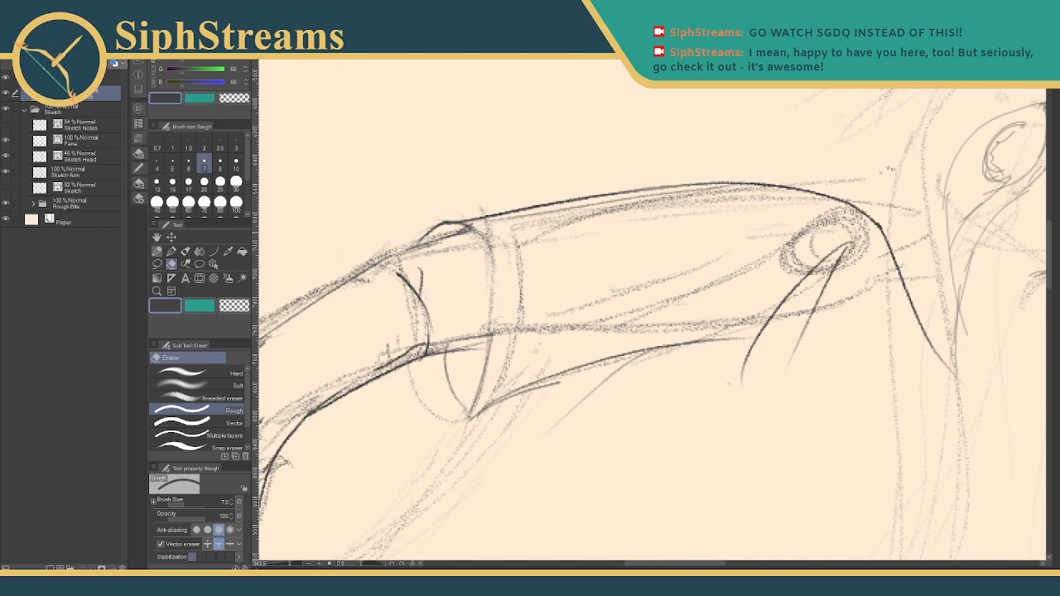
{"action": "left_click_drag", "start_coordinate": [473, 239], "coordinate": [452, 232]}
{"action": "left_click_drag", "start_coordinate": [472, 333], "coordinate": [466, 353]}
{"action": "mouse_move", "coordinate": [442, 373]}
{"action": "left_mouse_down"}
{"action": "mouse_move", "coordinate": [452, 375]}
{"action": "mouse_move", "coordinate": [446, 352]}
{"action": "mouse_move", "coordinate": [476, 373]}
{"action": "left_mouse_up"}
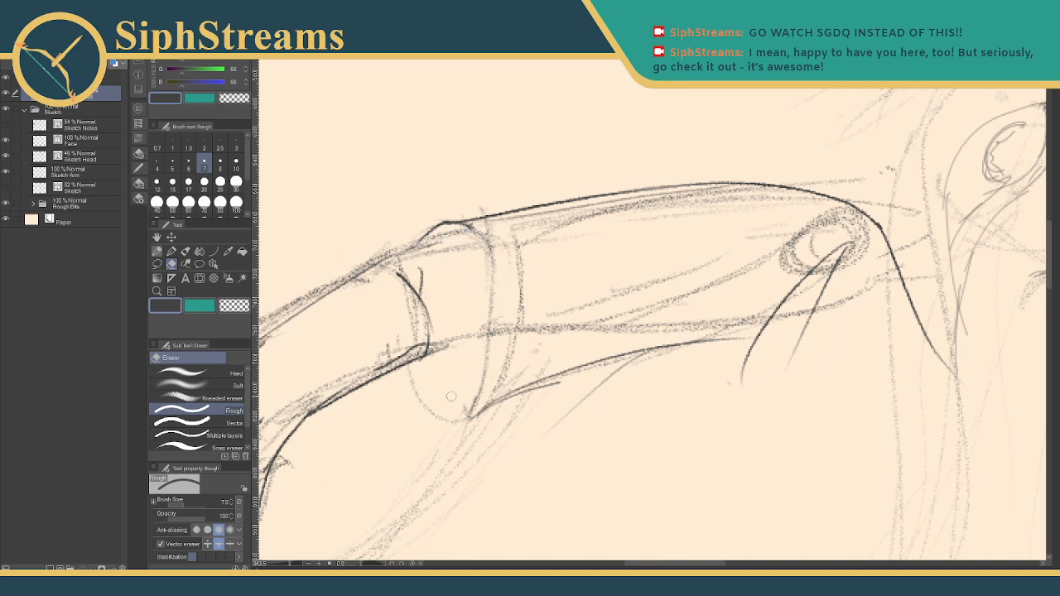
- Ink the cuff opening with a long outer curve, a short inner lower edge and the adjoining start of the sleeve's underside
{"action": "key", "text": "p"}
{"action": "left_click_drag", "start_coordinate": [470, 222], "coordinate": [470, 389]}
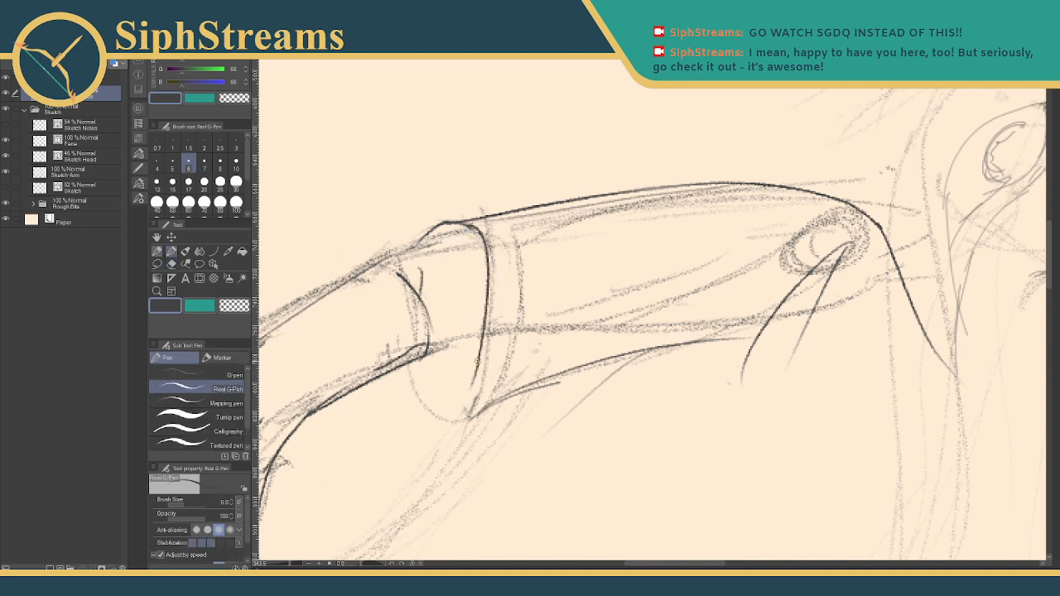
{"action": "key", "text": "ctrl+z"}
{"action": "mouse_move", "coordinate": [465, 222]}
{"action": "left_mouse_down"}
{"action": "mouse_move", "coordinate": [489, 308]}
{"action": "mouse_move", "coordinate": [452, 421]}
{"action": "left_mouse_up"}
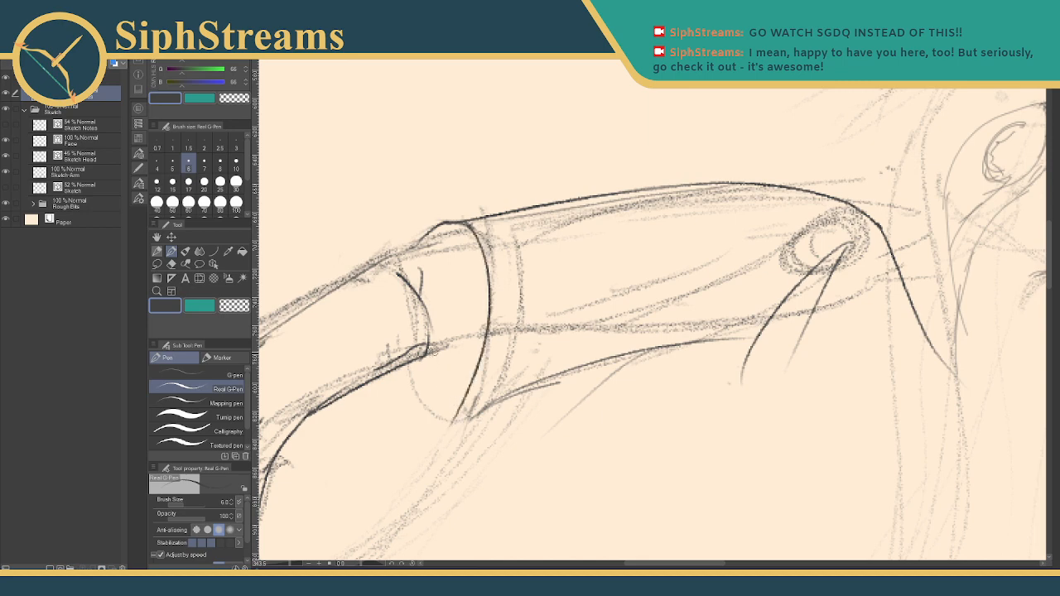
{"action": "mouse_move", "coordinate": [431, 351]}
{"action": "left_mouse_down"}
{"action": "mouse_move", "coordinate": [445, 421]}
{"action": "mouse_move", "coordinate": [501, 404]}
{"action": "left_mouse_up"}
{"action": "mouse_move", "coordinate": [536, 371]}
{"action": "left_mouse_down"}
{"action": "mouse_move", "coordinate": [662, 293]}
{"action": "mouse_move", "coordinate": [673, 321]}
{"action": "mouse_move", "coordinate": [654, 339]}
{"action": "left_mouse_up"}
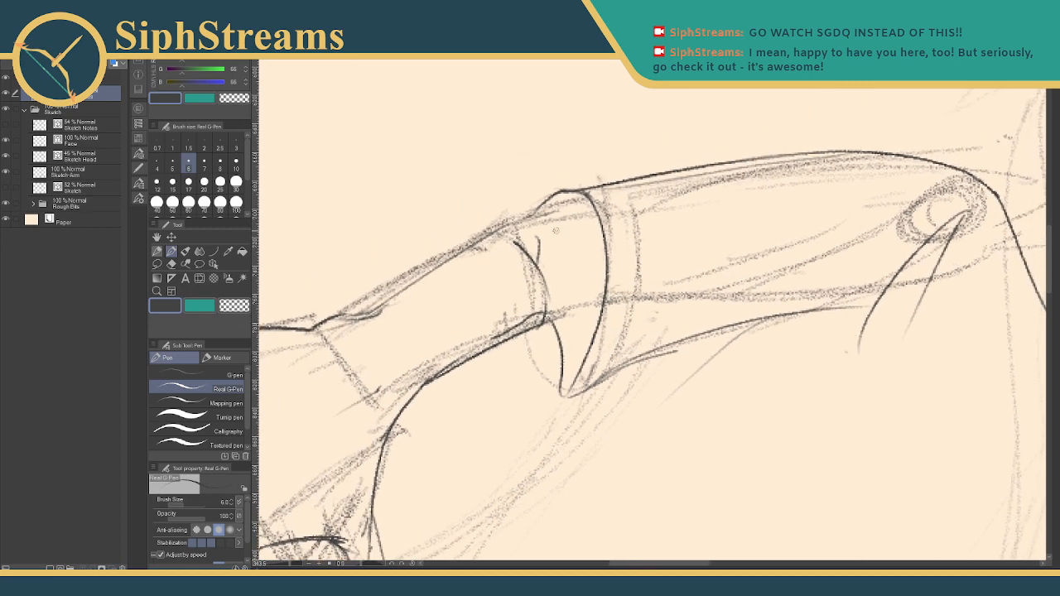
- Ink the forearm's upper contour from the wrist up into the cuff
{"action": "mouse_move", "coordinate": [410, 282]}
{"action": "left_mouse_down"}
{"action": "mouse_move", "coordinate": [476, 286]}
{"action": "mouse_move", "coordinate": [451, 287]}
{"action": "left_mouse_up"}
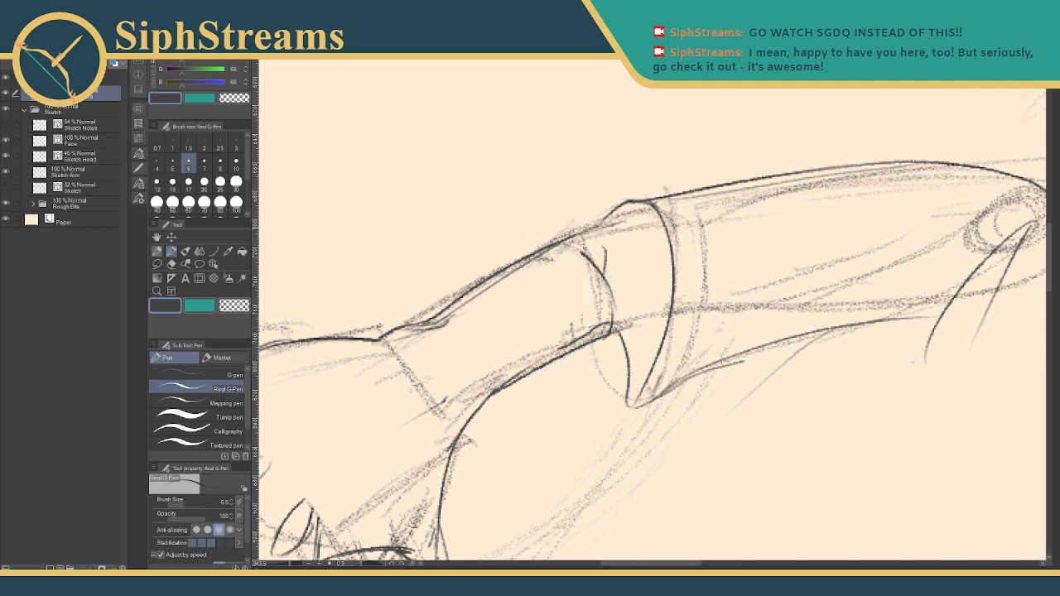
{"action": "mouse_move", "coordinate": [579, 233]}
{"action": "left_mouse_down"}
{"action": "mouse_move", "coordinate": [655, 201]}
{"action": "mouse_move", "coordinate": [610, 242]}
{"action": "mouse_move", "coordinate": [623, 217]}
{"action": "left_mouse_up"}
{"action": "key", "text": "e"}
{"action": "mouse_move", "coordinate": [672, 280]}
{"action": "left_mouse_down"}
{"action": "mouse_move", "coordinate": [680, 288]}
{"action": "mouse_move", "coordinate": [627, 279]}
{"action": "left_mouse_up"}
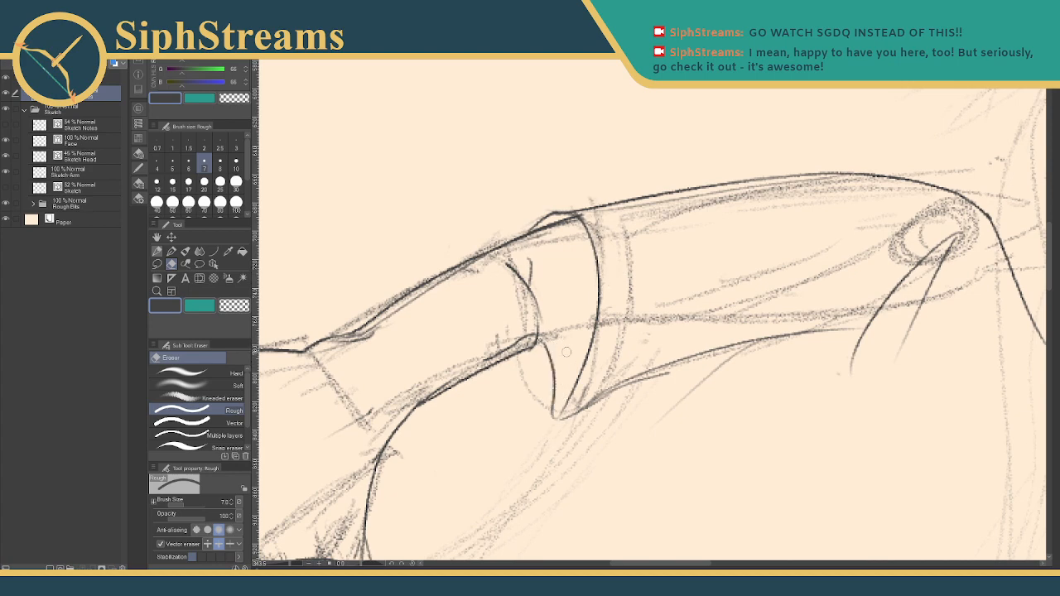
- Extend the forearm's underside into the cuff with the Real G-Pen and erase the stray strokes around the wrist and forearm
{"action": "key", "text": "p"}
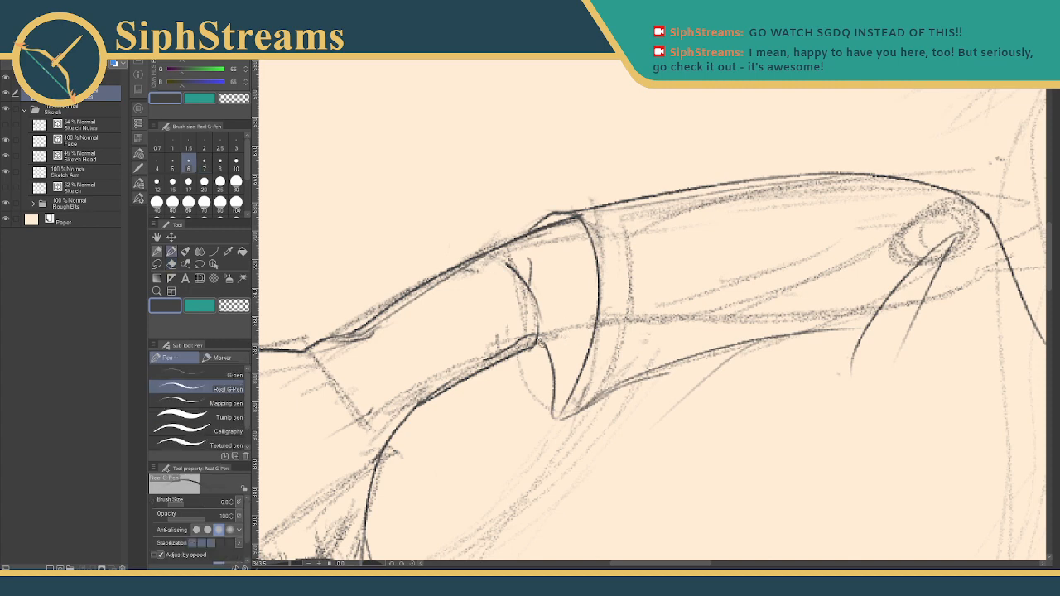
{"action": "key", "text": "p"}
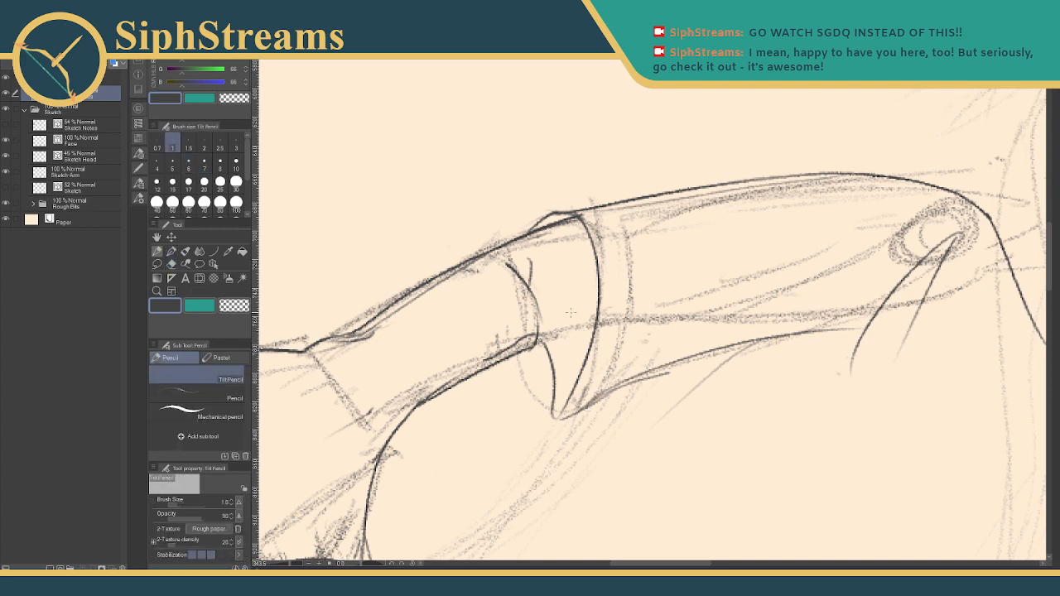
{"action": "key", "text": "p"}
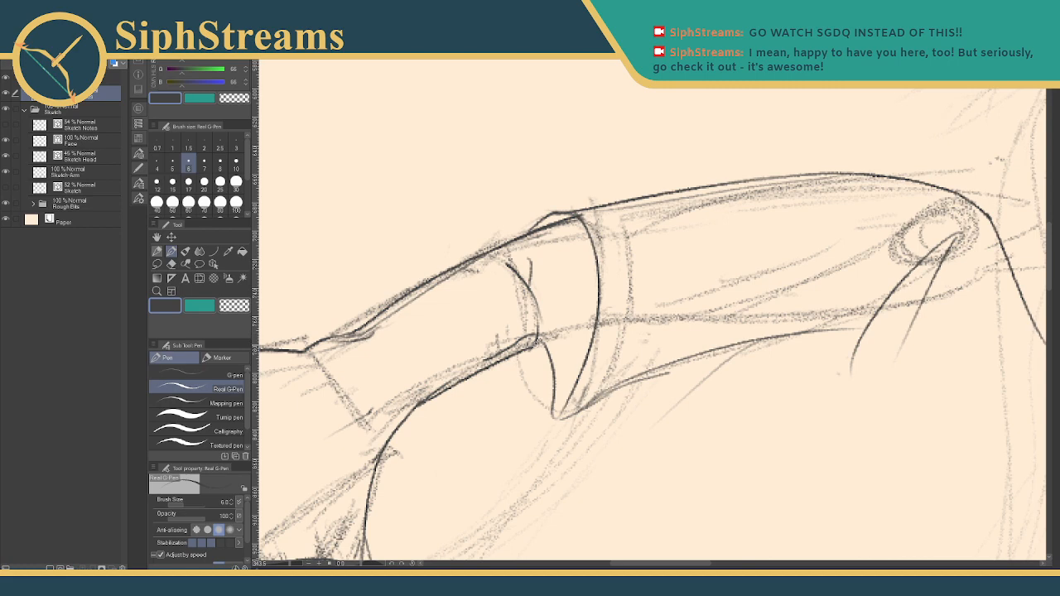
{"action": "left_click_drag", "start_coordinate": [536, 341], "coordinate": [586, 329]}
{"action": "key", "text": "e"}
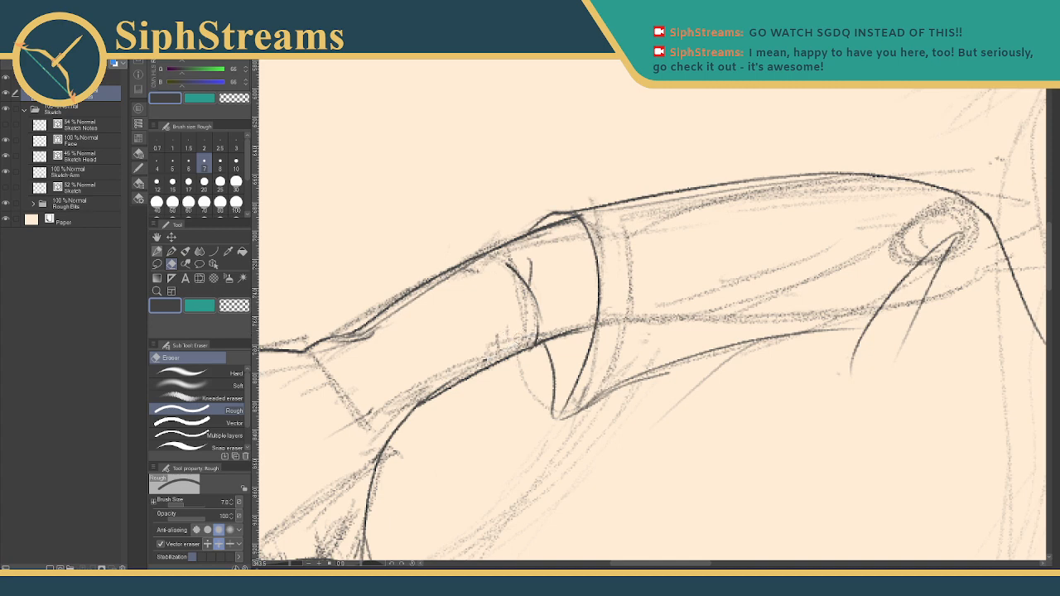
{"action": "mouse_move", "coordinate": [373, 338]}
{"action": "left_mouse_down"}
{"action": "mouse_move", "coordinate": [341, 352]}
{"action": "mouse_move", "coordinate": [383, 347]}
{"action": "mouse_move", "coordinate": [372, 334]}
{"action": "mouse_move", "coordinate": [394, 315]}
{"action": "left_mouse_up"}
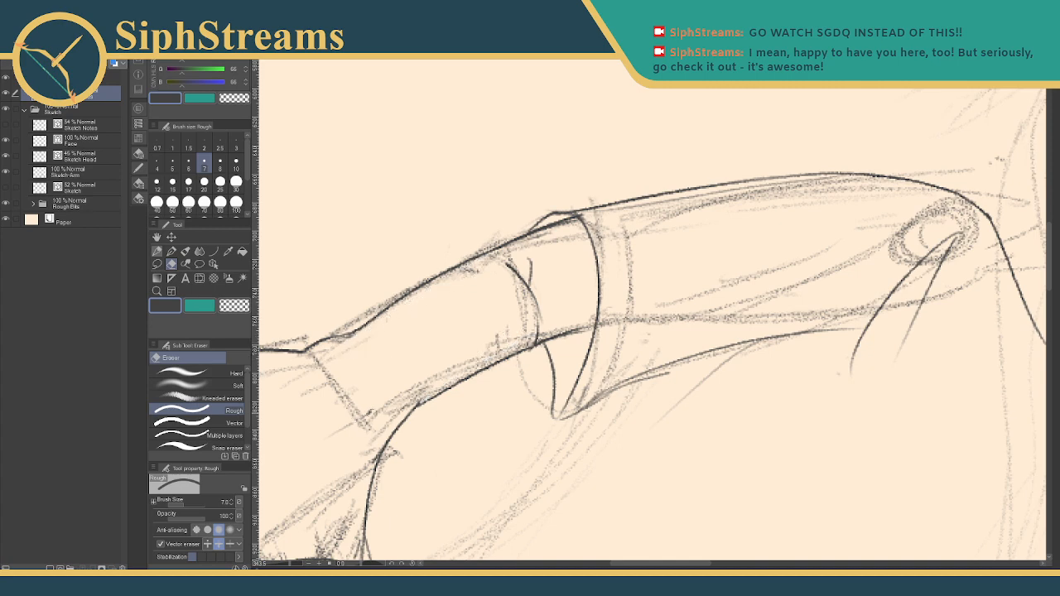
{"action": "left_click_drag", "start_coordinate": [370, 410], "coordinate": [338, 431]}
- Erase the doubled line on the sleeve's underside near the cuff and ink a clean edge from the cuff's lower tip
{"action": "key", "text": "p"}
{"action": "mouse_move", "coordinate": [423, 347]}
{"action": "left_mouse_down"}
{"action": "mouse_move", "coordinate": [549, 262]}
{"action": "mouse_move", "coordinate": [539, 264]}
{"action": "left_mouse_up"}
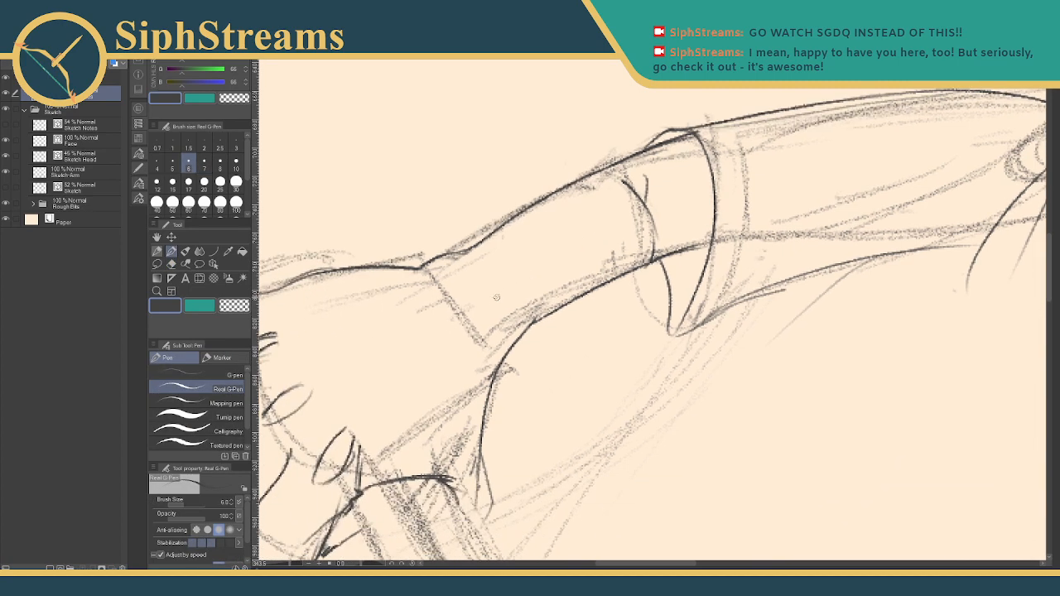
{"action": "left_click_drag", "start_coordinate": [571, 316], "coordinate": [743, 214]}
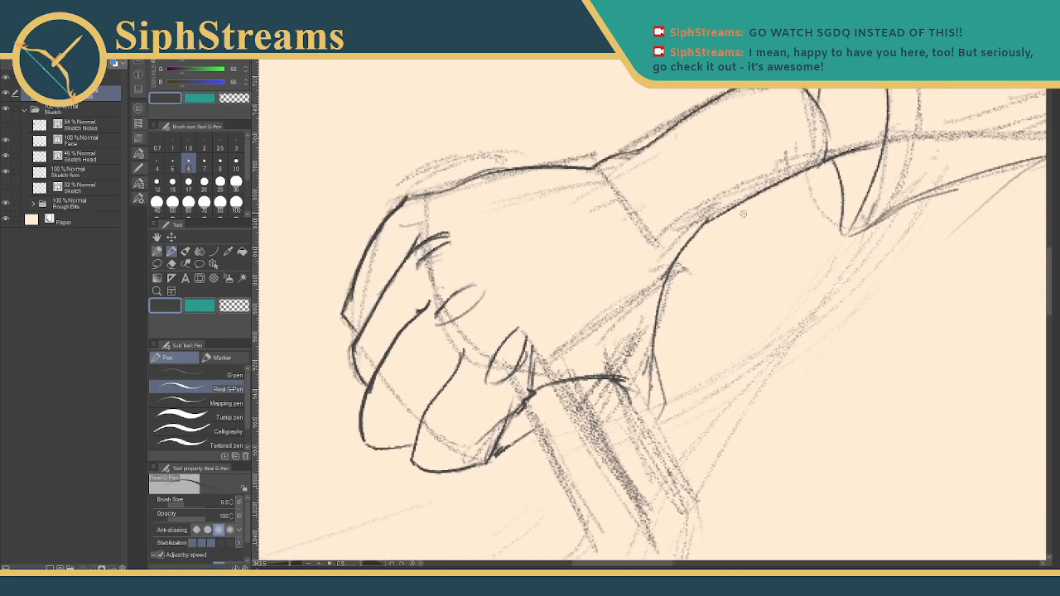
{"action": "left_click_drag", "start_coordinate": [669, 293], "coordinate": [605, 302]}
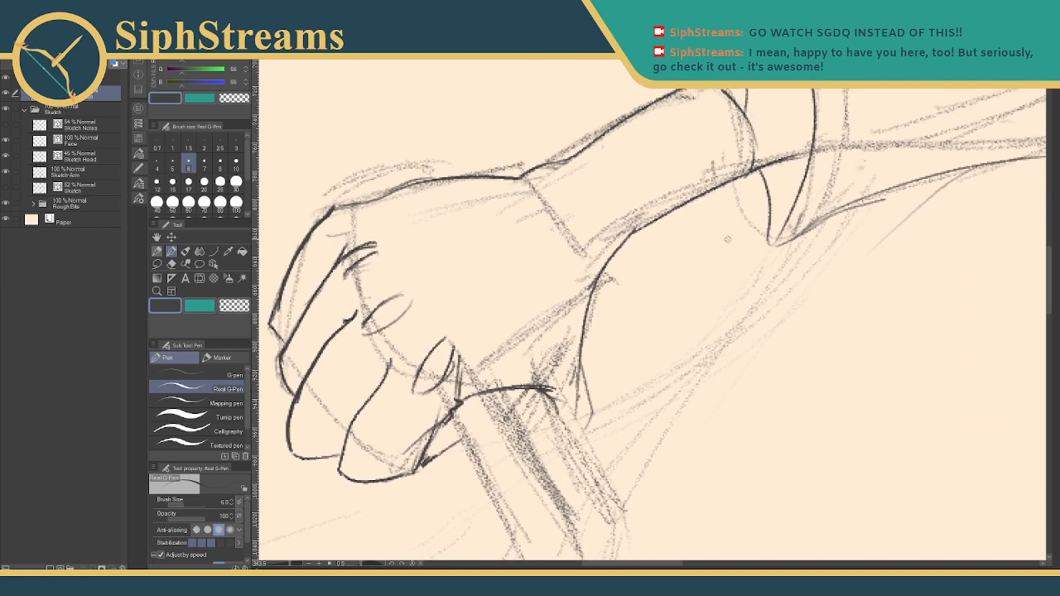
{"action": "mouse_move", "coordinate": [728, 240]}
{"action": "left_mouse_down"}
{"action": "mouse_move", "coordinate": [529, 404]}
{"action": "mouse_move", "coordinate": [413, 405]}
{"action": "left_mouse_up"}
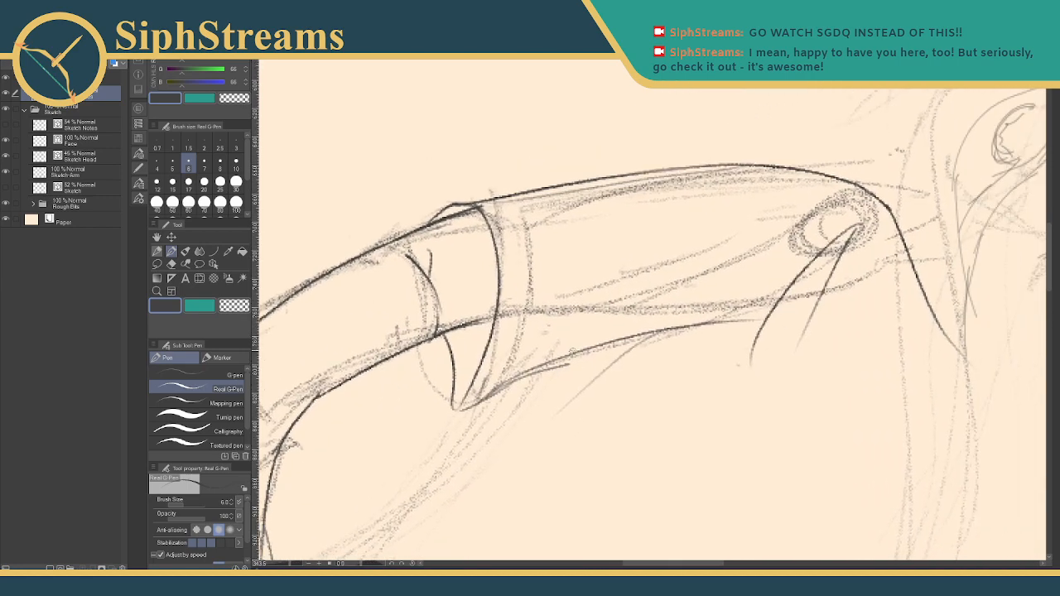
{"action": "key", "text": "e"}
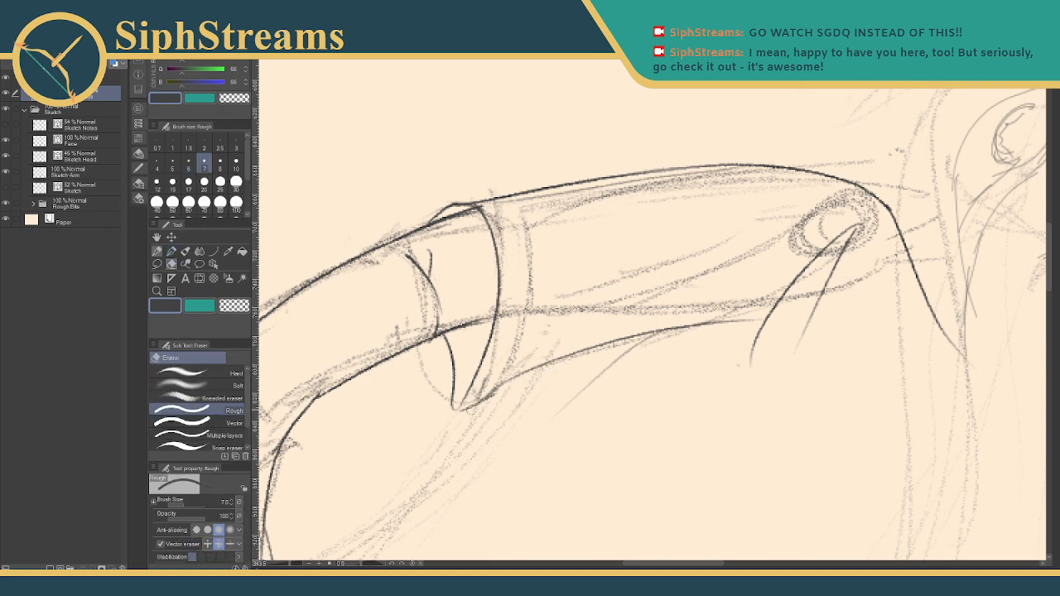
{"action": "key", "text": "p"}
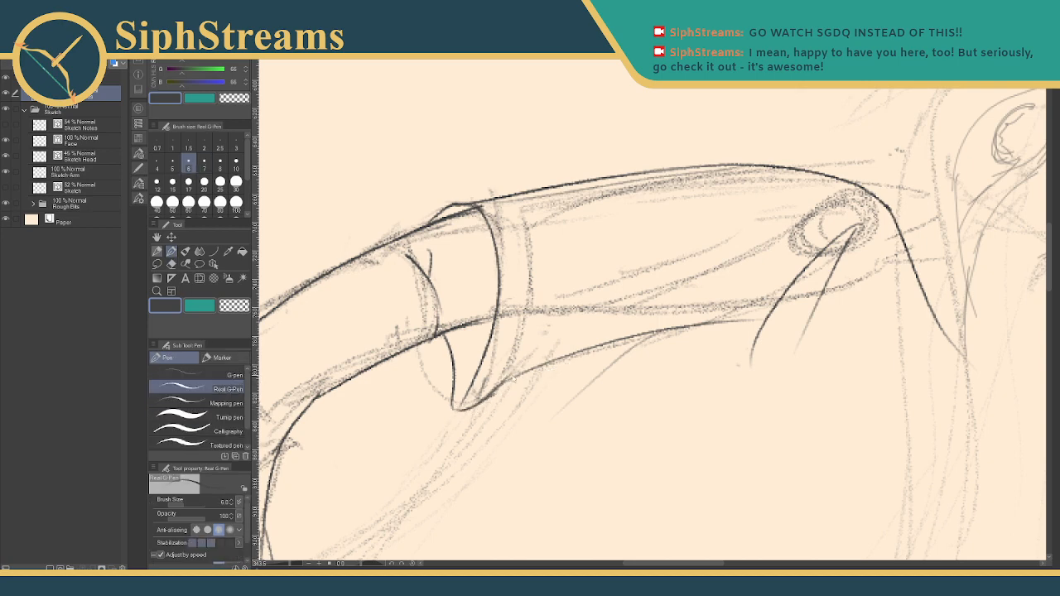
{"action": "left_click_drag", "start_coordinate": [454, 410], "coordinate": [620, 341]}
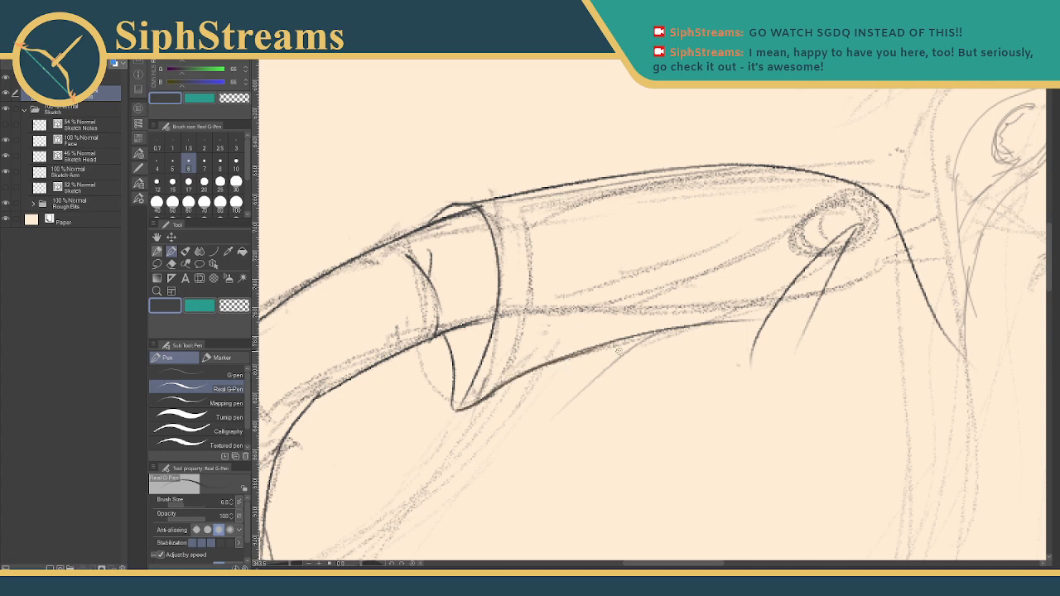
- Trim the armpit end of the sleeve's underside line and re-ink it up to the armpit fold
{"action": "key", "text": "e"}
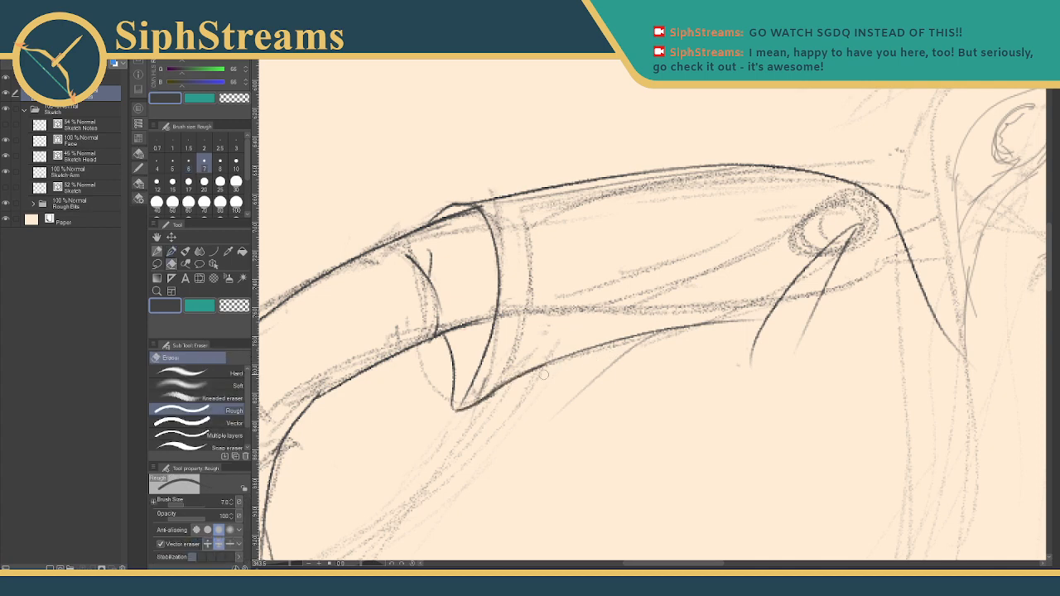
{"action": "left_click_drag", "start_coordinate": [780, 322], "coordinate": [631, 384]}
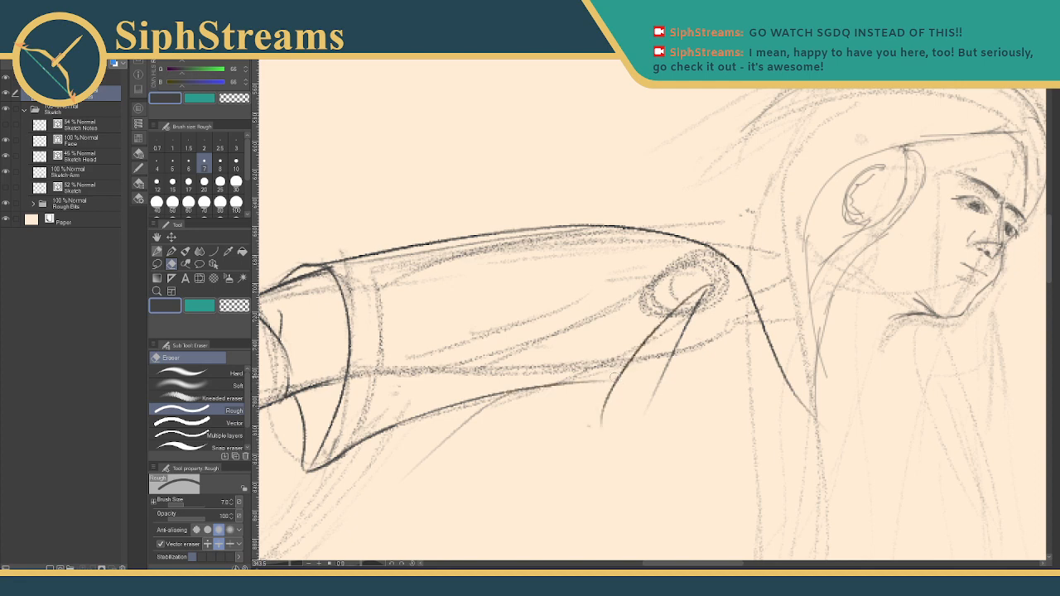
{"action": "key", "text": "p"}
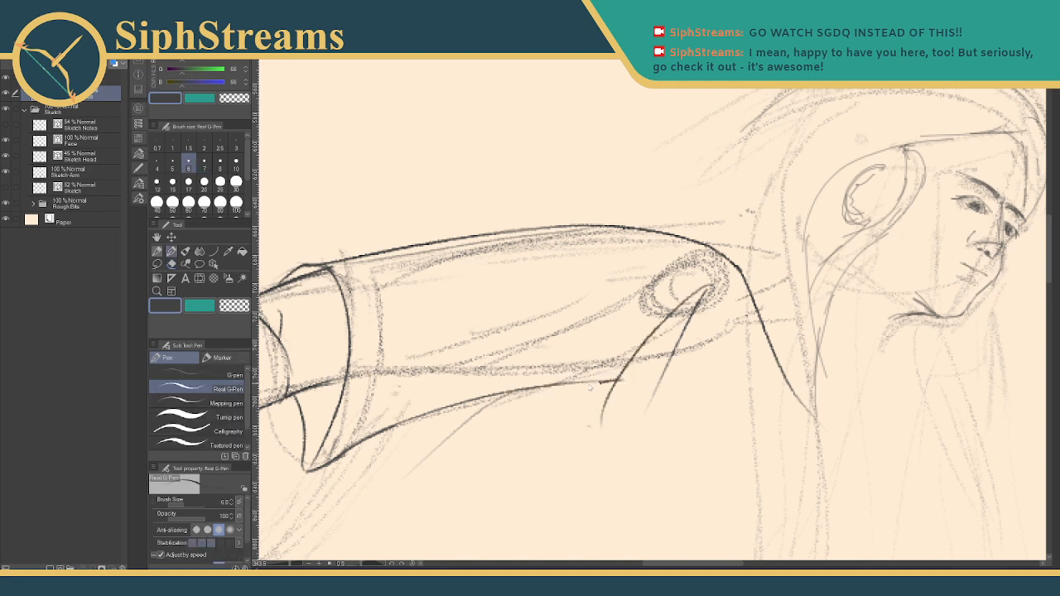
- Undo the last stroke at the armpit end of the sleeve's underside line and redo the end at the armpit fold
{"action": "key", "text": "ctrl+z"}
{"action": "left_click_drag", "start_coordinate": [620, 382], "coordinate": [572, 384]}
{"action": "mouse_move", "coordinate": [734, 257]}
{"action": "left_mouse_down"}
{"action": "mouse_move", "coordinate": [765, 277]}
{"action": "mouse_move", "coordinate": [598, 208]}
{"action": "mouse_move", "coordinate": [652, 305]}
{"action": "mouse_move", "coordinate": [830, 311]}
{"action": "mouse_move", "coordinate": [439, 439]}
{"action": "left_mouse_up"}
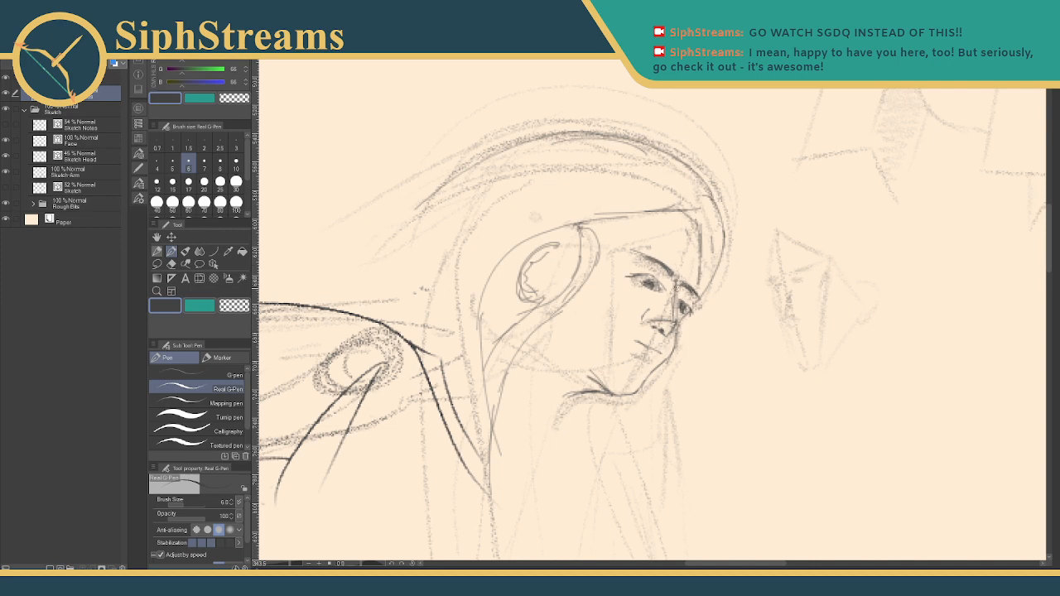
- Show the statue reference image beside the canvas and frame its face for studying the head
{"action": "left_click_drag", "start_coordinate": [677, 287], "coordinate": [672, 321]}
{"action": "left_click", "coordinate": [139, 91]}
{"action": "scroll", "coordinate": [160, 252], "scroll_direction": "up", "scroll_amount": 5}
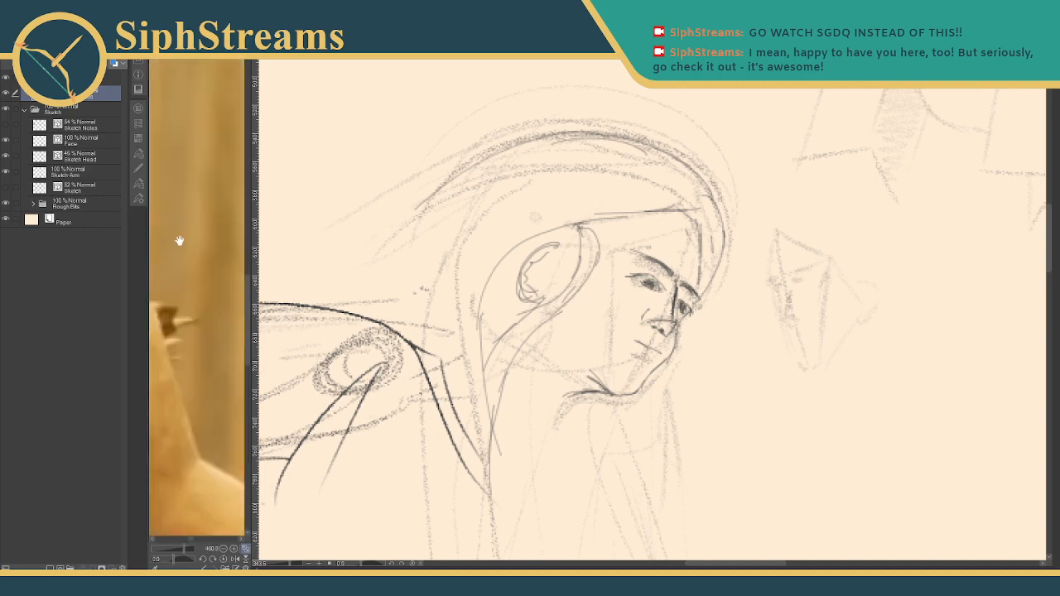
{"action": "scroll", "coordinate": [179, 240], "scroll_direction": "down", "scroll_amount": 4}
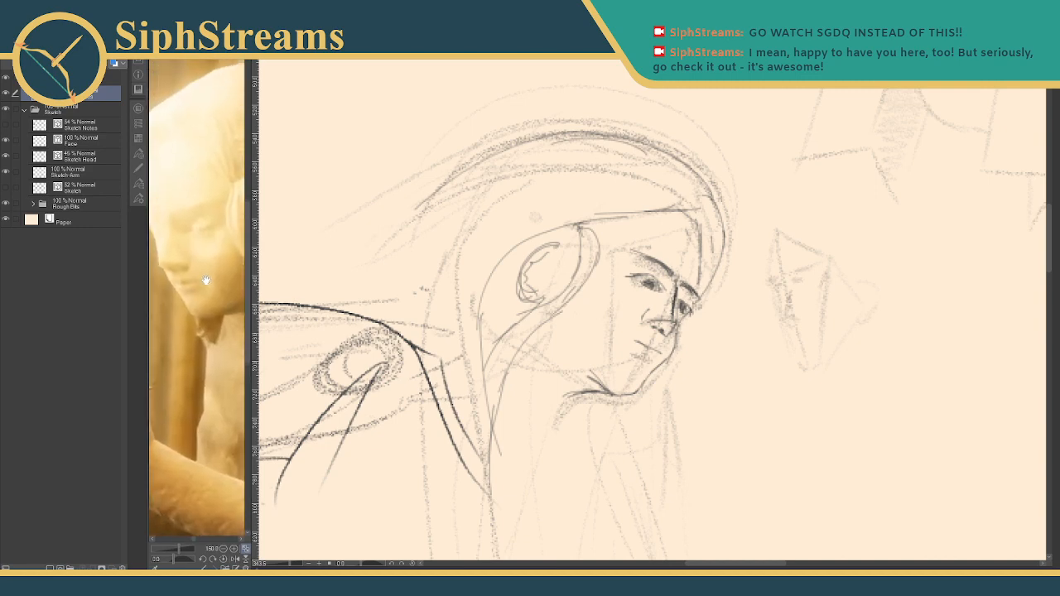
{"action": "left_click_drag", "start_coordinate": [207, 281], "coordinate": [231, 348]}
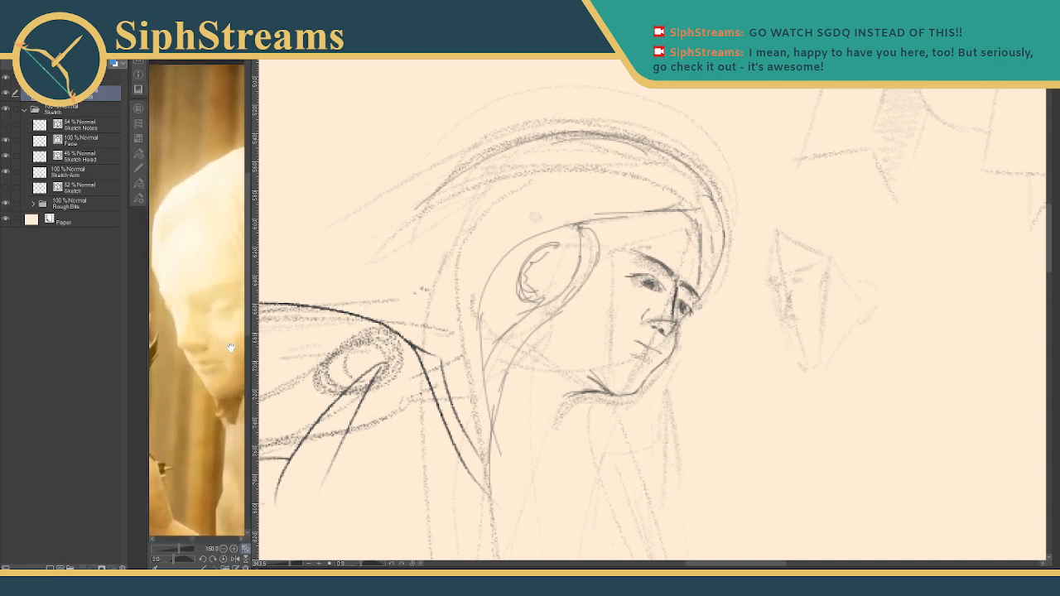
- Ink the face contour from below the eye around the mouth, chin and underside of the jaw to the neck
{"action": "mouse_move", "coordinate": [679, 279]}
{"action": "left_mouse_down"}
{"action": "mouse_move", "coordinate": [687, 301]}
{"action": "mouse_move", "coordinate": [678, 316]}
{"action": "mouse_move", "coordinate": [678, 290]}
{"action": "mouse_move", "coordinate": [676, 325]}
{"action": "mouse_move", "coordinate": [646, 321]}
{"action": "mouse_move", "coordinate": [664, 338]}
{"action": "mouse_move", "coordinate": [655, 335]}
{"action": "left_mouse_up"}
{"action": "key", "text": "ctrl+z"}
{"action": "key", "text": "ctrl+z"}
{"action": "mouse_move", "coordinate": [624, 340]}
{"action": "left_mouse_down"}
{"action": "mouse_move", "coordinate": [610, 306]}
{"action": "mouse_move", "coordinate": [633, 321]}
{"action": "left_mouse_up"}
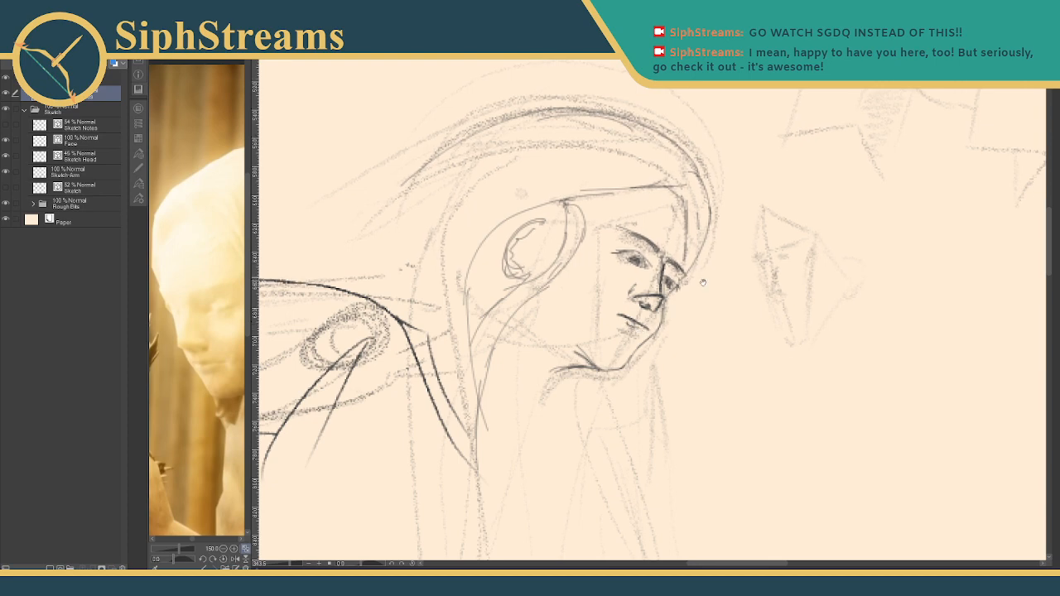
{"action": "mouse_move", "coordinate": [681, 287]}
{"action": "left_mouse_down"}
{"action": "mouse_move", "coordinate": [673, 281]}
{"action": "mouse_move", "coordinate": [618, 358]}
{"action": "left_mouse_up"}
{"action": "key", "text": "ctrl+z"}
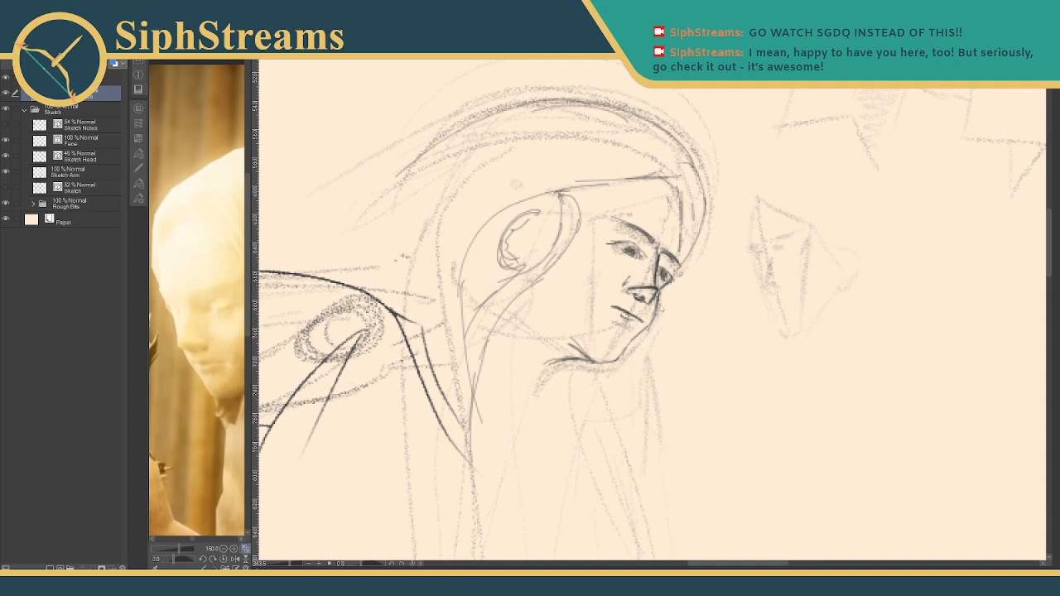
{"action": "left_click_drag", "start_coordinate": [660, 301], "coordinate": [628, 339]}
{"action": "key", "text": "ctrl+z"}
{"action": "left_click_drag", "start_coordinate": [661, 292], "coordinate": [619, 349]}
{"action": "key", "text": "ctrl+z"}
{"action": "mouse_move", "coordinate": [661, 292]}
{"action": "left_mouse_down"}
{"action": "mouse_move", "coordinate": [620, 355]}
{"action": "mouse_move", "coordinate": [625, 345]}
{"action": "mouse_move", "coordinate": [590, 358]}
{"action": "mouse_move", "coordinate": [621, 359]}
{"action": "mouse_move", "coordinate": [527, 384]}
{"action": "left_mouse_up"}
{"action": "key", "text": "ctrl+z"}
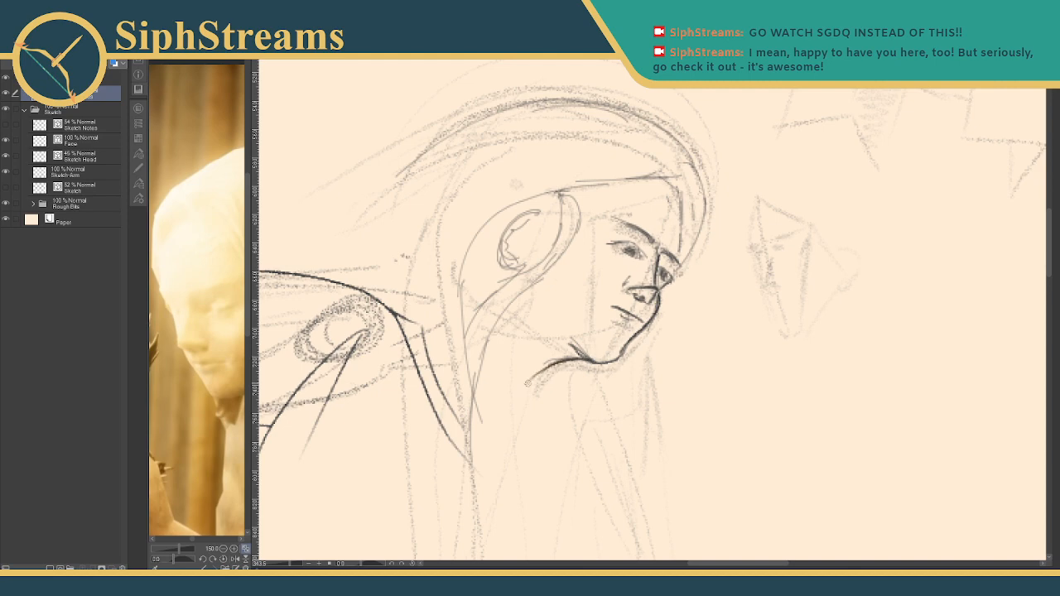
{"action": "left_click_drag", "start_coordinate": [677, 286], "coordinate": [657, 272]}
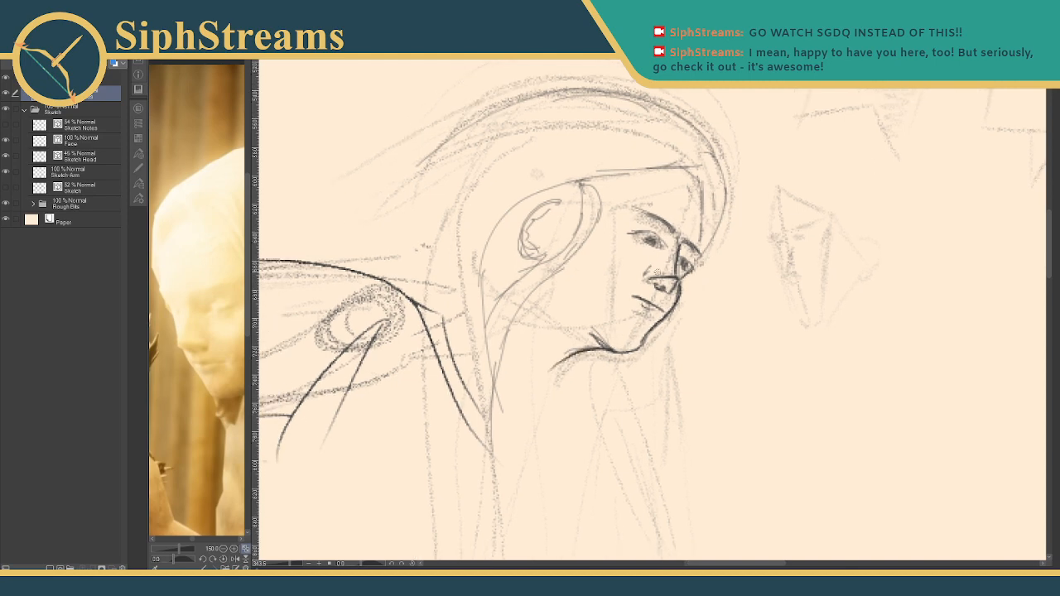
{"action": "left_click_drag", "start_coordinate": [751, 228], "coordinate": [652, 289]}
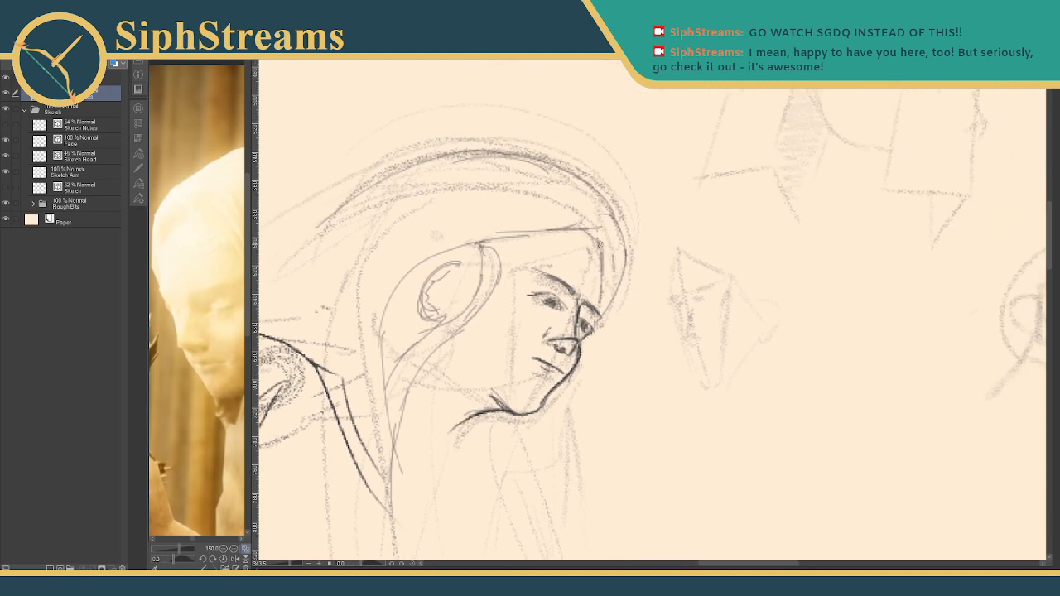
{"action": "mouse_move", "coordinate": [600, 244]}
{"action": "left_mouse_down"}
{"action": "mouse_move", "coordinate": [614, 225]}
{"action": "mouse_move", "coordinate": [736, 208]}
{"action": "mouse_move", "coordinate": [638, 213]}
{"action": "left_mouse_up"}
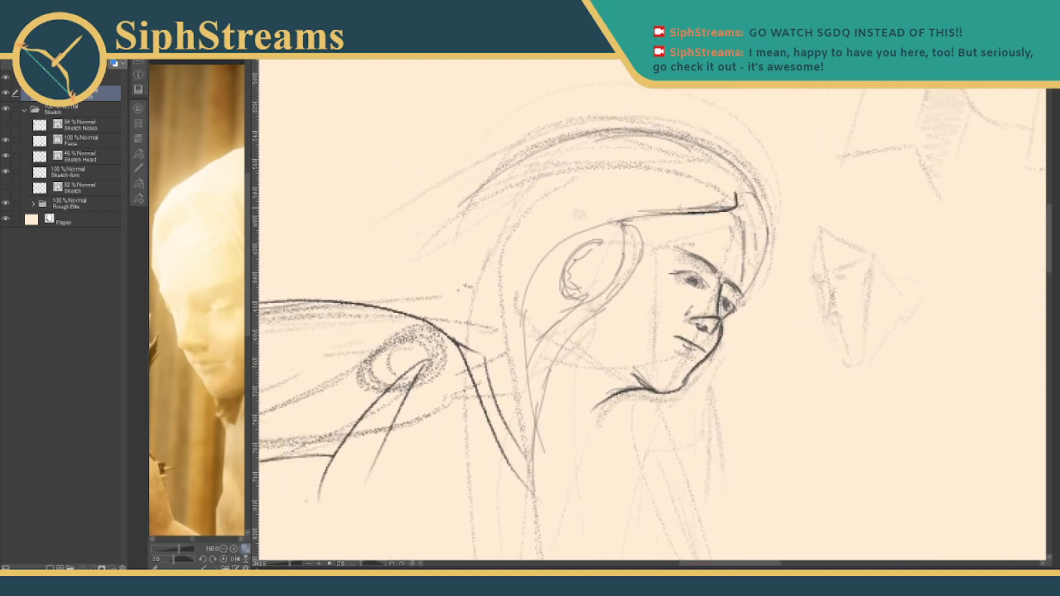
{"action": "key", "text": "ctrl+z"}
{"action": "mouse_move", "coordinate": [744, 227]}
{"action": "left_mouse_down"}
{"action": "mouse_move", "coordinate": [753, 213]}
{"action": "mouse_move", "coordinate": [774, 243]}
{"action": "left_mouse_up"}
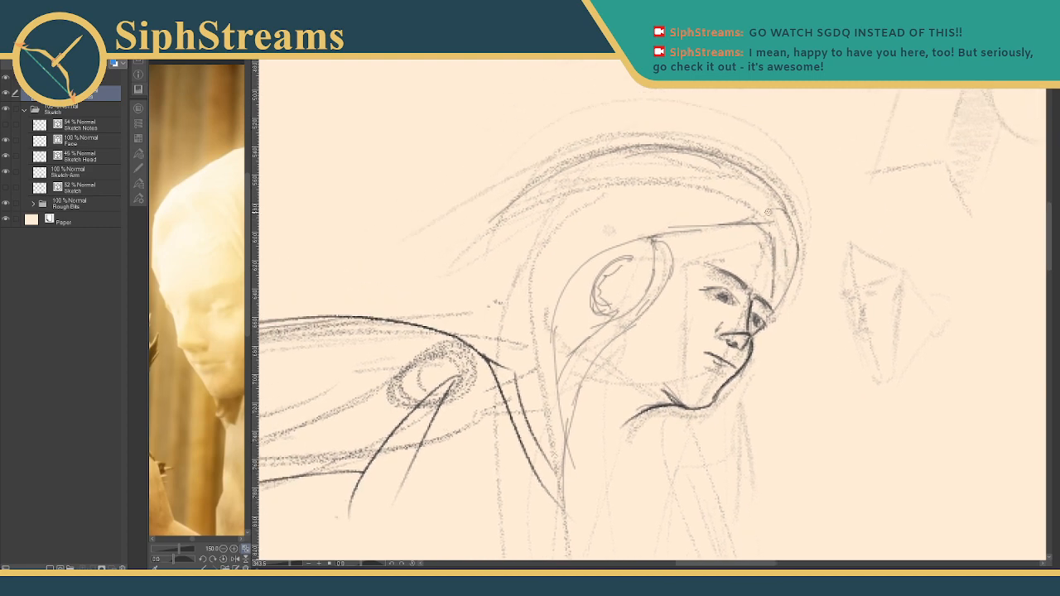
{"action": "mouse_move", "coordinate": [769, 215]}
{"action": "left_mouse_down"}
{"action": "mouse_move", "coordinate": [626, 237]}
{"action": "mouse_move", "coordinate": [585, 378]}
{"action": "left_mouse_up"}
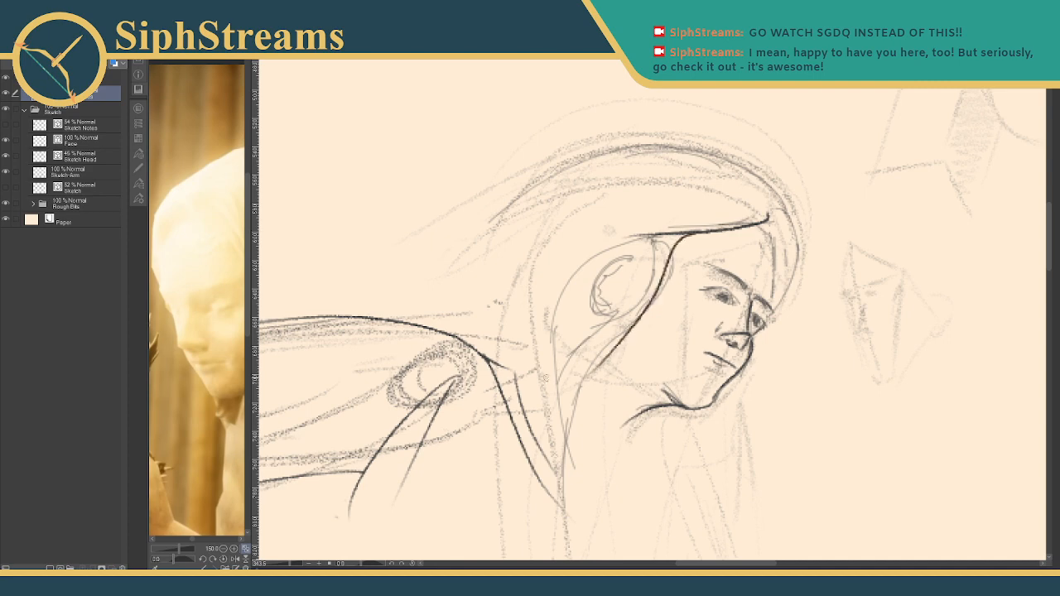
{"action": "key", "text": "ctrl+z"}
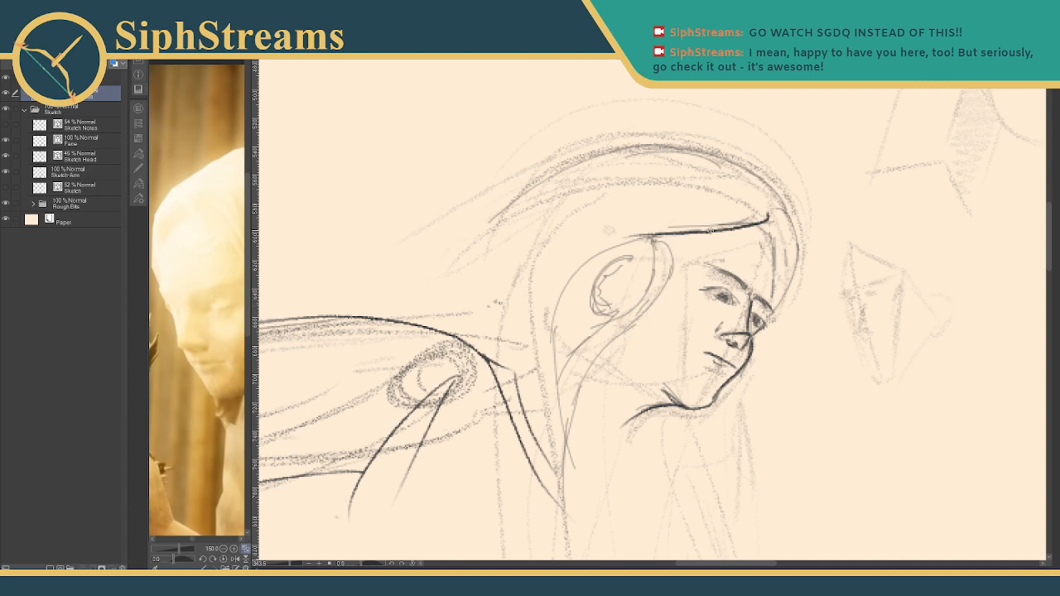
{"action": "mouse_move", "coordinate": [767, 215]}
{"action": "left_mouse_down"}
{"action": "mouse_move", "coordinate": [634, 241]}
{"action": "mouse_move", "coordinate": [600, 283]}
{"action": "mouse_move", "coordinate": [604, 313]}
{"action": "left_mouse_up"}
{"action": "key", "text": "ctrl+z"}
{"action": "key", "text": "ctrl+z"}
- Frame the side of the statue's head in the reference and ink the ear's outer rim and inner contour
{"action": "mouse_move", "coordinate": [236, 343]}
{"action": "left_mouse_down"}
{"action": "mouse_move", "coordinate": [167, 348]}
{"action": "mouse_move", "coordinate": [220, 356]}
{"action": "left_mouse_up"}
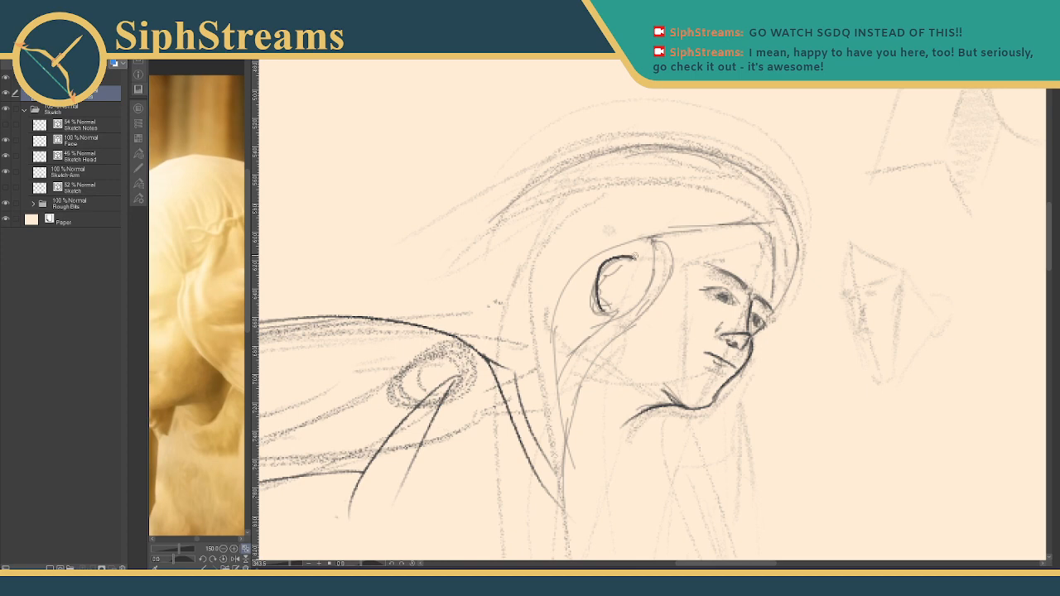
{"action": "key", "text": "ctrl+z"}
{"action": "left_click_drag", "start_coordinate": [632, 257], "coordinate": [605, 314]}
{"action": "left_click_drag", "start_coordinate": [612, 264], "coordinate": [602, 306]}
{"action": "left_click_drag", "start_coordinate": [633, 259], "coordinate": [616, 319]}
- Ink the hairline from the forehead to the temple and the curved hair edge running down the cheek to the jaw
{"action": "mouse_move", "coordinate": [750, 220]}
{"action": "left_mouse_down"}
{"action": "mouse_move", "coordinate": [671, 240]}
{"action": "mouse_move", "coordinate": [601, 372]}
{"action": "left_mouse_up"}
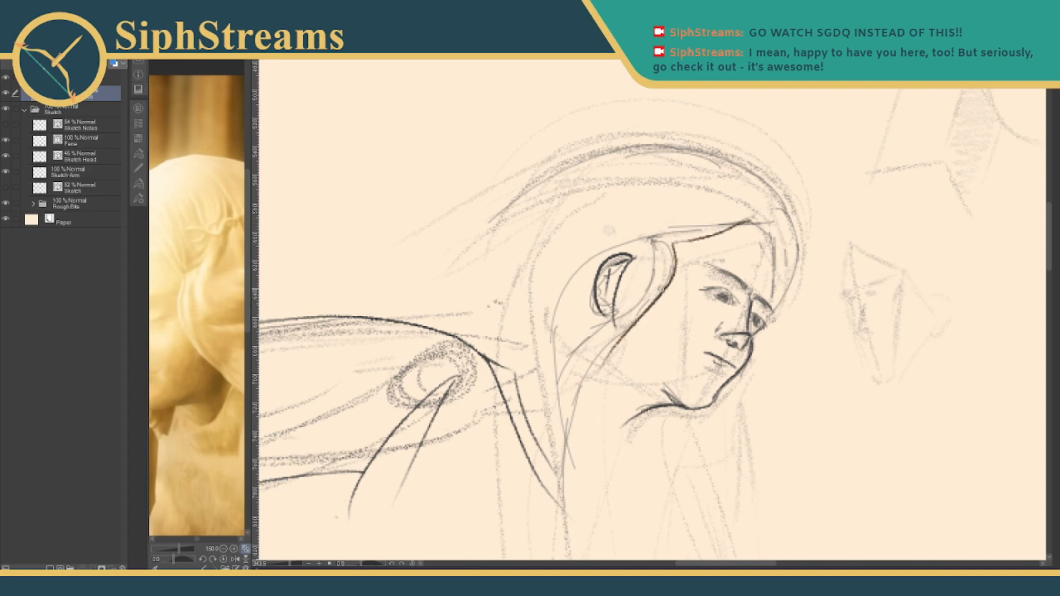
{"action": "left_click_drag", "start_coordinate": [668, 285], "coordinate": [626, 383]}
{"action": "left_click_drag", "start_coordinate": [629, 335], "coordinate": [672, 423]}
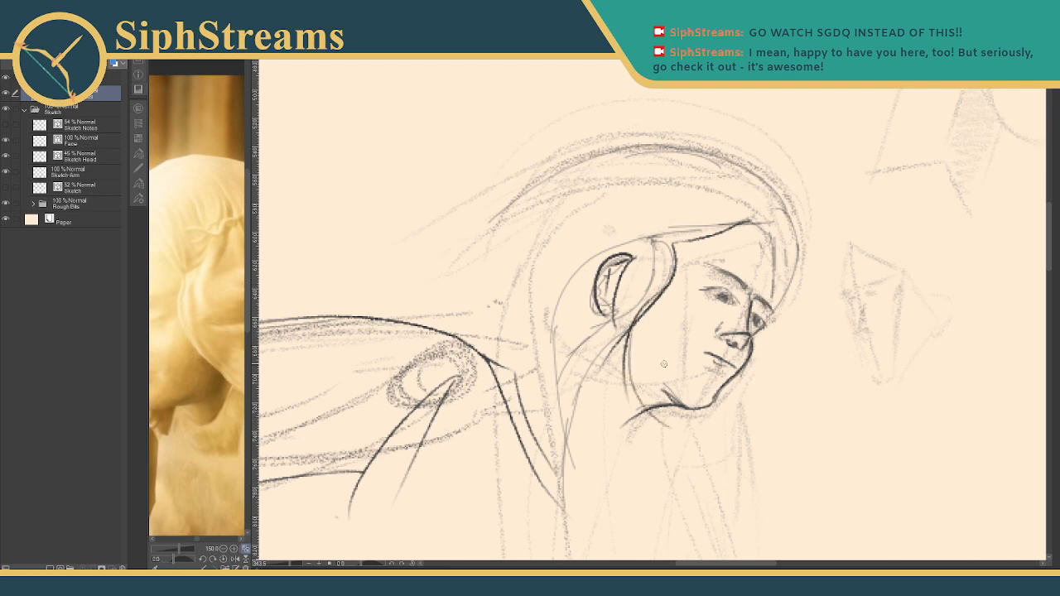
{"action": "key", "text": "ctrl+z"}
{"action": "key", "text": "ctrl+z"}
{"action": "mouse_move", "coordinate": [655, 239]}
{"action": "left_mouse_down"}
{"action": "mouse_move", "coordinate": [679, 280]}
{"action": "mouse_move", "coordinate": [643, 378]}
{"action": "mouse_move", "coordinate": [633, 334]}
{"action": "left_mouse_up"}
{"action": "key", "text": "ctrl+z"}
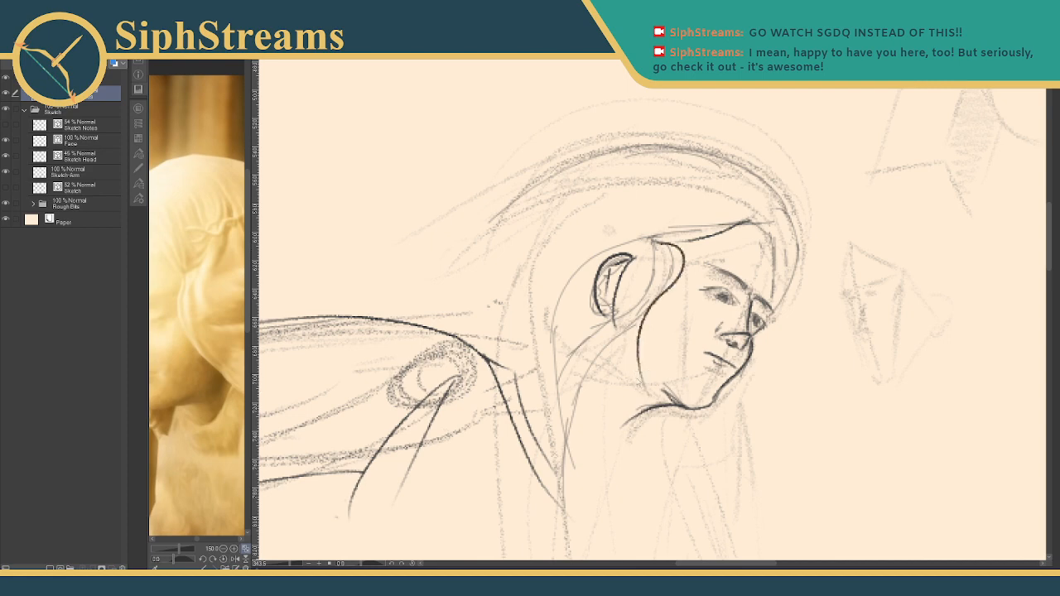
- Ink a narrow hair lock hanging from the ear behind the jaw and tapering to a point at the neck
{"action": "mouse_move", "coordinate": [647, 390]}
{"action": "left_mouse_down"}
{"action": "mouse_move", "coordinate": [625, 367]}
{"action": "mouse_move", "coordinate": [614, 316]}
{"action": "left_mouse_up"}
{"action": "key", "text": "ctrl+z"}
{"action": "mouse_move", "coordinate": [647, 391]}
{"action": "left_mouse_down"}
{"action": "mouse_move", "coordinate": [636, 277]}
{"action": "mouse_move", "coordinate": [615, 353]}
{"action": "mouse_move", "coordinate": [590, 362]}
{"action": "left_mouse_up"}
{"action": "key", "text": "ctrl+z"}
{"action": "mouse_move", "coordinate": [628, 330]}
{"action": "left_mouse_down"}
{"action": "mouse_move", "coordinate": [621, 390]}
{"action": "mouse_move", "coordinate": [591, 438]}
{"action": "left_mouse_up"}
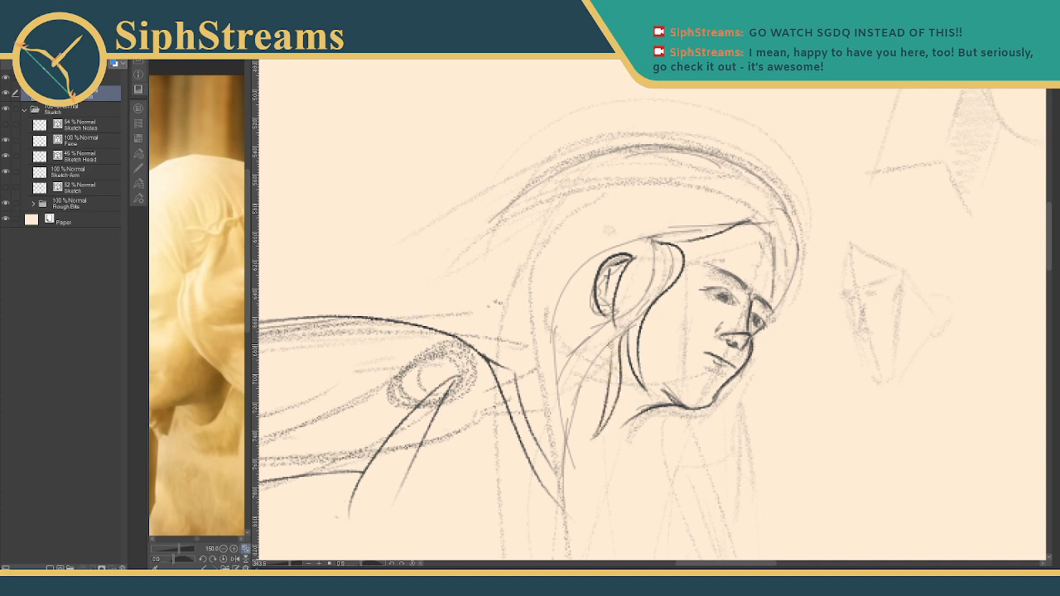
{"action": "left_click_drag", "start_coordinate": [614, 320], "coordinate": [611, 368]}
- Ink the hairline from the temple to its peak on the forehead and down the far side of the face to the brow
{"action": "left_click_drag", "start_coordinate": [659, 242], "coordinate": [755, 220]}
{"action": "left_click_drag", "start_coordinate": [199, 308], "coordinate": [257, 283]}
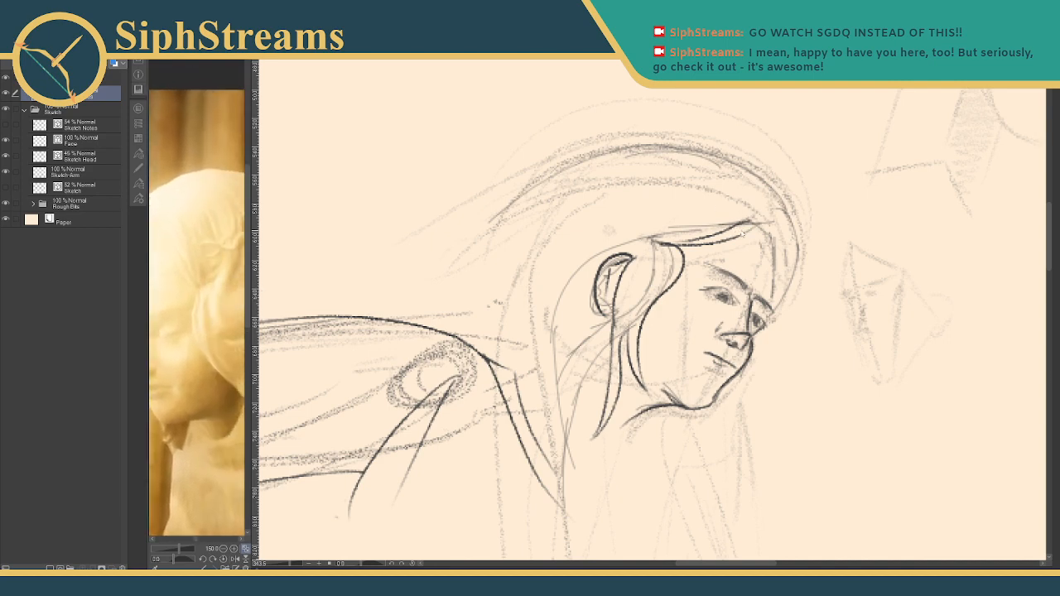
{"action": "key", "text": "ctrl+z"}
{"action": "left_click_drag", "start_coordinate": [748, 222], "coordinate": [789, 262]}
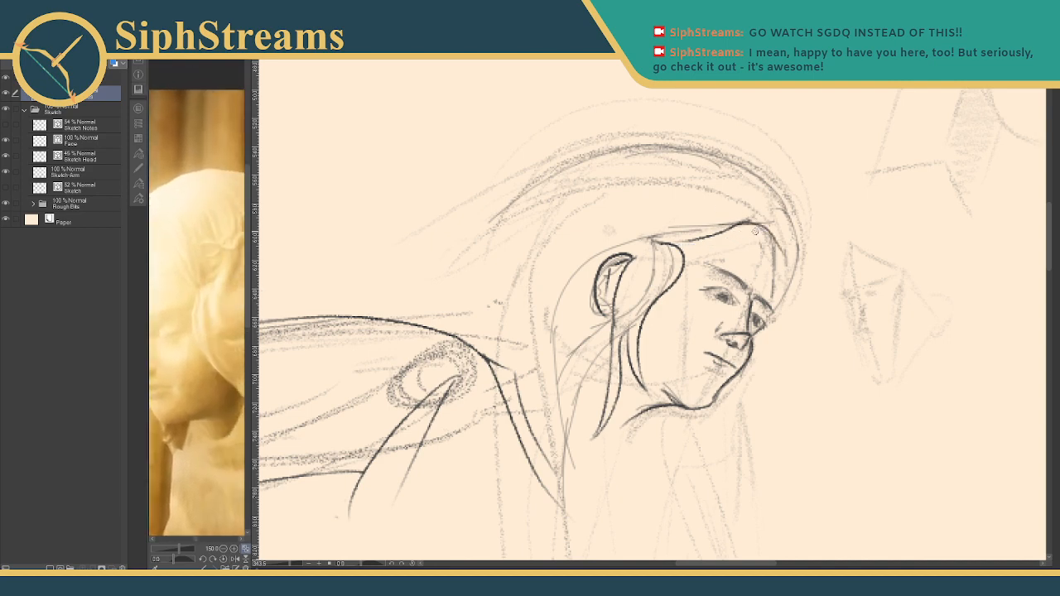
{"action": "key", "text": "ctrl+z"}
{"action": "mouse_move", "coordinate": [739, 224]}
{"action": "left_mouse_down"}
{"action": "mouse_move", "coordinate": [773, 285]}
{"action": "mouse_move", "coordinate": [769, 308]}
{"action": "left_mouse_up"}
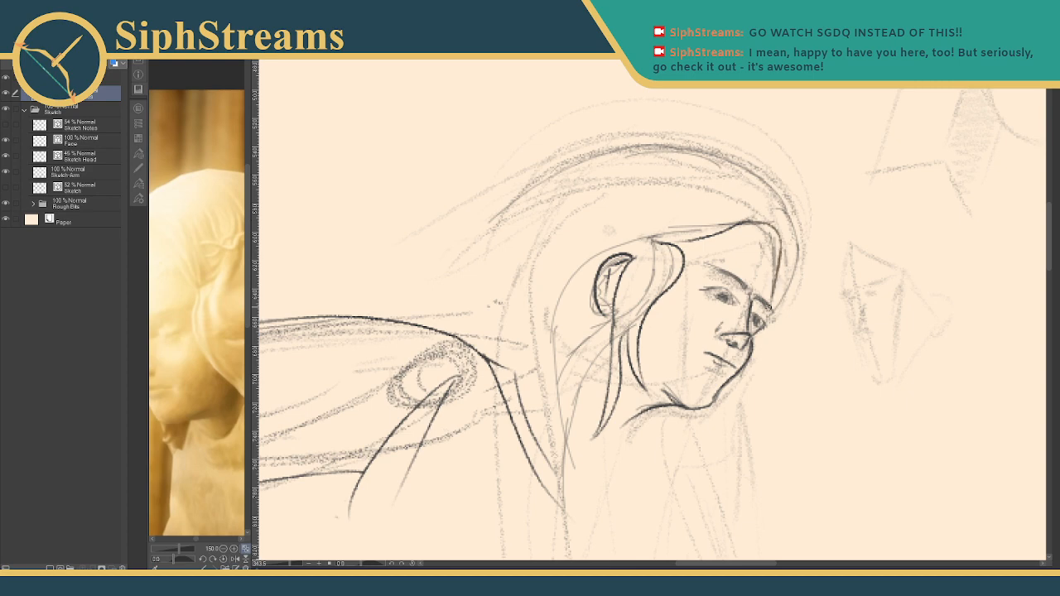
{"action": "key", "text": "ctrl+z"}
{"action": "mouse_move", "coordinate": [745, 222]}
{"action": "left_mouse_down"}
{"action": "mouse_move", "coordinate": [787, 261]}
{"action": "mouse_move", "coordinate": [776, 319]}
{"action": "left_mouse_up"}
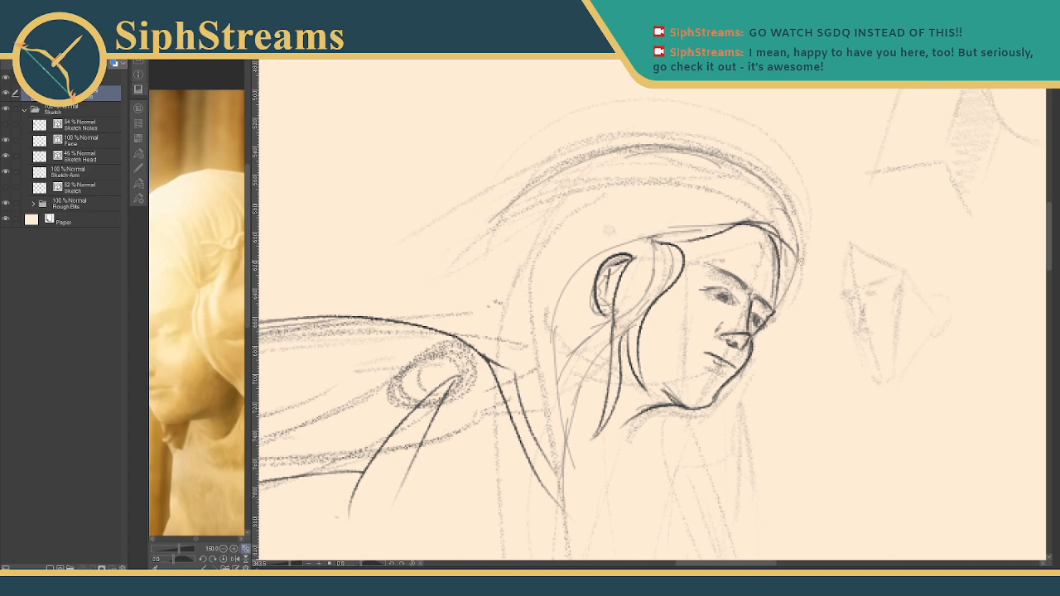
- Erase the stray stroke outside the forehead and re-ink the curve from the hairline's peak
{"action": "key", "text": "e"}
{"action": "left_click_drag", "start_coordinate": [776, 229], "coordinate": [802, 266]}
{"action": "key", "text": "p"}
{"action": "left_click_drag", "start_coordinate": [745, 222], "coordinate": [780, 249]}
- Touch up the end of the hairline where it meets the hair above the temple
{"action": "key", "text": "p"}
{"action": "left_click_drag", "start_coordinate": [655, 241], "coordinate": [734, 231]}
{"action": "key", "text": "ctrl+z"}
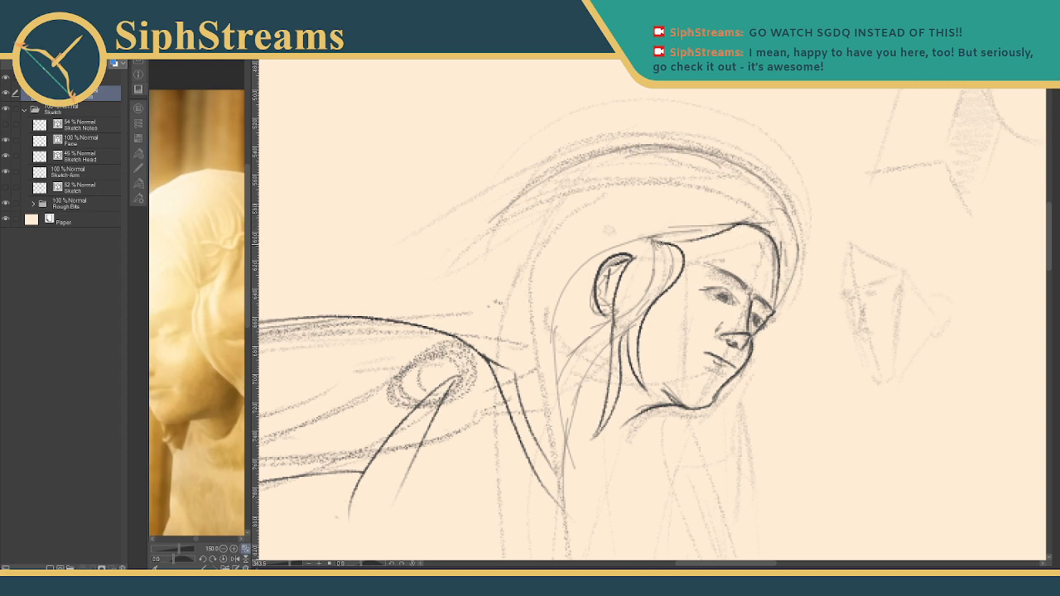
{"action": "left_click_drag", "start_coordinate": [656, 242], "coordinate": [729, 223]}
{"action": "key", "text": "ctrl+z"}
{"action": "mouse_move", "coordinate": [667, 241]}
{"action": "left_mouse_down"}
{"action": "mouse_move", "coordinate": [734, 225]}
{"action": "mouse_move", "coordinate": [703, 244]}
{"action": "left_mouse_up"}
{"action": "key", "text": "e"}
{"action": "key", "text": "p"}
{"action": "left_click_drag", "start_coordinate": [594, 303], "coordinate": [568, 437]}
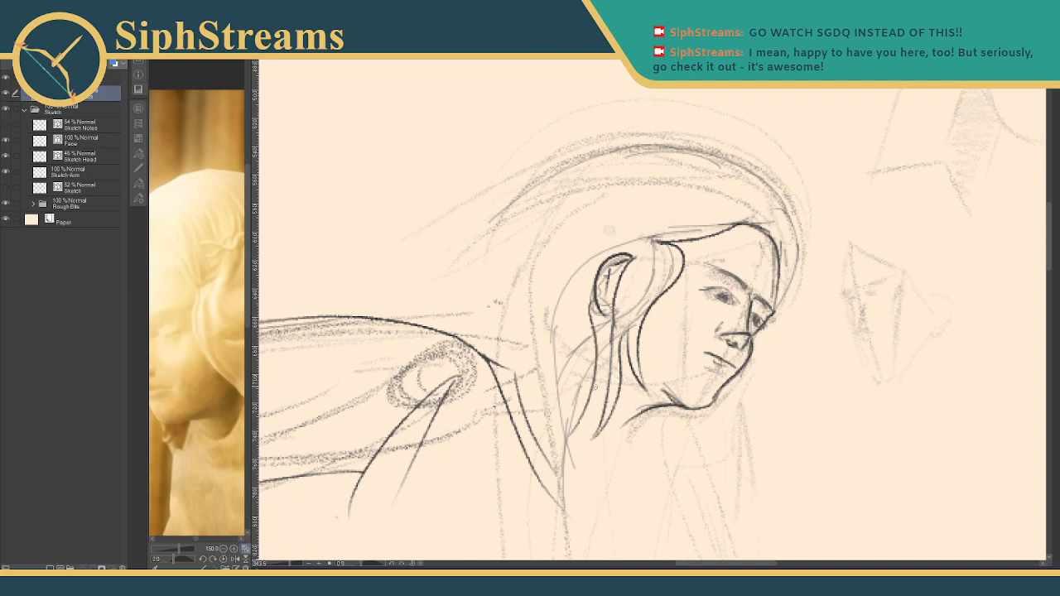
{"action": "left_click_drag", "start_coordinate": [594, 387], "coordinate": [597, 253]}
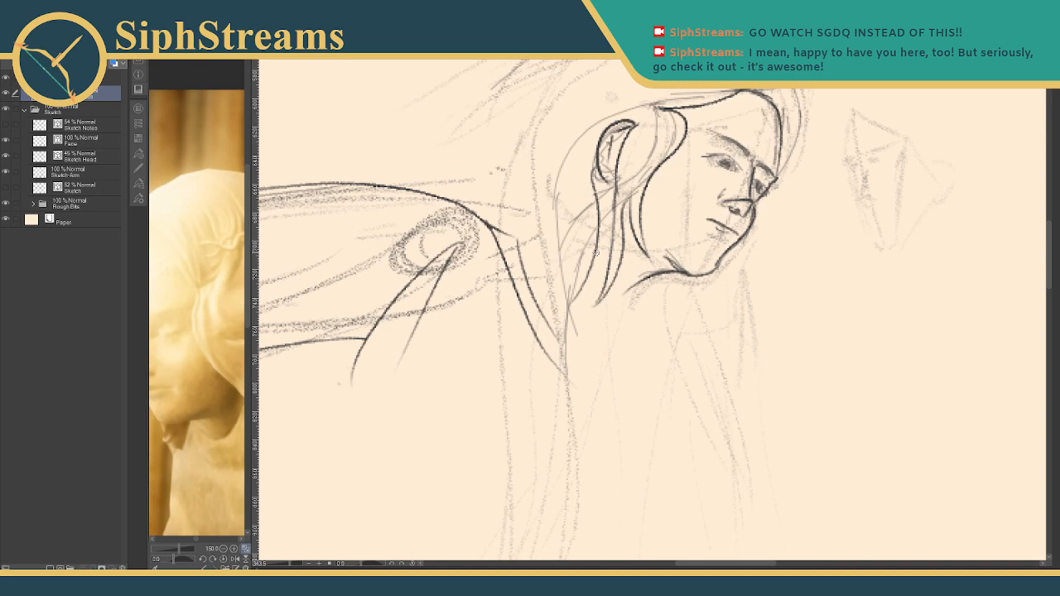
{"action": "left_click_drag", "start_coordinate": [290, 564], "coordinate": [284, 568]}
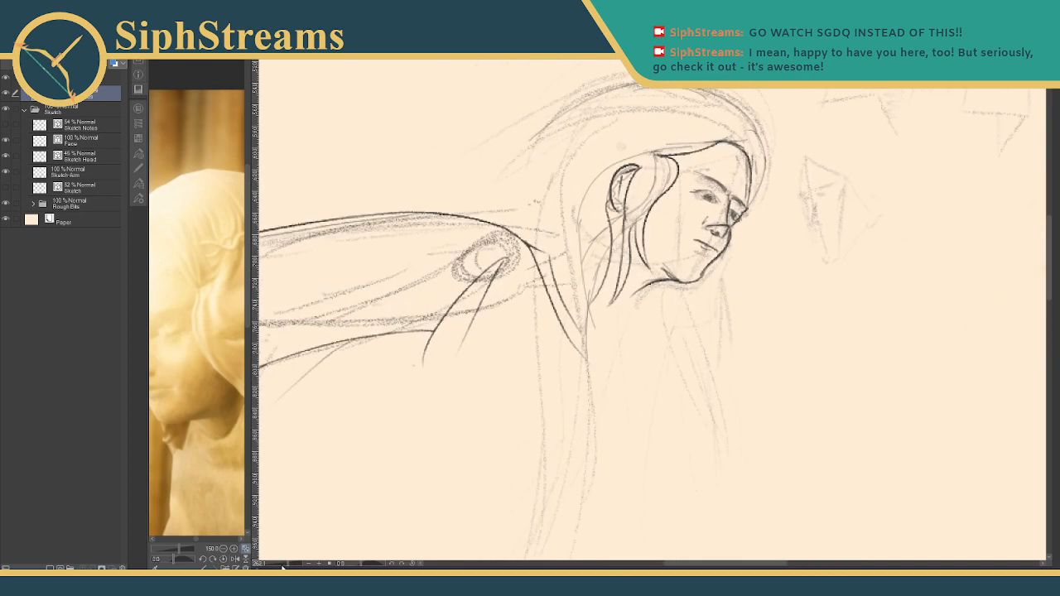
{"action": "key", "text": "ctrl+z"}
{"action": "left_click_drag", "start_coordinate": [660, 155], "coordinate": [636, 165]}
{"action": "mouse_move", "coordinate": [711, 126]}
{"action": "left_mouse_down"}
{"action": "mouse_move", "coordinate": [628, 154]}
{"action": "mouse_move", "coordinate": [643, 143]}
{"action": "mouse_move", "coordinate": [586, 243]}
{"action": "left_mouse_up"}
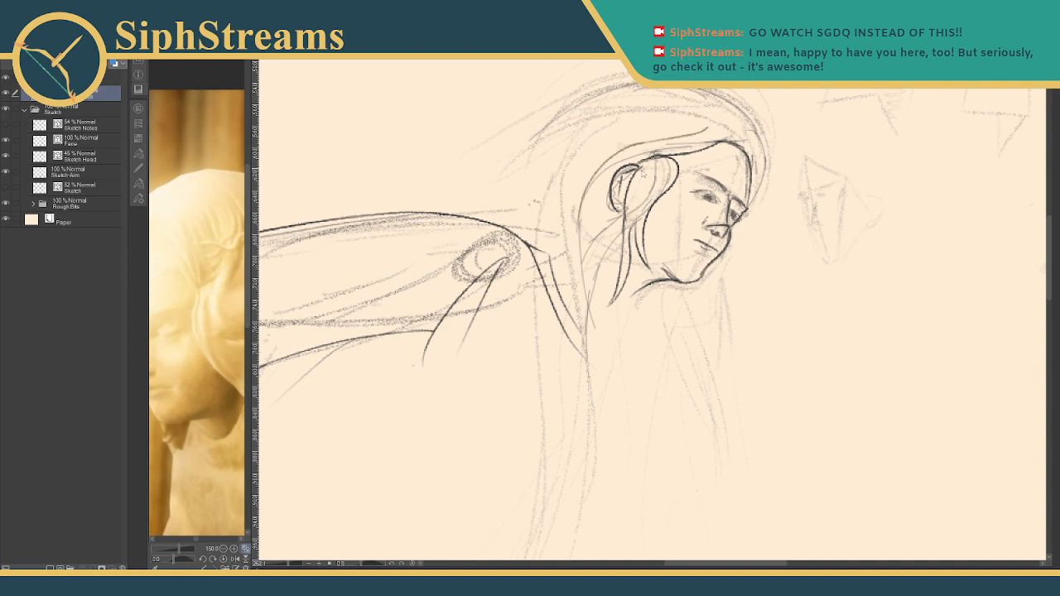
{"action": "key", "text": "ctrl+z"}
{"action": "key", "text": "ctrl+z"}
{"action": "mouse_move", "coordinate": [710, 128]}
{"action": "left_mouse_down"}
{"action": "mouse_move", "coordinate": [610, 153]}
{"action": "mouse_move", "coordinate": [582, 253]}
{"action": "left_mouse_up"}
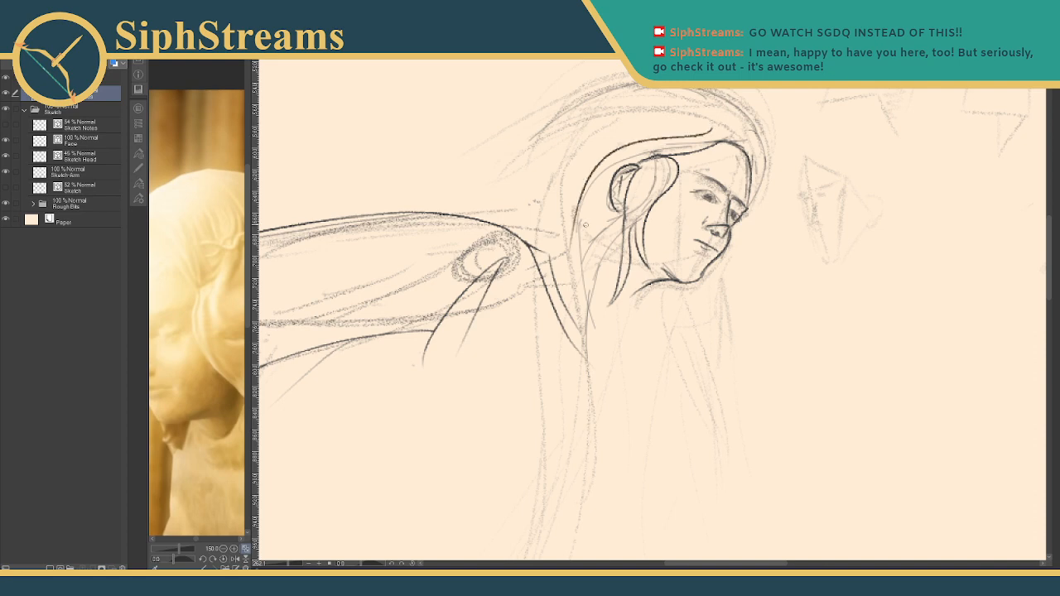
{"action": "left_click_drag", "start_coordinate": [591, 172], "coordinate": [589, 379]}
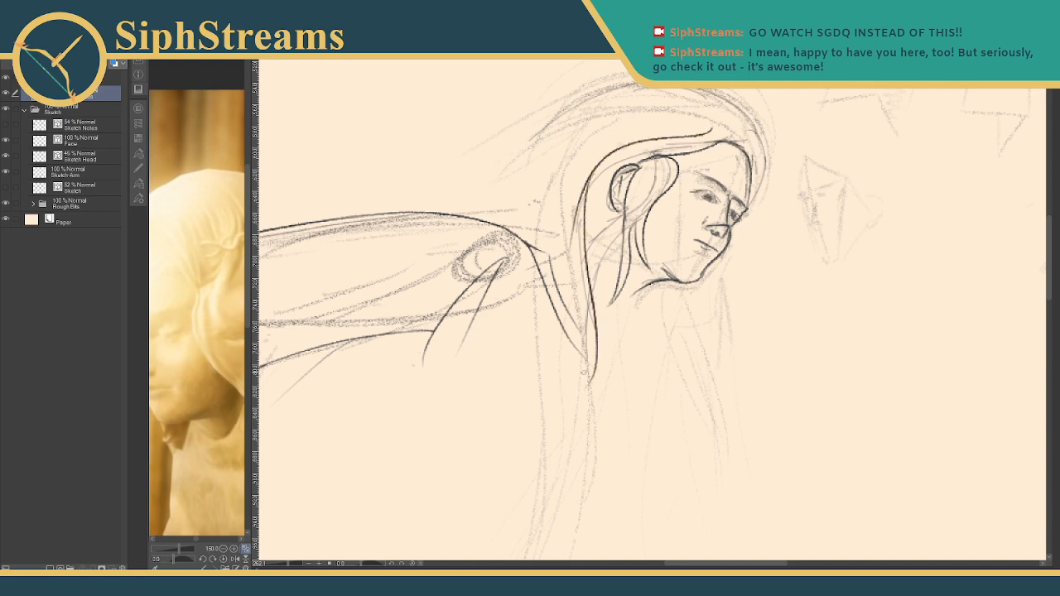
{"action": "left_click_drag", "start_coordinate": [615, 195], "coordinate": [598, 344]}
{"action": "left_click_drag", "start_coordinate": [615, 153], "coordinate": [594, 377]}
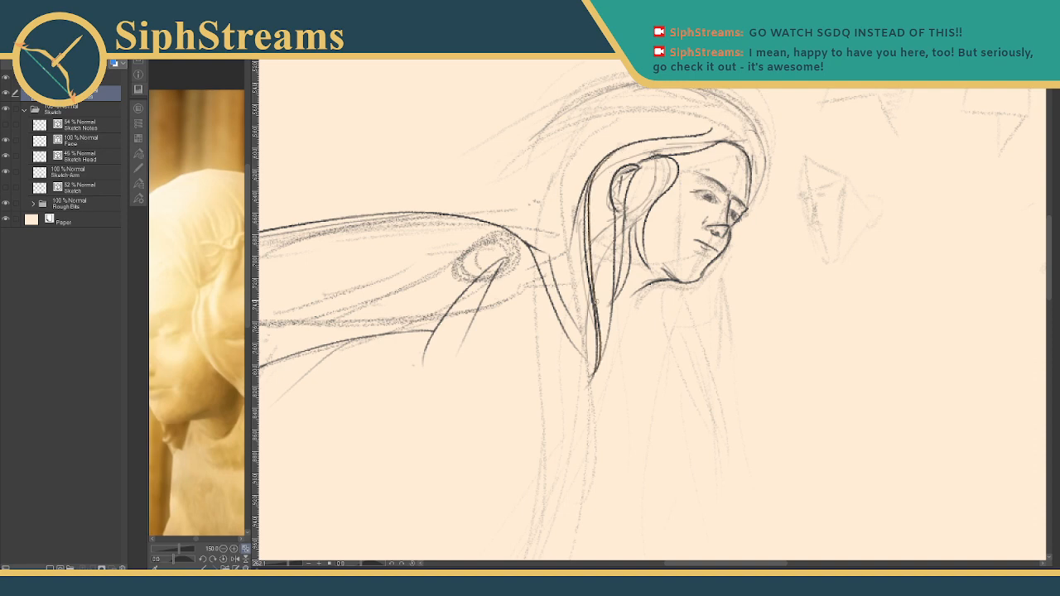
{"action": "key", "text": "ctrl+z"}
{"action": "key", "text": "ctrl+z"}
{"action": "key", "text": "ctrl+z"}
{"action": "key", "text": "ctrl+z"}
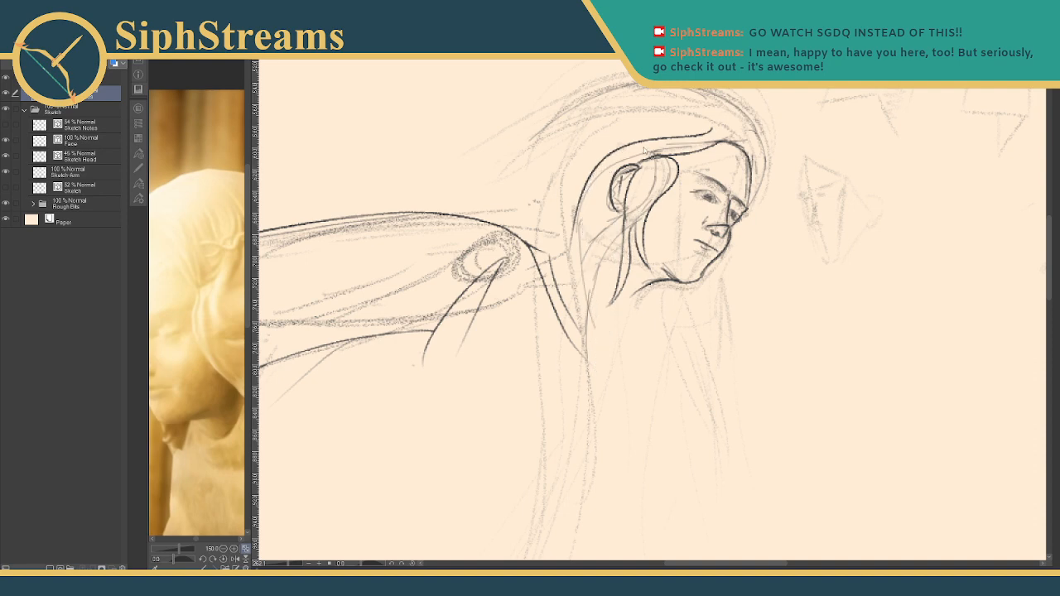
{"action": "mouse_move", "coordinate": [714, 125]}
{"action": "left_mouse_down"}
{"action": "mouse_move", "coordinate": [637, 147]}
{"action": "mouse_move", "coordinate": [602, 307]}
{"action": "left_mouse_up"}
{"action": "key", "text": "ctrl+z"}
{"action": "mouse_move", "coordinate": [699, 131]}
{"action": "left_mouse_down"}
{"action": "mouse_move", "coordinate": [587, 173]}
{"action": "mouse_move", "coordinate": [582, 405]}
{"action": "left_mouse_up"}
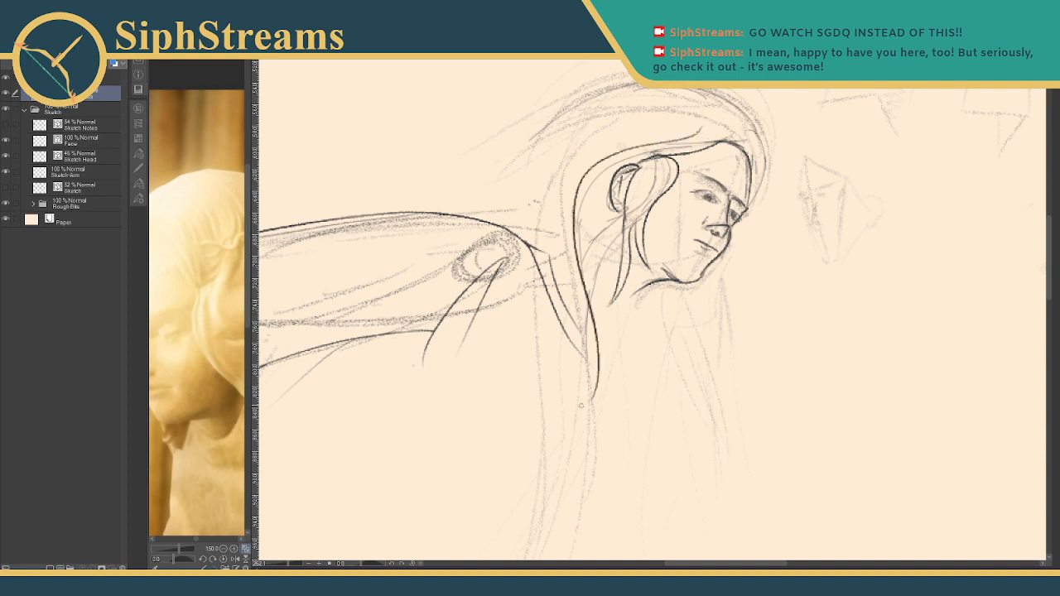
{"action": "key", "text": "ctrl+z"}
- Ink a long hair lock sweeping from the hairline behind the ear to a point below the shoulder, and erase the overlapping lines
{"action": "mouse_move", "coordinate": [668, 135]}
{"action": "left_mouse_down"}
{"action": "mouse_move", "coordinate": [603, 164]}
{"action": "mouse_move", "coordinate": [572, 406]}
{"action": "left_mouse_up"}
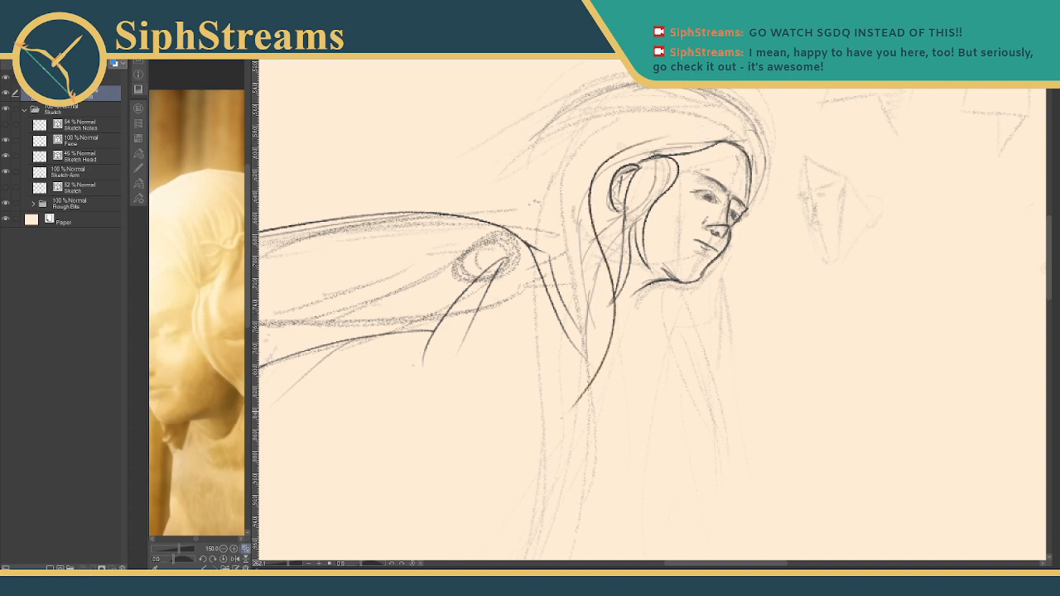
{"action": "left_click_drag", "start_coordinate": [635, 147], "coordinate": [688, 132]}
{"action": "left_click_drag", "start_coordinate": [627, 207], "coordinate": [615, 287]}
{"action": "left_click_drag", "start_coordinate": [611, 200], "coordinate": [569, 411]}
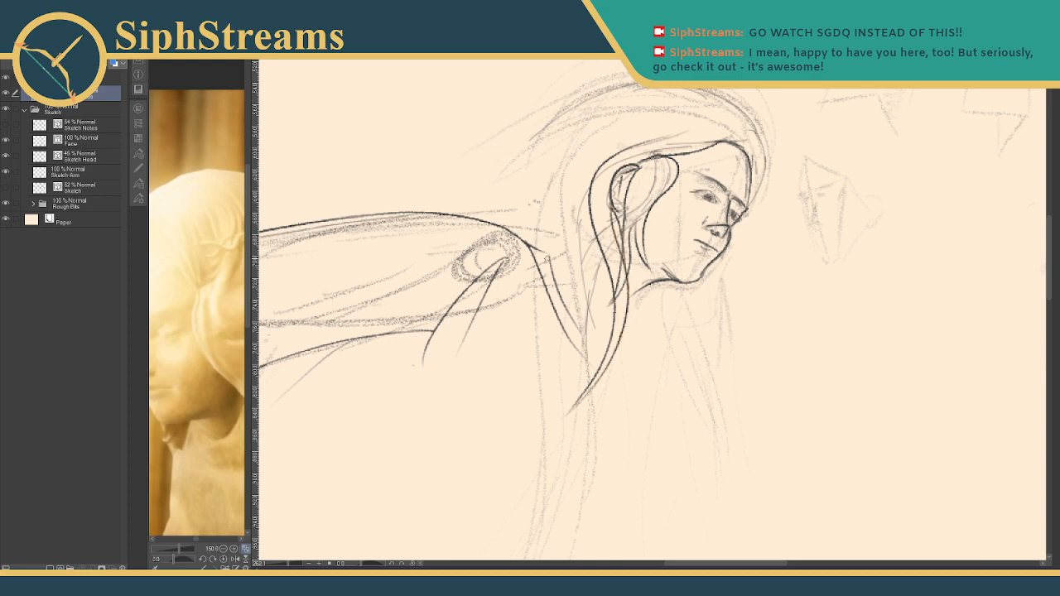
{"action": "key", "text": "e"}
{"action": "mouse_move", "coordinate": [625, 280]}
{"action": "left_mouse_down"}
{"action": "mouse_move", "coordinate": [655, 220]}
{"action": "mouse_move", "coordinate": [647, 269]}
{"action": "left_mouse_up"}
{"action": "key", "text": "p"}
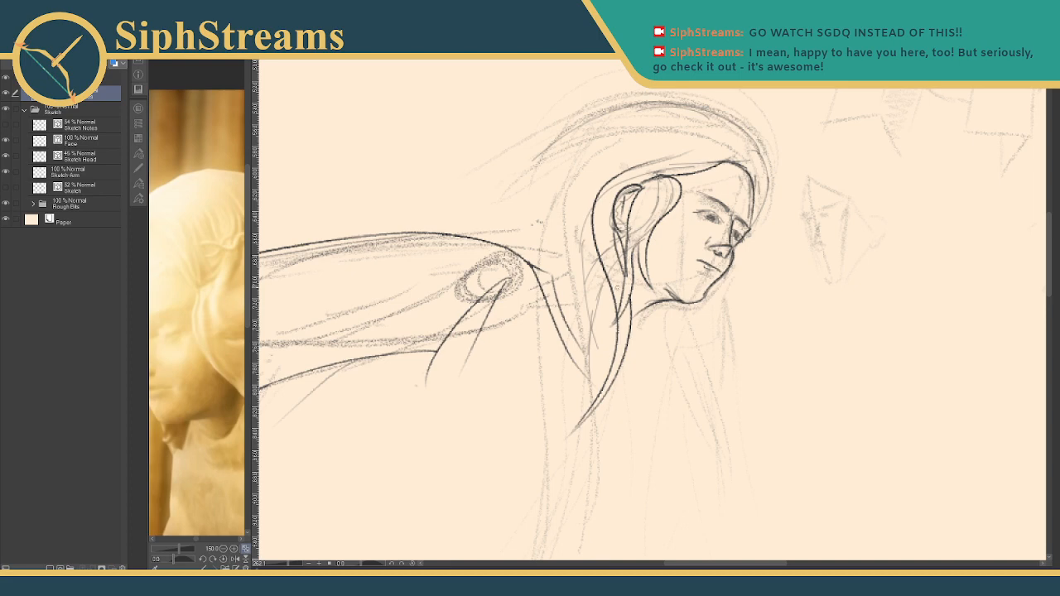
- Erase the stray overlapping line inside the hair lock just below the ear
{"action": "key", "text": "e"}
{"action": "left_click_drag", "start_coordinate": [619, 233], "coordinate": [631, 248]}
{"action": "key", "text": "p"}
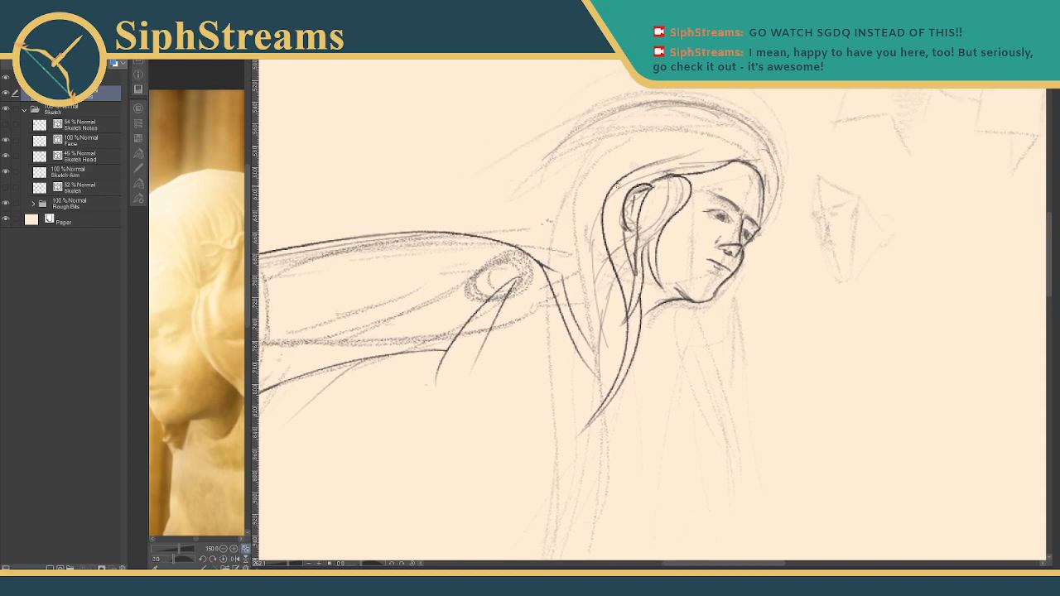
{"action": "left_click_drag", "start_coordinate": [619, 199], "coordinate": [621, 224]}
{"action": "key", "text": "ctrl+z"}
{"action": "scroll", "coordinate": [581, 184], "scroll_direction": "up", "scroll_amount": 5}
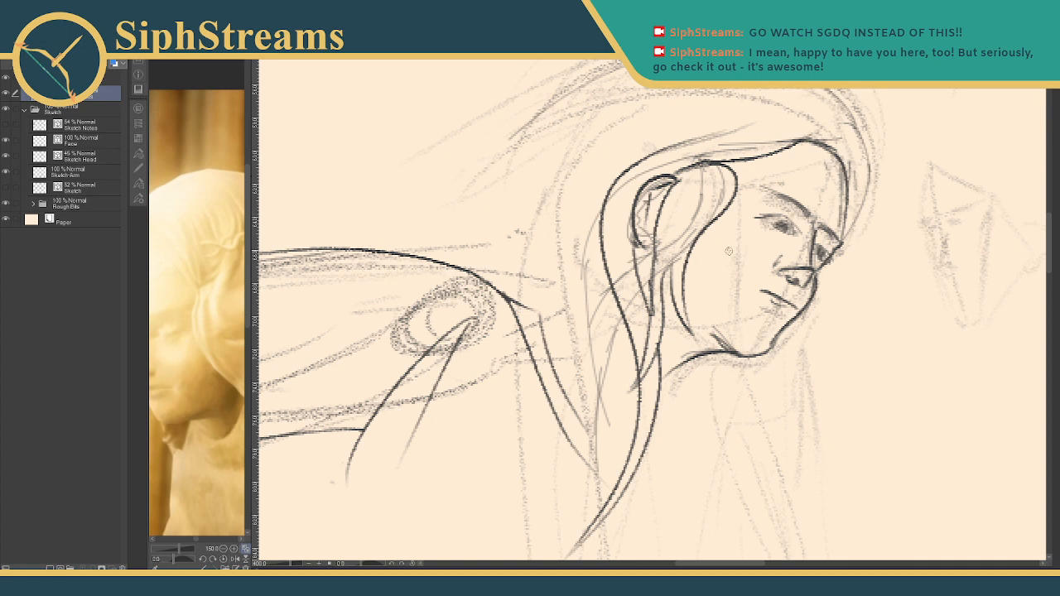
{"action": "left_click_drag", "start_coordinate": [729, 251], "coordinate": [679, 367]}
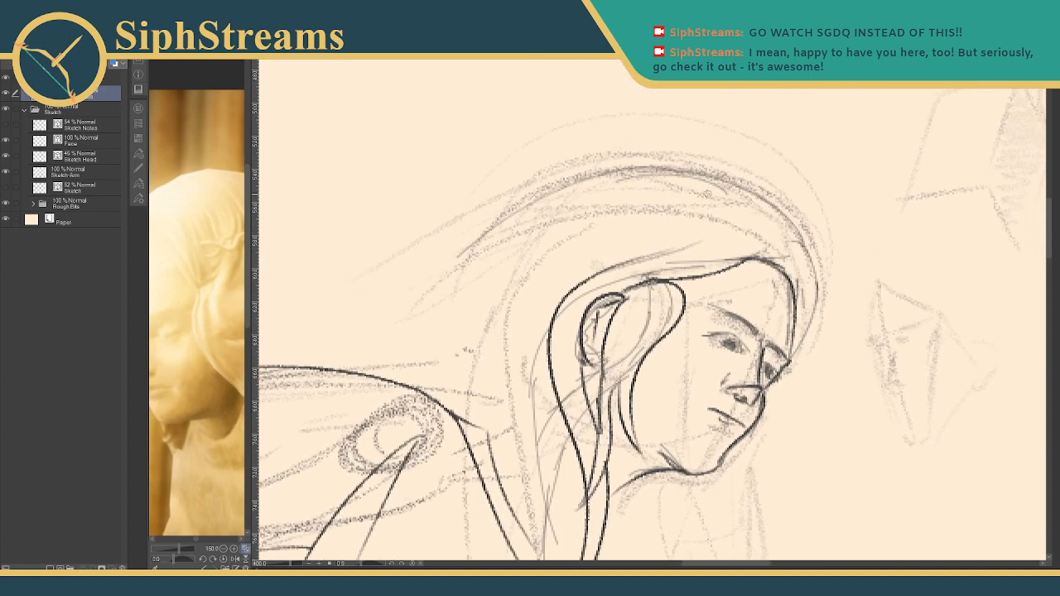
{"action": "left_click_drag", "start_coordinate": [701, 242], "coordinate": [734, 227]}
{"action": "mouse_move", "coordinate": [751, 289]}
{"action": "left_mouse_down"}
{"action": "mouse_move", "coordinate": [774, 289]}
{"action": "mouse_move", "coordinate": [677, 253]}
{"action": "left_mouse_up"}
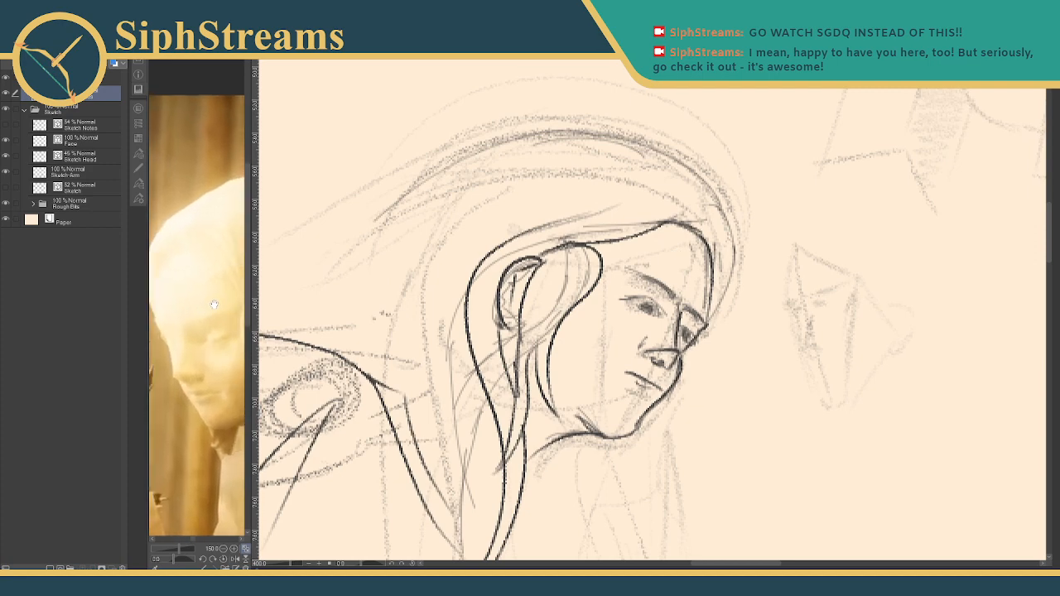
{"action": "left_click_drag", "start_coordinate": [214, 305], "coordinate": [204, 292]}
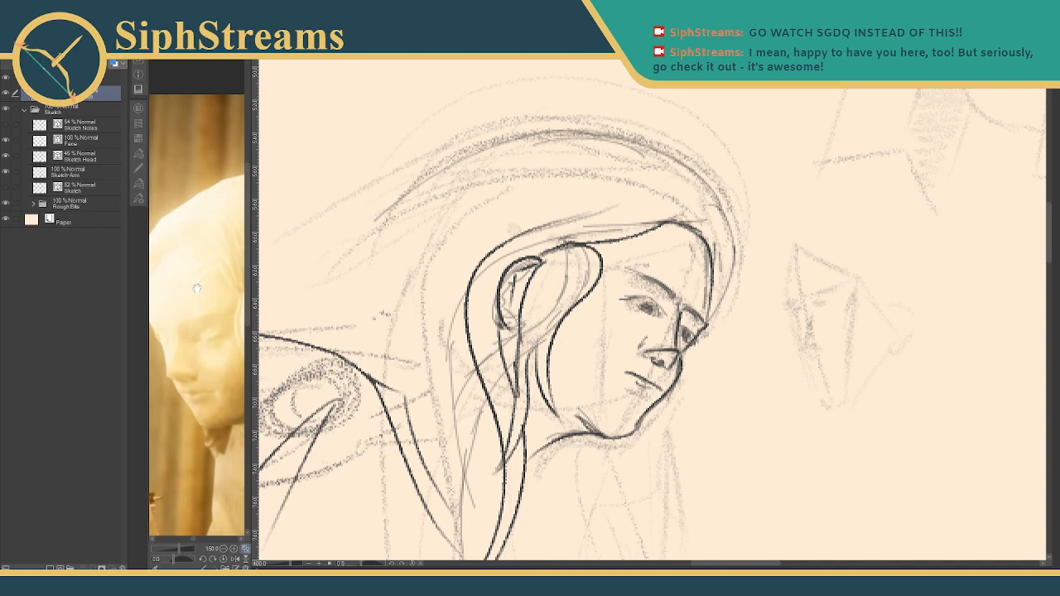
{"action": "left_click_drag", "start_coordinate": [545, 197], "coordinate": [623, 164]}
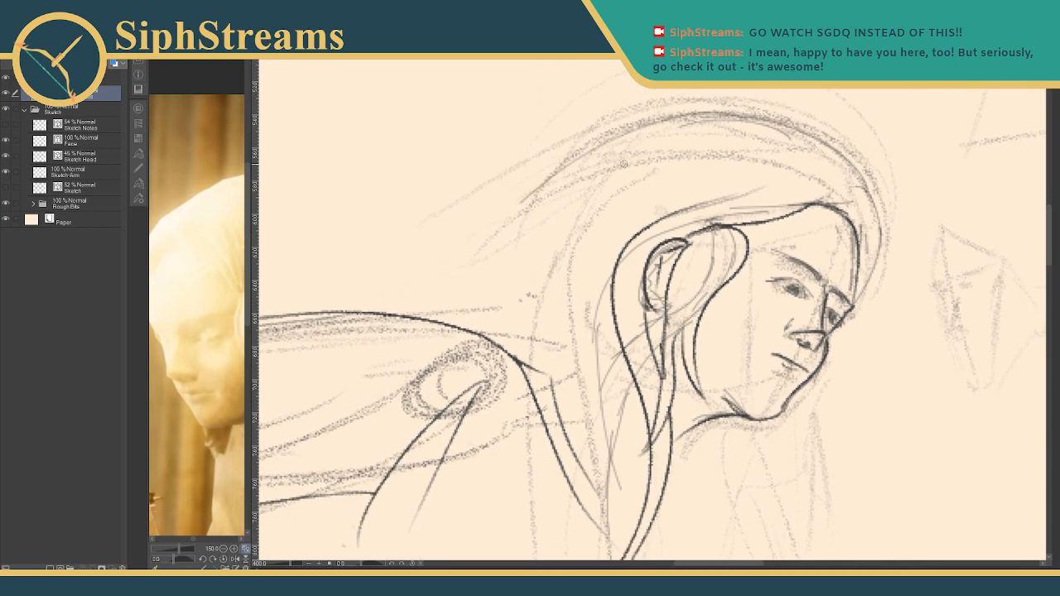
{"action": "left_click_drag", "start_coordinate": [762, 178], "coordinate": [553, 186]}
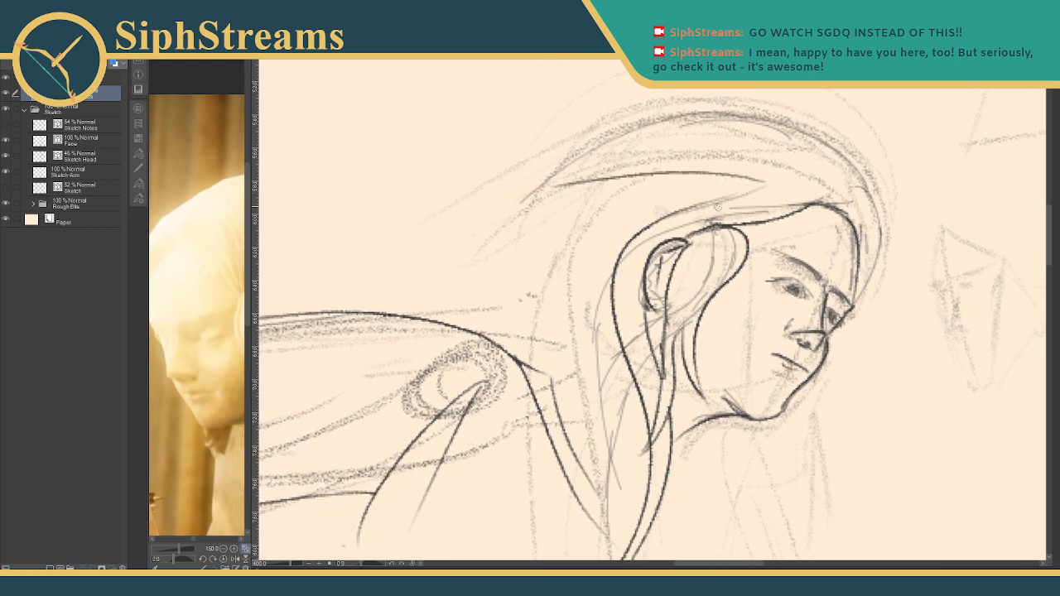
{"action": "key", "text": "ctrl+z"}
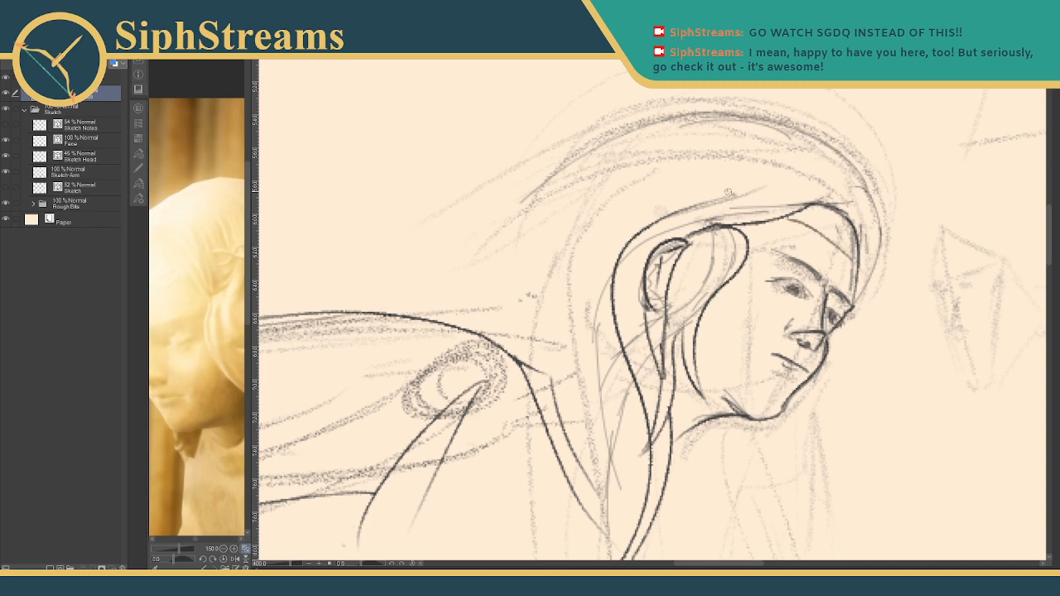
{"action": "left_click_drag", "start_coordinate": [733, 193], "coordinate": [545, 182]}
{"action": "key", "text": "ctrl+z"}
{"action": "left_click_drag", "start_coordinate": [721, 192], "coordinate": [553, 182]}
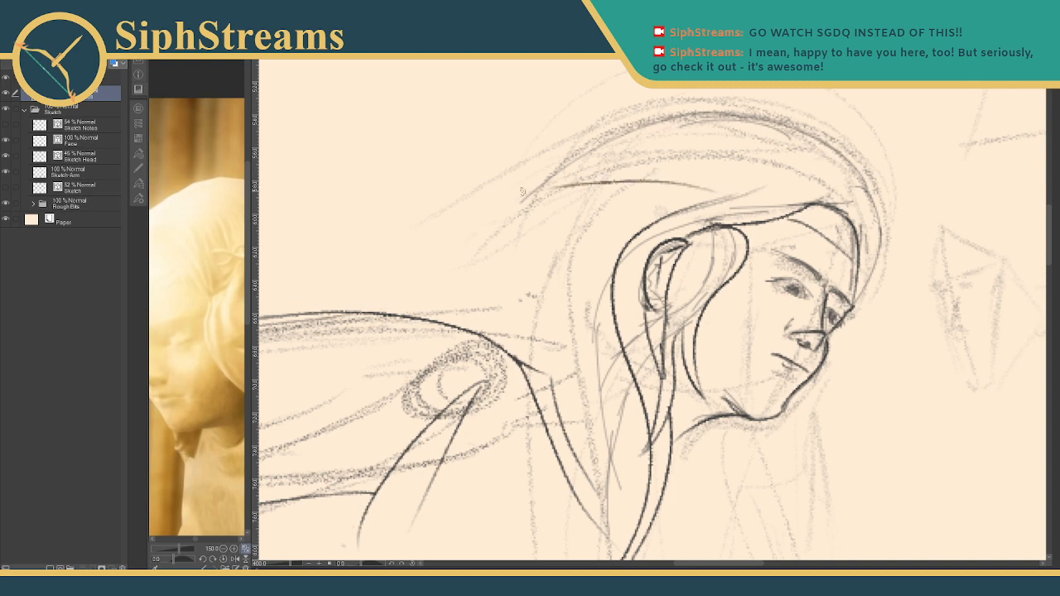
{"action": "key", "text": "ctrl+z"}
{"action": "left_click_drag", "start_coordinate": [727, 199], "coordinate": [547, 196]}
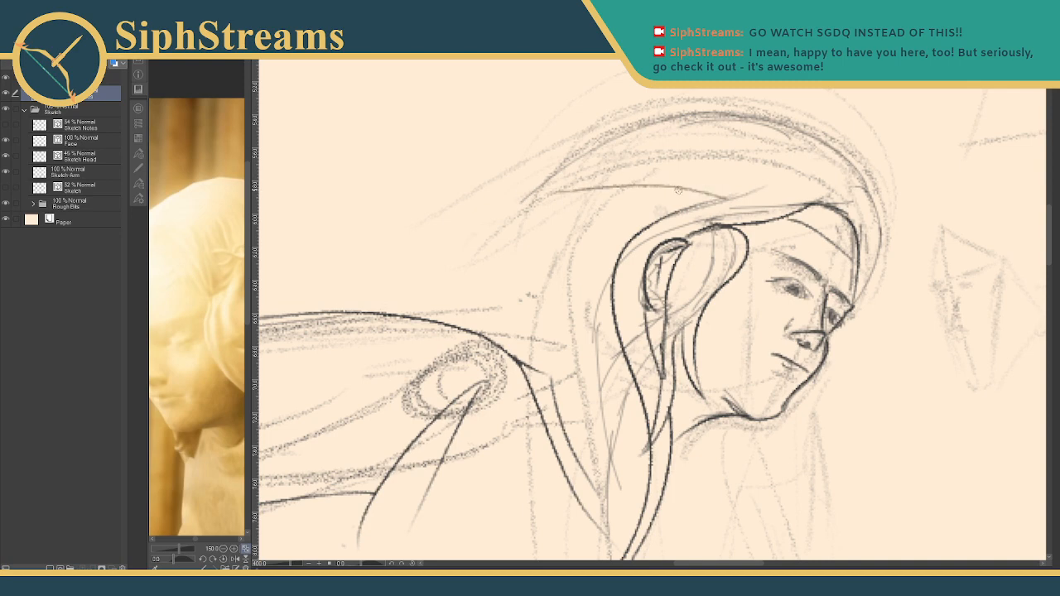
{"action": "left_click_drag", "start_coordinate": [679, 190], "coordinate": [544, 201]}
{"action": "left_click_drag", "start_coordinate": [652, 279], "coordinate": [633, 312]}
{"action": "key", "text": "ctrl+z"}
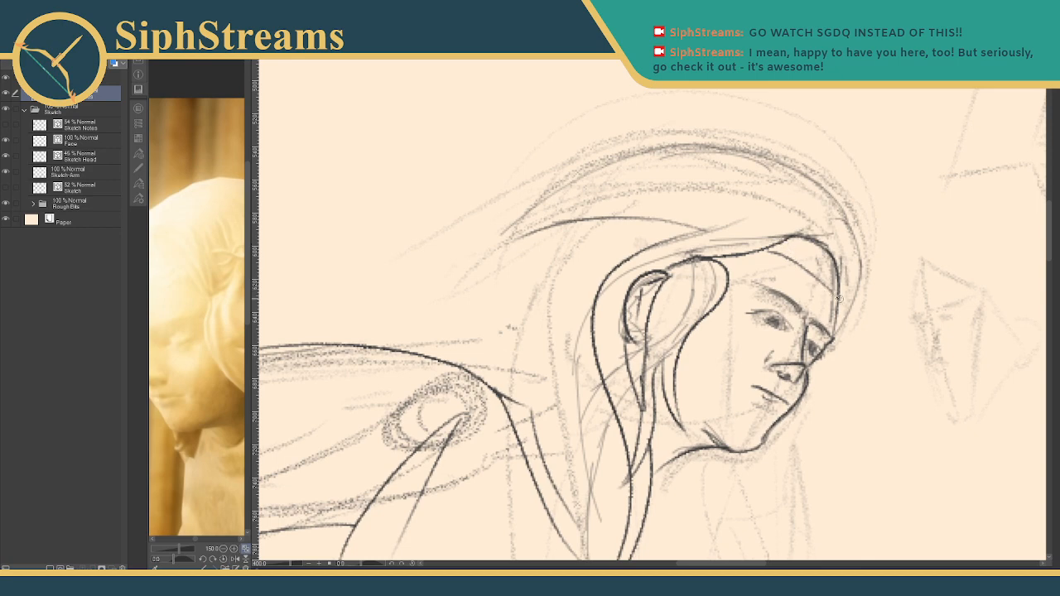
{"action": "mouse_move", "coordinate": [840, 298]}
{"action": "left_mouse_down"}
{"action": "mouse_move", "coordinate": [528, 209]}
{"action": "mouse_move", "coordinate": [474, 217]}
{"action": "left_mouse_up"}
{"action": "key", "text": "ctrl+z"}
- Ink one long curve from the far side of the forehead over the hair to behind the head, and check it at full-canvas view
{"action": "mouse_move", "coordinate": [835, 292]}
{"action": "left_mouse_down"}
{"action": "mouse_move", "coordinate": [557, 201]}
{"action": "mouse_move", "coordinate": [447, 220]}
{"action": "left_mouse_up"}
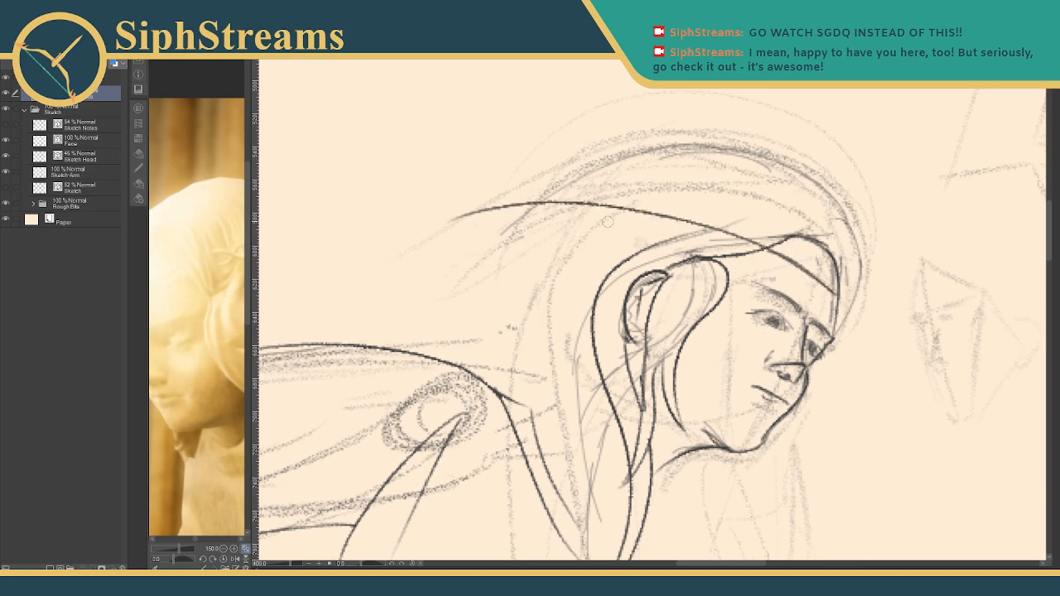
{"action": "key", "text": "ctrl+0"}
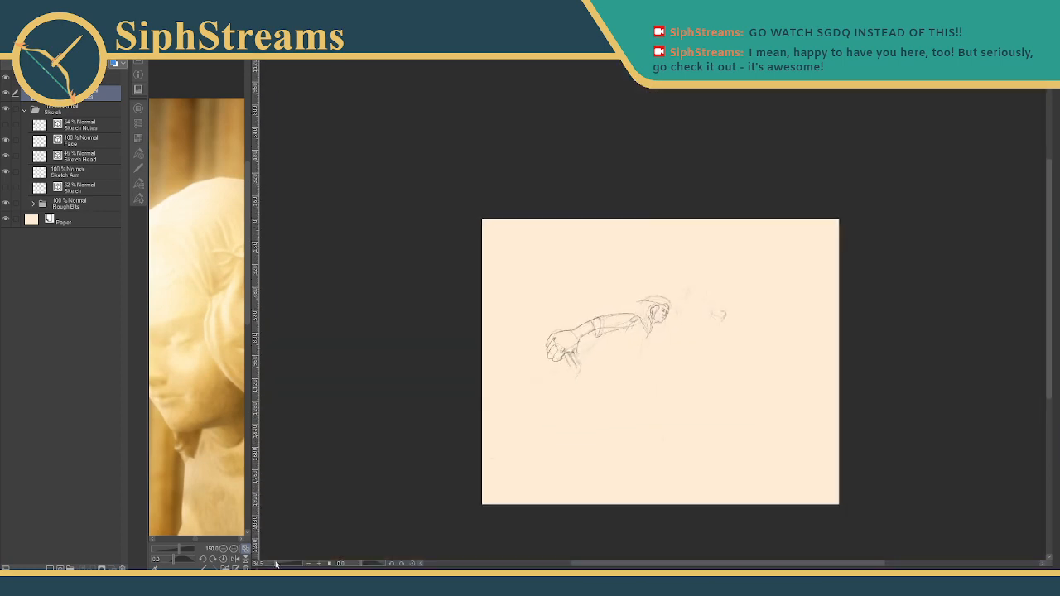
{"action": "left_click_drag", "start_coordinate": [275, 564], "coordinate": [291, 566]}
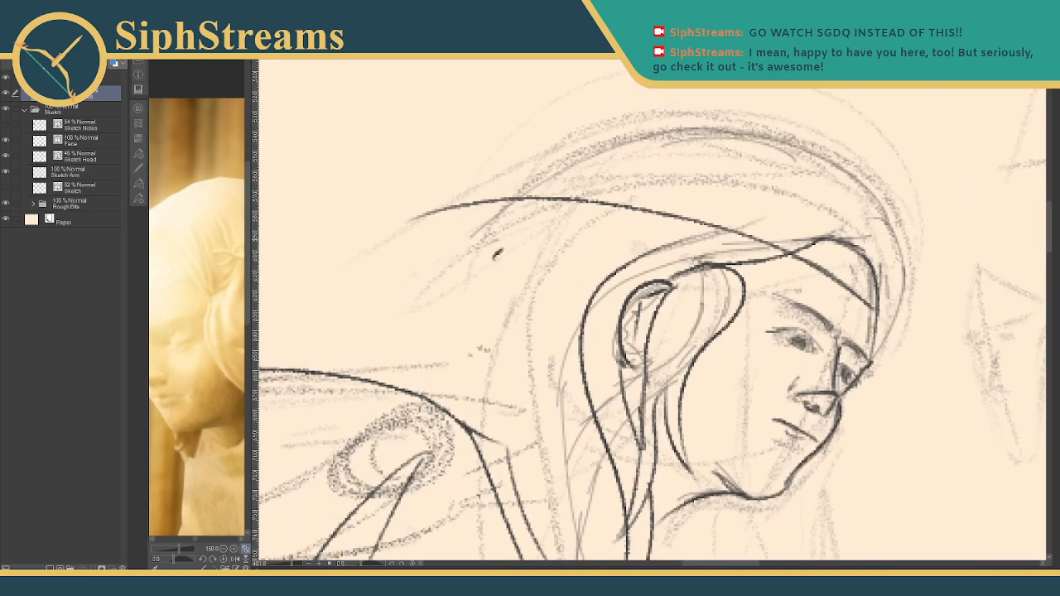
- Redraw the back end of the long head curve with a tighter downward bend and erase the old tail
{"action": "left_click_drag", "start_coordinate": [496, 256], "coordinate": [663, 217]}
{"action": "key", "text": "e"}
{"action": "left_click_drag", "start_coordinate": [565, 197], "coordinate": [377, 233]}
{"action": "mouse_move", "coordinate": [596, 202]}
{"action": "left_mouse_down"}
{"action": "mouse_move", "coordinate": [572, 203]}
{"action": "mouse_move", "coordinate": [635, 201]}
{"action": "left_mouse_up"}
{"action": "key", "text": "ctrl+z"}
{"action": "key", "text": "ctrl+z"}
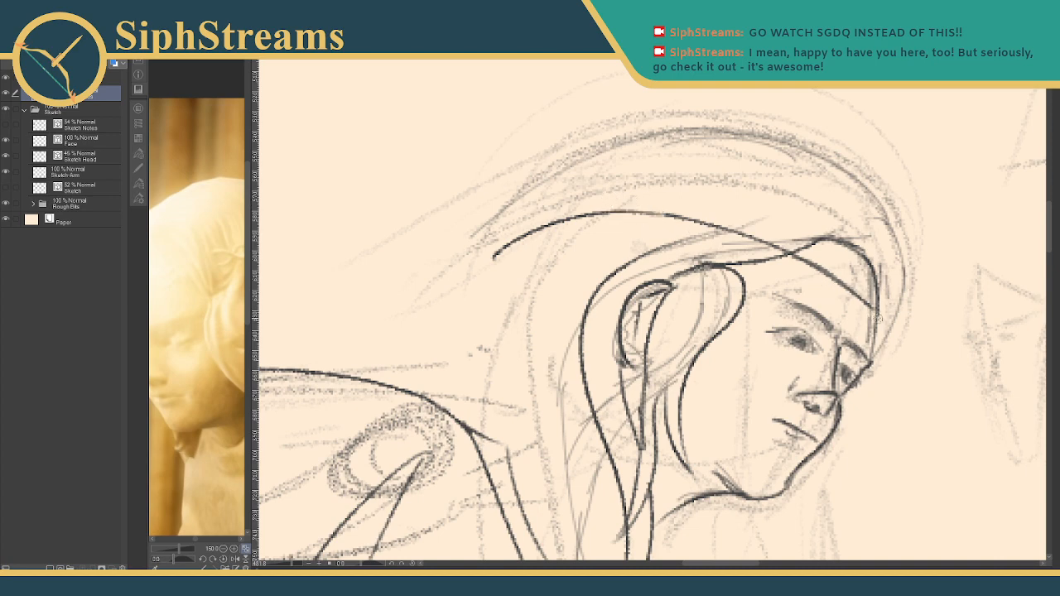
- Strengthen the curve across the forehead, lengthen its back tip downward, and erase the part crossing the hair above the temple
{"action": "left_click_drag", "start_coordinate": [877, 318], "coordinate": [785, 267]}
{"action": "left_click_drag", "start_coordinate": [497, 256], "coordinate": [492, 279]}
{"action": "mouse_move", "coordinate": [681, 261]}
{"action": "left_mouse_down"}
{"action": "mouse_move", "coordinate": [665, 305]}
{"action": "mouse_move", "coordinate": [659, 252]}
{"action": "mouse_move", "coordinate": [720, 263]}
{"action": "mouse_move", "coordinate": [598, 229]}
{"action": "left_mouse_up"}
{"action": "key", "text": "ctrl+z"}
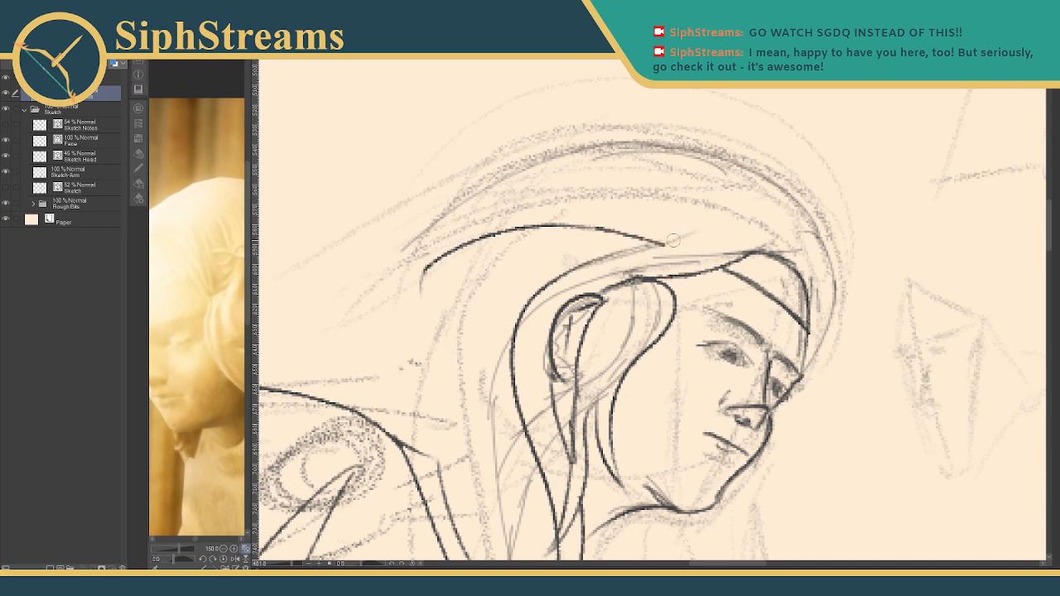
{"action": "key", "text": "p"}
{"action": "left_click_drag", "start_coordinate": [578, 267], "coordinate": [710, 220]}
{"action": "key", "text": "ctrl+z"}
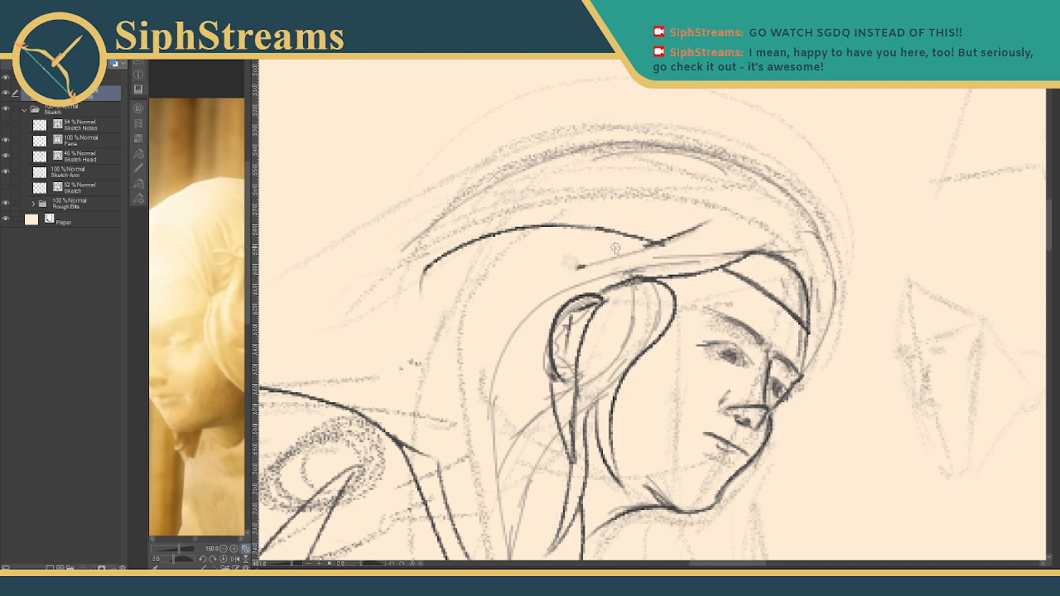
{"action": "key", "text": "ctrl+y"}
{"action": "key", "text": "ctrl+z"}
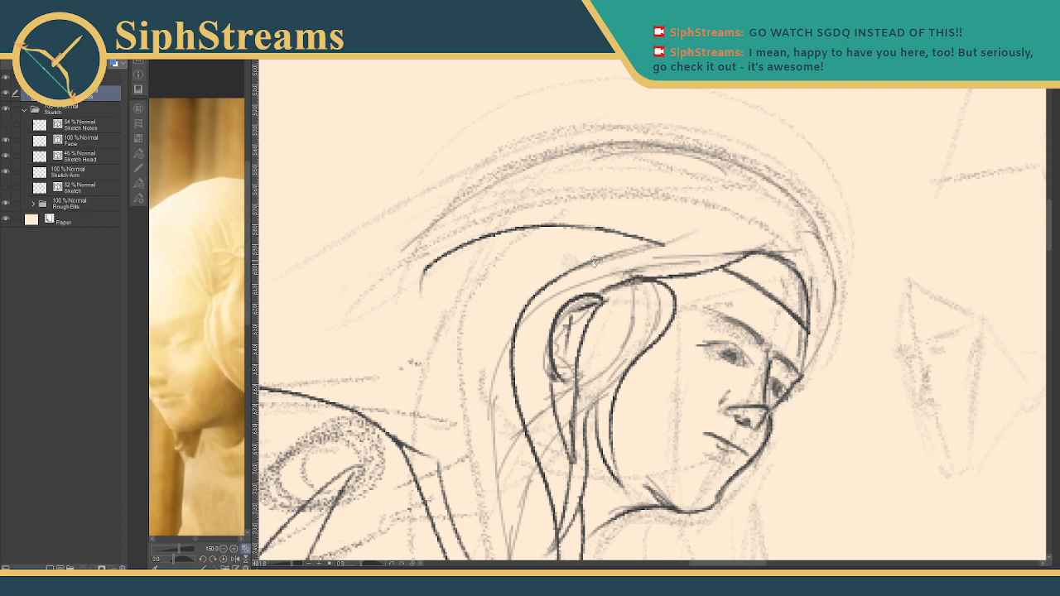
- Extend the upper end of the outer hair line toward the forehead and adjust the control point where it crosses the head curve
{"action": "left_click", "coordinate": [597, 263]}
{"action": "mouse_move", "coordinate": [663, 239]}
{"action": "left_mouse_down"}
{"action": "mouse_move", "coordinate": [732, 222]}
{"action": "mouse_move", "coordinate": [661, 243]}
{"action": "mouse_move", "coordinate": [711, 225]}
{"action": "left_mouse_up"}
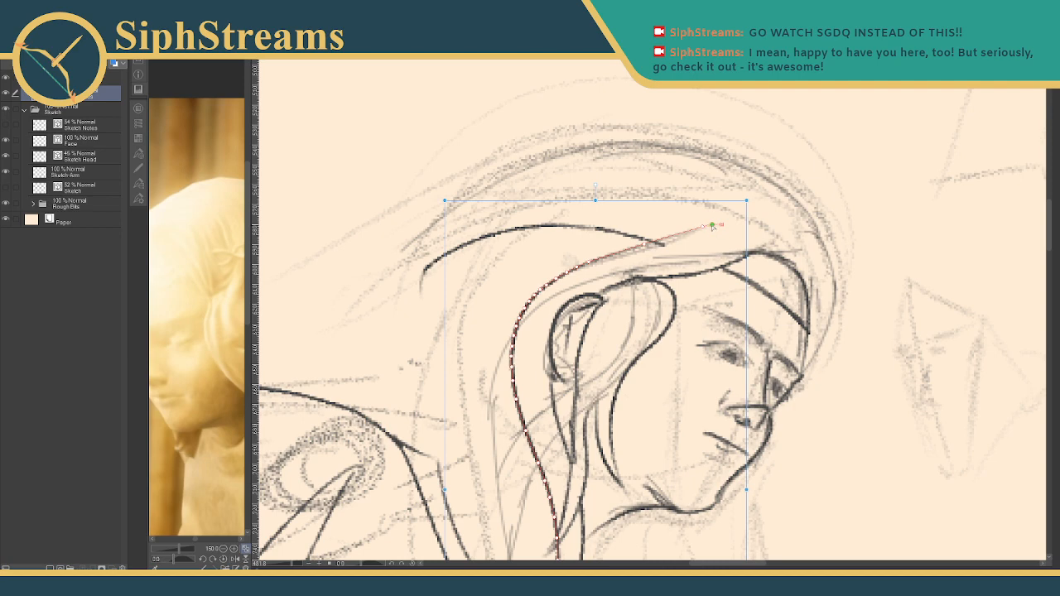
{"action": "left_click", "coordinate": [702, 235]}
{"action": "left_click", "coordinate": [686, 237]}
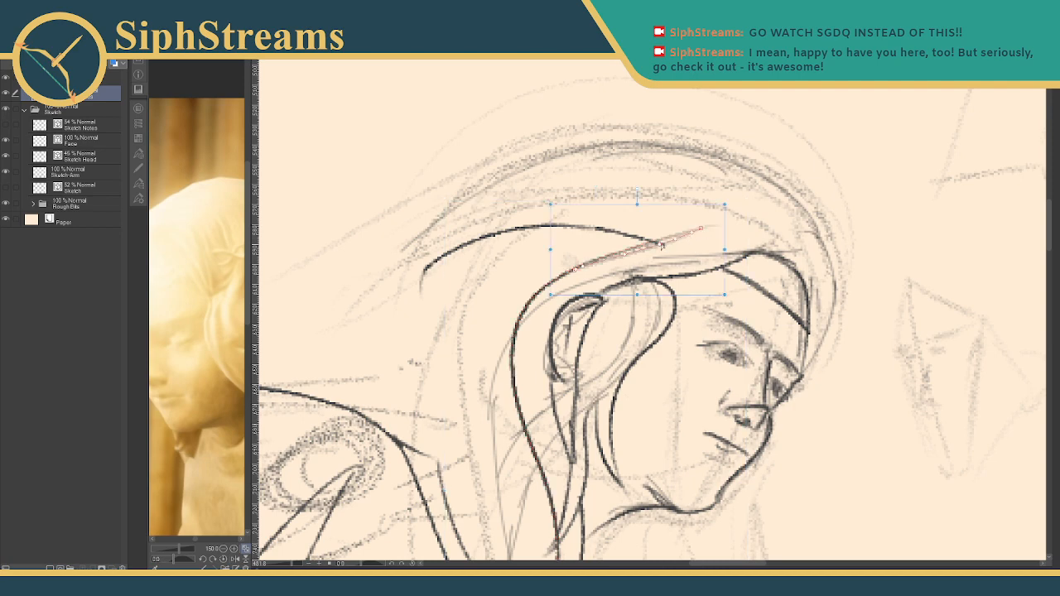
{"action": "mouse_move", "coordinate": [662, 245]}
{"action": "left_mouse_down"}
{"action": "mouse_move", "coordinate": [622, 250]}
{"action": "mouse_move", "coordinate": [674, 235]}
{"action": "mouse_move", "coordinate": [653, 239]}
{"action": "left_mouse_up"}
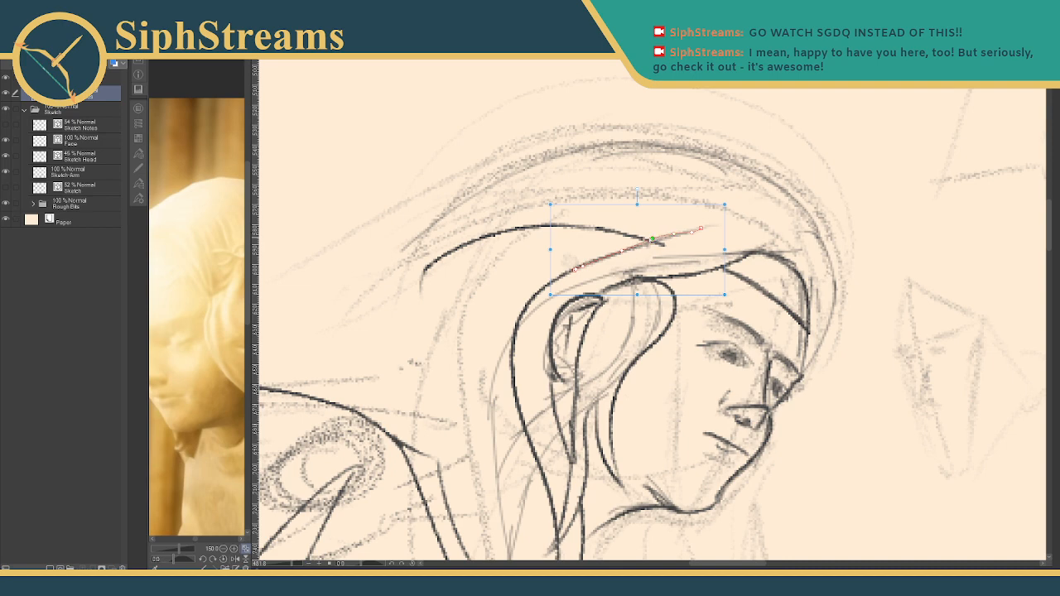
- Bend the upper ends of the outer hair line and its overlapping short stroke into a flatter curve toward the hairline's peak
{"action": "key", "text": "p"}
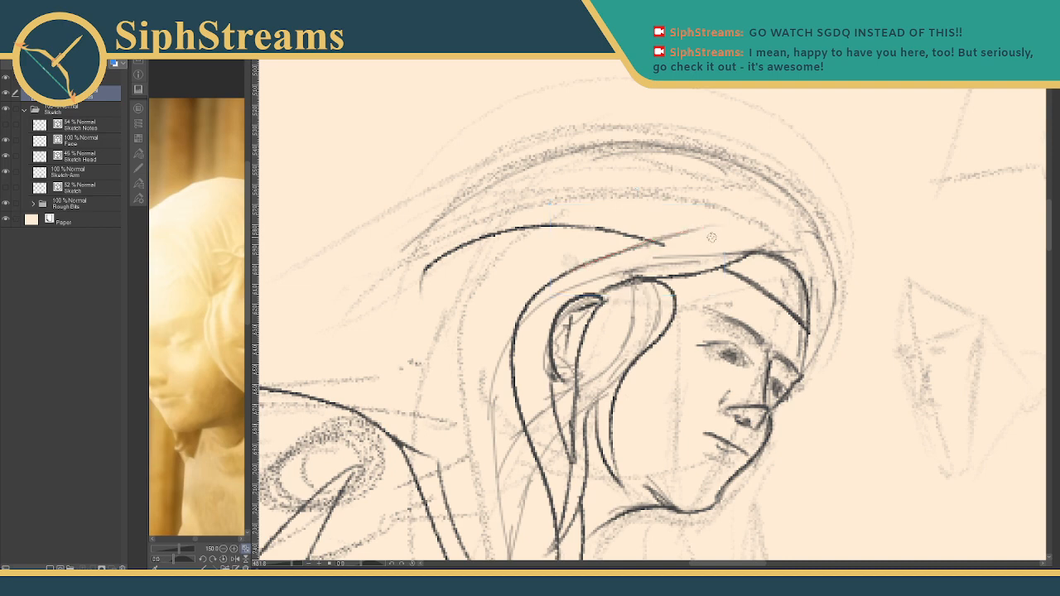
{"action": "key", "text": "o"}
{"action": "left_click_drag", "start_coordinate": [674, 236], "coordinate": [729, 242]}
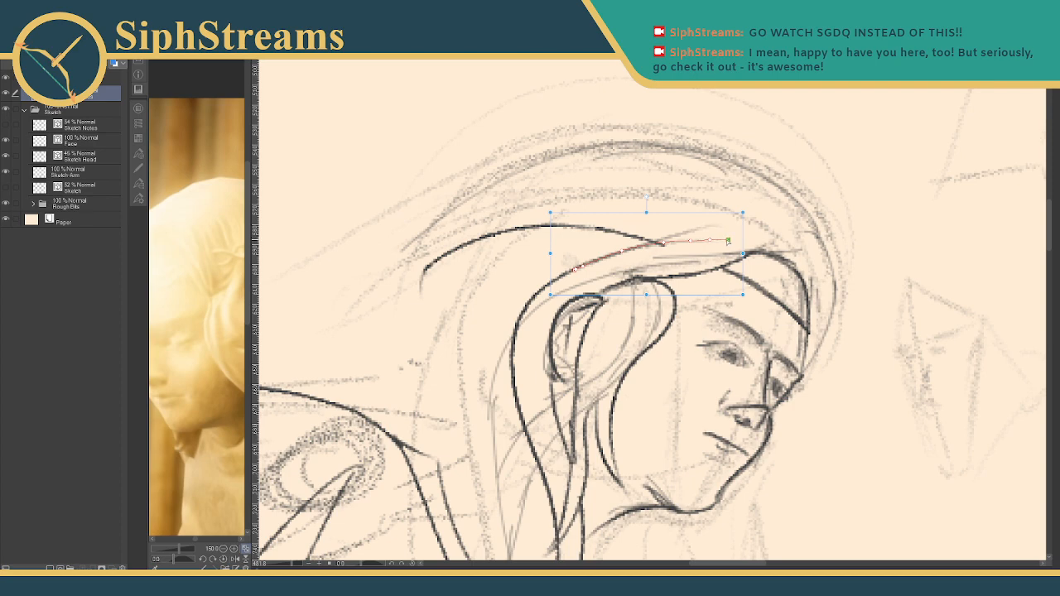
{"action": "key", "text": "p"}
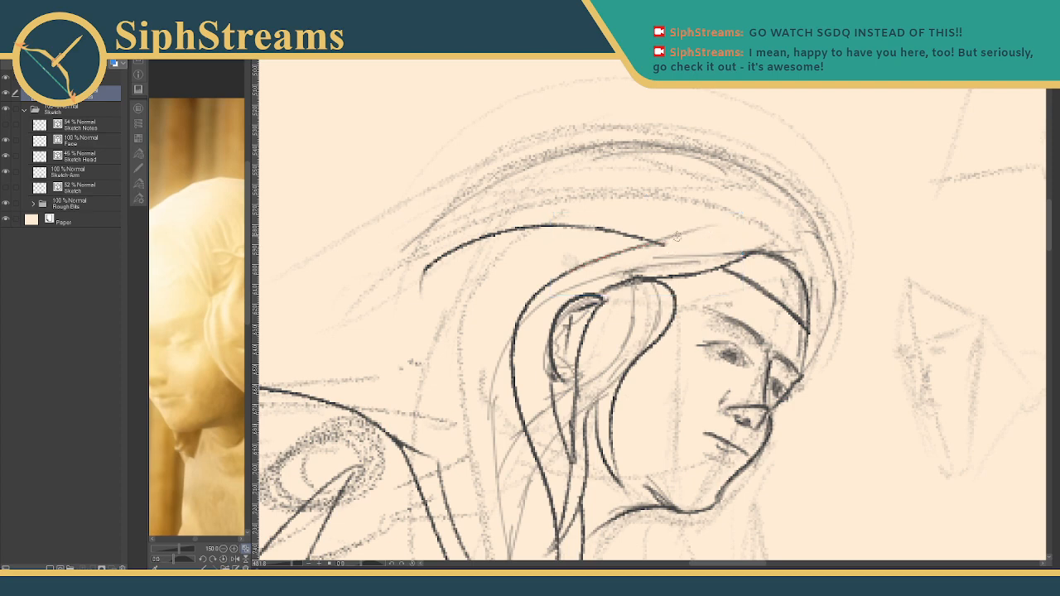
{"action": "left_click", "coordinate": [678, 237], "text": "ctrl"}
{"action": "left_click_drag", "start_coordinate": [711, 225], "coordinate": [724, 231]}
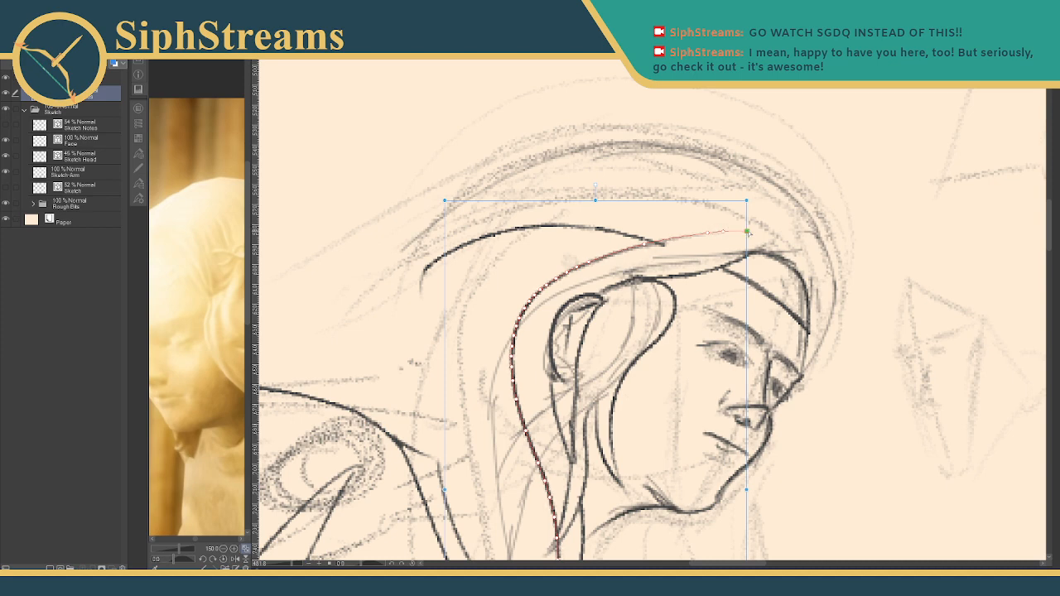
- Pull the front end point of the head curve back to where it meets the outer hair line
{"action": "key", "text": "p"}
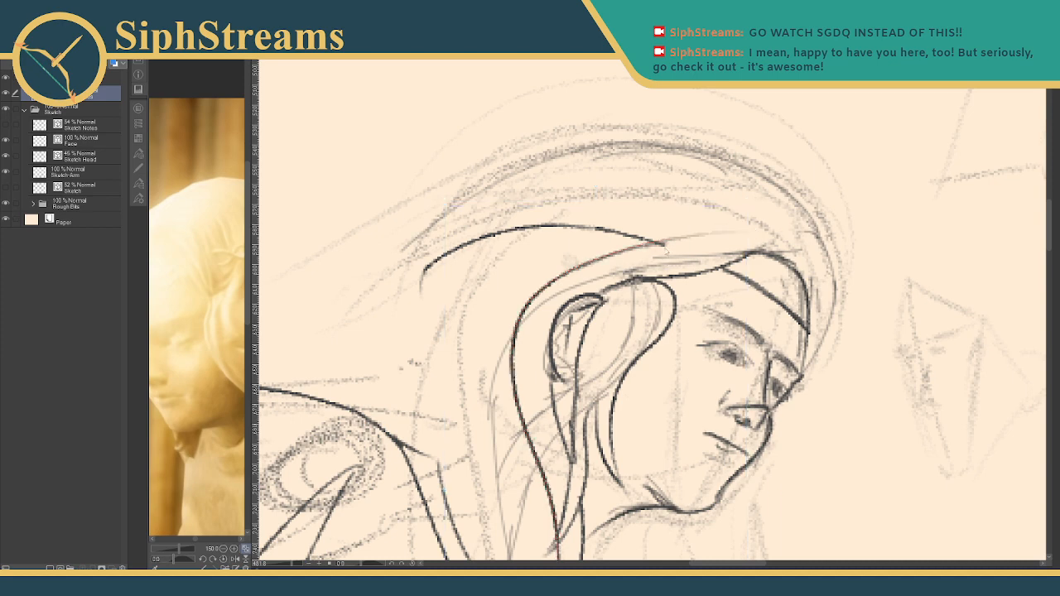
{"action": "left_click", "coordinate": [661, 245], "text": "ctrl"}
{"action": "left_click_drag", "start_coordinate": [661, 243], "coordinate": [629, 235]}
- Draw a straight diagonal stroke in the empty area behind the head, extend both ends, and smooth its kink using control points
{"action": "left_click_drag", "start_coordinate": [319, 175], "coordinate": [425, 103]}
{"action": "left_click", "coordinate": [387, 131]}
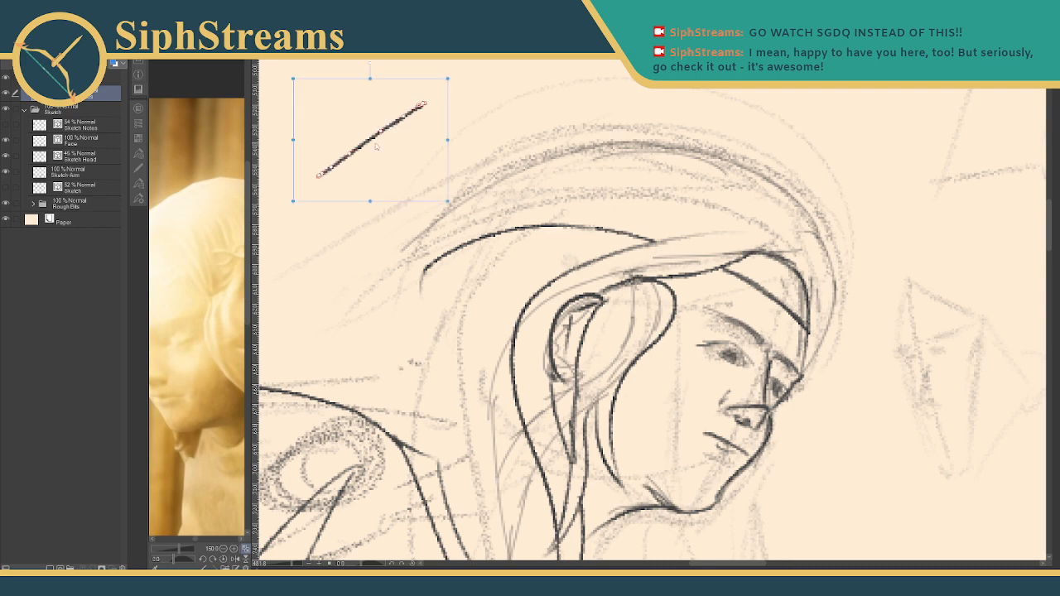
{"action": "left_click_drag", "start_coordinate": [318, 177], "coordinate": [306, 188]}
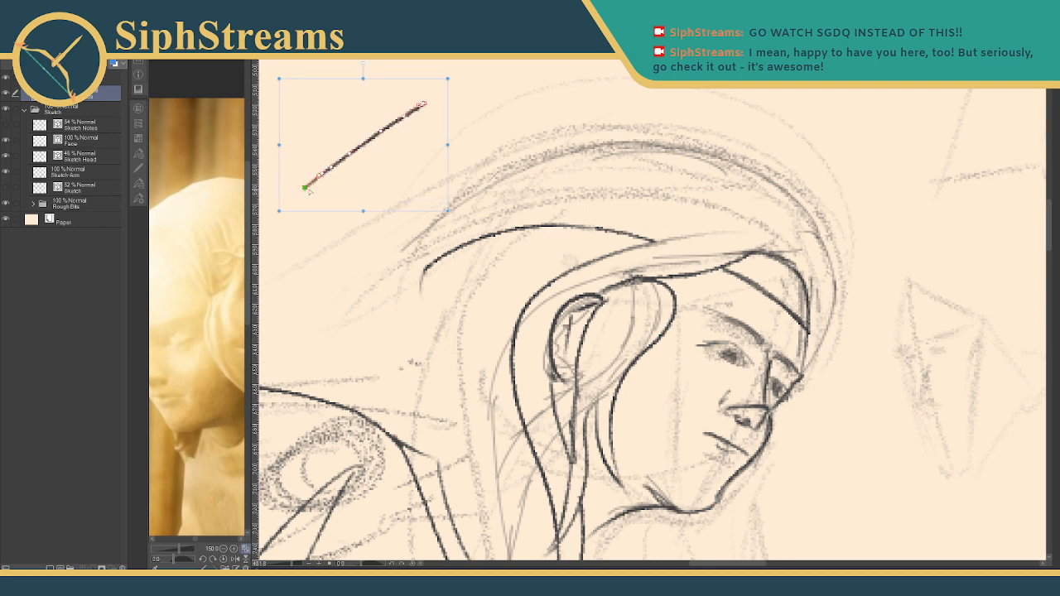
{"action": "mouse_move", "coordinate": [424, 103]}
{"action": "left_mouse_down"}
{"action": "mouse_move", "coordinate": [488, 81]}
{"action": "mouse_move", "coordinate": [462, 107]}
{"action": "left_mouse_up"}
{"action": "mouse_move", "coordinate": [468, 97]}
{"action": "left_mouse_down"}
{"action": "mouse_move", "coordinate": [524, 86]}
{"action": "mouse_move", "coordinate": [486, 115]}
{"action": "mouse_move", "coordinate": [460, 119]}
{"action": "mouse_move", "coordinate": [563, 74]}
{"action": "left_mouse_up"}
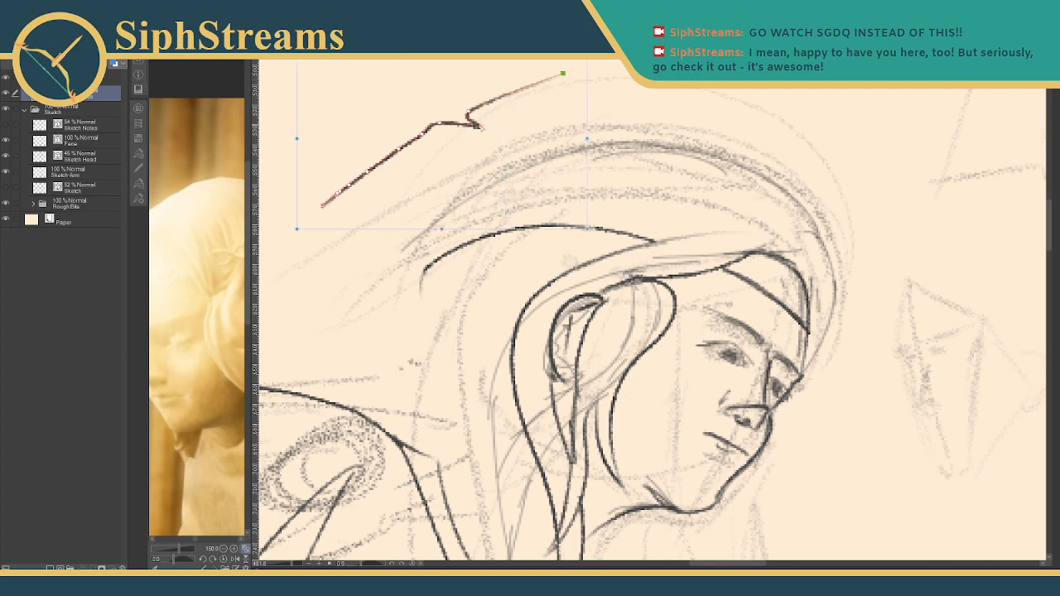
{"action": "left_click_drag", "start_coordinate": [481, 126], "coordinate": [460, 117]}
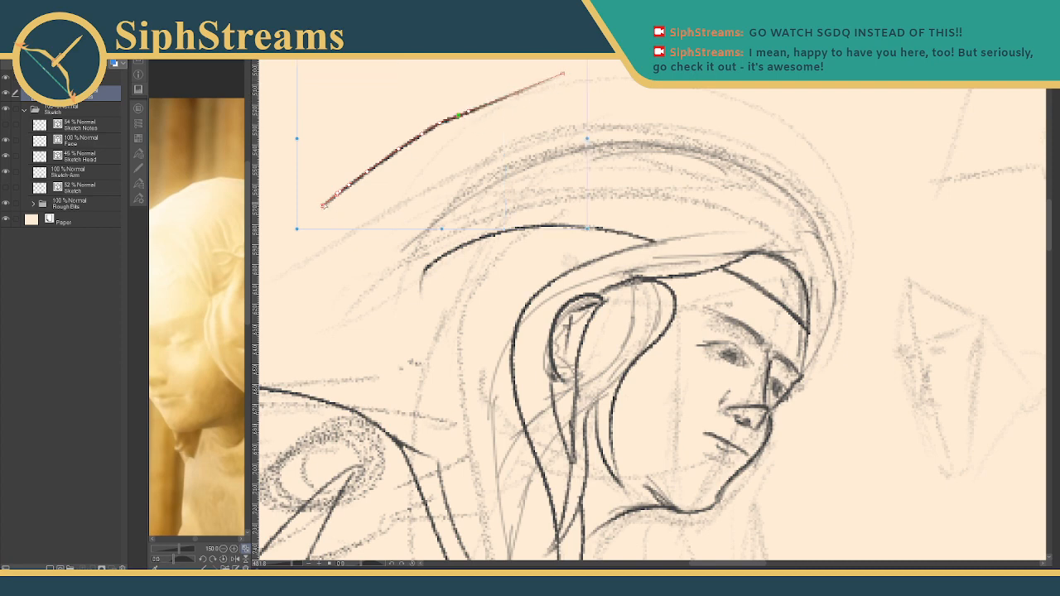
- Extend the lower end of the diagonal stroke and move its control points to form an S-shaped bend
{"action": "left_click_drag", "start_coordinate": [323, 205], "coordinate": [273, 268]}
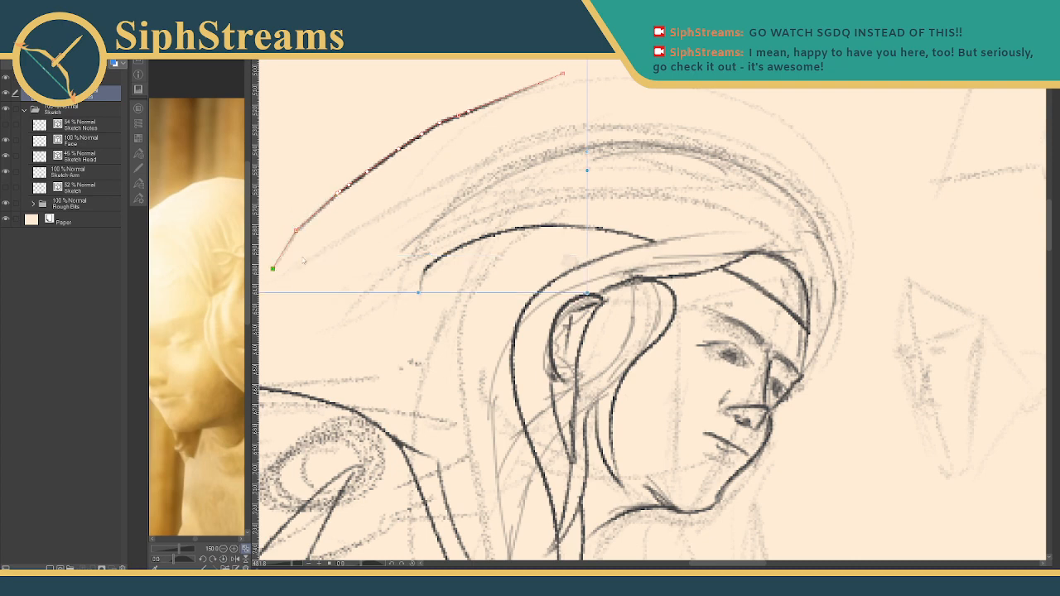
{"action": "left_click", "coordinate": [322, 207]}
{"action": "mouse_move", "coordinate": [350, 186]}
{"action": "left_mouse_down"}
{"action": "mouse_move", "coordinate": [297, 119]}
{"action": "mouse_move", "coordinate": [385, 236]}
{"action": "mouse_move", "coordinate": [489, 437]}
{"action": "mouse_move", "coordinate": [410, 314]}
{"action": "mouse_move", "coordinate": [350, 184]}
{"action": "left_mouse_up"}
{"action": "mouse_move", "coordinate": [273, 268]}
{"action": "left_mouse_down"}
{"action": "mouse_move", "coordinate": [442, 480]}
{"action": "mouse_move", "coordinate": [512, 317]}
{"action": "mouse_move", "coordinate": [551, 308]}
{"action": "mouse_move", "coordinate": [277, 271]}
{"action": "left_mouse_up"}
{"action": "left_click_drag", "start_coordinate": [297, 230], "coordinate": [357, 276]}
{"action": "mouse_move", "coordinate": [321, 207]}
{"action": "left_mouse_down"}
{"action": "mouse_move", "coordinate": [364, 236]}
{"action": "mouse_move", "coordinate": [343, 203]}
{"action": "mouse_move", "coordinate": [358, 205]}
{"action": "mouse_move", "coordinate": [335, 203]}
{"action": "left_mouse_up"}
{"action": "left_click_drag", "start_coordinate": [364, 238], "coordinate": [328, 237]}
{"action": "left_click_drag", "start_coordinate": [358, 276], "coordinate": [292, 260]}
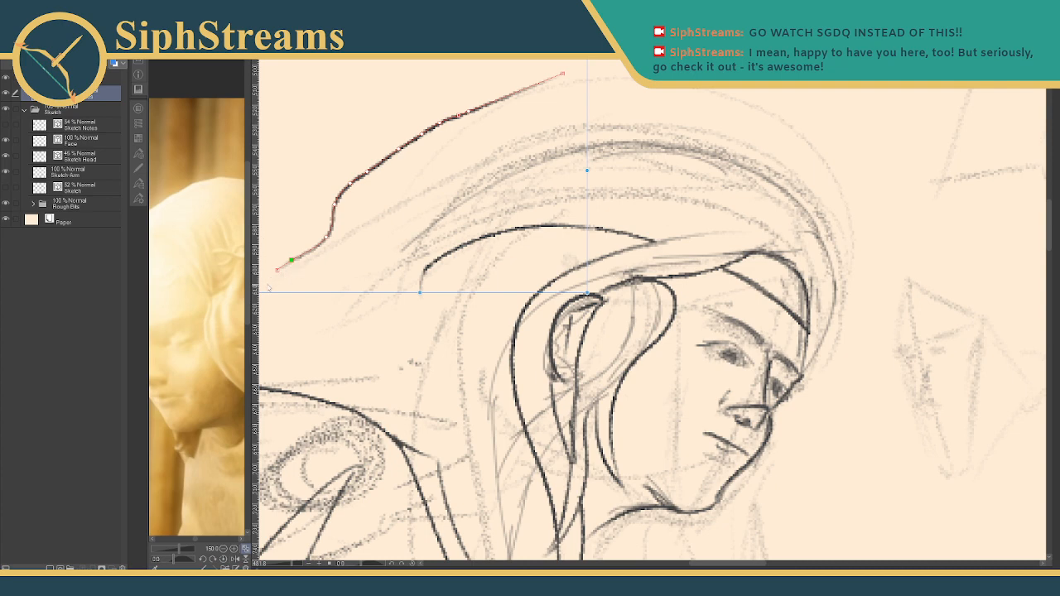
- Pull the lower end points of the diagonal stroke back up so it finishes in a short downward curve
{"action": "left_click", "coordinate": [277, 269]}
{"action": "mouse_move", "coordinate": [291, 261]}
{"action": "left_mouse_down"}
{"action": "mouse_move", "coordinate": [303, 248]}
{"action": "mouse_move", "coordinate": [313, 258]}
{"action": "left_mouse_up"}
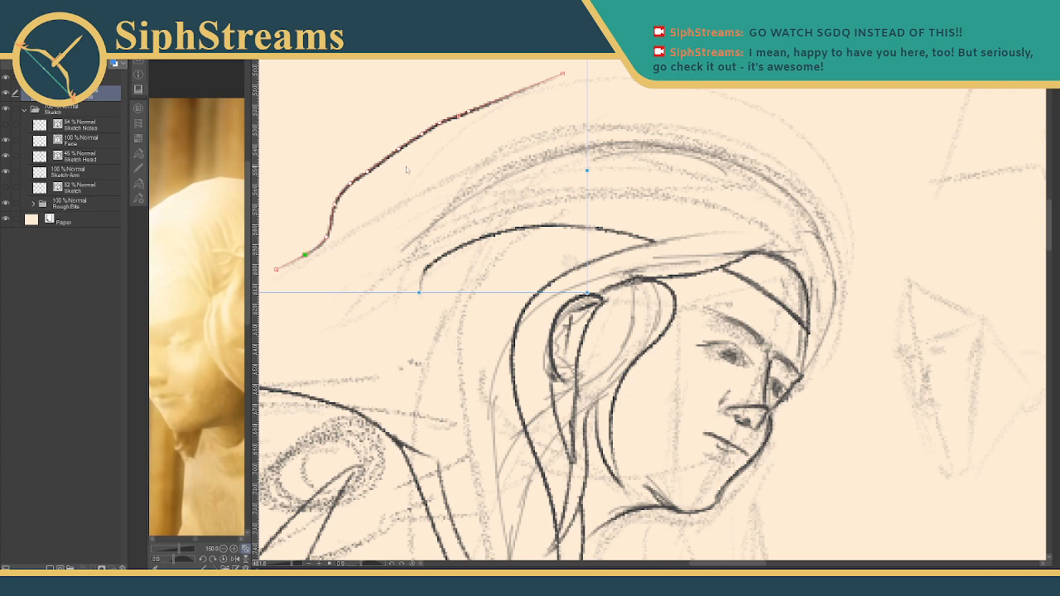
{"action": "left_click_drag", "start_coordinate": [304, 258], "coordinate": [327, 238]}
{"action": "left_click_drag", "start_coordinate": [278, 270], "coordinate": [328, 240]}
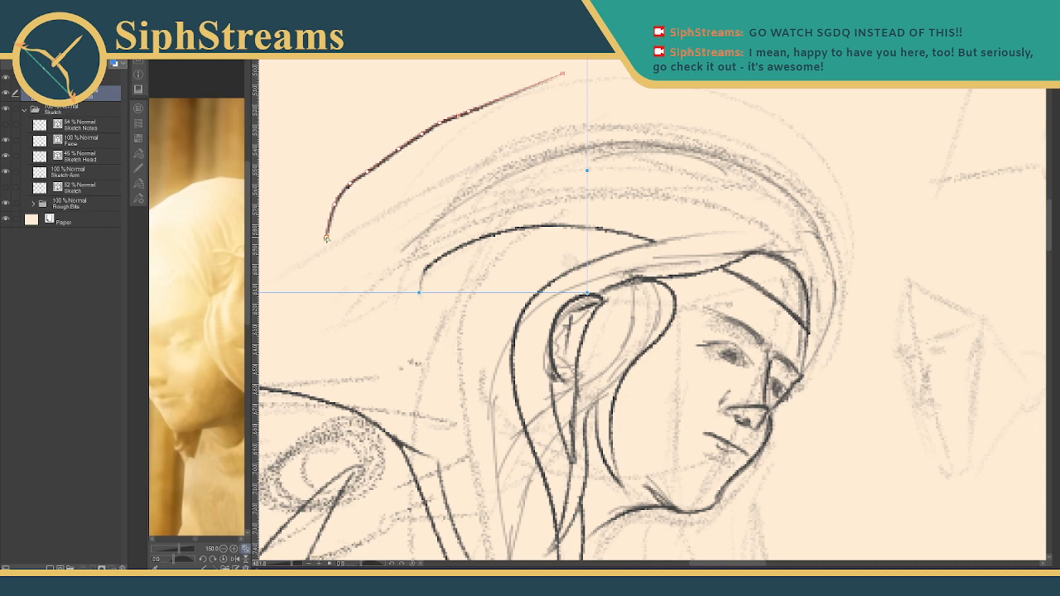
{"action": "key", "text": "p"}
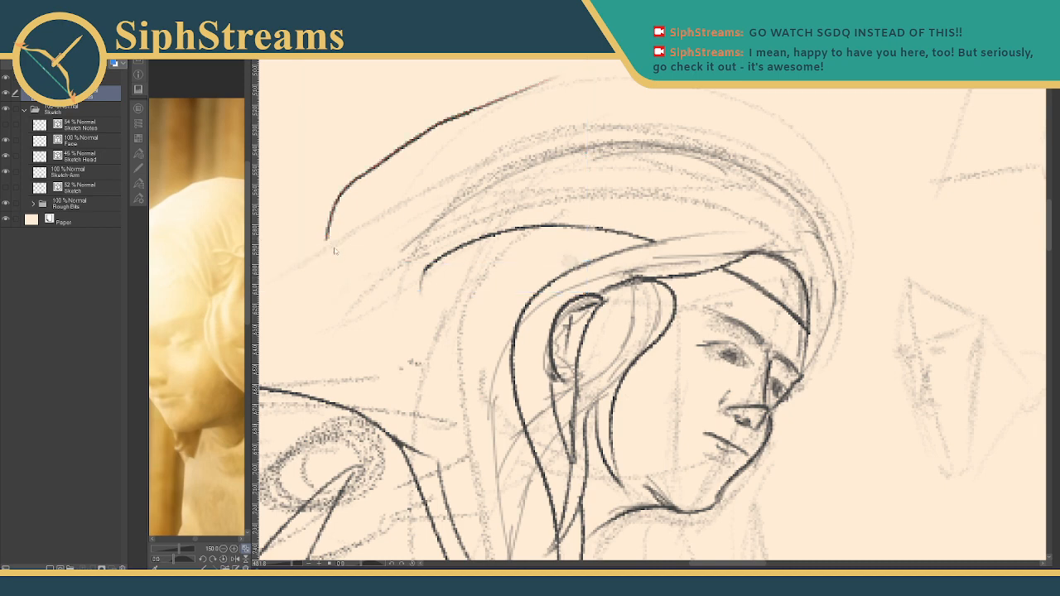
- Try to reshape the lower bend of the diagonal stroke behind the head and extend its upper end
{"action": "left_click", "coordinate": [328, 237], "text": "ctrl"}
{"action": "left_click_drag", "start_coordinate": [335, 205], "coordinate": [348, 191]}
{"action": "left_click", "coordinate": [348, 193], "text": "ctrl"}
{"action": "key", "text": "ctrl+z"}
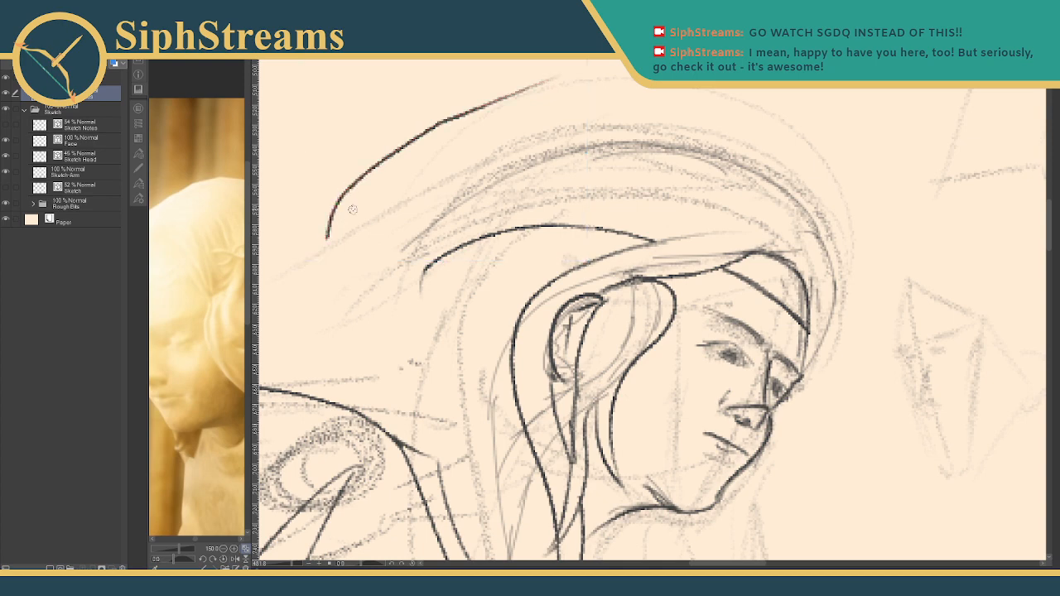
{"action": "mouse_move", "coordinate": [563, 78]}
{"action": "left_mouse_down"}
{"action": "mouse_move", "coordinate": [584, 57]}
{"action": "mouse_move", "coordinate": [634, 63]}
{"action": "left_mouse_up"}
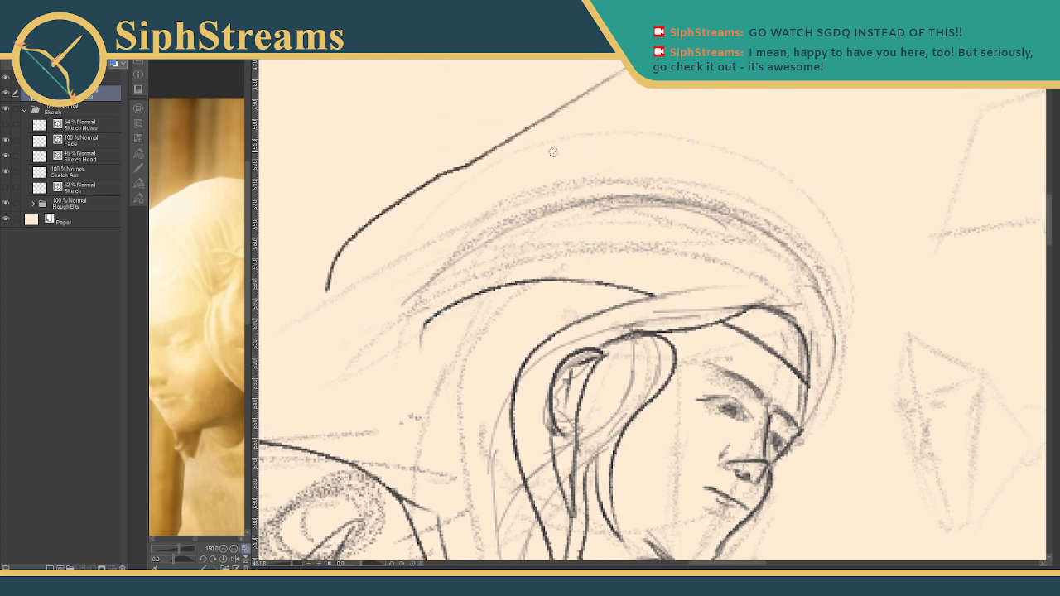
- Erase the entire diagonal stroke behind the head
{"action": "left_click", "coordinate": [423, 187]}
{"action": "key", "text": "p"}
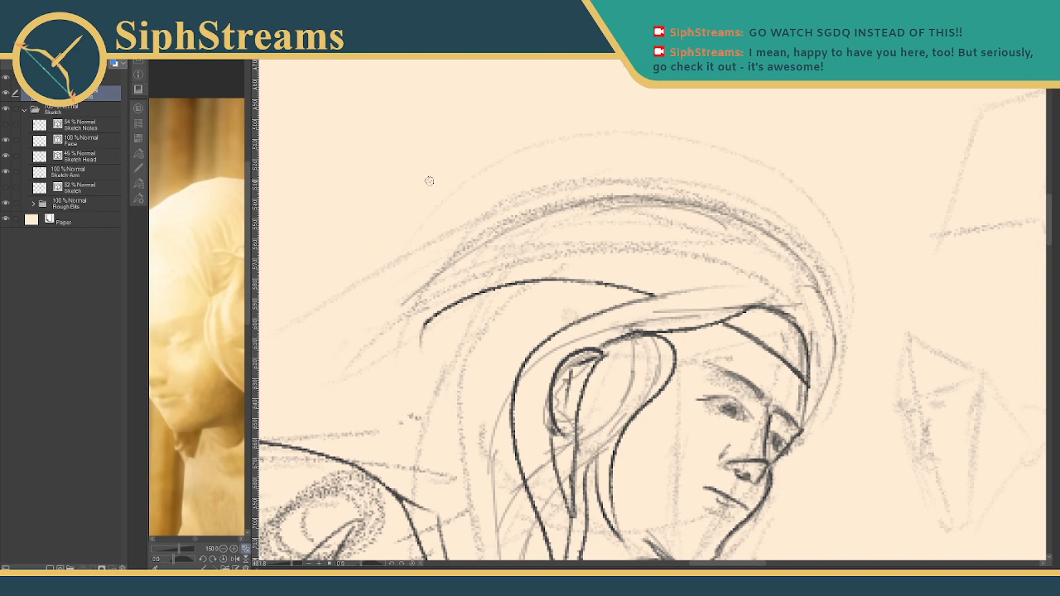
- Ink short curved braid marks along the hair strand that runs past the ear and down below the jaw
{"action": "mouse_move", "coordinate": [401, 223]}
{"action": "left_mouse_down"}
{"action": "mouse_move", "coordinate": [591, 237]}
{"action": "mouse_move", "coordinate": [494, 82]}
{"action": "mouse_move", "coordinate": [478, 138]}
{"action": "left_mouse_up"}
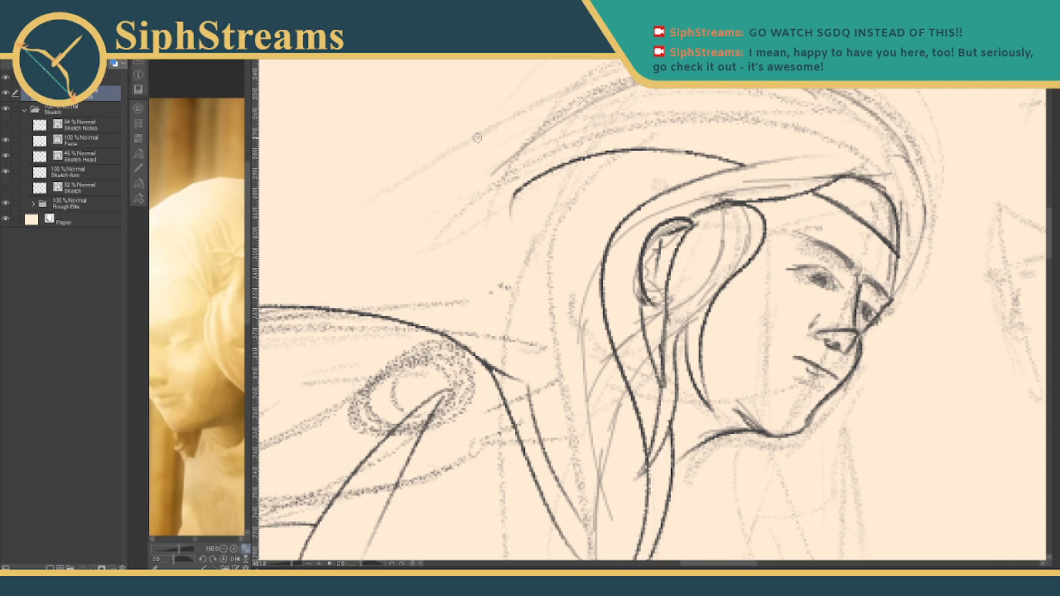
{"action": "left_click_drag", "start_coordinate": [646, 311], "coordinate": [660, 267]}
{"action": "mouse_move", "coordinate": [714, 141]}
{"action": "left_mouse_down"}
{"action": "mouse_move", "coordinate": [636, 230]}
{"action": "mouse_move", "coordinate": [652, 247]}
{"action": "mouse_move", "coordinate": [681, 351]}
{"action": "left_mouse_up"}
{"action": "left_click_drag", "start_coordinate": [665, 304], "coordinate": [641, 197]}
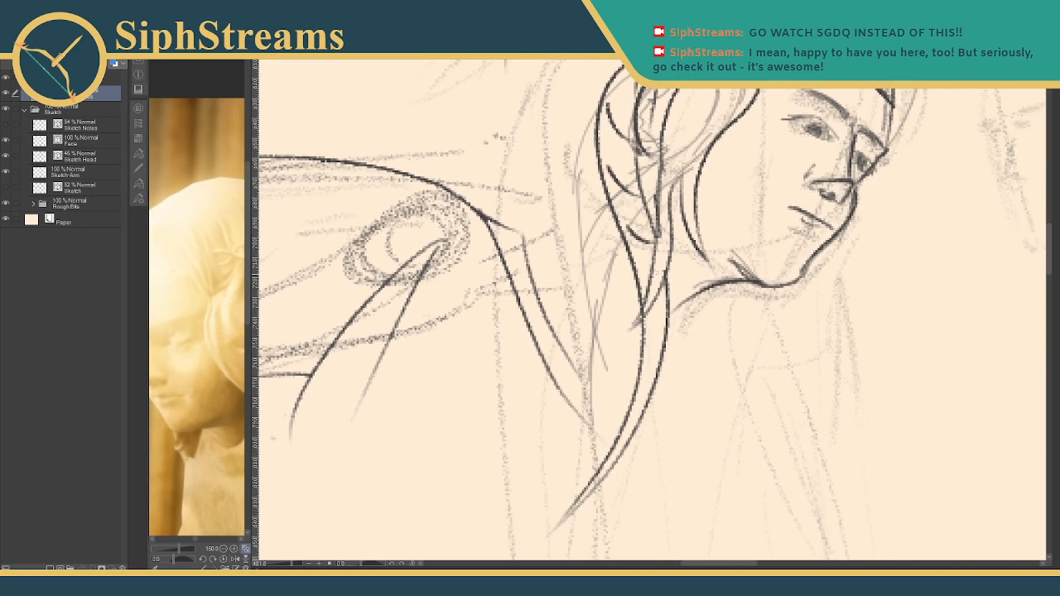
{"action": "mouse_move", "coordinate": [654, 310]}
{"action": "left_mouse_down"}
{"action": "mouse_move", "coordinate": [640, 419]}
{"action": "mouse_move", "coordinate": [617, 434]}
{"action": "mouse_move", "coordinate": [615, 474]}
{"action": "mouse_move", "coordinate": [592, 500]}
{"action": "left_mouse_up"}
{"action": "mouse_move", "coordinate": [605, 358]}
{"action": "left_mouse_down"}
{"action": "mouse_move", "coordinate": [563, 416]}
{"action": "mouse_move", "coordinate": [553, 508]}
{"action": "left_mouse_up"}
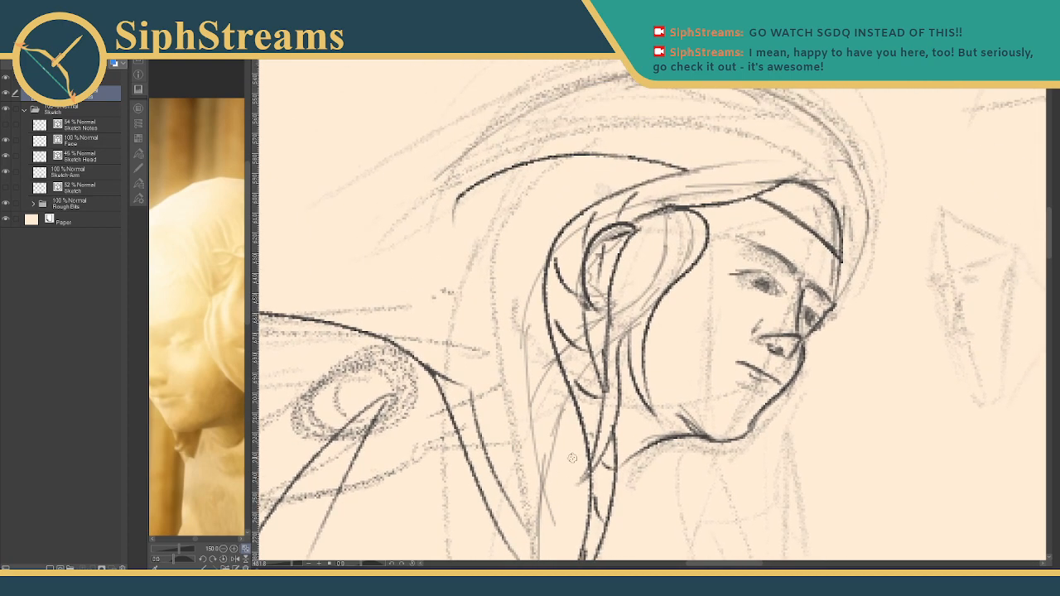
- Ink slanted braid marks across the hair band above the forehead and check the line art with the Sketch folder hidden
{"action": "left_click_drag", "start_coordinate": [688, 179], "coordinate": [668, 203]}
{"action": "left_click_drag", "start_coordinate": [736, 168], "coordinate": [700, 207]}
{"action": "left_click_drag", "start_coordinate": [773, 164], "coordinate": [750, 180]}
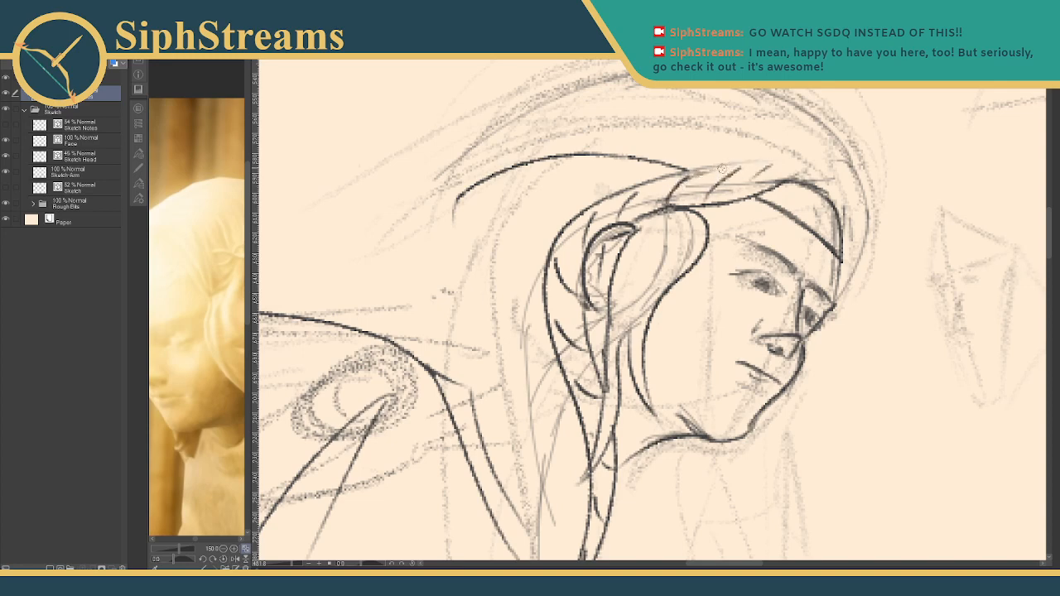
{"action": "left_click", "coordinate": [6, 111]}
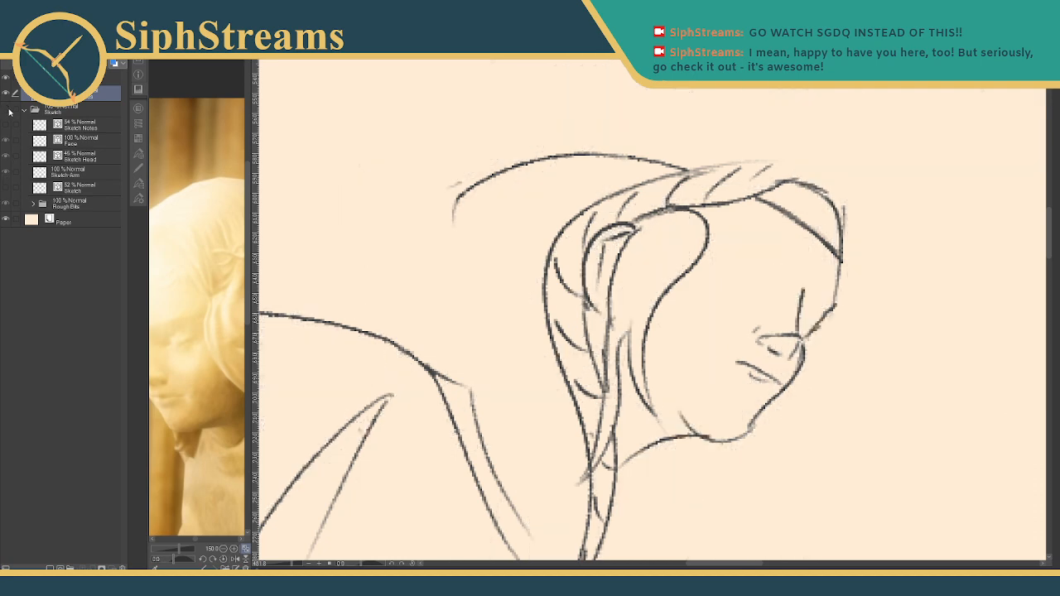
{"action": "left_click", "coordinate": [7, 111]}
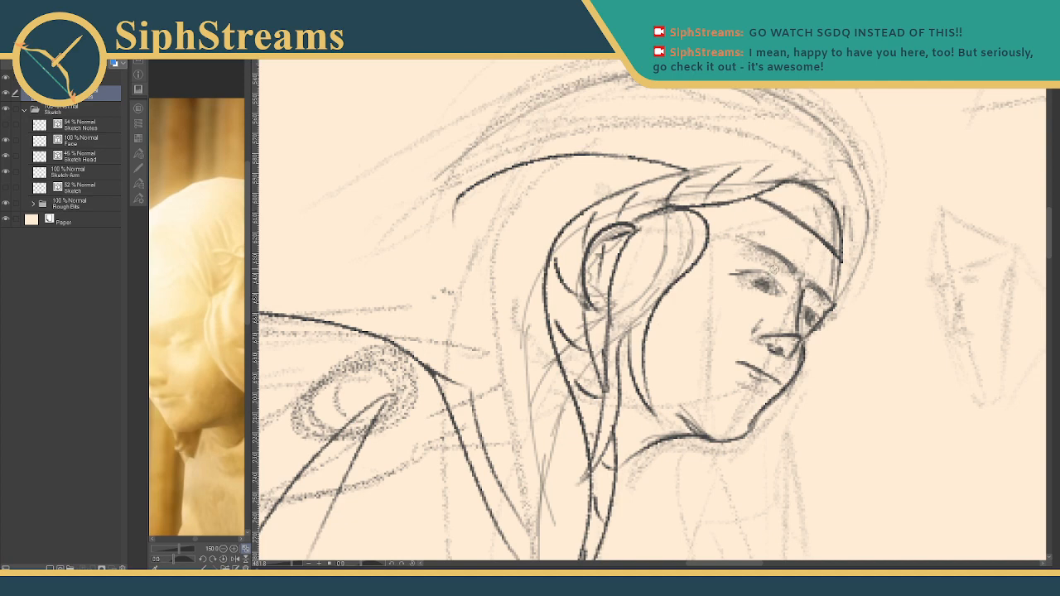
- Try inking the upper and lower lid lines of the near eye over the sketch, and undo the strokes
{"action": "left_click_drag", "start_coordinate": [792, 271], "coordinate": [736, 250]}
{"action": "key", "text": "ctrl+z"}
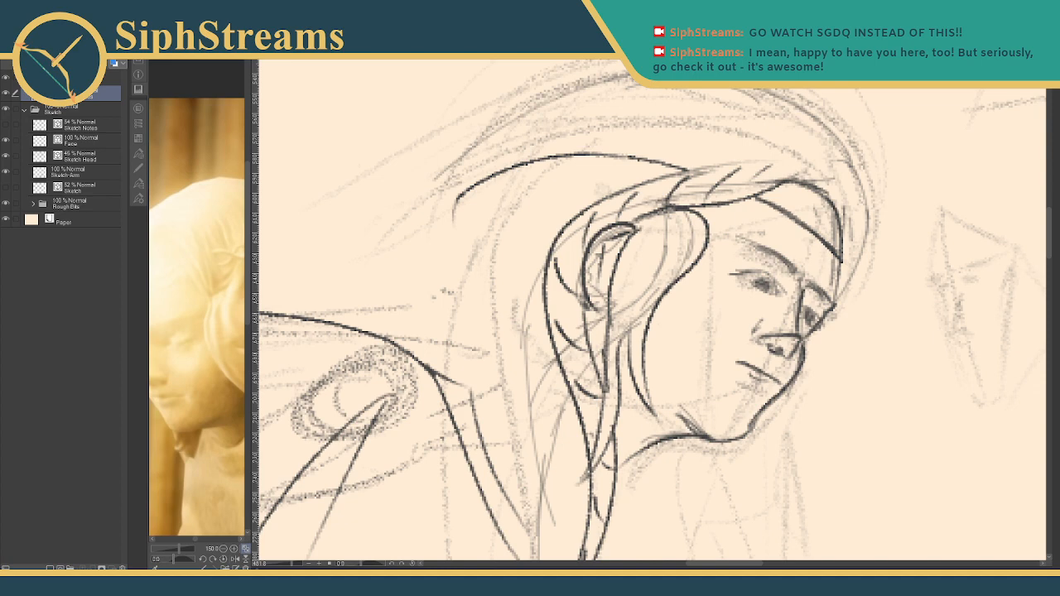
{"action": "mouse_move", "coordinate": [693, 323]}
{"action": "left_mouse_down"}
{"action": "mouse_move", "coordinate": [675, 309]}
{"action": "mouse_move", "coordinate": [589, 309]}
{"action": "left_mouse_up"}
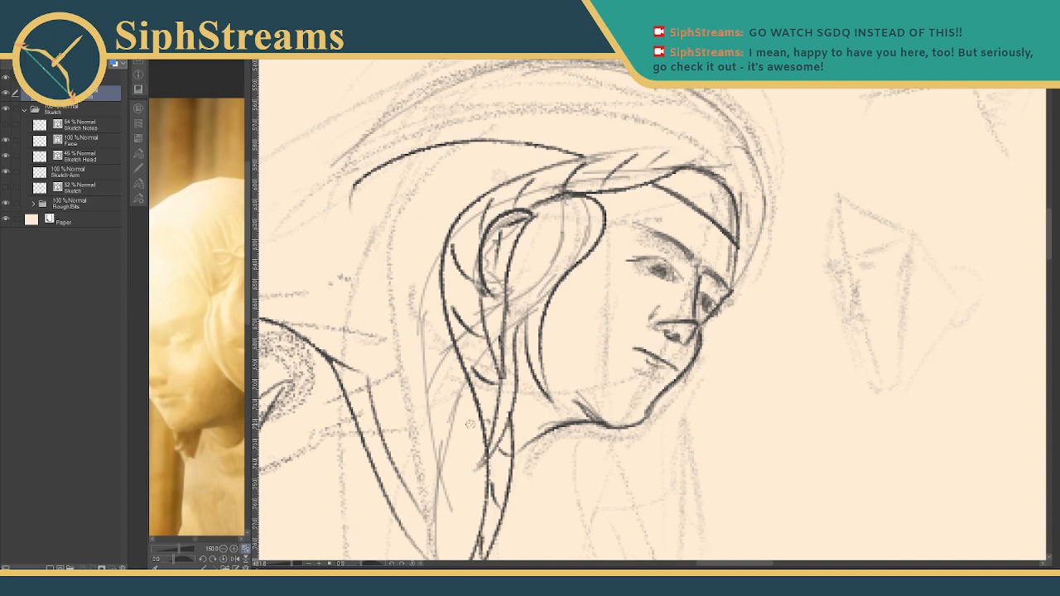
{"action": "mouse_move", "coordinate": [291, 564]}
{"action": "left_mouse_down"}
{"action": "mouse_move", "coordinate": [489, 369]}
{"action": "mouse_move", "coordinate": [220, 556]}
{"action": "left_mouse_up"}
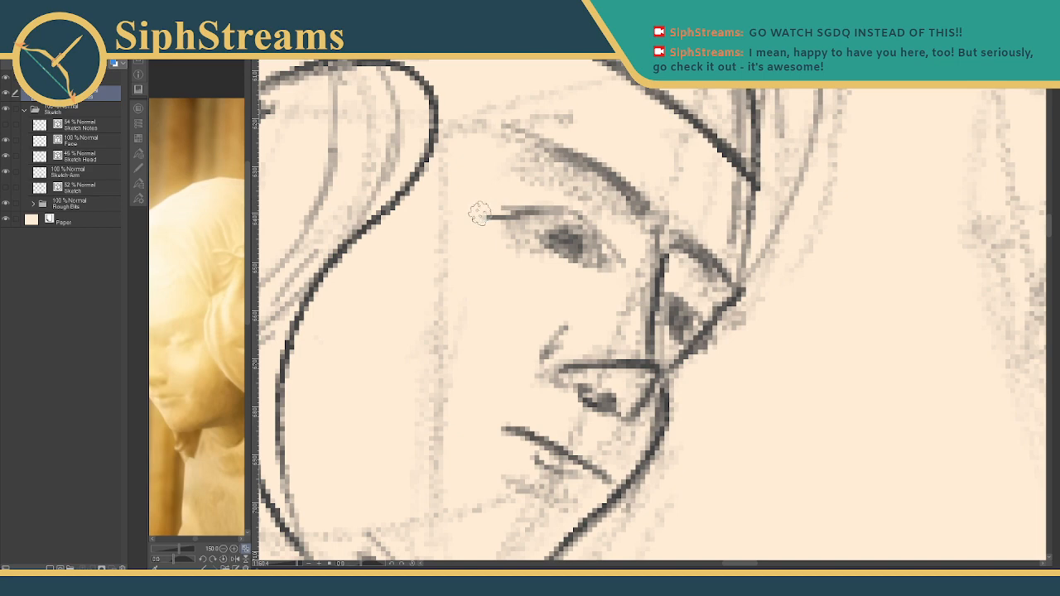
{"action": "mouse_move", "coordinate": [478, 217]}
{"action": "left_mouse_down"}
{"action": "mouse_move", "coordinate": [570, 219]}
{"action": "mouse_move", "coordinate": [590, 258]}
{"action": "left_mouse_up"}
{"action": "key", "text": "ctrl+z"}
{"action": "mouse_move", "coordinate": [487, 207]}
{"action": "left_mouse_down"}
{"action": "mouse_move", "coordinate": [600, 283]}
{"action": "mouse_move", "coordinate": [613, 252]}
{"action": "mouse_move", "coordinate": [554, 212]}
{"action": "mouse_move", "coordinate": [489, 217]}
{"action": "left_mouse_up"}
{"action": "key", "text": "ctrl+z"}
{"action": "left_click_drag", "start_coordinate": [569, 219], "coordinate": [492, 221]}
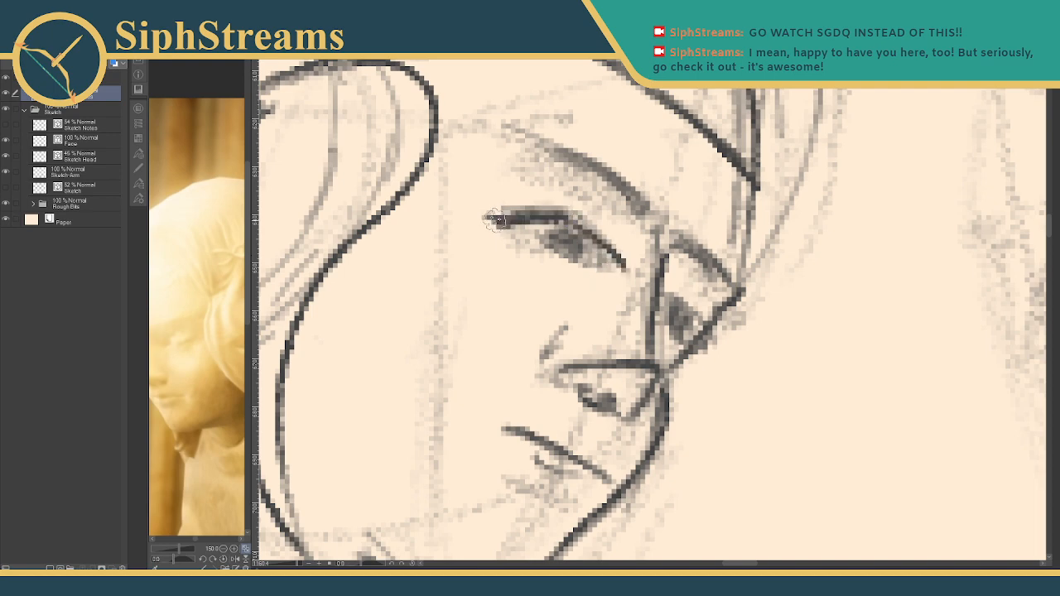
{"action": "left_click_drag", "start_coordinate": [531, 251], "coordinate": [613, 295]}
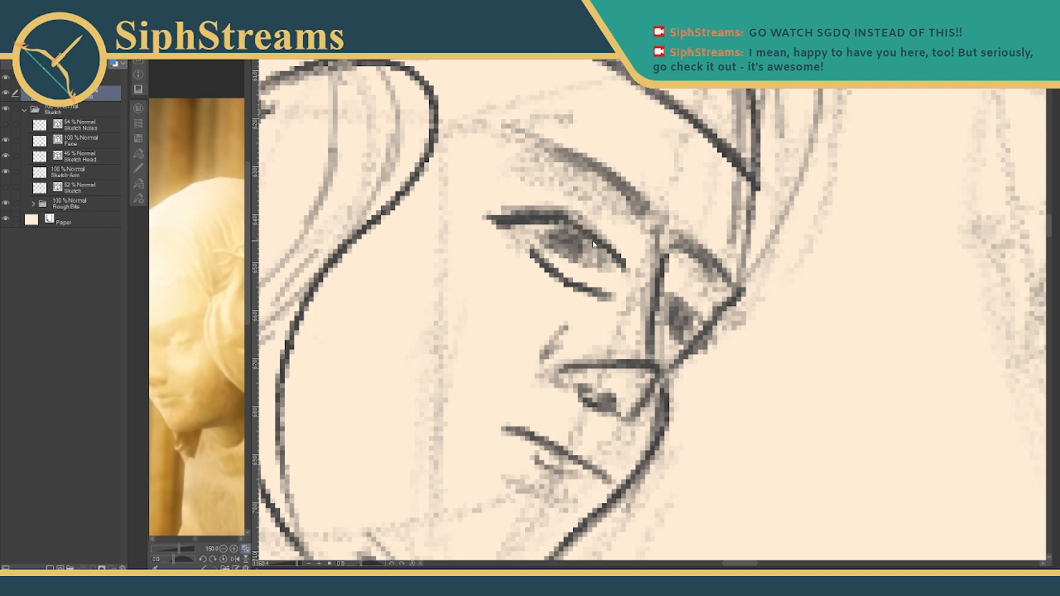
{"action": "key", "text": "ctrl+z"}
{"action": "key", "text": "ctrl+z"}
{"action": "key", "text": "ctrl+z"}
{"action": "key", "text": "ctrl+z"}
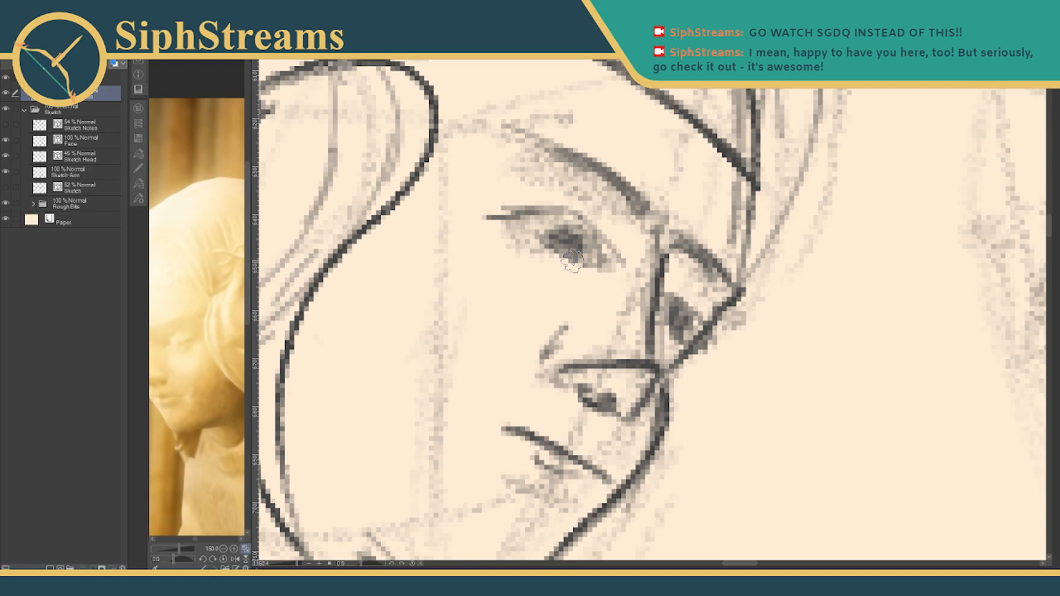
- Ink dark pupils and upper lids on both eyes and trace the two eyebrows over the sketch
{"action": "mouse_move", "coordinate": [586, 253]}
{"action": "left_mouse_down"}
{"action": "mouse_move", "coordinate": [575, 244]}
{"action": "mouse_move", "coordinate": [613, 257]}
{"action": "mouse_move", "coordinate": [557, 224]}
{"action": "mouse_move", "coordinate": [505, 229]}
{"action": "left_mouse_up"}
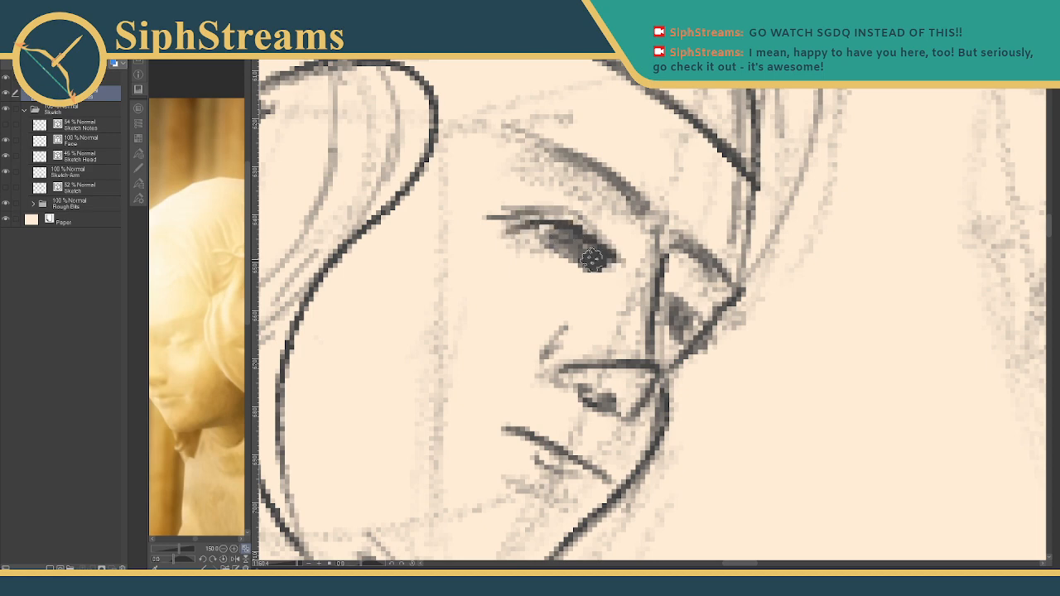
{"action": "mouse_move", "coordinate": [669, 321]}
{"action": "left_mouse_down"}
{"action": "mouse_move", "coordinate": [686, 340]}
{"action": "mouse_move", "coordinate": [692, 332]}
{"action": "mouse_move", "coordinate": [670, 312]}
{"action": "mouse_move", "coordinate": [699, 321]}
{"action": "left_mouse_up"}
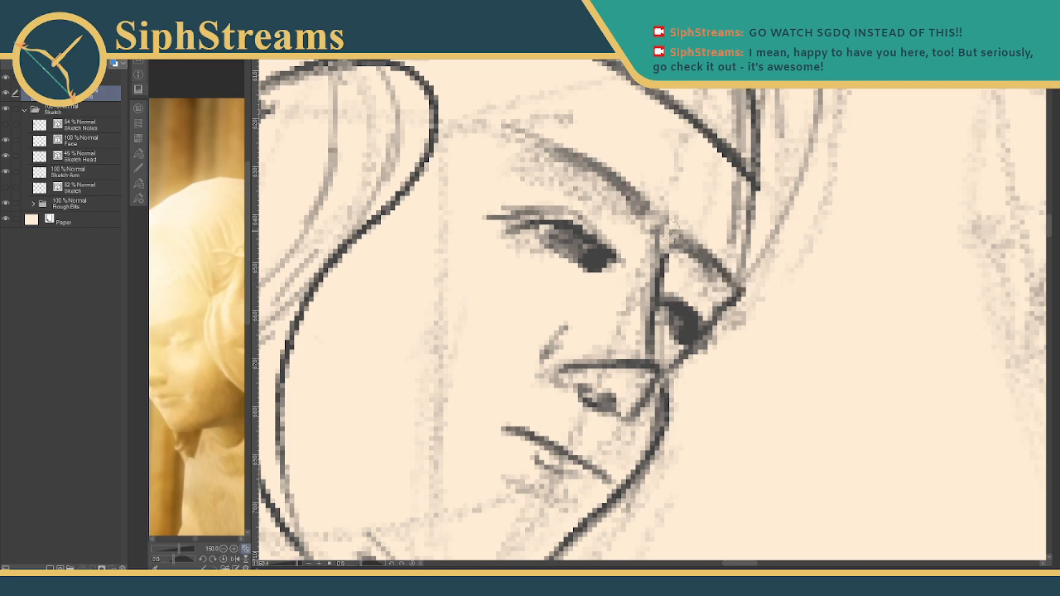
{"action": "left_click_drag", "start_coordinate": [722, 266], "coordinate": [591, 158]}
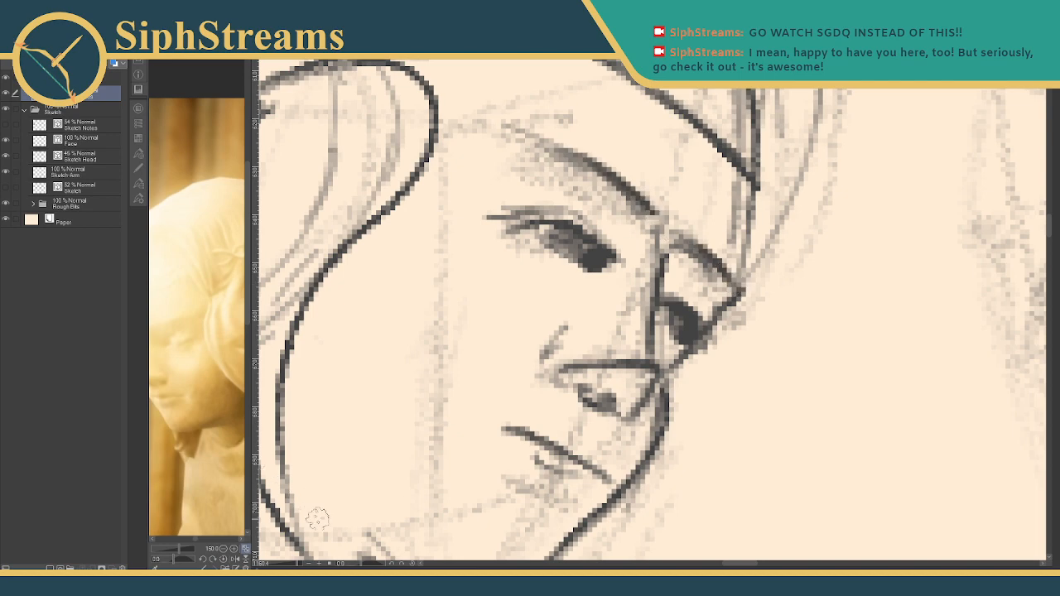
- Hide the Sketch folder and erase the stray marks outside the chin contour
{"action": "left_click_drag", "start_coordinate": [296, 564], "coordinate": [287, 564]}
{"action": "left_click", "coordinate": [6, 110]}
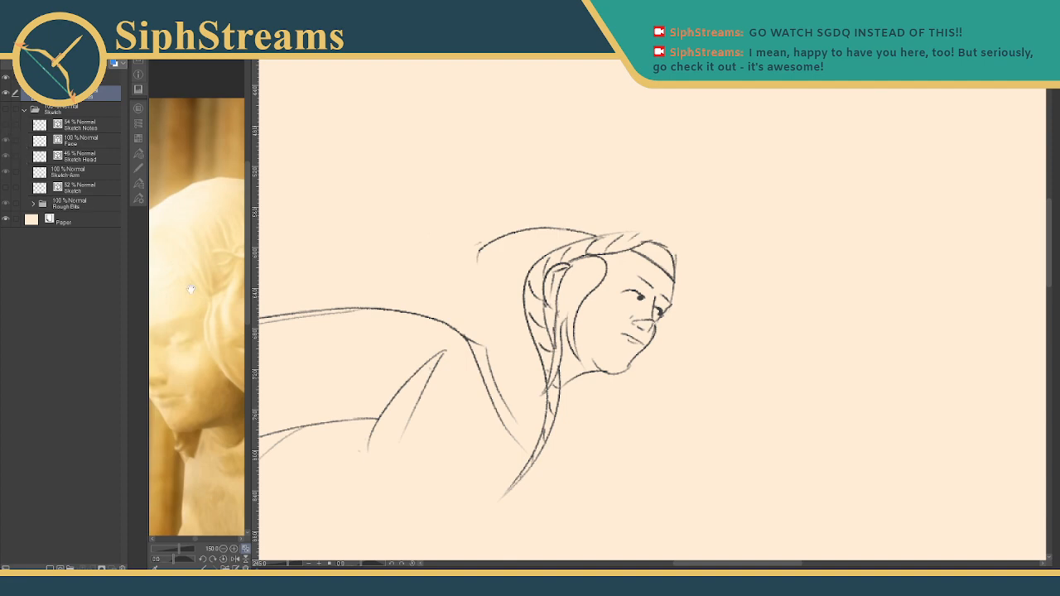
{"action": "mouse_move", "coordinate": [287, 564]}
{"action": "left_mouse_down"}
{"action": "mouse_move", "coordinate": [417, 365]}
{"action": "mouse_move", "coordinate": [401, 385]}
{"action": "left_mouse_up"}
{"action": "left_click_drag", "start_coordinate": [642, 356], "coordinate": [583, 400]}
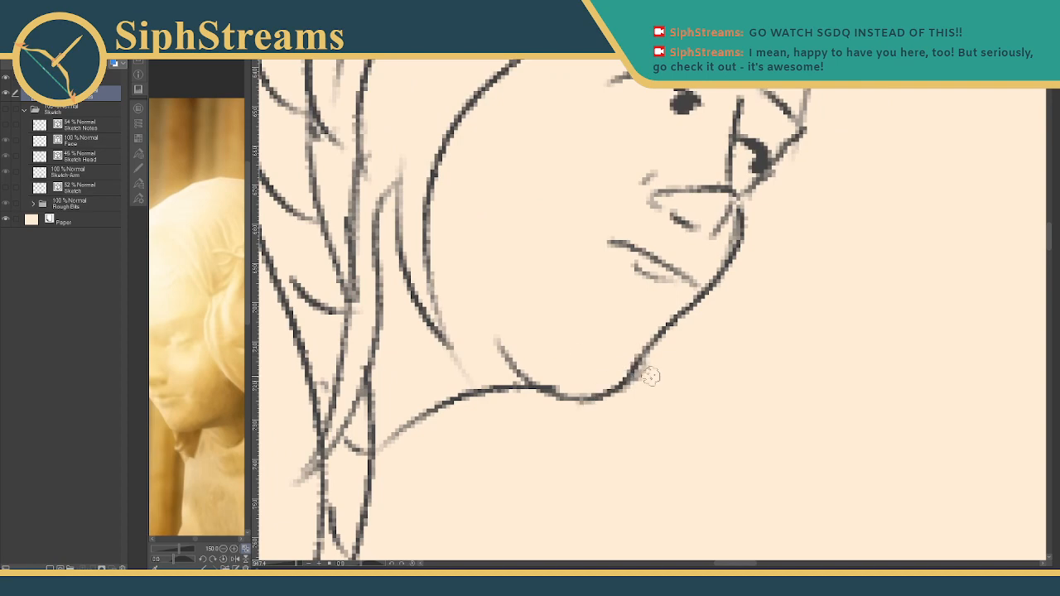
{"action": "key", "text": "e"}
{"action": "left_click_drag", "start_coordinate": [656, 372], "coordinate": [638, 398]}
{"action": "key", "text": "p"}
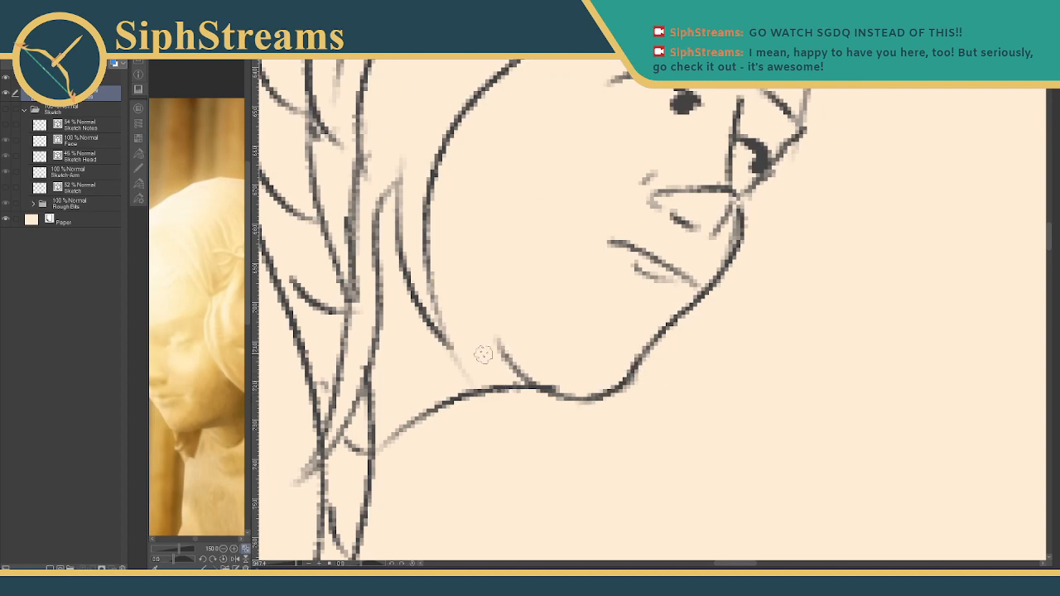
- Erase the face contour between the far eye and the mouth and redraw it as one smooth line
{"action": "mouse_move", "coordinate": [493, 314]}
{"action": "left_mouse_down"}
{"action": "mouse_move", "coordinate": [509, 365]}
{"action": "mouse_move", "coordinate": [438, 450]}
{"action": "mouse_move", "coordinate": [425, 448]}
{"action": "left_mouse_up"}
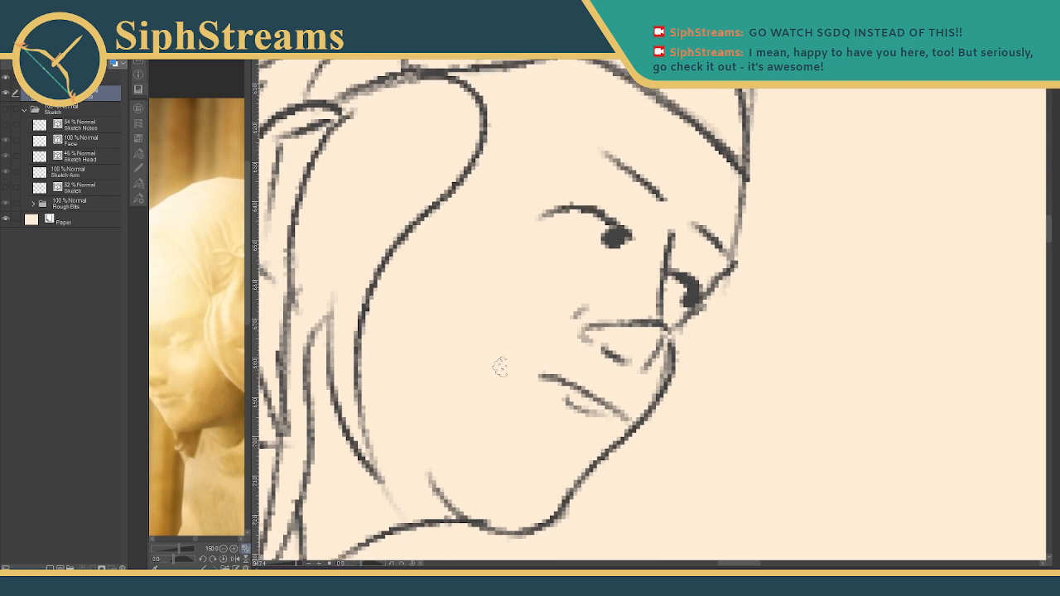
{"action": "mouse_move", "coordinate": [530, 361]}
{"action": "left_mouse_down"}
{"action": "mouse_move", "coordinate": [509, 401]}
{"action": "mouse_move", "coordinate": [450, 430]}
{"action": "left_mouse_up"}
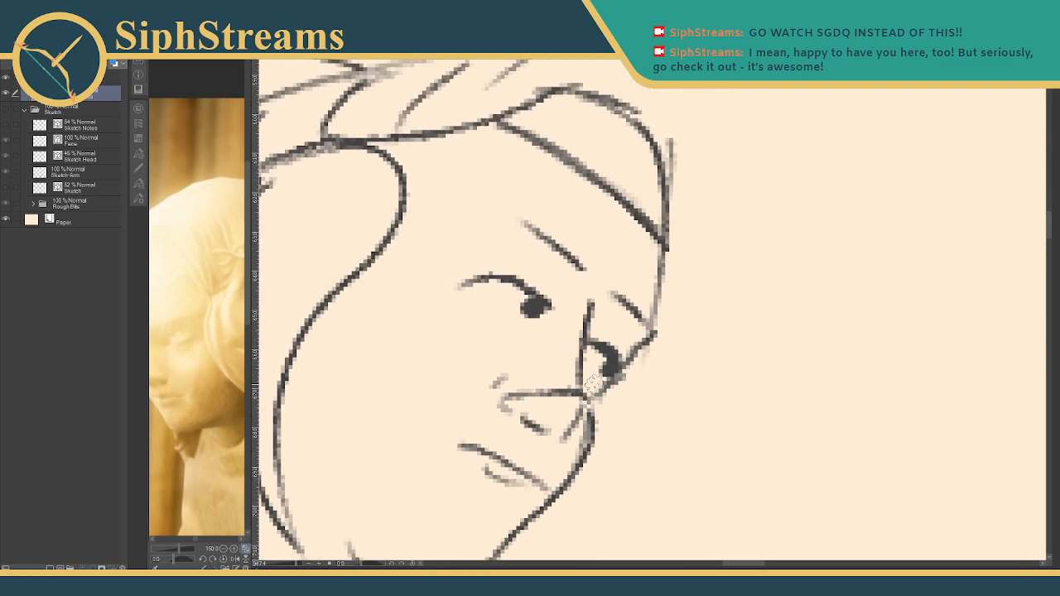
{"action": "left_click_drag", "start_coordinate": [597, 384], "coordinate": [596, 416]}
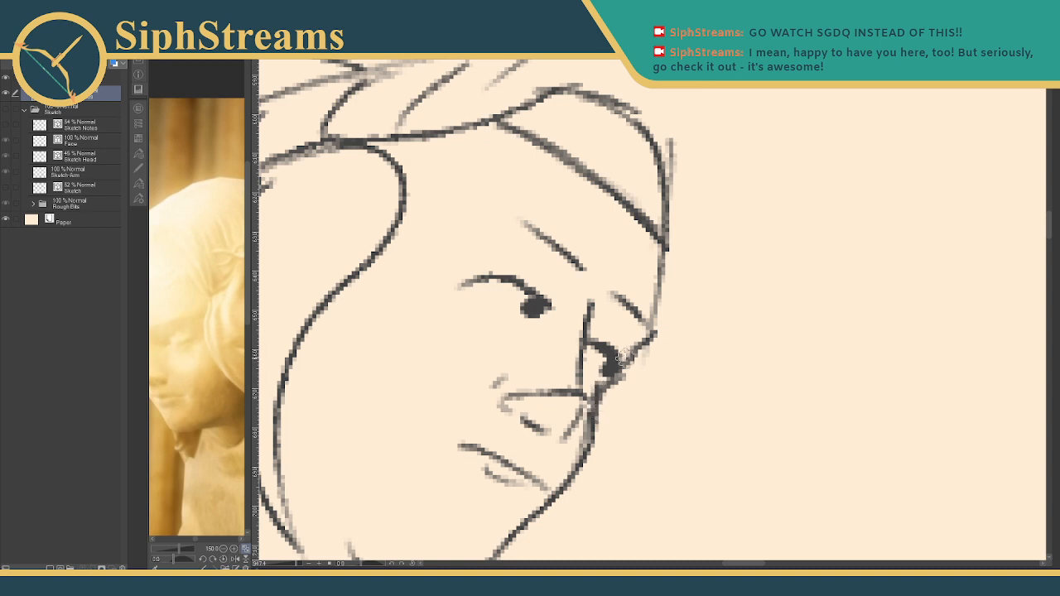
{"action": "left_click_drag", "start_coordinate": [625, 364], "coordinate": [654, 334]}
{"action": "key", "text": "e"}
{"action": "left_click_drag", "start_coordinate": [619, 385], "coordinate": [603, 427]}
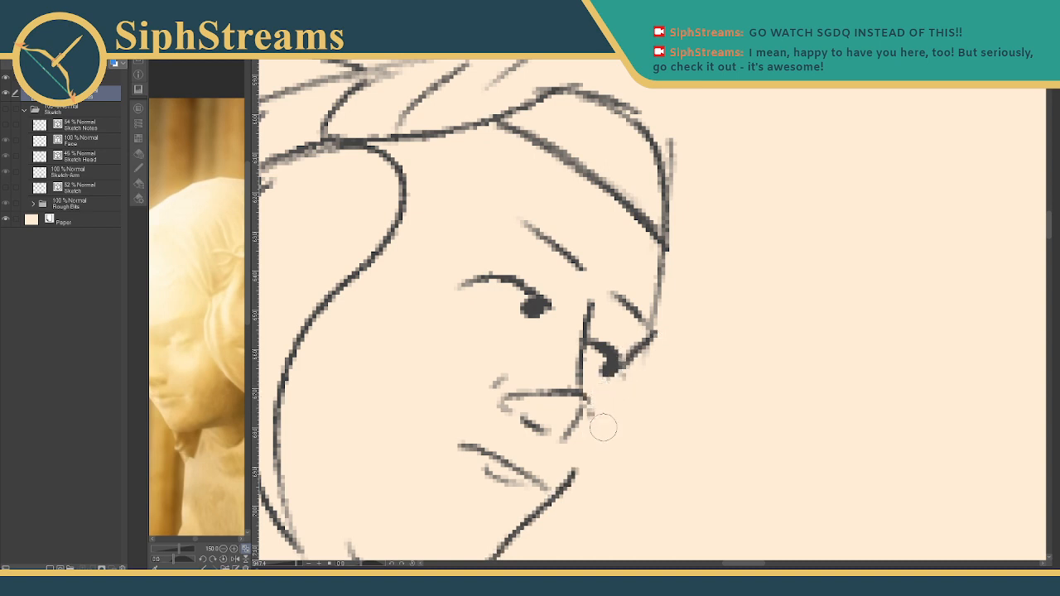
{"action": "key", "text": "p"}
{"action": "left_click_drag", "start_coordinate": [574, 472], "coordinate": [598, 377]}
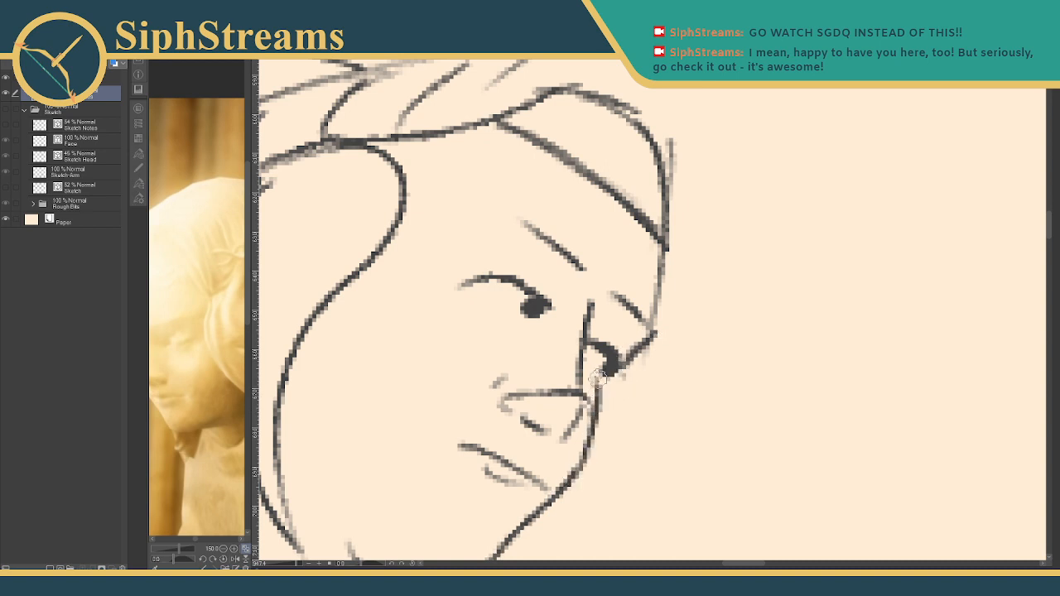
- Erase both inked eyes and thicken the two eyebrows with extra dark strokes
{"action": "mouse_move", "coordinate": [497, 306]}
{"action": "left_mouse_down"}
{"action": "mouse_move", "coordinate": [552, 318]}
{"action": "mouse_move", "coordinate": [465, 282]}
{"action": "mouse_move", "coordinate": [526, 280]}
{"action": "left_mouse_up"}
{"action": "key", "text": "ctrl+z"}
{"action": "key", "text": "e"}
{"action": "mouse_move", "coordinate": [599, 328]}
{"action": "left_mouse_down"}
{"action": "mouse_move", "coordinate": [609, 364]}
{"action": "mouse_move", "coordinate": [603, 352]}
{"action": "left_mouse_up"}
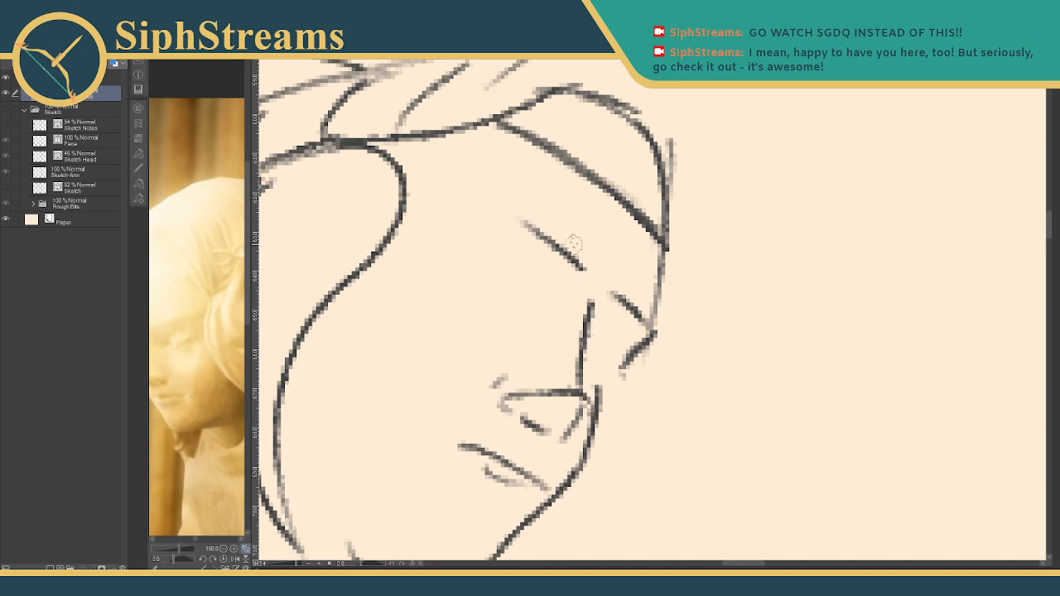
{"action": "mouse_move", "coordinate": [581, 275]}
{"action": "left_mouse_down"}
{"action": "mouse_move", "coordinate": [497, 241]}
{"action": "mouse_move", "coordinate": [567, 260]}
{"action": "mouse_move", "coordinate": [510, 244]}
{"action": "mouse_move", "coordinate": [569, 266]}
{"action": "mouse_move", "coordinate": [543, 250]}
{"action": "mouse_move", "coordinate": [637, 317]}
{"action": "left_mouse_up"}
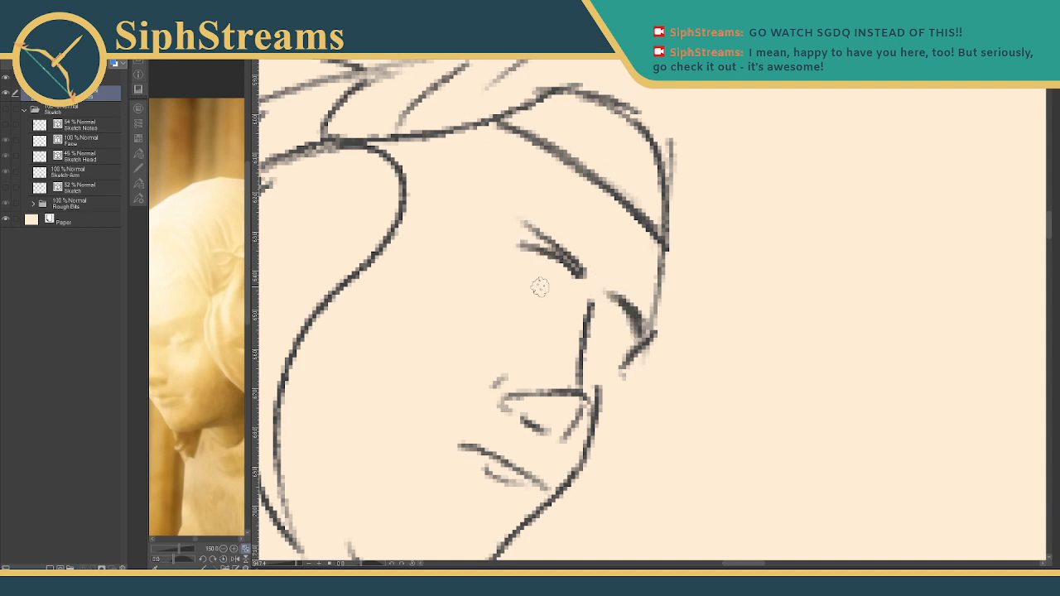
{"action": "left_click_drag", "start_coordinate": [519, 232], "coordinate": [552, 247]}
- Try drawing both eyes with ring-shaped irises and slanted upper lids, and erase them
{"action": "left_click_drag", "start_coordinate": [546, 290], "coordinate": [507, 285]}
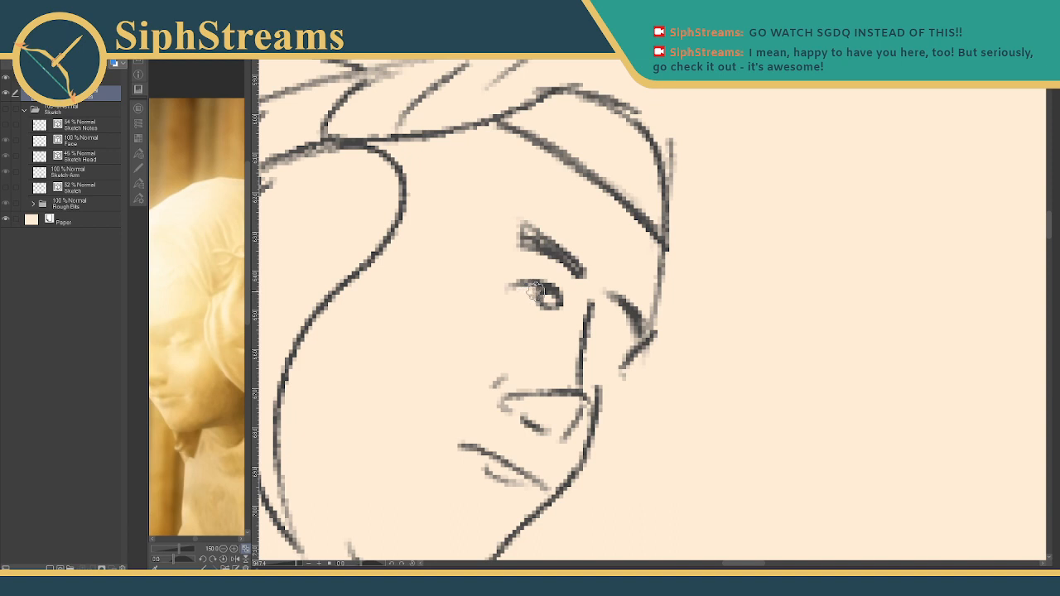
{"action": "key", "text": "ctrl+z"}
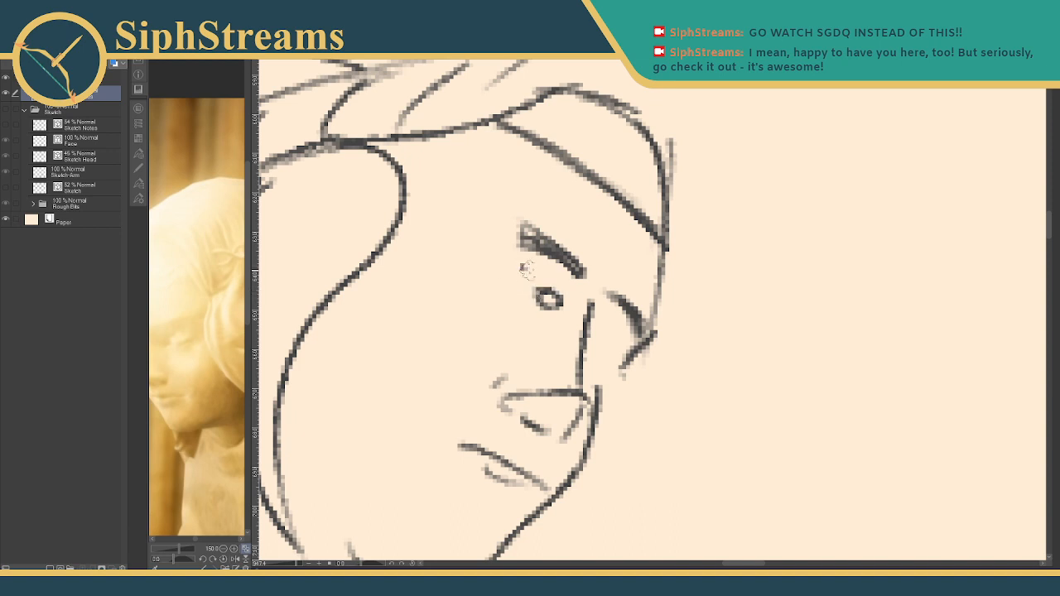
{"action": "left_click_drag", "start_coordinate": [522, 268], "coordinate": [548, 286]}
{"action": "mouse_move", "coordinate": [608, 340]}
{"action": "left_mouse_down"}
{"action": "mouse_move", "coordinate": [621, 352]}
{"action": "mouse_move", "coordinate": [613, 364]}
{"action": "mouse_move", "coordinate": [550, 365]}
{"action": "mouse_move", "coordinate": [627, 357]}
{"action": "left_mouse_up"}
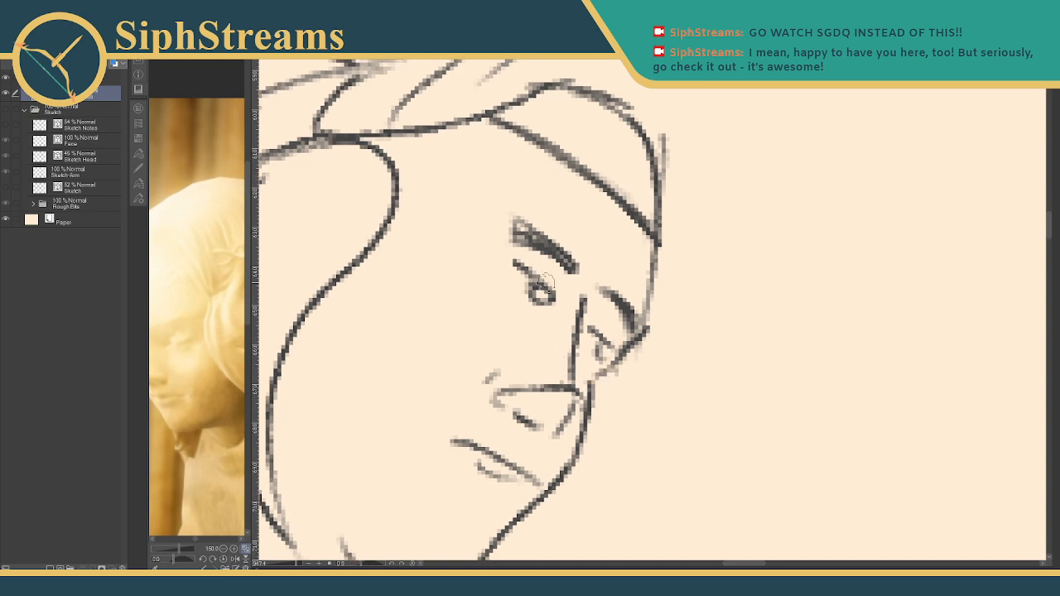
{"action": "key", "text": "e"}
{"action": "mouse_move", "coordinate": [526, 295]}
{"action": "left_mouse_down"}
{"action": "mouse_move", "coordinate": [520, 267]}
{"action": "mouse_move", "coordinate": [558, 299]}
{"action": "mouse_move", "coordinate": [492, 267]}
{"action": "mouse_move", "coordinate": [591, 328]}
{"action": "left_mouse_up"}
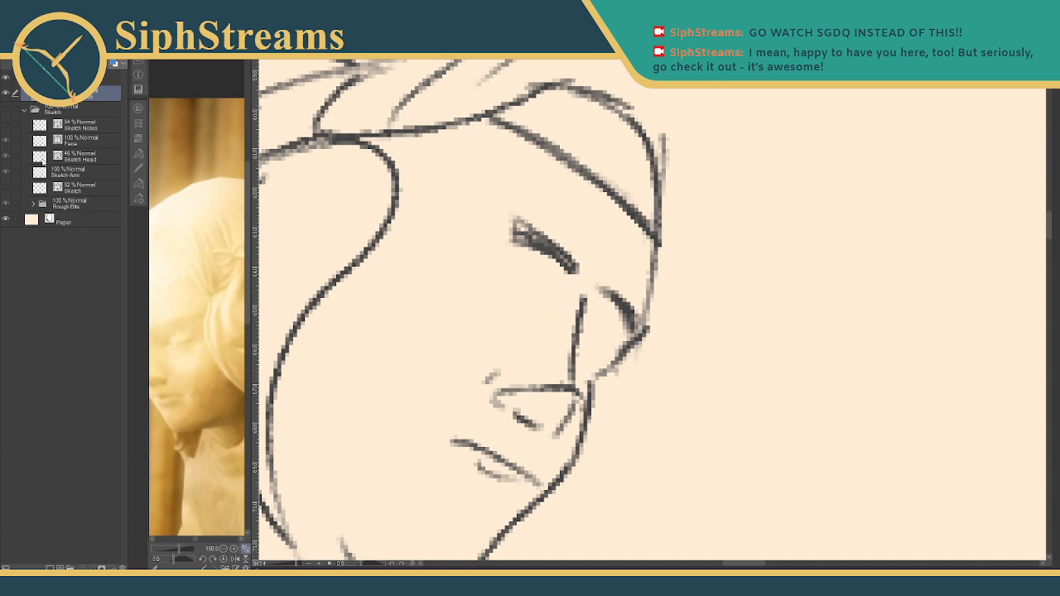
- Show the Sketch folder again and ink the pupils and lid lines of both eyes over the sketched ones
{"action": "left_click", "coordinate": [6, 110]}
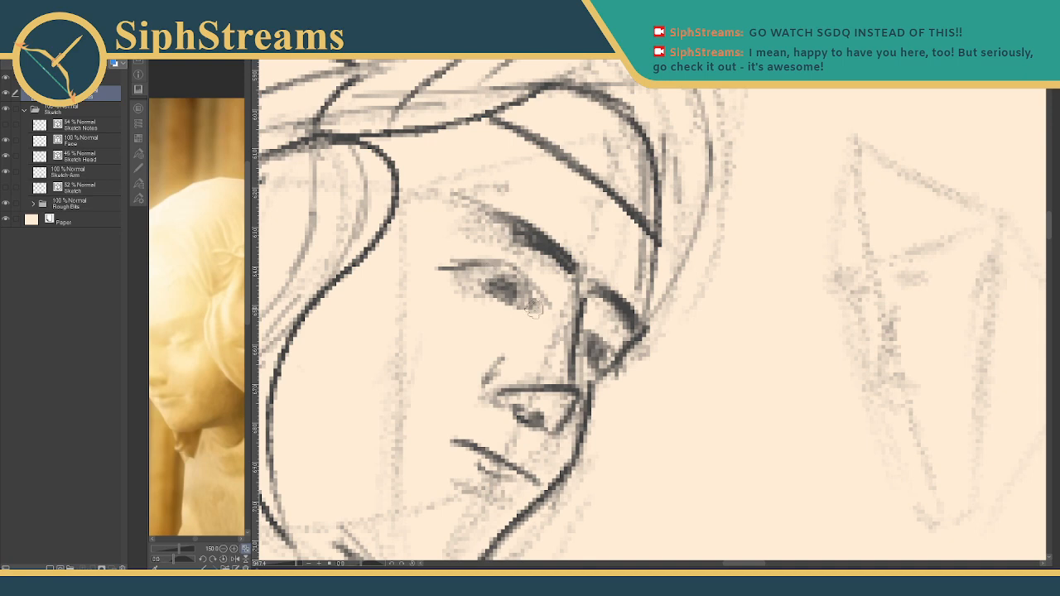
{"action": "mouse_move", "coordinate": [534, 309]}
{"action": "left_mouse_down"}
{"action": "mouse_move", "coordinate": [574, 299]}
{"action": "mouse_move", "coordinate": [541, 298]}
{"action": "mouse_move", "coordinate": [560, 307]}
{"action": "mouse_move", "coordinate": [557, 293]}
{"action": "mouse_move", "coordinate": [570, 299]}
{"action": "mouse_move", "coordinate": [489, 283]}
{"action": "mouse_move", "coordinate": [555, 298]}
{"action": "mouse_move", "coordinate": [538, 284]}
{"action": "mouse_move", "coordinate": [507, 290]}
{"action": "left_mouse_up"}
{"action": "key", "text": "ctrl+z"}
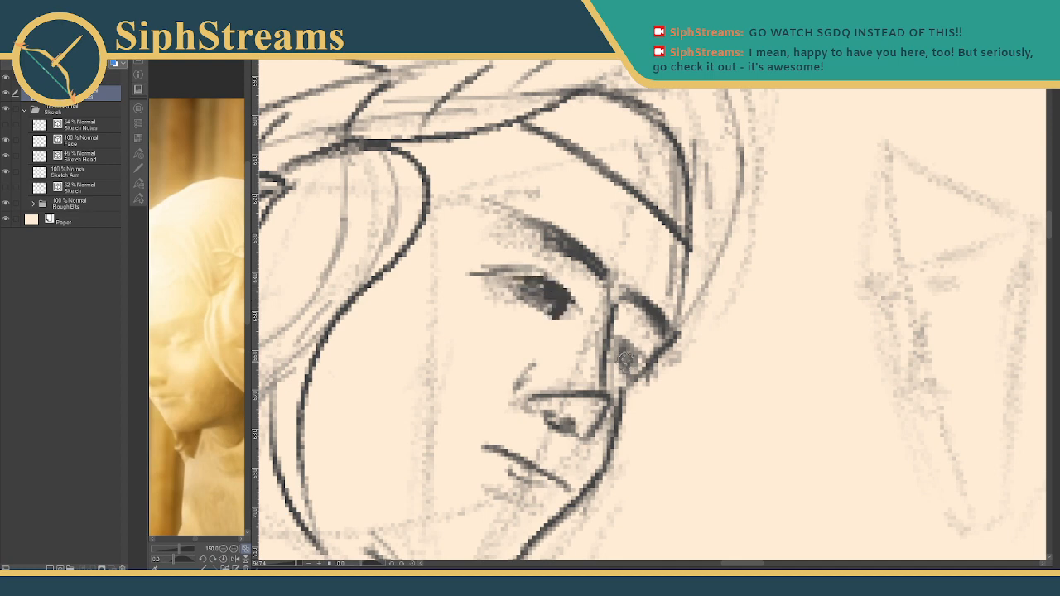
{"action": "mouse_move", "coordinate": [628, 354]}
{"action": "left_mouse_down"}
{"action": "mouse_move", "coordinate": [638, 371]}
{"action": "mouse_move", "coordinate": [610, 344]}
{"action": "mouse_move", "coordinate": [634, 370]}
{"action": "mouse_move", "coordinate": [627, 356]}
{"action": "left_mouse_up"}
{"action": "left_click_drag", "start_coordinate": [508, 293], "coordinate": [552, 320]}
{"action": "left_click_drag", "start_coordinate": [537, 277], "coordinate": [484, 269]}
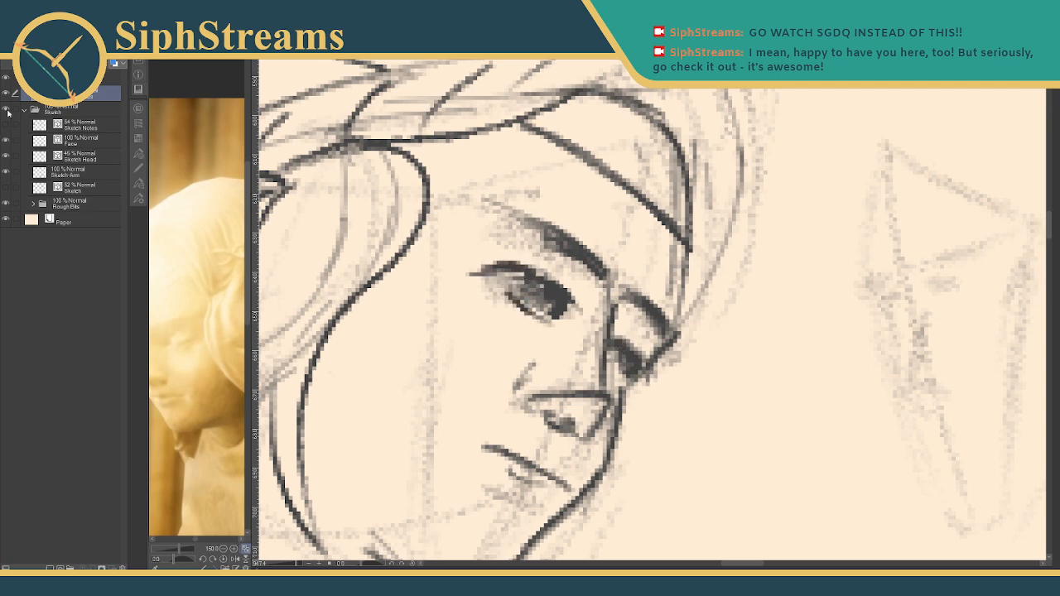
- Hide the Sketch folder and erase both inked eyebrows
{"action": "left_click", "coordinate": [5, 110]}
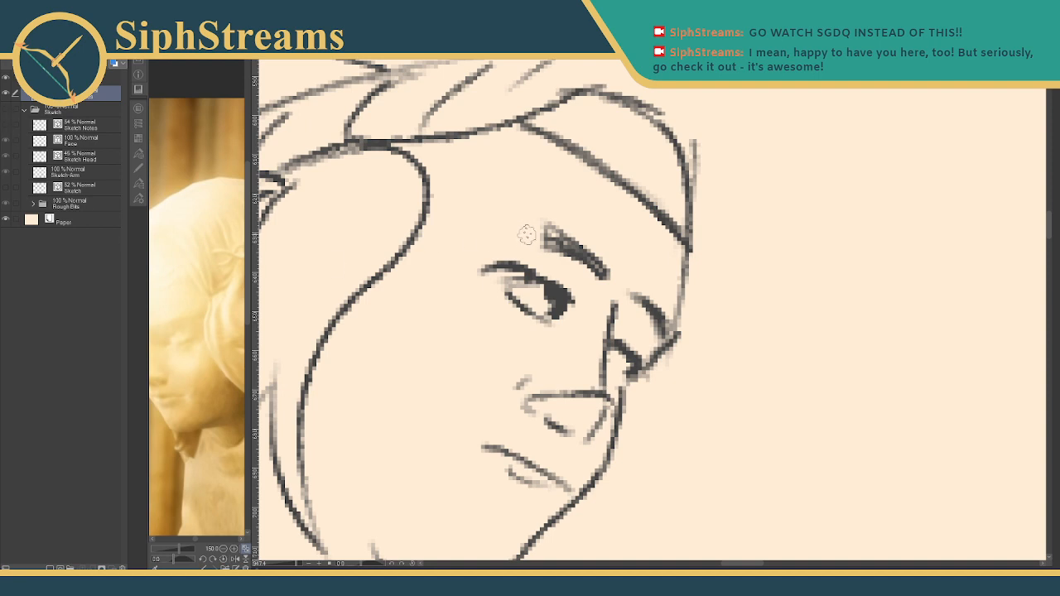
{"action": "key", "text": "e"}
{"action": "mouse_move", "coordinate": [542, 243]}
{"action": "left_mouse_down"}
{"action": "mouse_move", "coordinate": [581, 265]}
{"action": "mouse_move", "coordinate": [570, 242]}
{"action": "mouse_move", "coordinate": [596, 266]}
{"action": "mouse_move", "coordinate": [558, 256]}
{"action": "left_mouse_up"}
{"action": "mouse_move", "coordinate": [640, 294]}
{"action": "left_mouse_down"}
{"action": "mouse_move", "coordinate": [624, 283]}
{"action": "mouse_move", "coordinate": [656, 330]}
{"action": "mouse_move", "coordinate": [640, 300]}
{"action": "left_mouse_up"}
{"action": "key", "text": "p"}
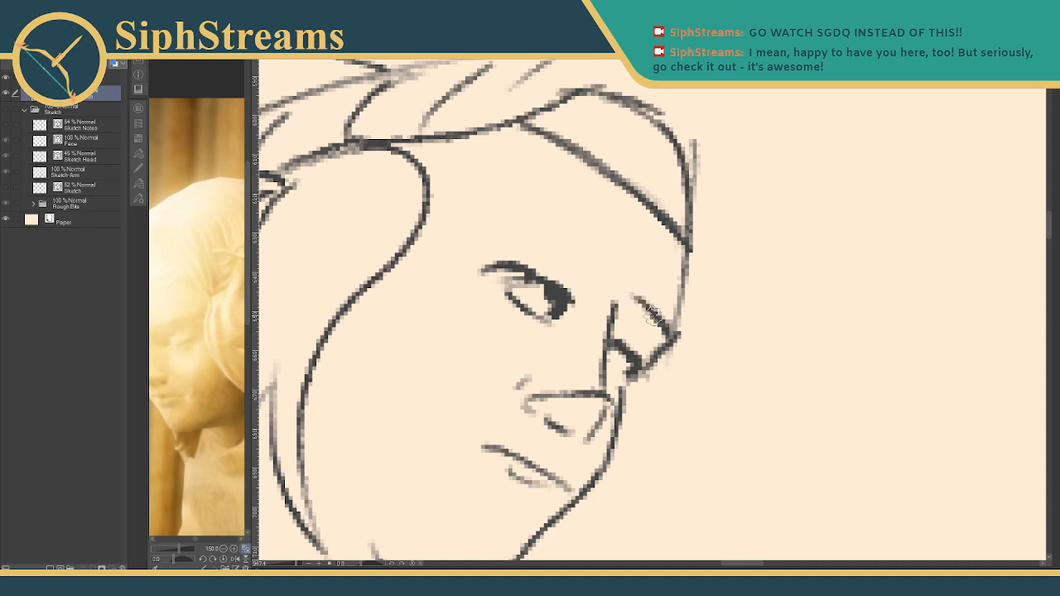
- Try redrawing the eyebrows with single slanted strokes, and undo the latest strokes
{"action": "key", "text": "ctrl+z"}
{"action": "left_click_drag", "start_coordinate": [674, 335], "coordinate": [642, 284]}
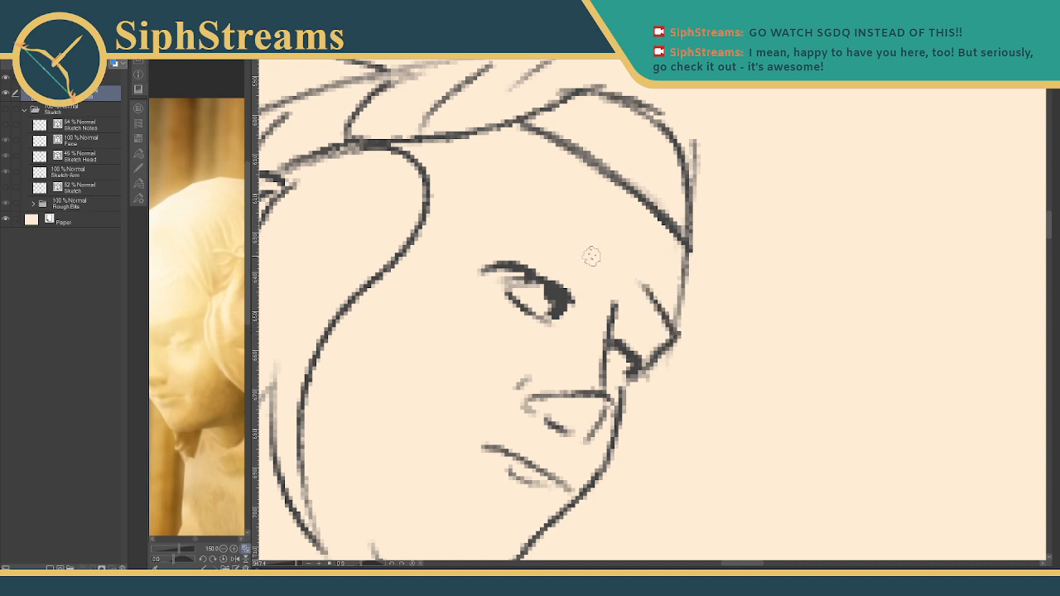
{"action": "mouse_move", "coordinate": [594, 259]}
{"action": "left_mouse_down"}
{"action": "mouse_move", "coordinate": [534, 236]}
{"action": "mouse_move", "coordinate": [627, 287]}
{"action": "mouse_move", "coordinate": [656, 331]}
{"action": "left_mouse_up"}
{"action": "key", "text": "ctrl+z"}
{"action": "key", "text": "ctrl+z"}
{"action": "key", "text": "ctrl+z"}
- Try drawing both eyebrows as short, thick, solid dark shapes, and undo them along with the thin far eyebrow stroke
{"action": "mouse_move", "coordinate": [543, 234]}
{"action": "left_mouse_down"}
{"action": "mouse_move", "coordinate": [603, 251]}
{"action": "mouse_move", "coordinate": [574, 234]}
{"action": "left_mouse_up"}
{"action": "mouse_move", "coordinate": [640, 283]}
{"action": "left_mouse_down"}
{"action": "mouse_move", "coordinate": [665, 296]}
{"action": "mouse_move", "coordinate": [648, 286]}
{"action": "left_mouse_up"}
{"action": "mouse_move", "coordinate": [585, 249]}
{"action": "left_mouse_down"}
{"action": "mouse_move", "coordinate": [555, 240]}
{"action": "mouse_move", "coordinate": [607, 248]}
{"action": "mouse_move", "coordinate": [555, 242]}
{"action": "mouse_move", "coordinate": [604, 241]}
{"action": "mouse_move", "coordinate": [579, 247]}
{"action": "left_mouse_up"}
{"action": "mouse_move", "coordinate": [642, 280]}
{"action": "left_mouse_down"}
{"action": "mouse_move", "coordinate": [666, 306]}
{"action": "mouse_move", "coordinate": [648, 280]}
{"action": "mouse_move", "coordinate": [660, 293]}
{"action": "mouse_move", "coordinate": [627, 308]}
{"action": "left_mouse_up"}
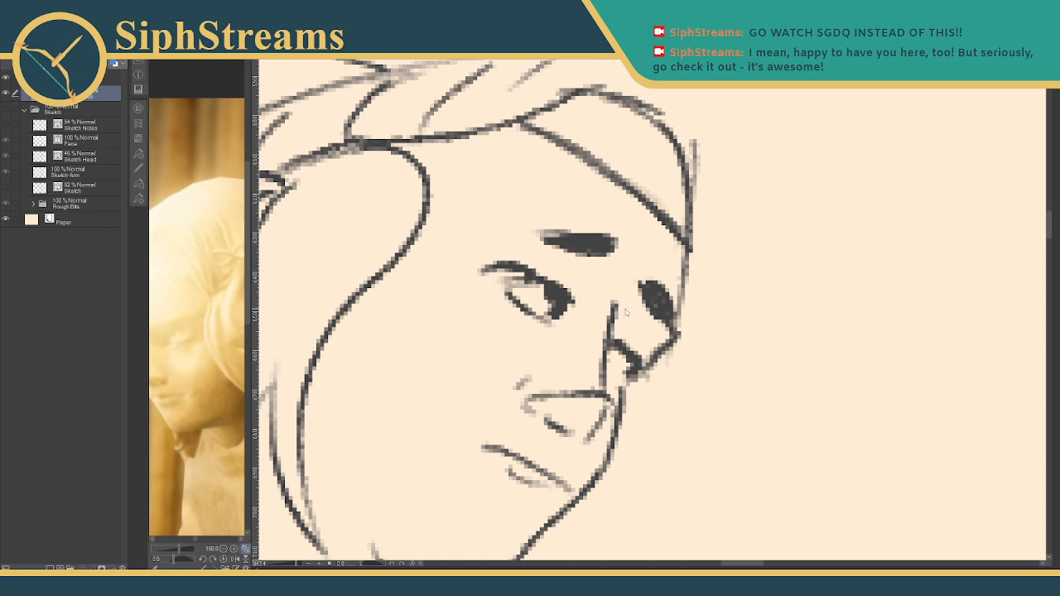
{"action": "key", "text": "ctrl+z"}
{"action": "key", "text": "ctrl+z"}
{"action": "key", "text": "ctrl+z"}
{"action": "key", "text": "ctrl+z"}
{"action": "key", "text": "ctrl+z"}
{"action": "key", "text": "ctrl+z"}
{"action": "key", "text": "ctrl+z"}
{"action": "key", "text": "ctrl+z"}
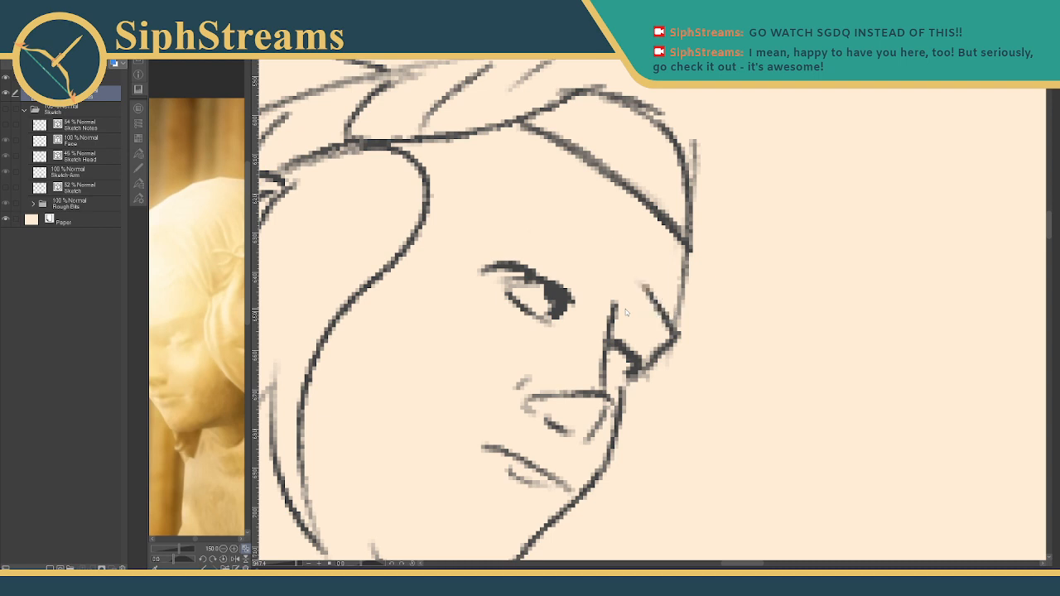
{"action": "key", "text": "ctrl+z"}
- Draw each eyebrow as one short dark stroke sloping down above its eye
{"action": "left_click_drag", "start_coordinate": [608, 265], "coordinate": [540, 235]}
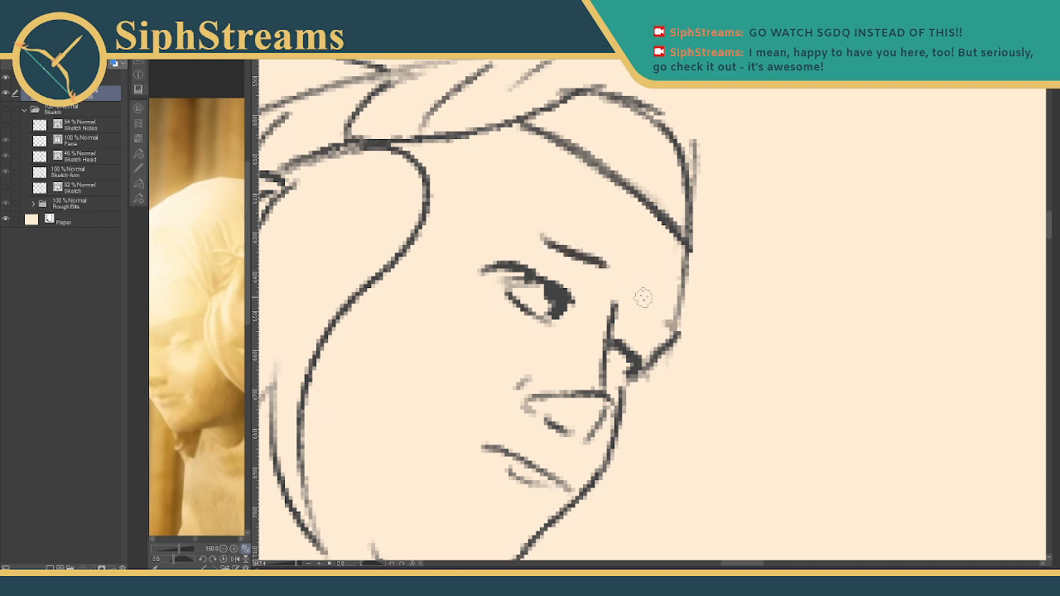
{"action": "mouse_move", "coordinate": [632, 290]}
{"action": "left_mouse_down"}
{"action": "mouse_move", "coordinate": [697, 330]}
{"action": "mouse_move", "coordinate": [655, 319]}
{"action": "mouse_move", "coordinate": [726, 257]}
{"action": "left_mouse_up"}
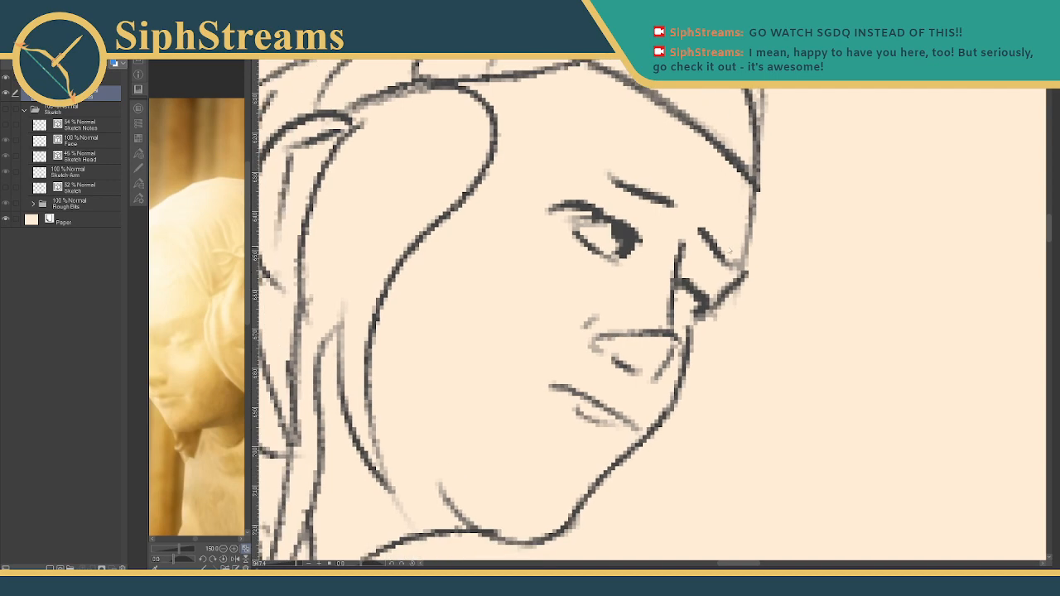
{"action": "mouse_move", "coordinate": [297, 566]}
{"action": "left_mouse_down"}
{"action": "mouse_move", "coordinate": [275, 560]}
{"action": "mouse_move", "coordinate": [295, 565]}
{"action": "left_mouse_up"}
{"action": "left_click_drag", "start_coordinate": [642, 243], "coordinate": [643, 258]}
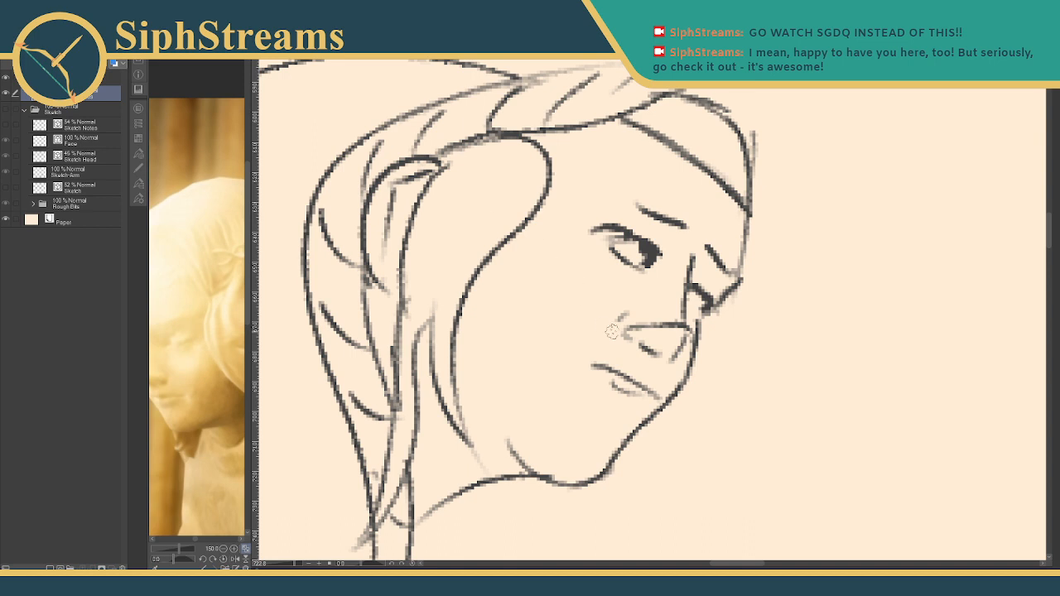
{"action": "left_click_drag", "start_coordinate": [509, 316], "coordinate": [603, 307]}
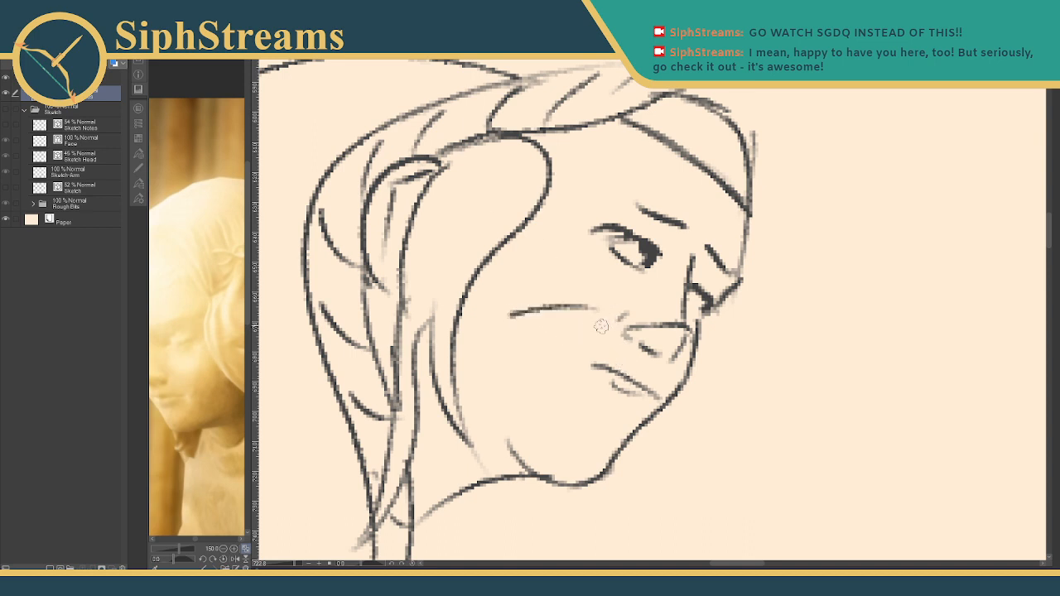
{"action": "left_click_drag", "start_coordinate": [517, 272], "coordinate": [598, 288]}
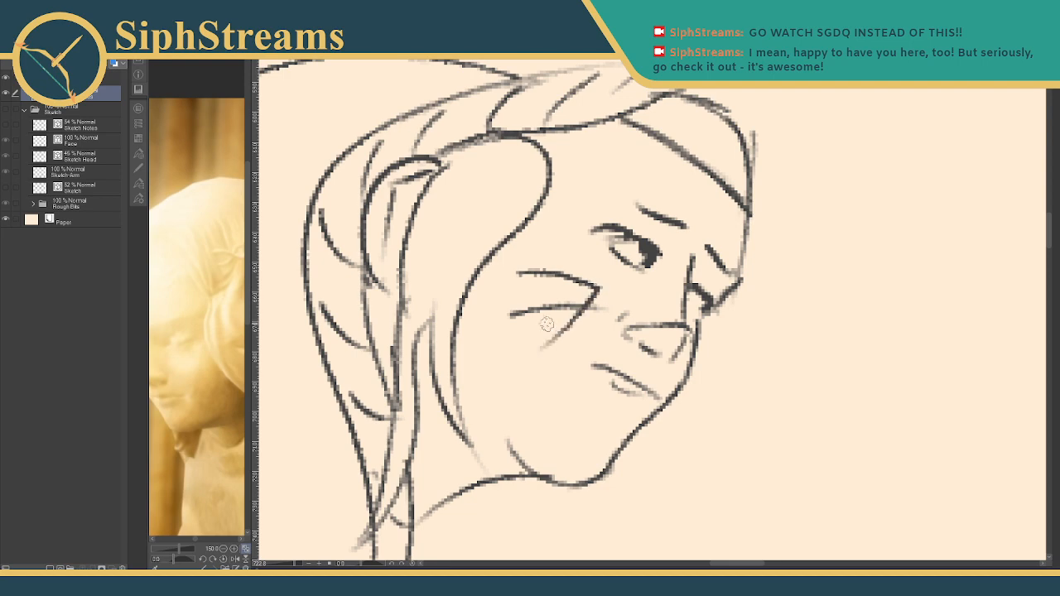
{"action": "key", "text": "ctrl+z"}
{"action": "key", "text": "ctrl+z"}
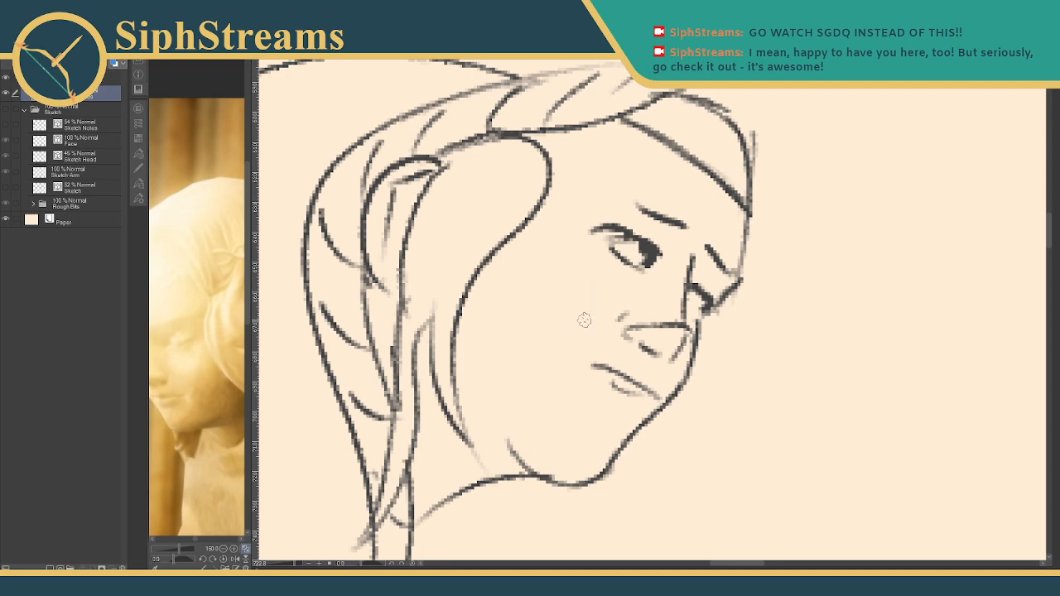
- Redraw the loose hair strand sweeping back across the side braid, erase the old overlapping lines and tidy the plait marks below
{"action": "left_click_drag", "start_coordinate": [530, 284], "coordinate": [619, 275]}
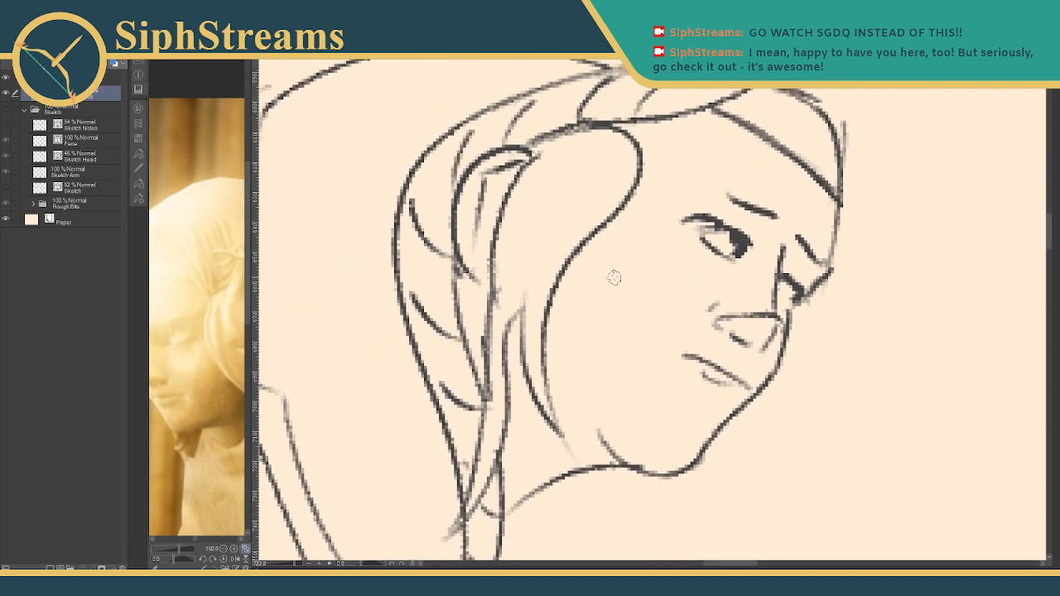
{"action": "mouse_move", "coordinate": [500, 282]}
{"action": "left_mouse_down"}
{"action": "mouse_move", "coordinate": [370, 460]}
{"action": "mouse_move", "coordinate": [522, 300]}
{"action": "mouse_move", "coordinate": [502, 447]}
{"action": "left_mouse_up"}
{"action": "key", "text": "e"}
{"action": "mouse_move", "coordinate": [492, 366]}
{"action": "left_mouse_down"}
{"action": "mouse_move", "coordinate": [487, 480]}
{"action": "mouse_move", "coordinate": [444, 526]}
{"action": "left_mouse_up"}
{"action": "left_click_drag", "start_coordinate": [486, 399], "coordinate": [497, 466]}
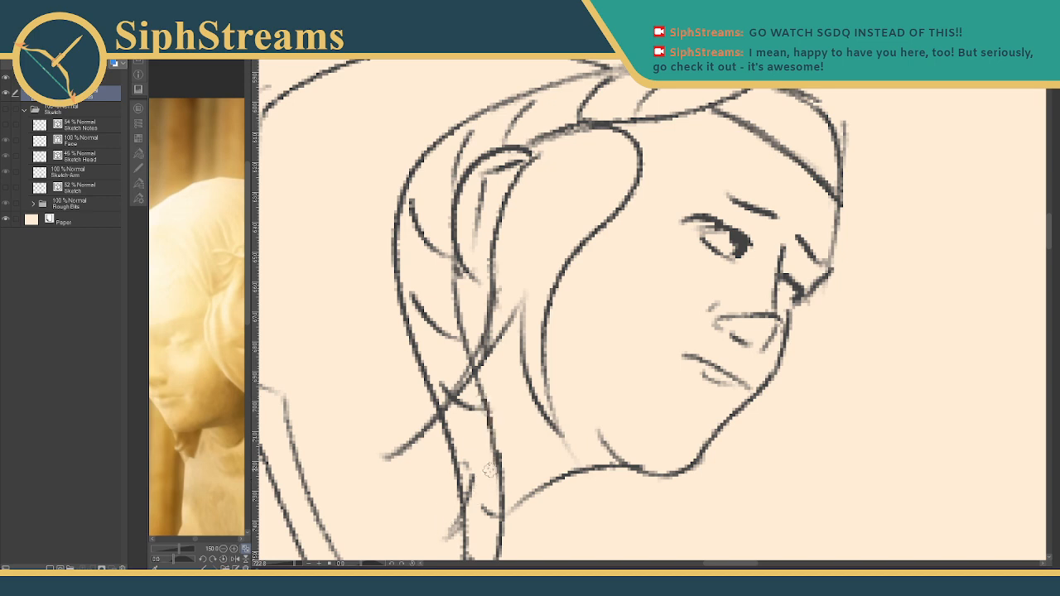
{"action": "key", "text": "e"}
{"action": "left_click_drag", "start_coordinate": [447, 532], "coordinate": [454, 527]}
{"action": "left_click", "coordinate": [483, 469], "text": "ctrl"}
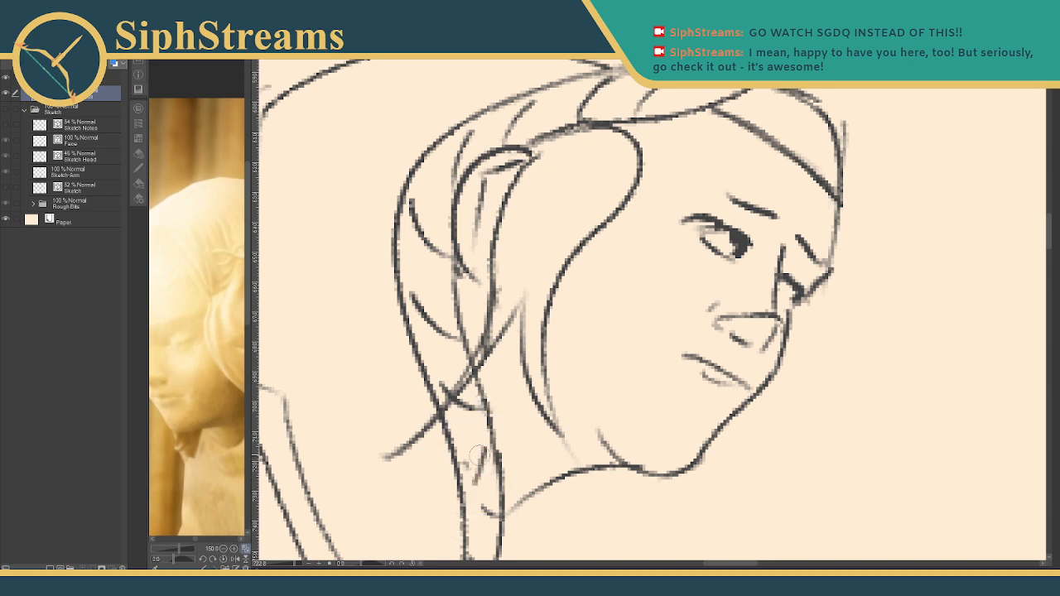
{"action": "mouse_move", "coordinate": [471, 492]}
{"action": "left_mouse_down"}
{"action": "mouse_move", "coordinate": [472, 445]}
{"action": "mouse_move", "coordinate": [460, 442]}
{"action": "mouse_move", "coordinate": [493, 456]}
{"action": "left_mouse_up"}
{"action": "key", "text": "p"}
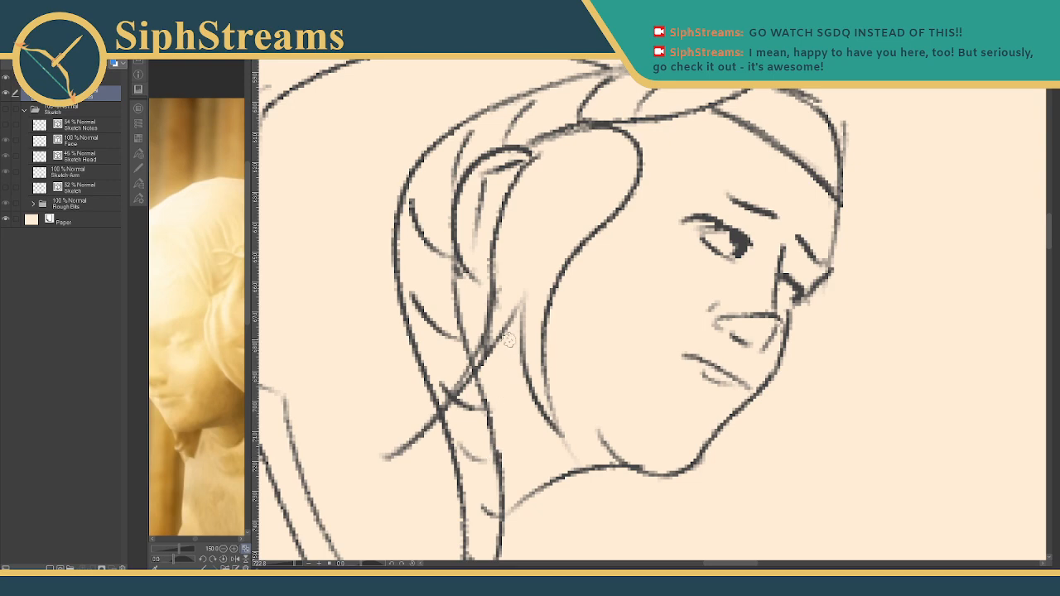
- Extend the hair edge in front of the ear back toward the braid and erase the old lock lines beside the jaw
{"action": "scroll", "coordinate": [514, 343], "scroll_direction": "up", "scroll_amount": 2}
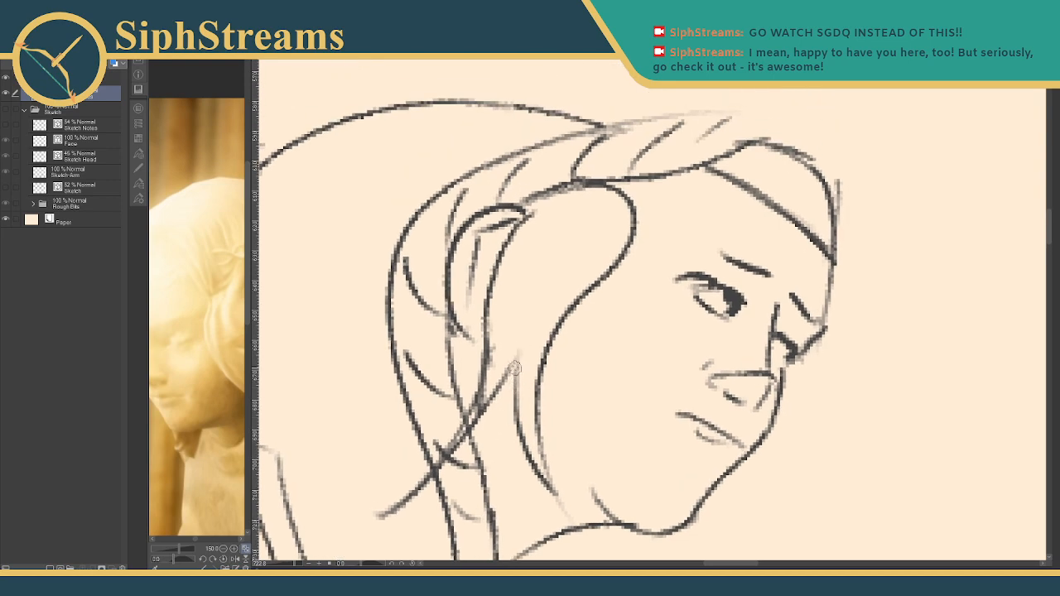
{"action": "left_click_drag", "start_coordinate": [515, 371], "coordinate": [490, 448]}
{"action": "key", "text": "ctrl+z"}
{"action": "mouse_move", "coordinate": [512, 366]}
{"action": "left_mouse_down"}
{"action": "mouse_move", "coordinate": [474, 431]}
{"action": "mouse_move", "coordinate": [552, 360]}
{"action": "left_mouse_up"}
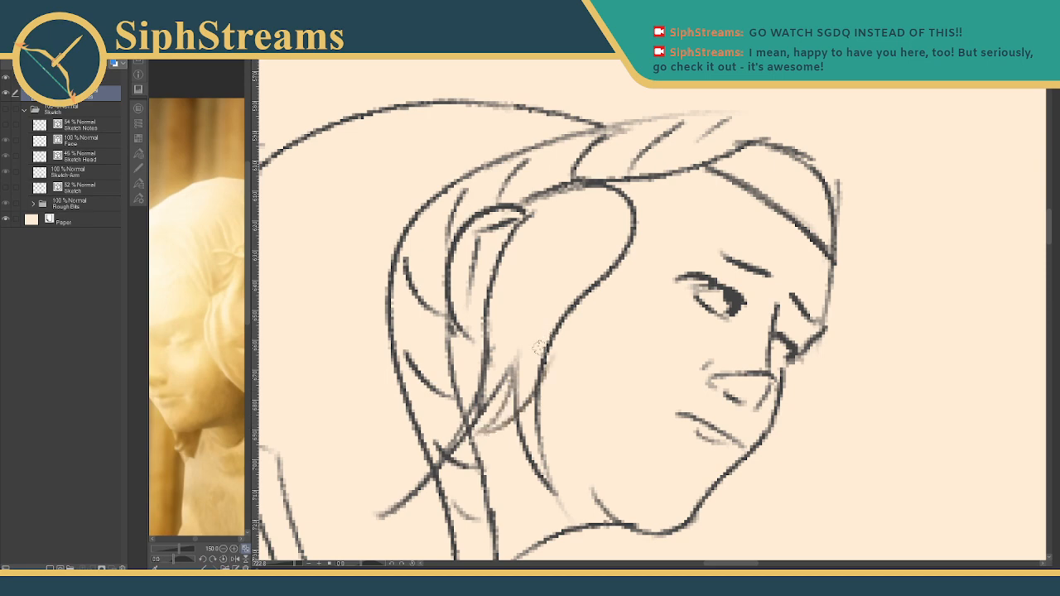
{"action": "key", "text": "e"}
{"action": "mouse_move", "coordinate": [539, 407]}
{"action": "left_mouse_down"}
{"action": "mouse_move", "coordinate": [533, 426]}
{"action": "mouse_move", "coordinate": [519, 288]}
{"action": "mouse_move", "coordinate": [519, 354]}
{"action": "left_mouse_up"}
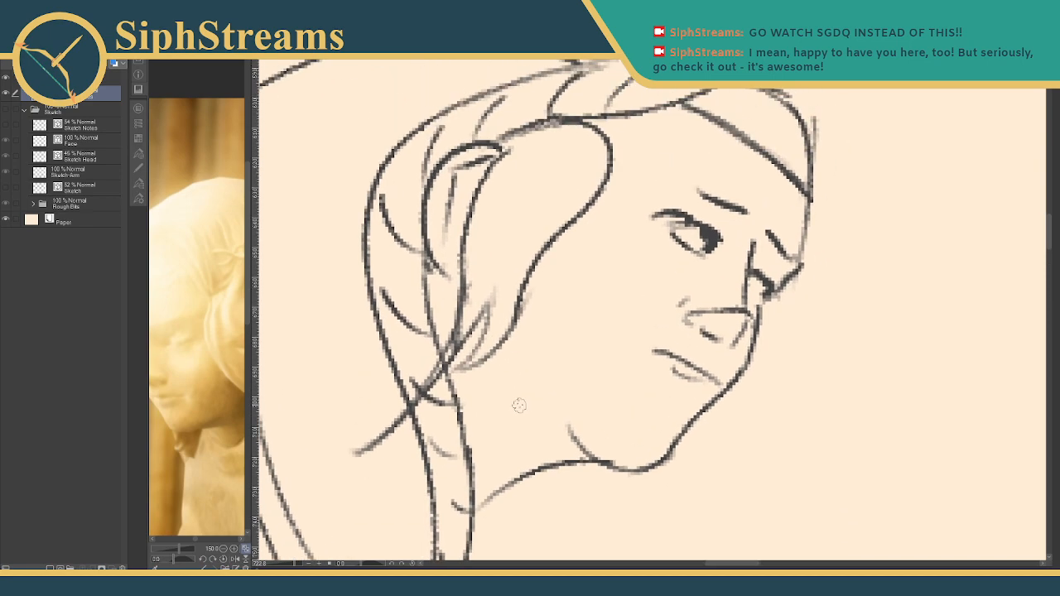
- Check the figure as a whole, and show the Sketch folder as a guide around the head
{"action": "left_click_drag", "start_coordinate": [296, 565], "coordinate": [289, 565]}
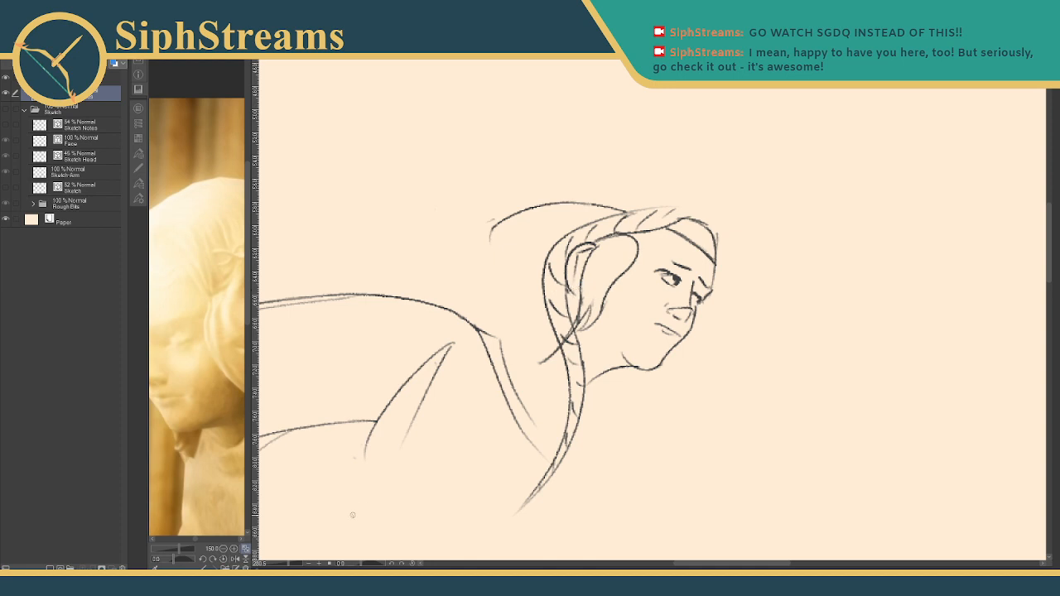
{"action": "left_click_drag", "start_coordinate": [288, 567], "coordinate": [283, 567]}
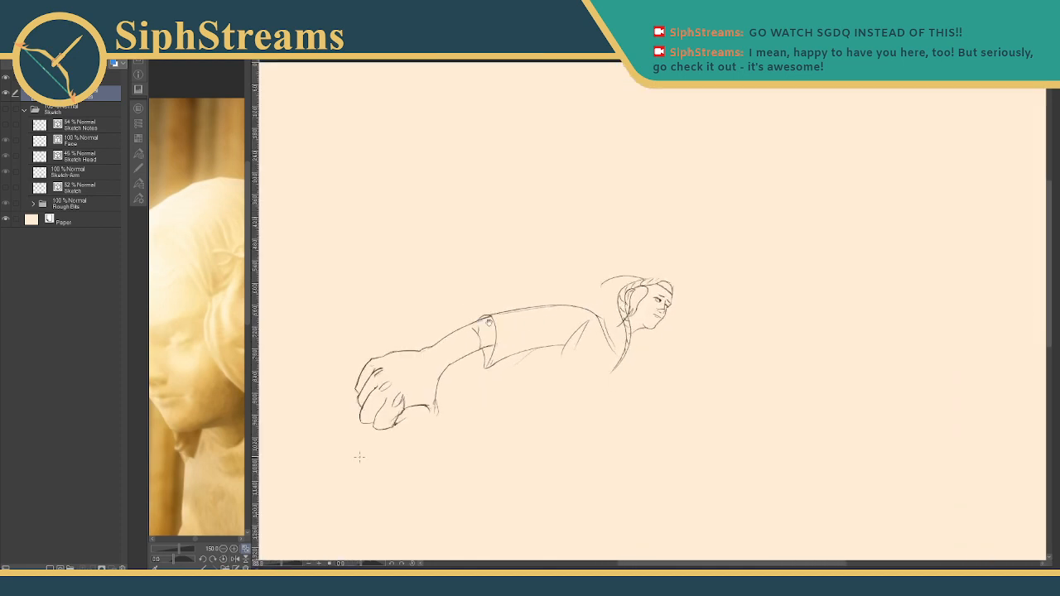
{"action": "left_click_drag", "start_coordinate": [358, 456], "coordinate": [330, 509]}
{"action": "left_click_drag", "start_coordinate": [283, 566], "coordinate": [290, 566]}
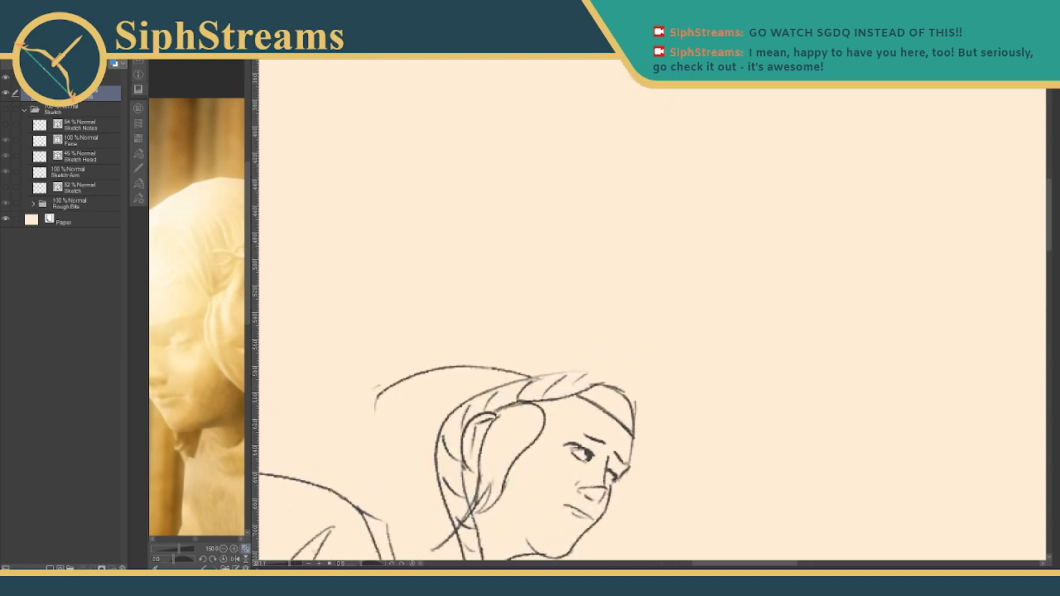
{"action": "mouse_move", "coordinate": [534, 354]}
{"action": "left_mouse_down"}
{"action": "mouse_move", "coordinate": [514, 335]}
{"action": "mouse_move", "coordinate": [481, 343]}
{"action": "left_mouse_up"}
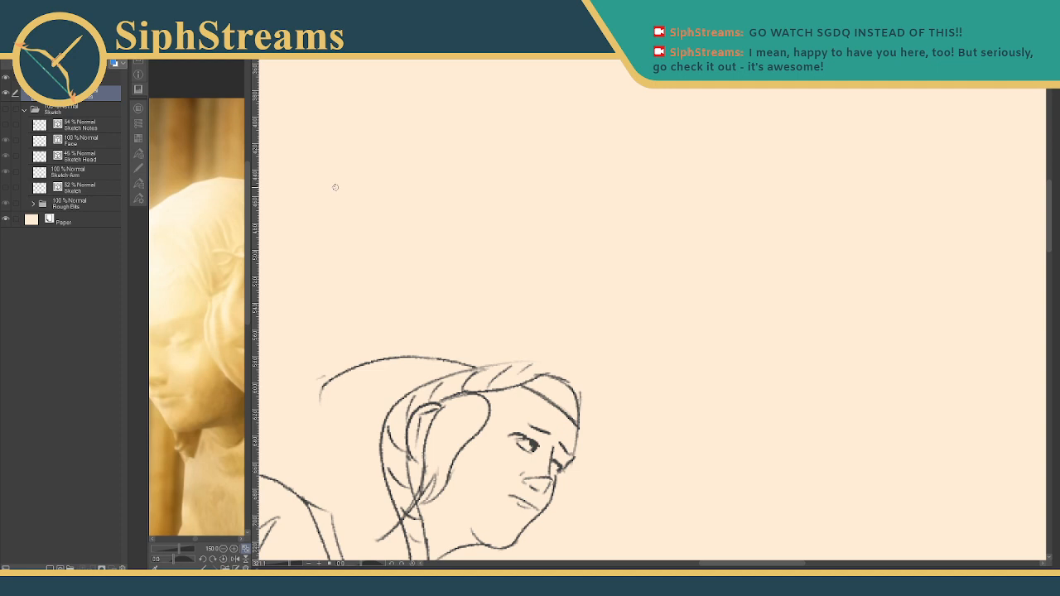
{"action": "left_click", "coordinate": [7, 109]}
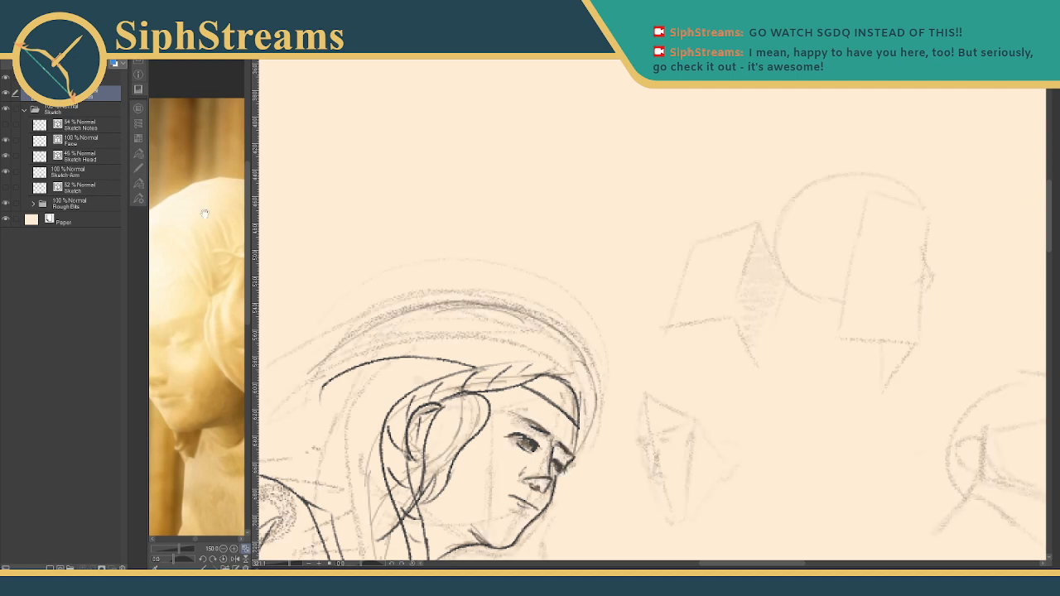
{"action": "left_click_drag", "start_coordinate": [643, 219], "coordinate": [686, 210]}
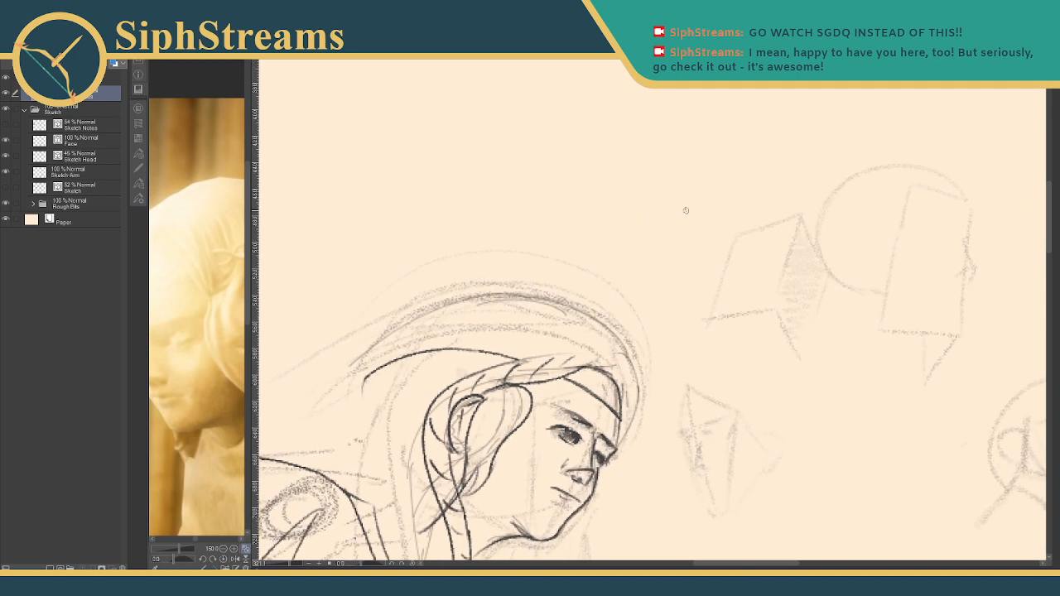
- Widen the reference view and examine the whole candle statue image
{"action": "left_click_drag", "start_coordinate": [251, 193], "coordinate": [637, 206]}
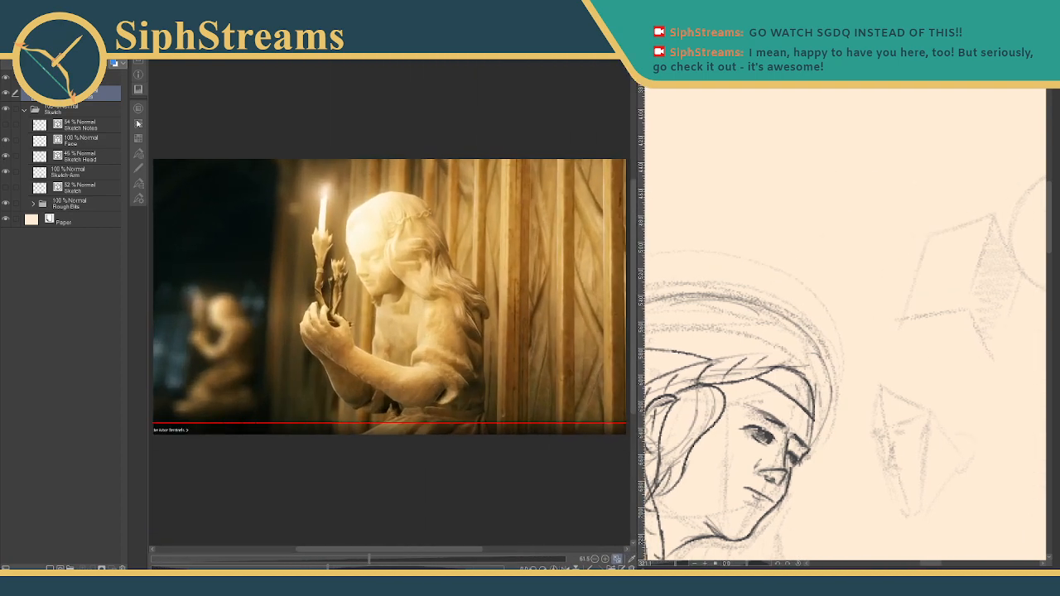
{"action": "left_click", "coordinate": [141, 90]}
{"action": "left_click", "coordinate": [140, 90]}
{"action": "scroll", "coordinate": [307, 367], "scroll_direction": "down", "scroll_amount": 5}
{"action": "scroll", "coordinate": [307, 367], "scroll_direction": "up", "scroll_amount": 3}
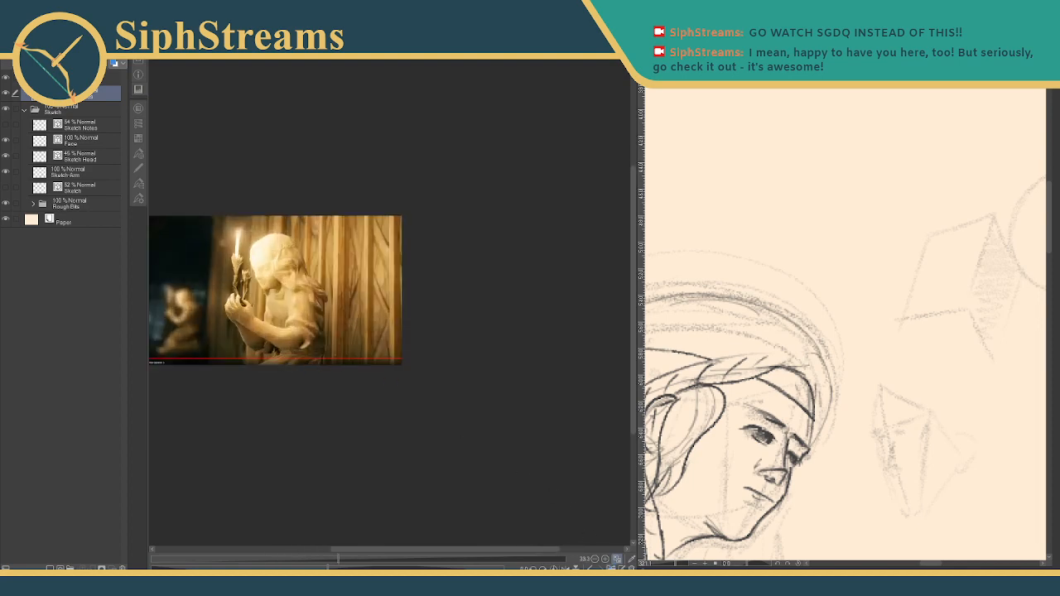
- Open the dark painting of the long-haired, braided figure from the Desktop folder as a reference image
{"action": "key", "text": "ctrl+o"}
{"action": "scroll", "coordinate": [225, 92], "scroll_direction": "down", "scroll_amount": 3}
{"action": "left_click", "coordinate": [101, 84]}
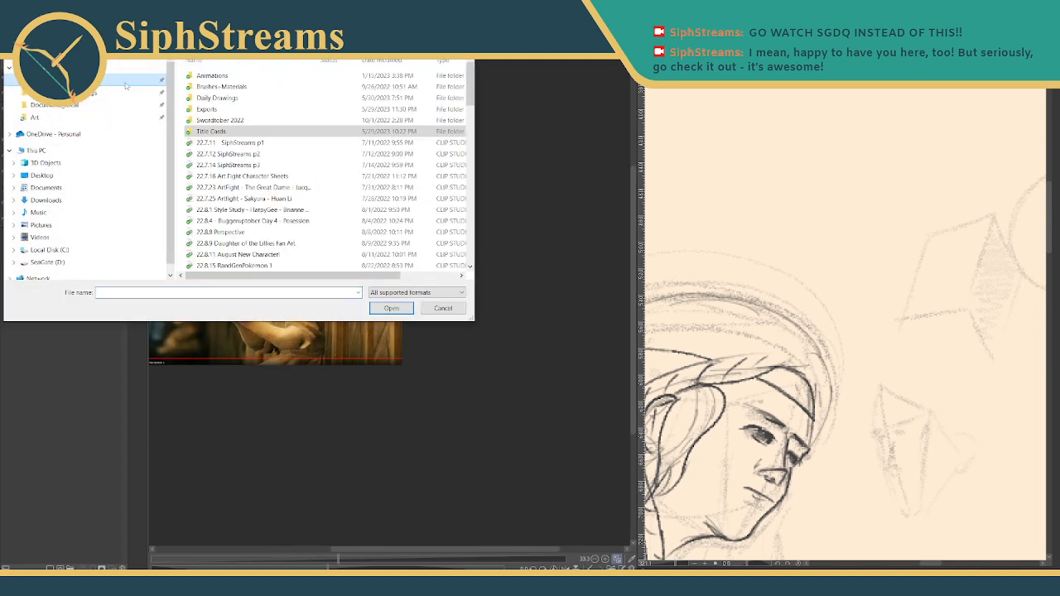
{"action": "left_click", "coordinate": [41, 174]}
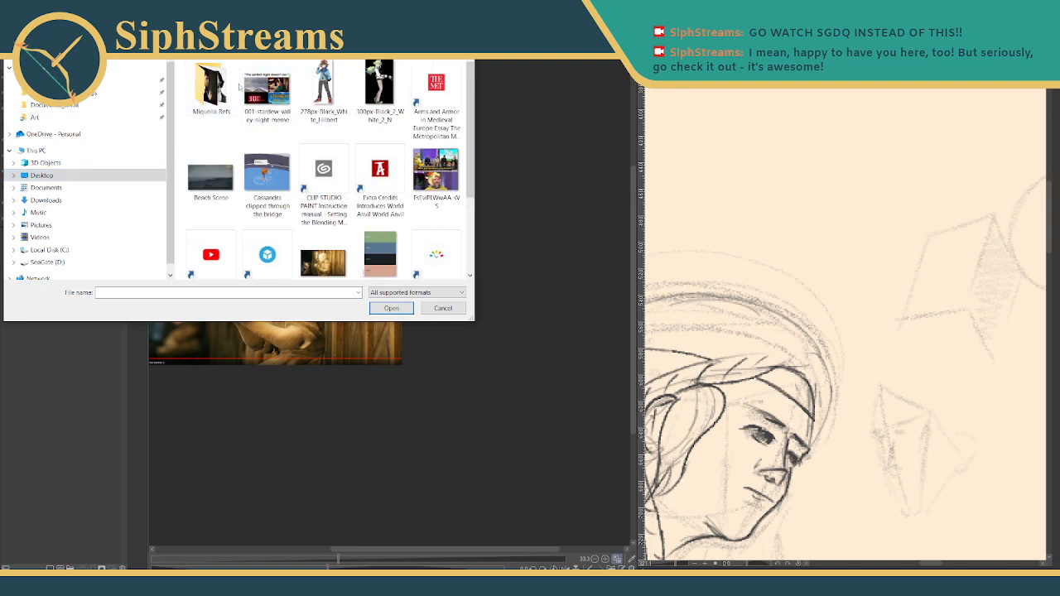
{"action": "scroll", "coordinate": [305, 134], "scroll_direction": "down", "scroll_amount": 3}
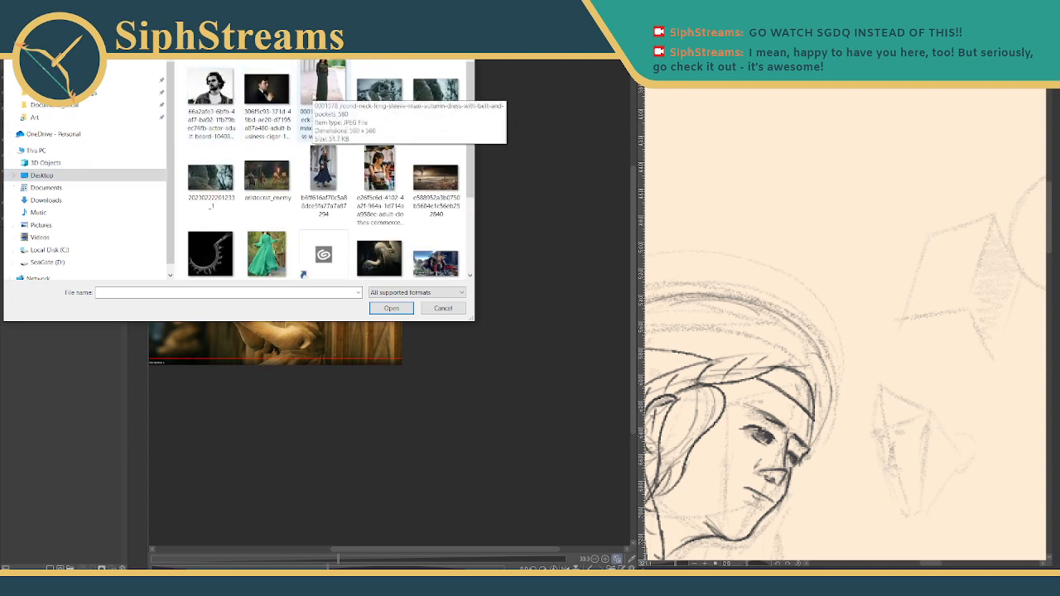
{"action": "scroll", "coordinate": [312, 100], "scroll_direction": "down", "scroll_amount": 1}
{"action": "left_click", "coordinate": [379, 226]}
{"action": "left_click", "coordinate": [383, 305]}
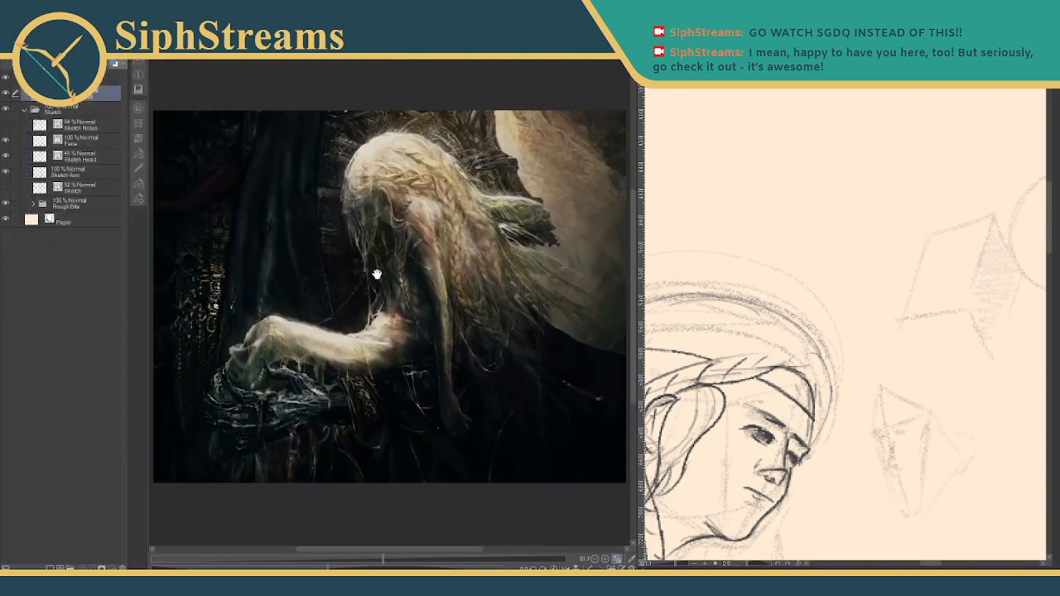
- Enlarge the reference on the figure's braided hair and narrow its view to give the canvas more room
{"action": "scroll", "coordinate": [386, 225], "scroll_direction": "up", "scroll_amount": 3}
{"action": "left_click_drag", "start_coordinate": [342, 178], "coordinate": [348, 210]}
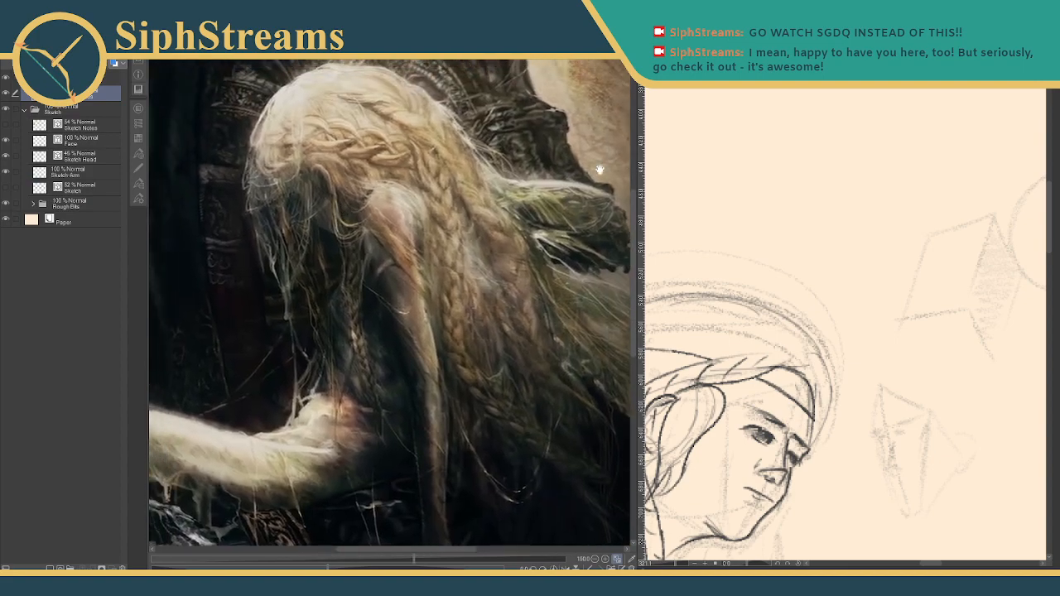
{"action": "left_click_drag", "start_coordinate": [637, 167], "coordinate": [378, 172]}
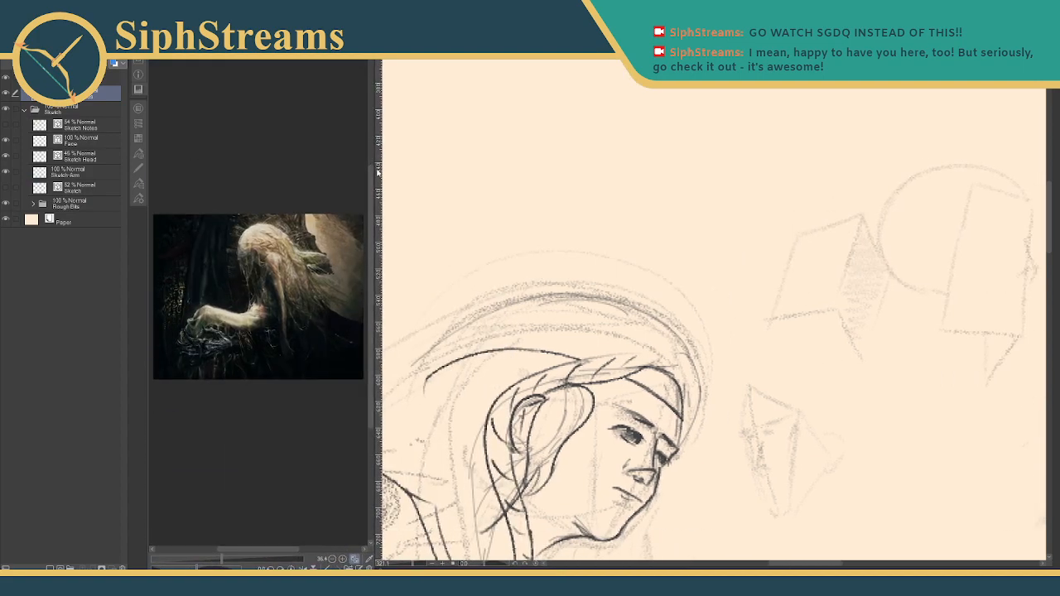
{"action": "scroll", "coordinate": [280, 252], "scroll_direction": "up", "scroll_amount": 5}
{"action": "scroll", "coordinate": [278, 255], "scroll_direction": "down", "scroll_amount": 5}
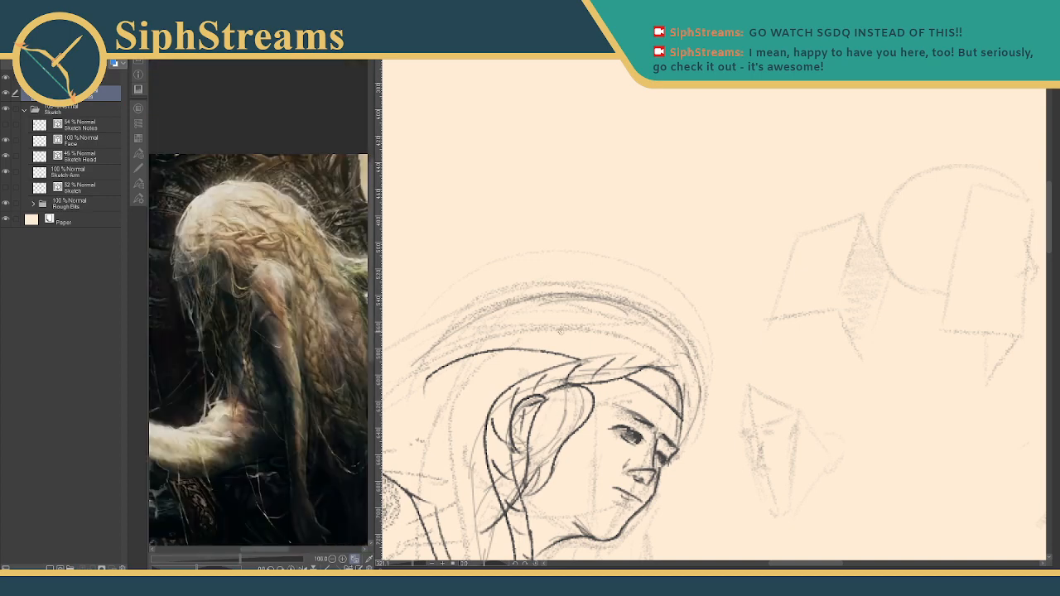
- Draw the lower contour of the upper braid, sweeping from above the headband back toward the shoulder
{"action": "mouse_move", "coordinate": [560, 330]}
{"action": "left_mouse_down"}
{"action": "mouse_move", "coordinate": [618, 141]}
{"action": "mouse_move", "coordinate": [662, 223]}
{"action": "left_mouse_up"}
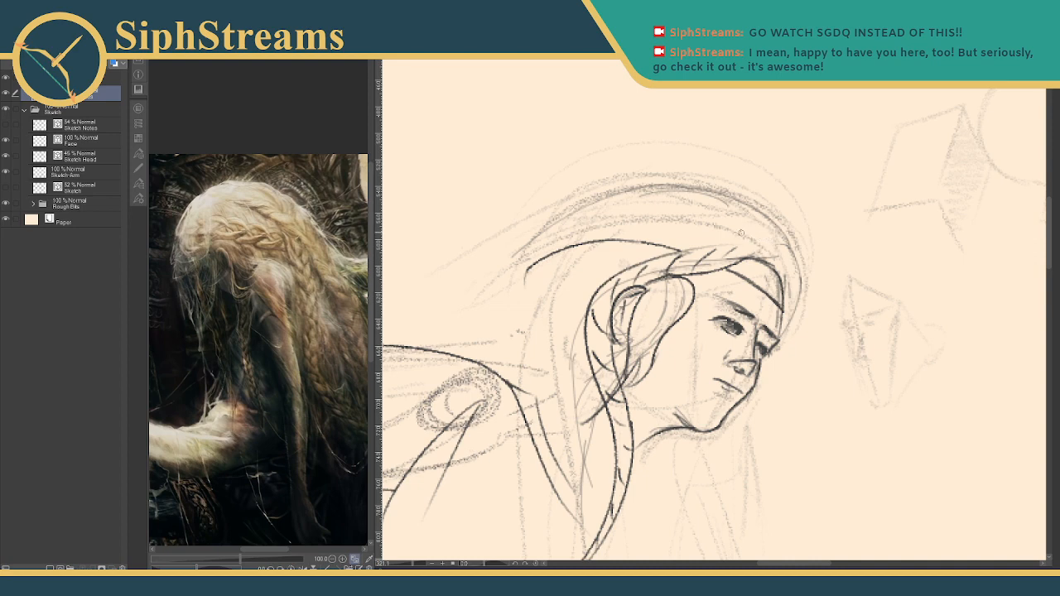
{"action": "left_click_drag", "start_coordinate": [741, 228], "coordinate": [676, 210]}
{"action": "mouse_move", "coordinate": [739, 236]}
{"action": "left_mouse_down"}
{"action": "mouse_move", "coordinate": [642, 221]}
{"action": "mouse_move", "coordinate": [550, 264]}
{"action": "mouse_move", "coordinate": [492, 333]}
{"action": "left_mouse_up"}
{"action": "mouse_move", "coordinate": [540, 298]}
{"action": "left_mouse_down"}
{"action": "mouse_move", "coordinate": [623, 250]}
{"action": "mouse_move", "coordinate": [632, 263]}
{"action": "left_mouse_up"}
{"action": "mouse_move", "coordinate": [816, 211]}
{"action": "left_mouse_down"}
{"action": "mouse_move", "coordinate": [662, 217]}
{"action": "mouse_move", "coordinate": [554, 288]}
{"action": "left_mouse_up"}
{"action": "left_click_drag", "start_coordinate": [634, 240], "coordinate": [549, 294]}
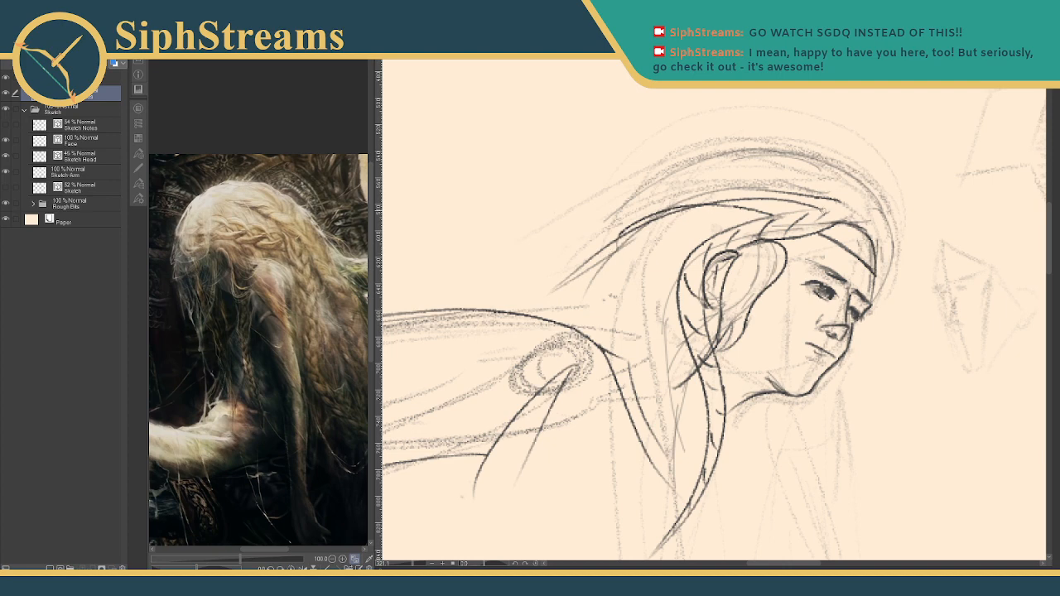
- Draw the upper contour of the same braid, arching over the head and tapering toward the shoulder
{"action": "mouse_move", "coordinate": [831, 207]}
{"action": "left_mouse_down"}
{"action": "mouse_move", "coordinate": [650, 201]}
{"action": "mouse_move", "coordinate": [571, 253]}
{"action": "mouse_move", "coordinate": [543, 308]}
{"action": "left_mouse_up"}
{"action": "left_click_drag", "start_coordinate": [570, 274], "coordinate": [535, 315]}
{"action": "mouse_move", "coordinate": [587, 276]}
{"action": "left_mouse_down"}
{"action": "mouse_move", "coordinate": [801, 166]}
{"action": "mouse_move", "coordinate": [691, 225]}
{"action": "left_mouse_up"}
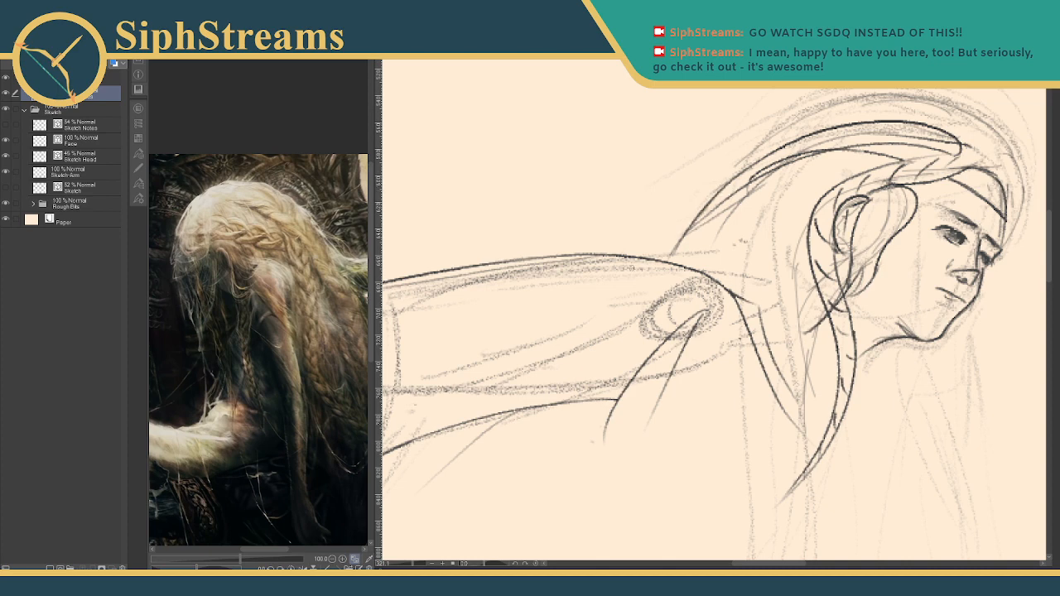
{"action": "mouse_move", "coordinate": [754, 184]}
{"action": "left_mouse_down"}
{"action": "mouse_move", "coordinate": [663, 254]}
{"action": "mouse_move", "coordinate": [564, 285]}
{"action": "left_mouse_up"}
- Erase the crossing lines inside the upper braid and clean up its lower contour above the ear
{"action": "key", "text": "e"}
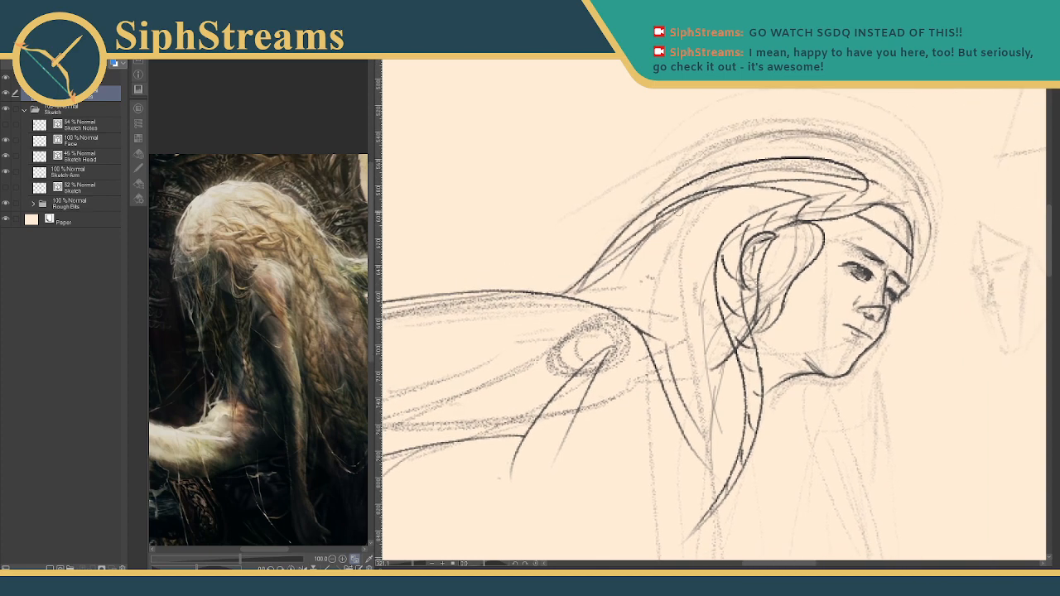
{"action": "left_click_drag", "start_coordinate": [695, 192], "coordinate": [598, 265]}
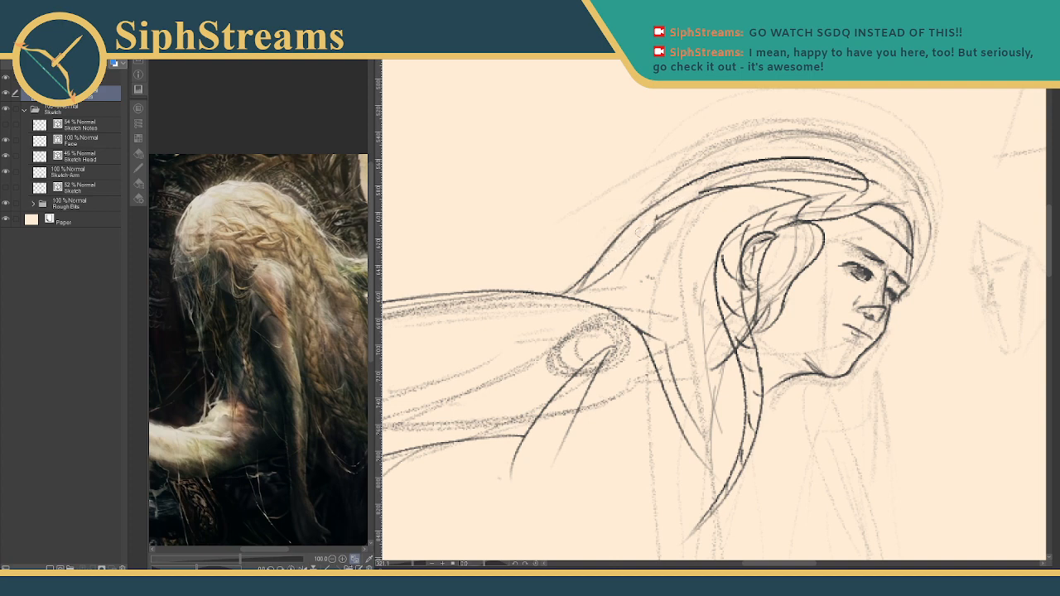
{"action": "mouse_move", "coordinate": [696, 193]}
{"action": "left_mouse_down"}
{"action": "mouse_move", "coordinate": [786, 173]}
{"action": "mouse_move", "coordinate": [775, 194]}
{"action": "mouse_move", "coordinate": [738, 189]}
{"action": "left_mouse_up"}
{"action": "key", "text": "p"}
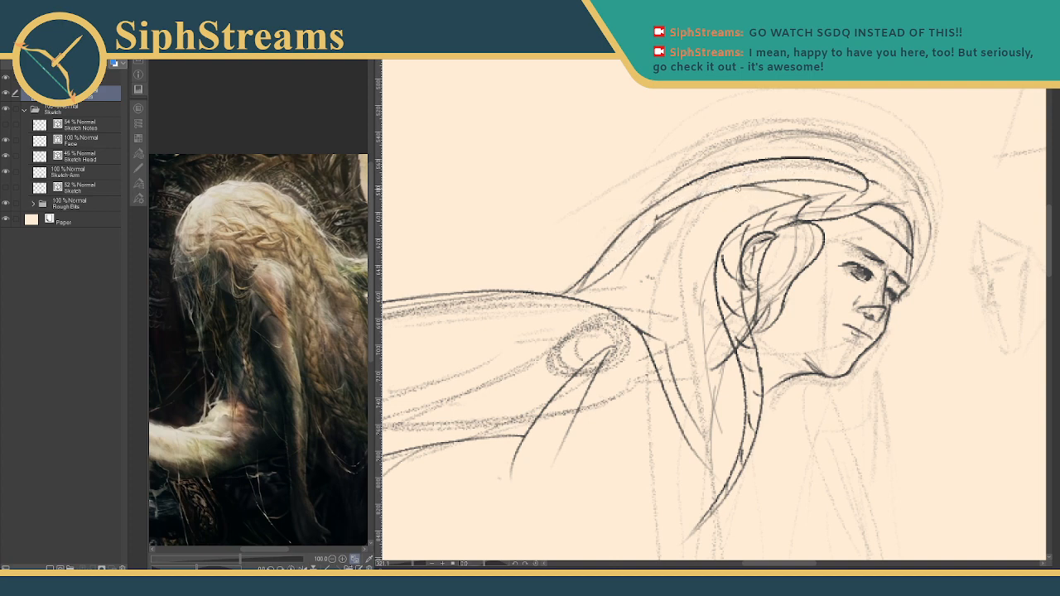
- Undo the last two strokes and add short curved plait marks along the upper braid
{"action": "key", "text": "ctrl+z"}
{"action": "key", "text": "ctrl+z"}
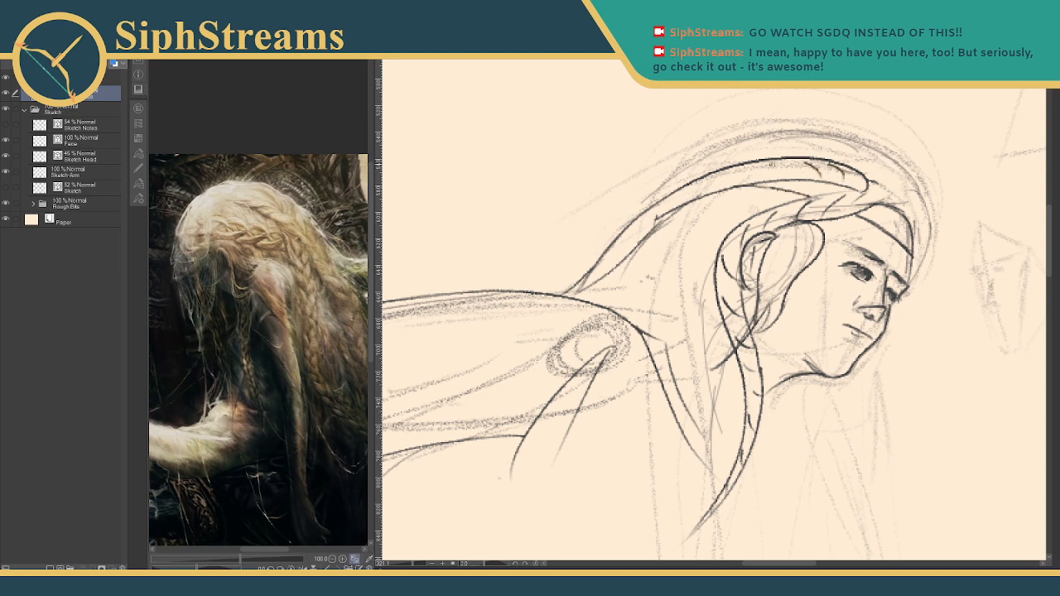
{"action": "left_click_drag", "start_coordinate": [664, 207], "coordinate": [695, 201]}
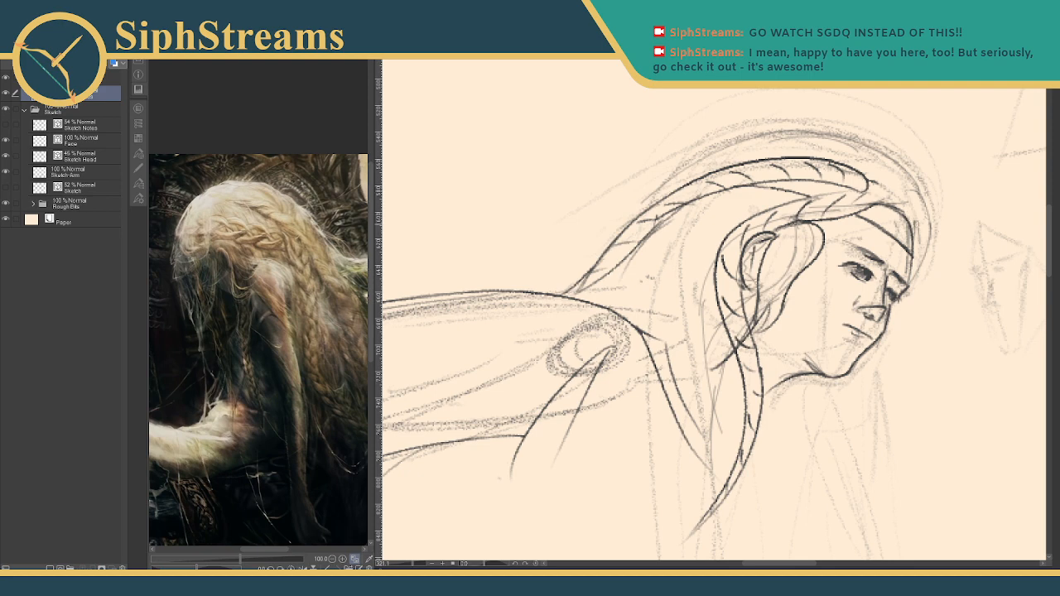
- Draw the crown's outer hair outline from the forehead over the head to the back, following the rough guide
{"action": "left_click_drag", "start_coordinate": [918, 238], "coordinate": [866, 158]}
{"action": "left_click_drag", "start_coordinate": [920, 204], "coordinate": [609, 200]}
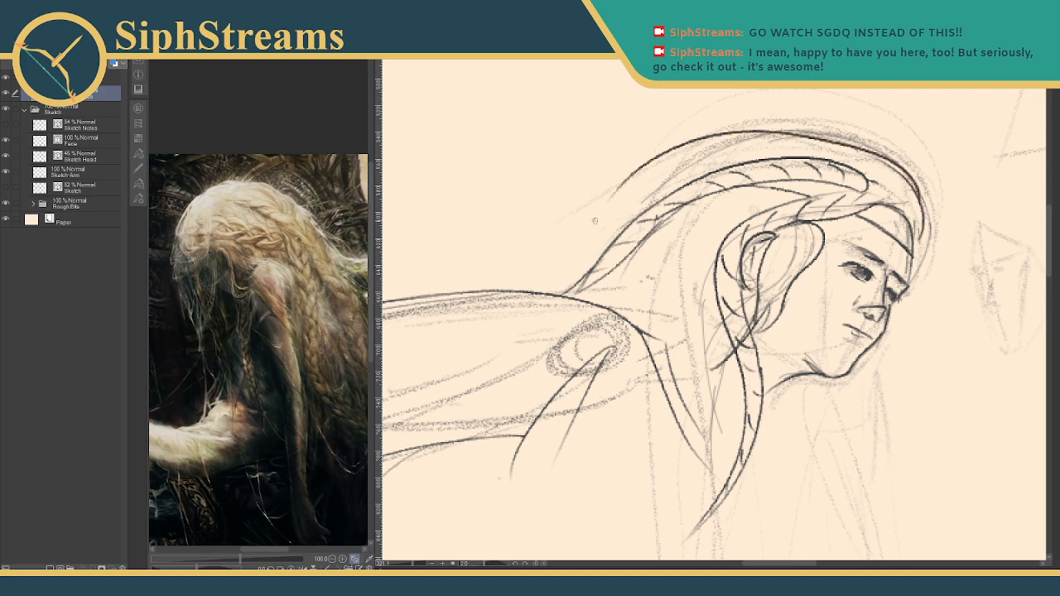
- Try several long hair strands falling from the forehead past the front of the face and chin
{"action": "mouse_move", "coordinate": [923, 236]}
{"action": "left_mouse_down"}
{"action": "mouse_move", "coordinate": [904, 320]}
{"action": "mouse_move", "coordinate": [862, 233]}
{"action": "left_mouse_up"}
{"action": "mouse_move", "coordinate": [876, 164]}
{"action": "left_mouse_down"}
{"action": "mouse_move", "coordinate": [833, 342]}
{"action": "mouse_move", "coordinate": [804, 224]}
{"action": "left_mouse_up"}
{"action": "left_click_drag", "start_coordinate": [785, 174], "coordinate": [795, 469]}
{"action": "left_click_drag", "start_coordinate": [793, 345], "coordinate": [743, 448]}
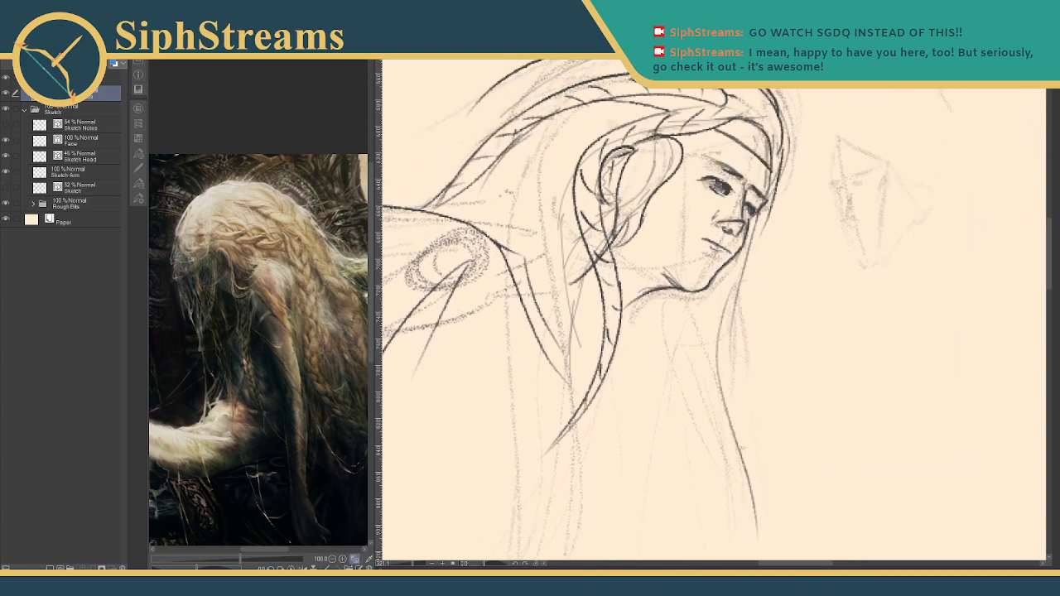
{"action": "key", "text": "ctrl+z"}
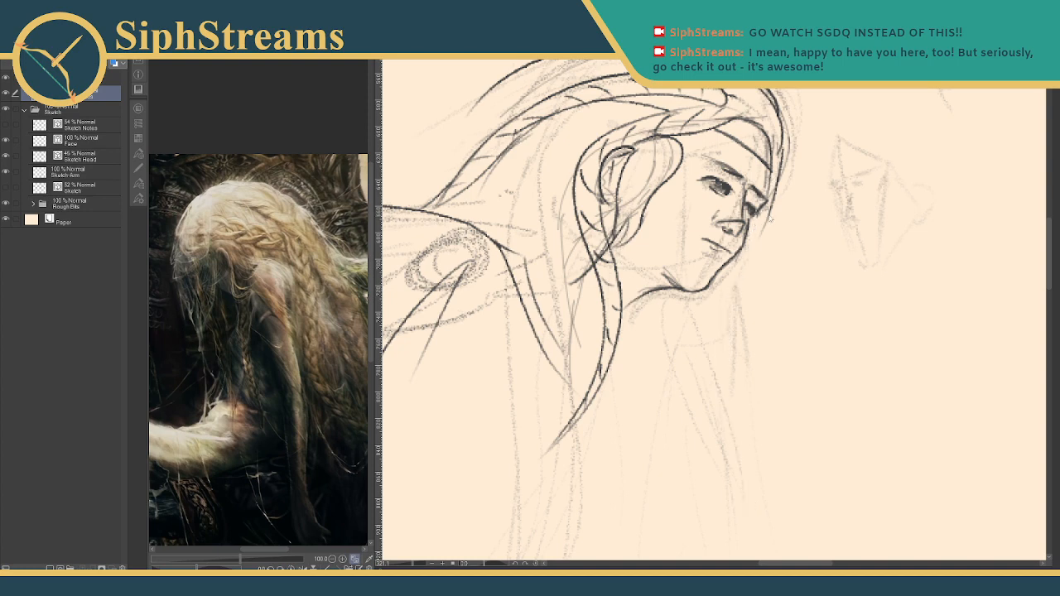
{"action": "left_click_drag", "start_coordinate": [777, 165], "coordinate": [784, 386]}
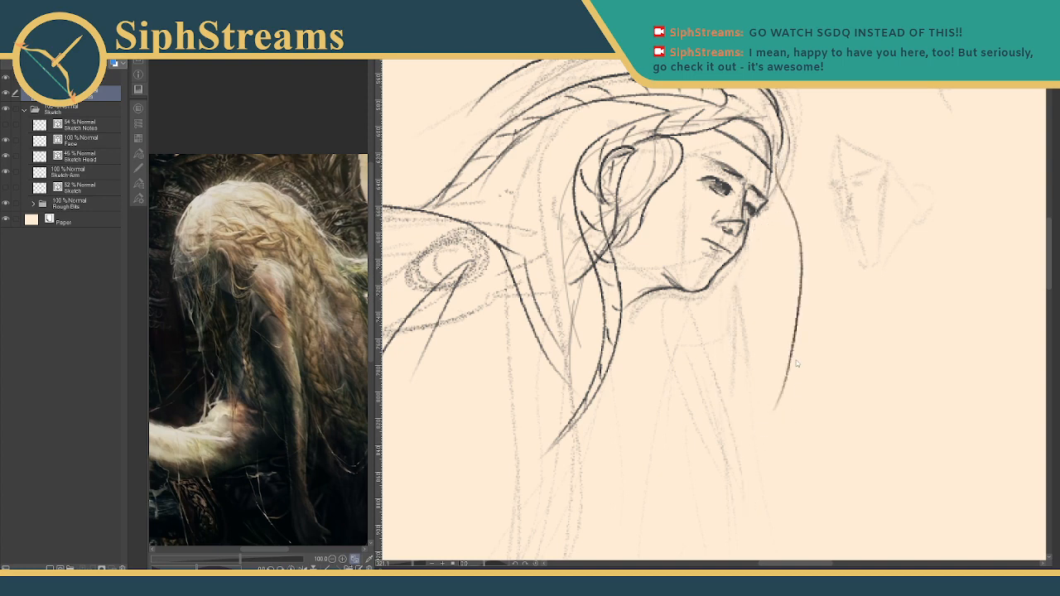
{"action": "key", "text": "ctrl+z"}
{"action": "left_click_drag", "start_coordinate": [761, 218], "coordinate": [717, 421]}
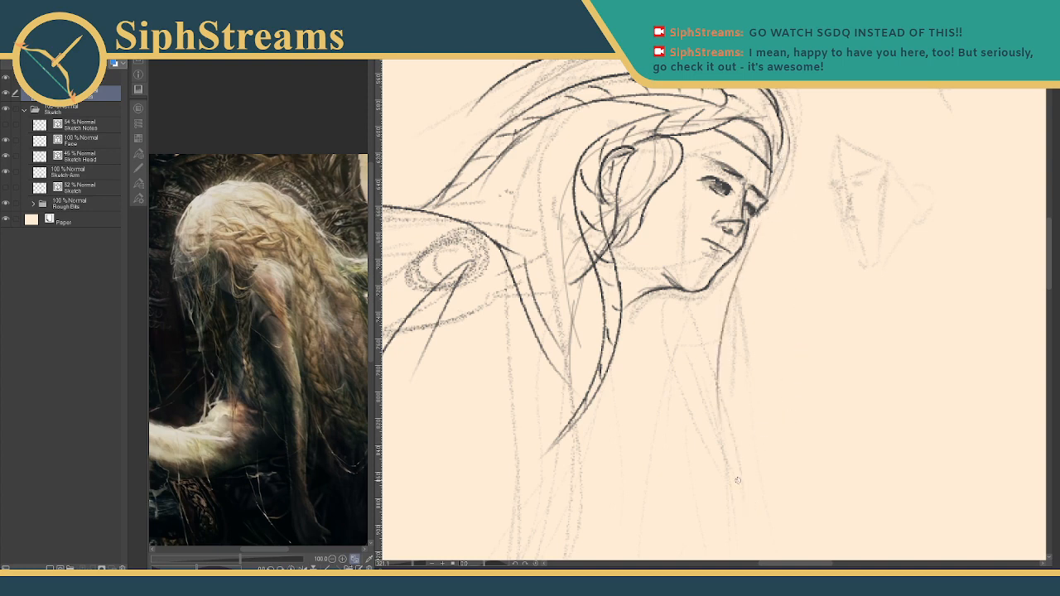
{"action": "key", "text": "ctrl+z"}
{"action": "left_click_drag", "start_coordinate": [762, 208], "coordinate": [734, 420]}
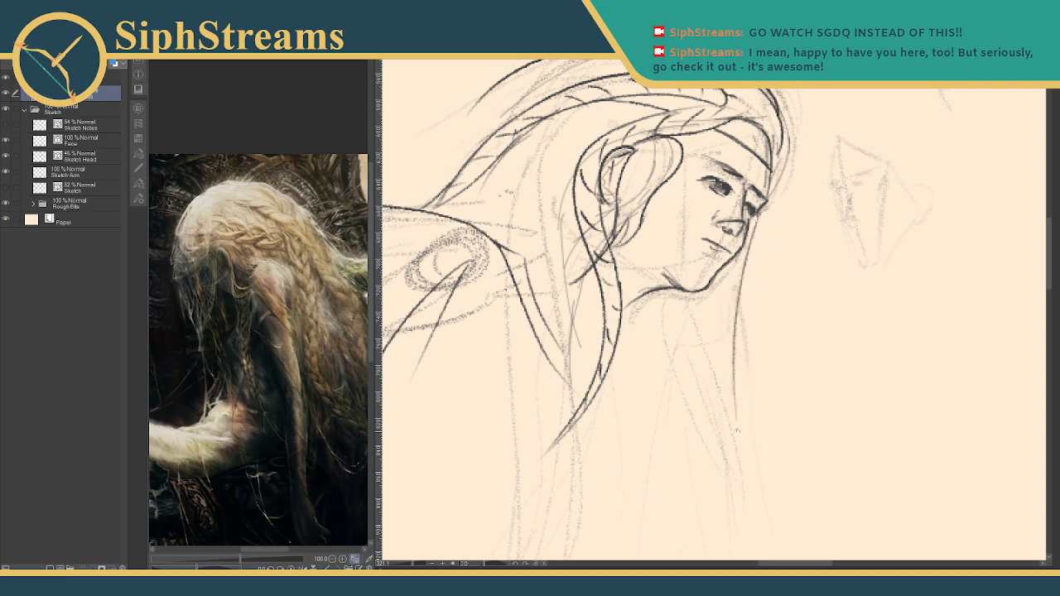
{"action": "key", "text": "ctrl+z"}
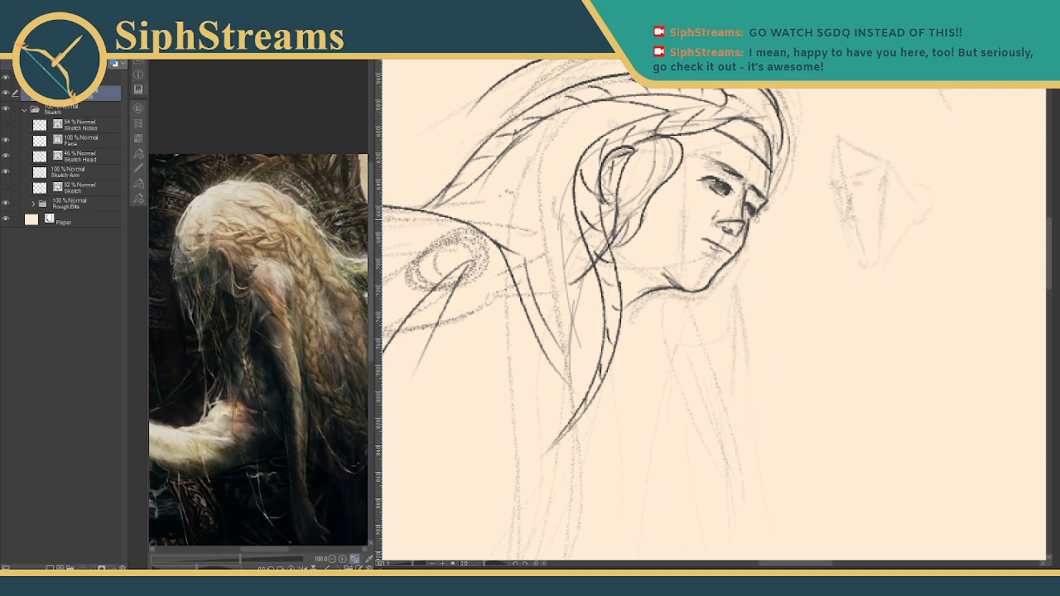
{"action": "left_click_drag", "start_coordinate": [758, 207], "coordinate": [783, 368]}
{"action": "mouse_move", "coordinate": [790, 328]}
{"action": "left_mouse_down"}
{"action": "mouse_move", "coordinate": [801, 274]}
{"action": "mouse_move", "coordinate": [800, 424]}
{"action": "mouse_move", "coordinate": [789, 314]}
{"action": "left_mouse_up"}
{"action": "key", "text": "ctrl+z"}
{"action": "key", "text": "ctrl+z"}
{"action": "key", "text": "ctrl+z"}
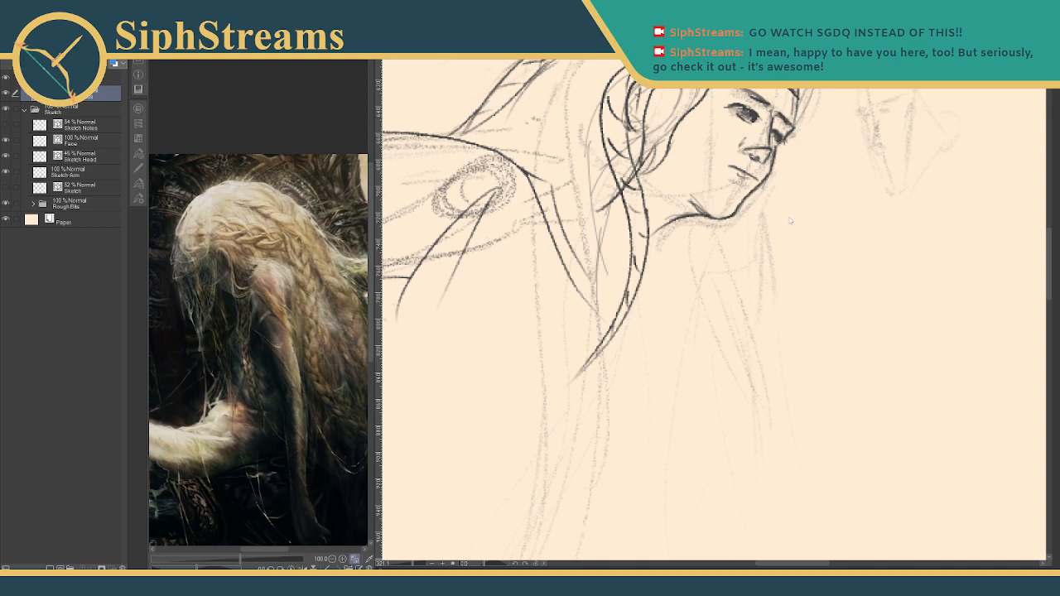
- Draw a thin tapering braid hanging from the front of the face below the chin and add short plait marks along it
{"action": "mouse_move", "coordinate": [785, 139]}
{"action": "left_mouse_down"}
{"action": "mouse_move", "coordinate": [760, 248]}
{"action": "mouse_move", "coordinate": [640, 405]}
{"action": "mouse_move", "coordinate": [760, 183]}
{"action": "left_mouse_up"}
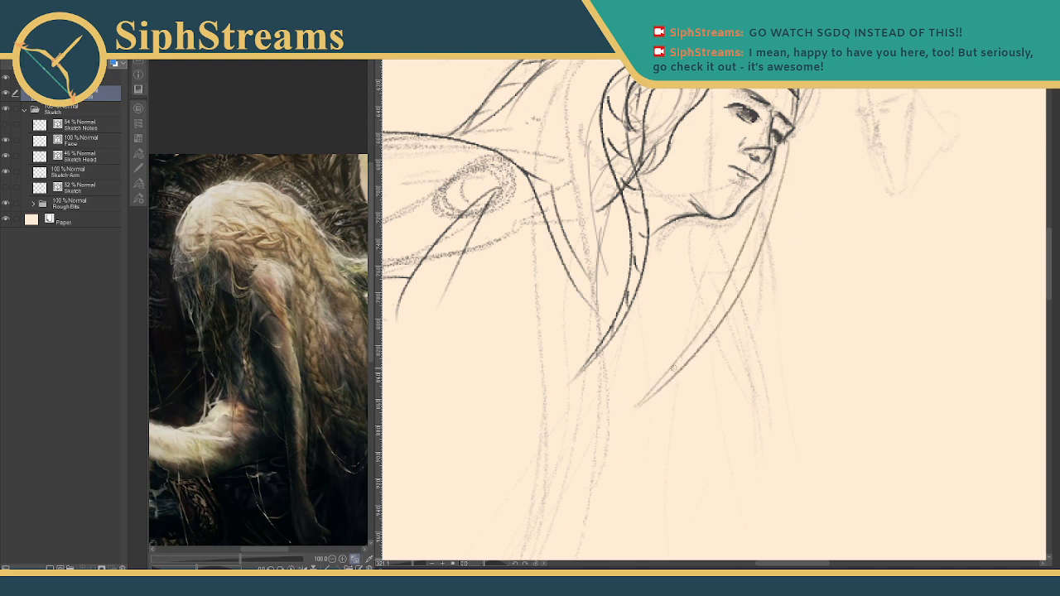
{"action": "left_click_drag", "start_coordinate": [670, 372], "coordinate": [668, 383]}
{"action": "mouse_move", "coordinate": [682, 351]}
{"action": "left_mouse_down"}
{"action": "mouse_move", "coordinate": [680, 366]}
{"action": "mouse_move", "coordinate": [709, 334]}
{"action": "left_mouse_up"}
{"action": "mouse_move", "coordinate": [727, 290]}
{"action": "left_mouse_down"}
{"action": "mouse_move", "coordinate": [726, 308]}
{"action": "mouse_move", "coordinate": [733, 295]}
{"action": "left_mouse_up"}
{"action": "left_click_drag", "start_coordinate": [747, 255], "coordinate": [746, 271]}
{"action": "mouse_move", "coordinate": [757, 232]}
{"action": "left_mouse_down"}
{"action": "mouse_move", "coordinate": [767, 338]}
{"action": "mouse_move", "coordinate": [778, 305]}
{"action": "left_mouse_up"}
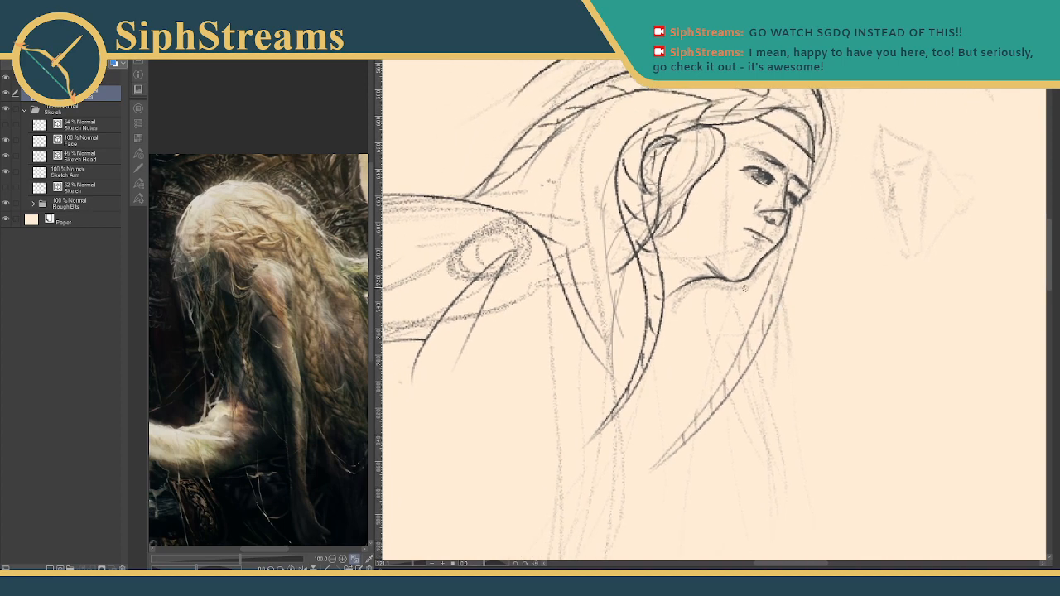
- Sketch the front neck line and loose hair strands beside and below the hanging front braid
{"action": "left_click_drag", "start_coordinate": [725, 283], "coordinate": [717, 346]}
{"action": "left_click_drag", "start_coordinate": [801, 209], "coordinate": [772, 399]}
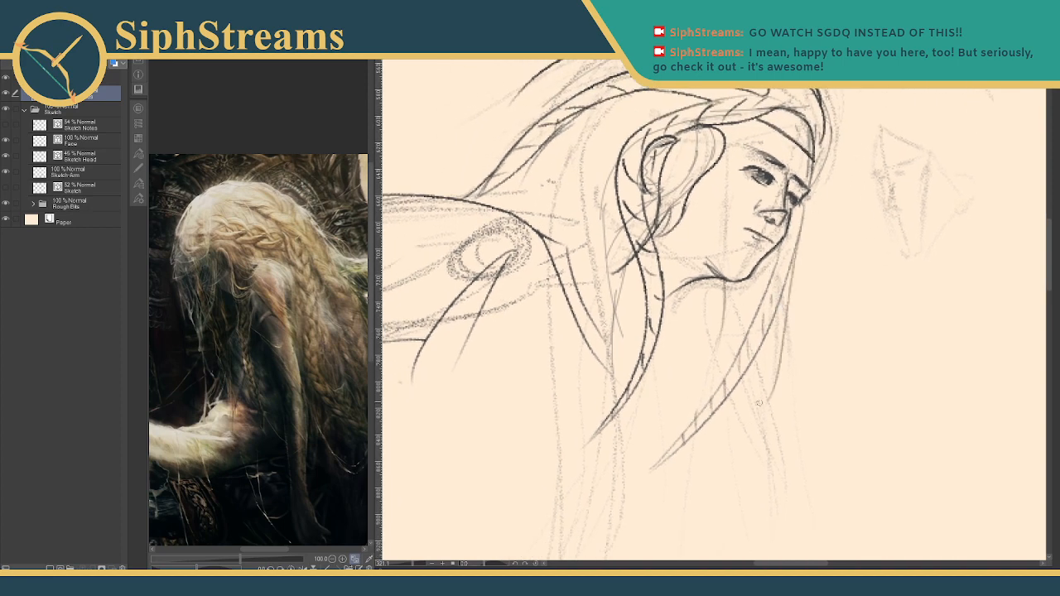
{"action": "left_click_drag", "start_coordinate": [781, 349], "coordinate": [756, 257]}
{"action": "left_click_drag", "start_coordinate": [746, 304], "coordinate": [750, 260]}
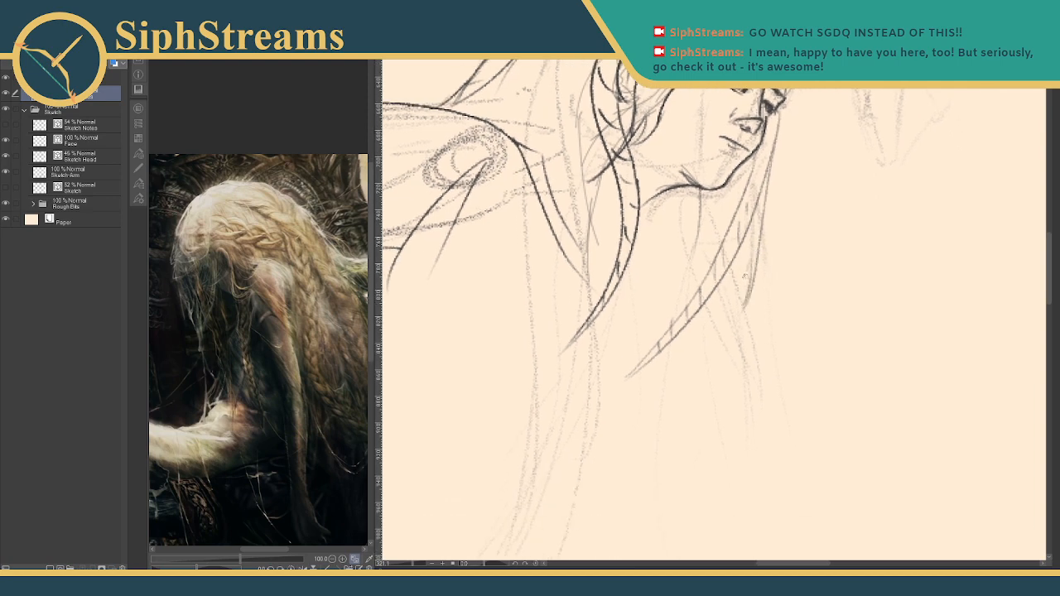
{"action": "left_click_drag", "start_coordinate": [718, 341], "coordinate": [721, 456]}
{"action": "mouse_move", "coordinate": [709, 392]}
{"action": "left_mouse_down"}
{"action": "mouse_move", "coordinate": [714, 438]}
{"action": "mouse_move", "coordinate": [702, 441]}
{"action": "left_mouse_up"}
{"action": "left_click_drag", "start_coordinate": [693, 416], "coordinate": [700, 472]}
{"action": "mouse_move", "coordinate": [747, 394]}
{"action": "left_mouse_down"}
{"action": "mouse_move", "coordinate": [849, 265]}
{"action": "mouse_move", "coordinate": [813, 468]}
{"action": "left_mouse_up"}
{"action": "left_click_drag", "start_coordinate": [737, 320], "coordinate": [716, 480]}
{"action": "left_click_drag", "start_coordinate": [719, 336], "coordinate": [721, 367]}
{"action": "left_click_drag", "start_coordinate": [609, 265], "coordinate": [704, 225]}
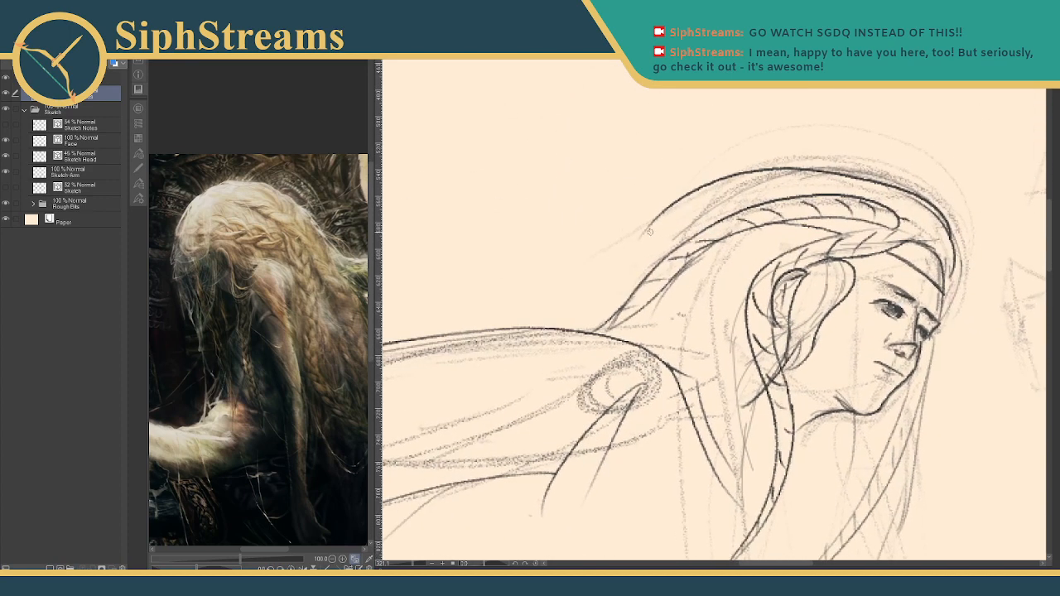
- Redraw the crown's hair outline slightly higher from the forehead and extend it over the back of the head toward the shoulder
{"action": "mouse_move", "coordinate": [945, 217]}
{"action": "left_mouse_down"}
{"action": "mouse_move", "coordinate": [956, 250]}
{"action": "mouse_move", "coordinate": [949, 280]}
{"action": "mouse_move", "coordinate": [835, 159]}
{"action": "left_mouse_up"}
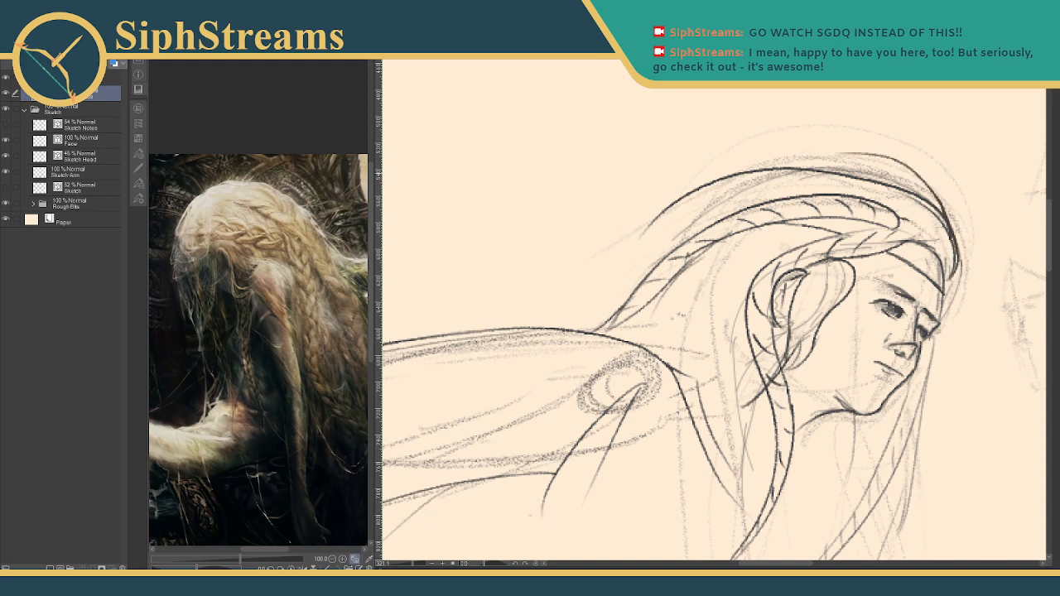
{"action": "key", "text": "ctrl+z"}
{"action": "left_click_drag", "start_coordinate": [952, 280], "coordinate": [796, 169]}
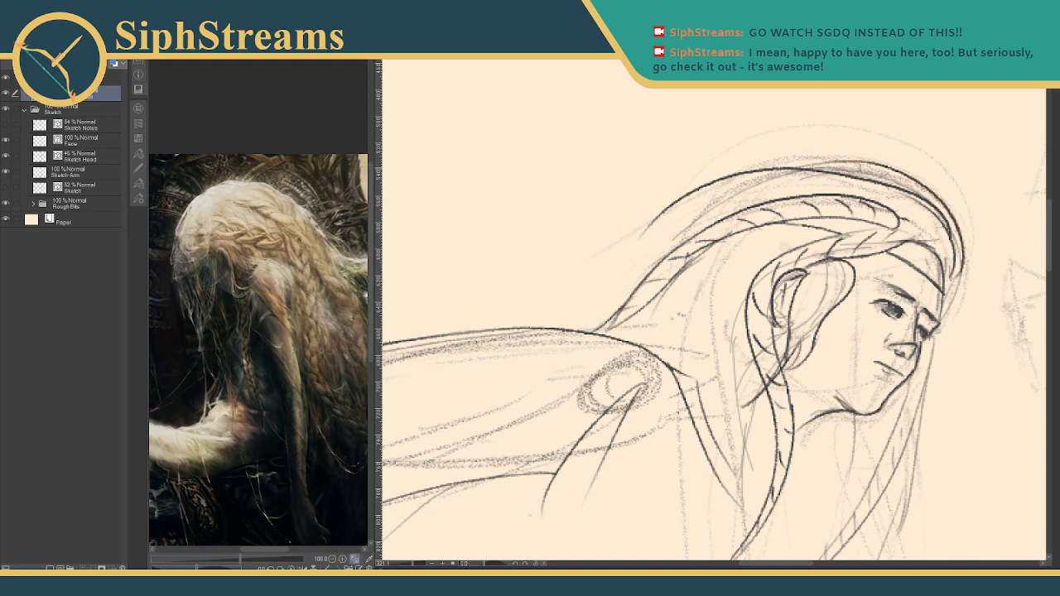
{"action": "mouse_move", "coordinate": [894, 171]}
{"action": "left_mouse_down"}
{"action": "mouse_move", "coordinate": [734, 180]}
{"action": "mouse_move", "coordinate": [620, 300]}
{"action": "left_mouse_up"}
{"action": "key", "text": "ctrl+z"}
{"action": "left_click_drag", "start_coordinate": [910, 180], "coordinate": [562, 311]}
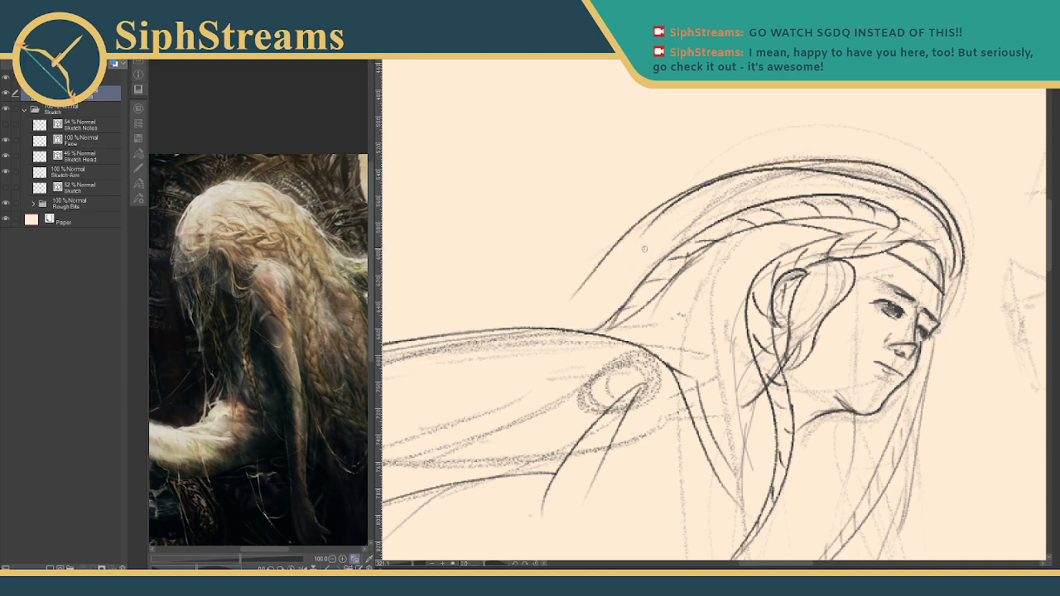
{"action": "left_click_drag", "start_coordinate": [530, 364], "coordinate": [875, 154]}
- Check the Sketch Notes layer briefly, hide it again, and show the Sketch layer as the guide for the body
{"action": "left_click_drag", "start_coordinate": [557, 387], "coordinate": [424, 521]}
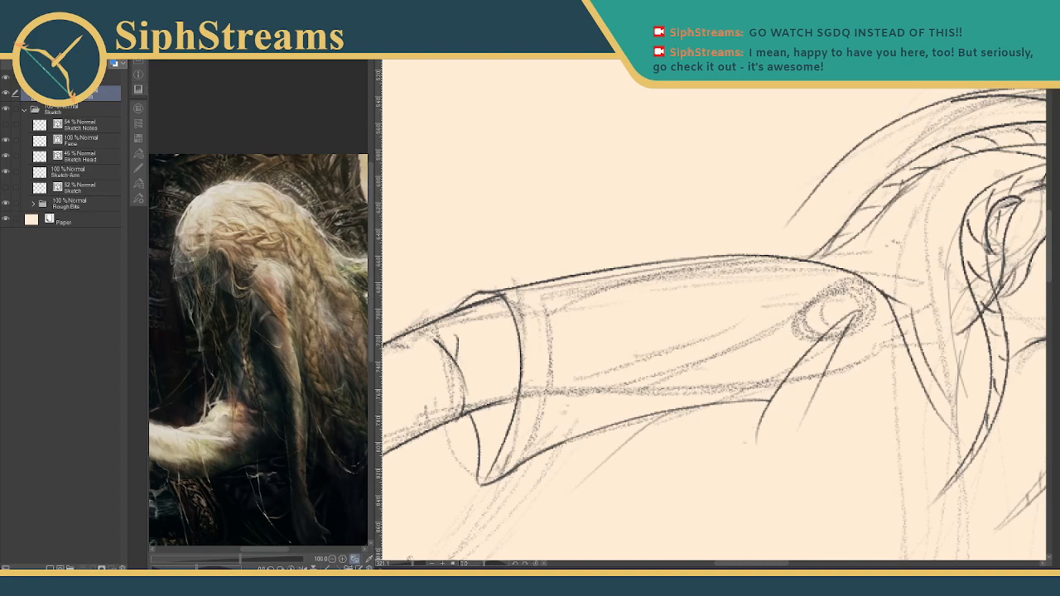
{"action": "left_click_drag", "start_coordinate": [412, 564], "coordinate": [406, 565]}
{"action": "left_click_drag", "start_coordinate": [638, 384], "coordinate": [534, 384]}
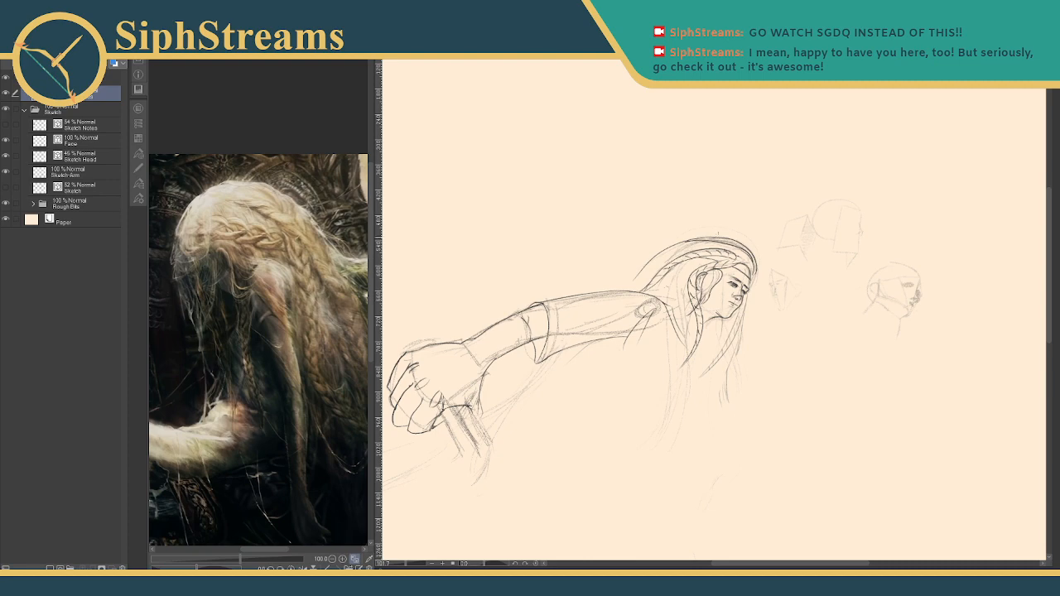
{"action": "mouse_move", "coordinate": [710, 367]}
{"action": "left_mouse_down"}
{"action": "mouse_move", "coordinate": [729, 218]}
{"action": "mouse_move", "coordinate": [708, 301]}
{"action": "mouse_move", "coordinate": [767, 136]}
{"action": "mouse_move", "coordinate": [815, 129]}
{"action": "left_mouse_up"}
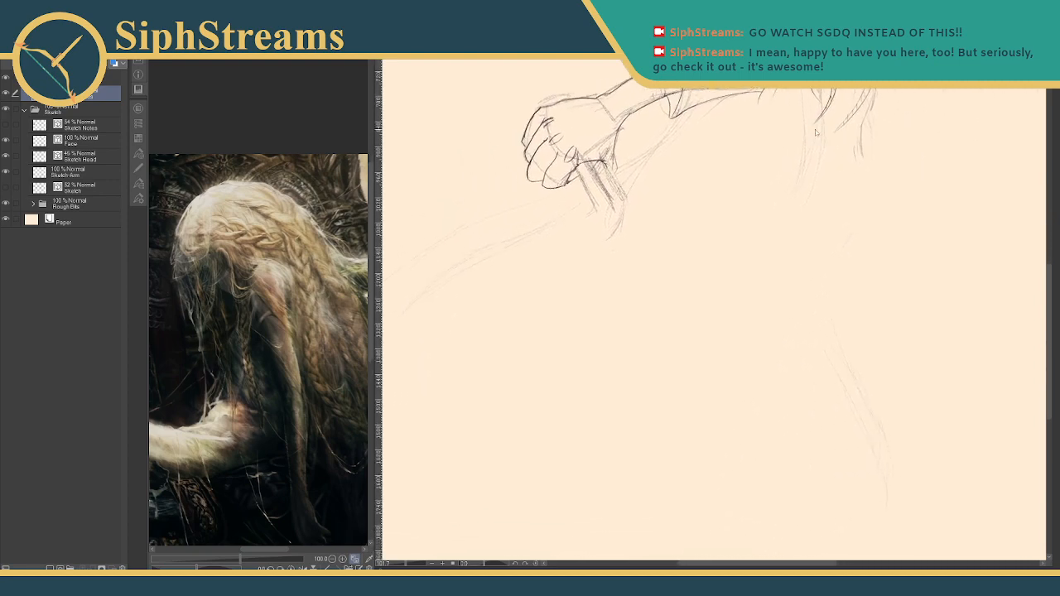
{"action": "left_click", "coordinate": [7, 126]}
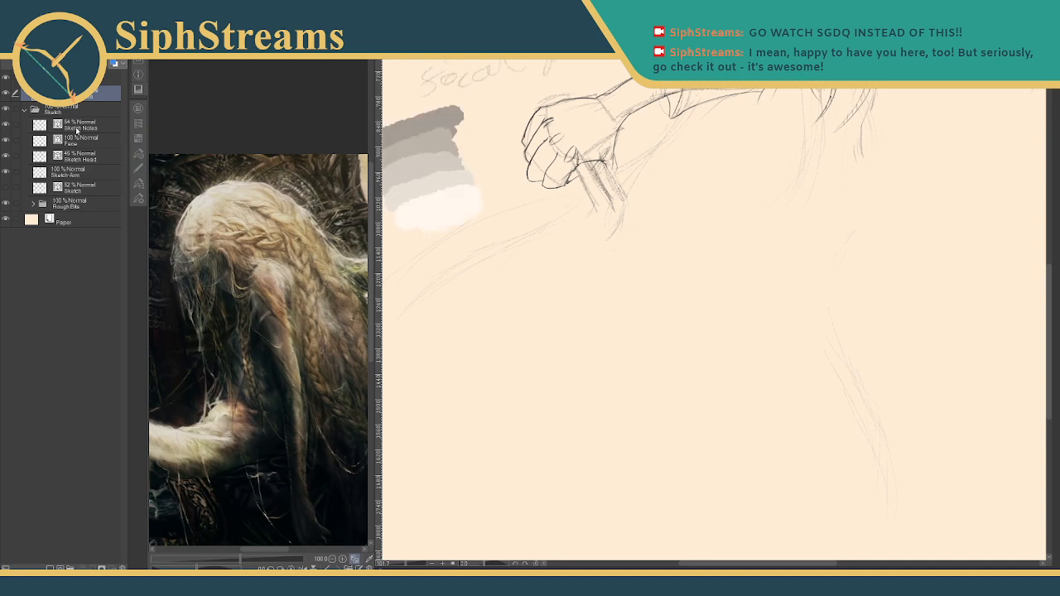
{"action": "left_click", "coordinate": [5, 125]}
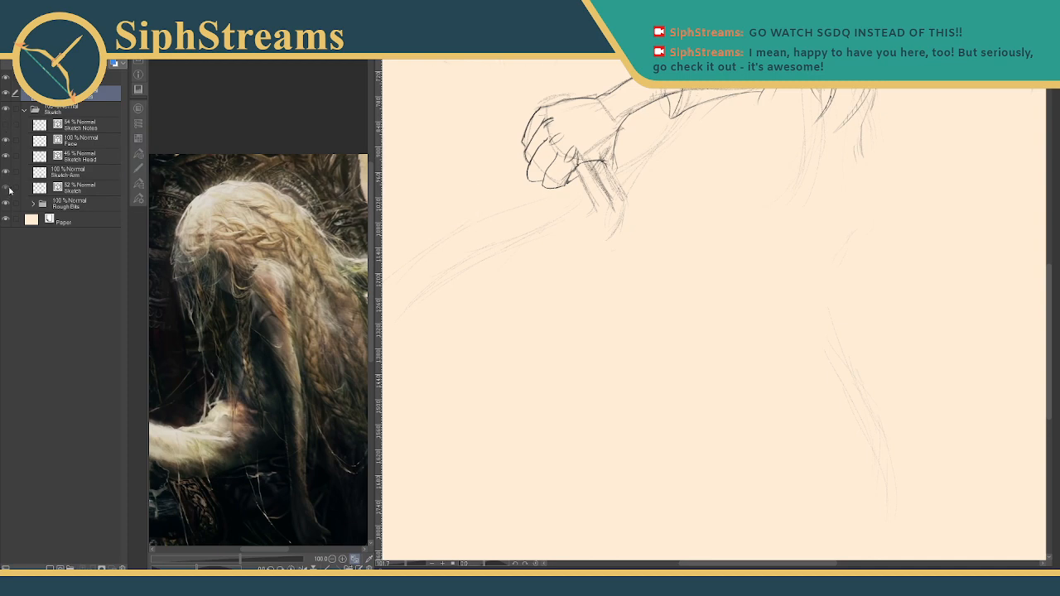
{"action": "left_click", "coordinate": [6, 187]}
{"action": "mouse_move", "coordinate": [641, 241]}
{"action": "left_mouse_down"}
{"action": "mouse_move", "coordinate": [599, 356]}
{"action": "mouse_move", "coordinate": [576, 386]}
{"action": "left_mouse_up"}
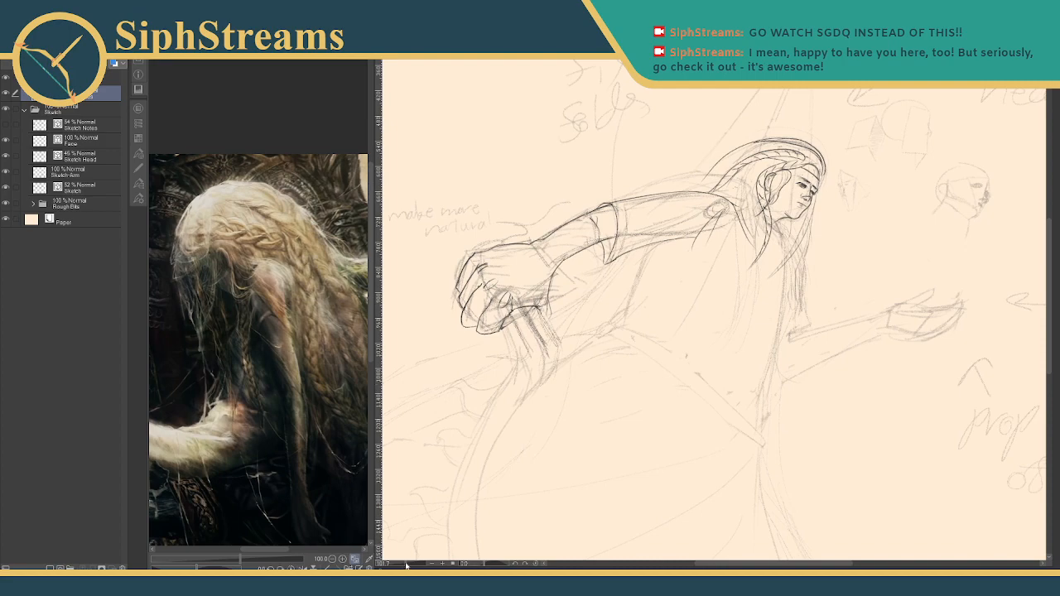
- Draw the torso's back contour from under the sleeve to the waist, with the short flared hem and the belt's rear end
{"action": "left_click_drag", "start_coordinate": [406, 564], "coordinate": [409, 564]}
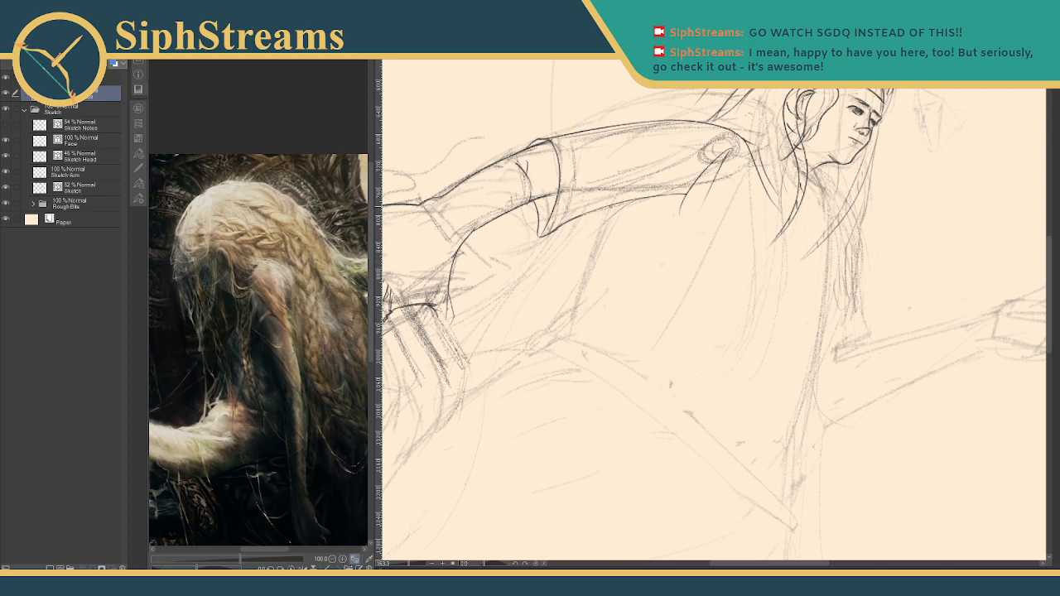
{"action": "left_click_drag", "start_coordinate": [608, 214], "coordinate": [560, 309]}
{"action": "key", "text": "ctrl+z"}
{"action": "mouse_move", "coordinate": [609, 208]}
{"action": "left_mouse_down"}
{"action": "mouse_move", "coordinate": [579, 303]}
{"action": "mouse_move", "coordinate": [581, 342]}
{"action": "mouse_move", "coordinate": [542, 326]}
{"action": "left_mouse_up"}
{"action": "mouse_move", "coordinate": [543, 330]}
{"action": "left_mouse_down"}
{"action": "mouse_move", "coordinate": [585, 329]}
{"action": "mouse_move", "coordinate": [490, 207]}
{"action": "mouse_move", "coordinate": [551, 222]}
{"action": "mouse_move", "coordinate": [655, 314]}
{"action": "mouse_move", "coordinate": [781, 400]}
{"action": "left_mouse_up"}
{"action": "key", "text": "ctrl+z"}
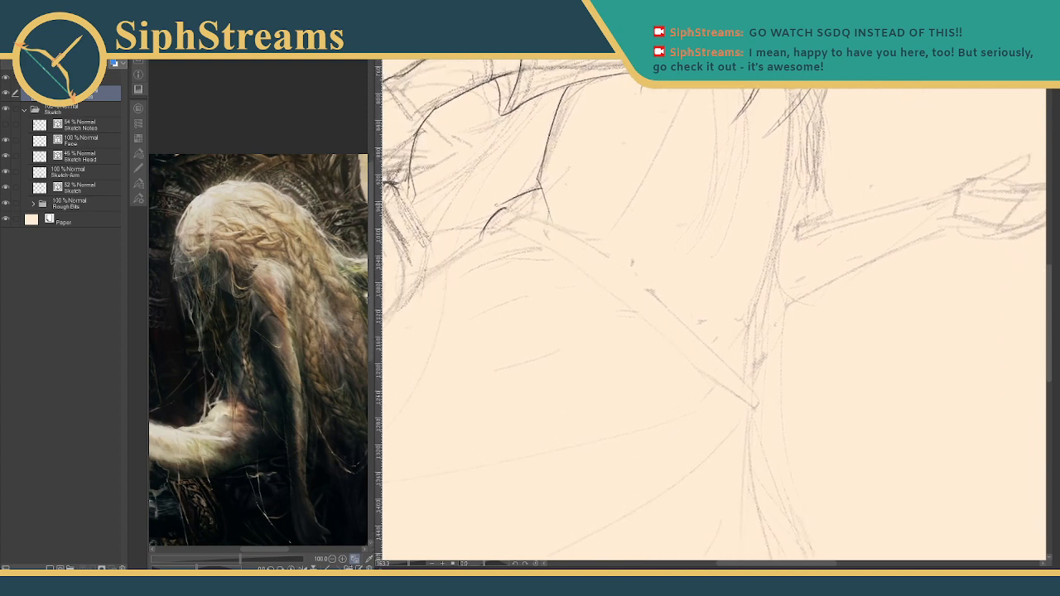
- Try several long curves for the belt's upper edge, running from the back of the waist toward the front hip
{"action": "mouse_move", "coordinate": [505, 210]}
{"action": "left_mouse_down"}
{"action": "mouse_move", "coordinate": [752, 406]}
{"action": "mouse_move", "coordinate": [782, 416]}
{"action": "mouse_move", "coordinate": [527, 213]}
{"action": "mouse_move", "coordinate": [807, 406]}
{"action": "left_mouse_up"}
{"action": "key", "text": "ctrl+z"}
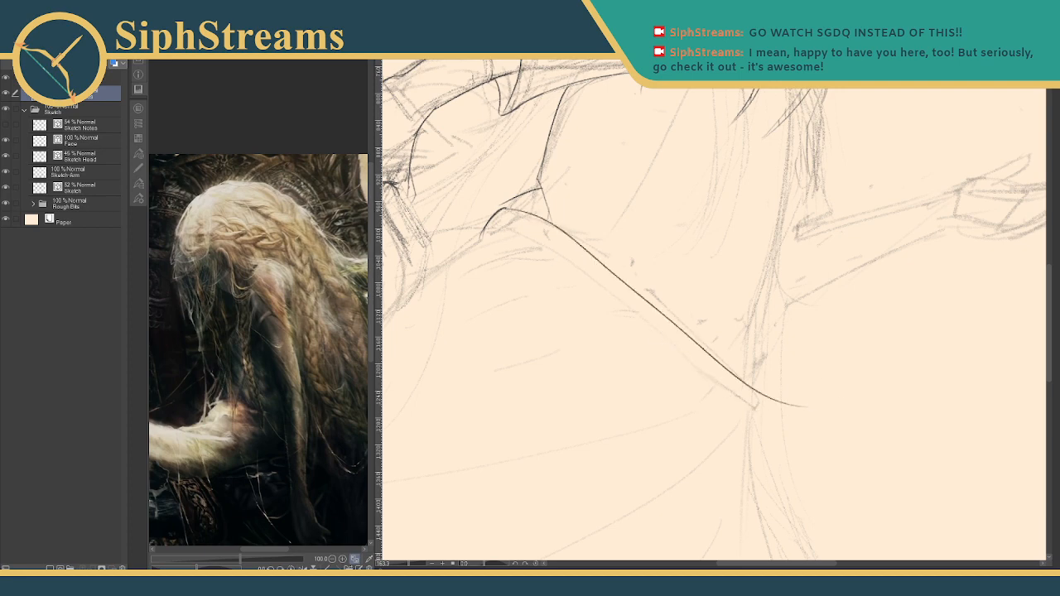
{"action": "key", "text": "ctrl+z"}
{"action": "mouse_move", "coordinate": [505, 210]}
{"action": "left_mouse_down"}
{"action": "mouse_move", "coordinate": [618, 260]}
{"action": "mouse_move", "coordinate": [802, 406]}
{"action": "left_mouse_up"}
{"action": "key", "text": "ctrl+z"}
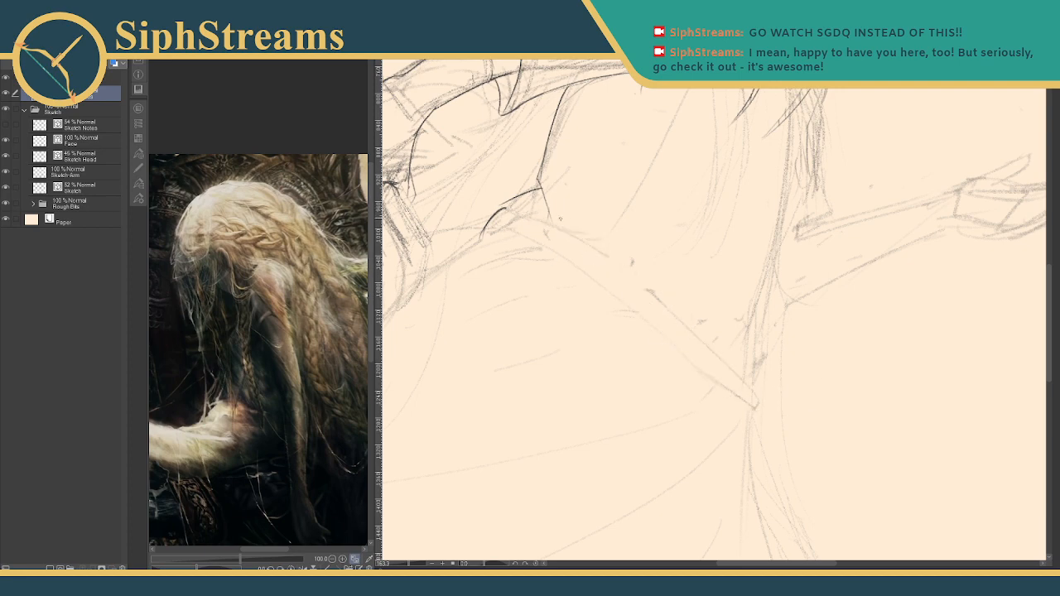
{"action": "mouse_move", "coordinate": [505, 210]}
{"action": "left_mouse_down"}
{"action": "mouse_move", "coordinate": [529, 233]}
{"action": "mouse_move", "coordinate": [832, 377]}
{"action": "left_mouse_up"}
{"action": "key", "text": "ctrl+z"}
{"action": "mouse_move", "coordinate": [505, 209]}
{"action": "left_mouse_down"}
{"action": "mouse_move", "coordinate": [571, 226]}
{"action": "mouse_move", "coordinate": [807, 389]}
{"action": "left_mouse_up"}
{"action": "key", "text": "ctrl+z"}
{"action": "mouse_move", "coordinate": [505, 212]}
{"action": "left_mouse_down"}
{"action": "mouse_move", "coordinate": [658, 293]}
{"action": "mouse_move", "coordinate": [751, 371]}
{"action": "left_mouse_up"}
{"action": "key", "text": "ctrl+z"}
{"action": "mouse_move", "coordinate": [497, 212]}
{"action": "left_mouse_down"}
{"action": "mouse_move", "coordinate": [609, 258]}
{"action": "mouse_move", "coordinate": [742, 362]}
{"action": "left_mouse_up"}
{"action": "key", "text": "ctrl+z"}
{"action": "key", "text": "ctrl+z"}
- Draw the belt's upper edge as an arched curve from the back of the waist down to the front tip of the rough guide
{"action": "left_click_drag", "start_coordinate": [516, 299], "coordinate": [523, 319]}
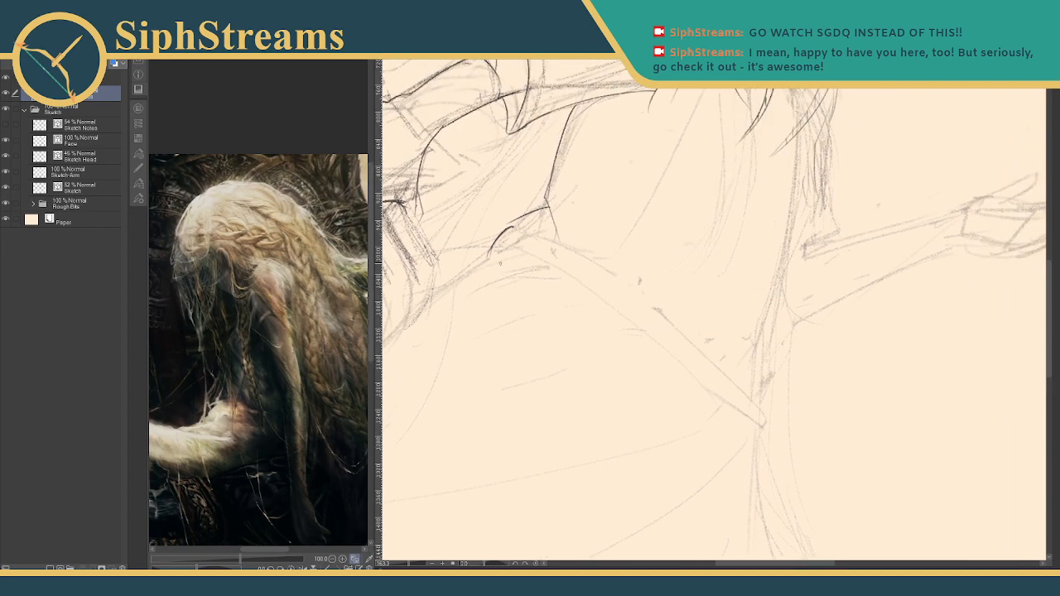
{"action": "mouse_move", "coordinate": [508, 229]}
{"action": "left_mouse_down"}
{"action": "mouse_move", "coordinate": [614, 263]}
{"action": "mouse_move", "coordinate": [766, 407]}
{"action": "left_mouse_up"}
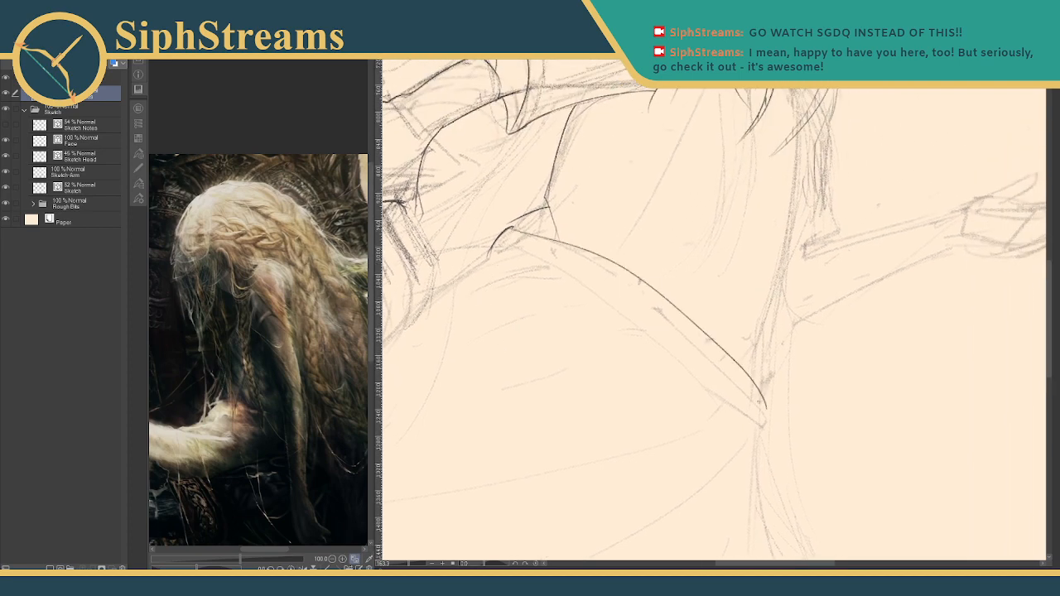
{"action": "key", "text": "ctrl+z"}
{"action": "left_click_drag", "start_coordinate": [512, 231], "coordinate": [720, 400]}
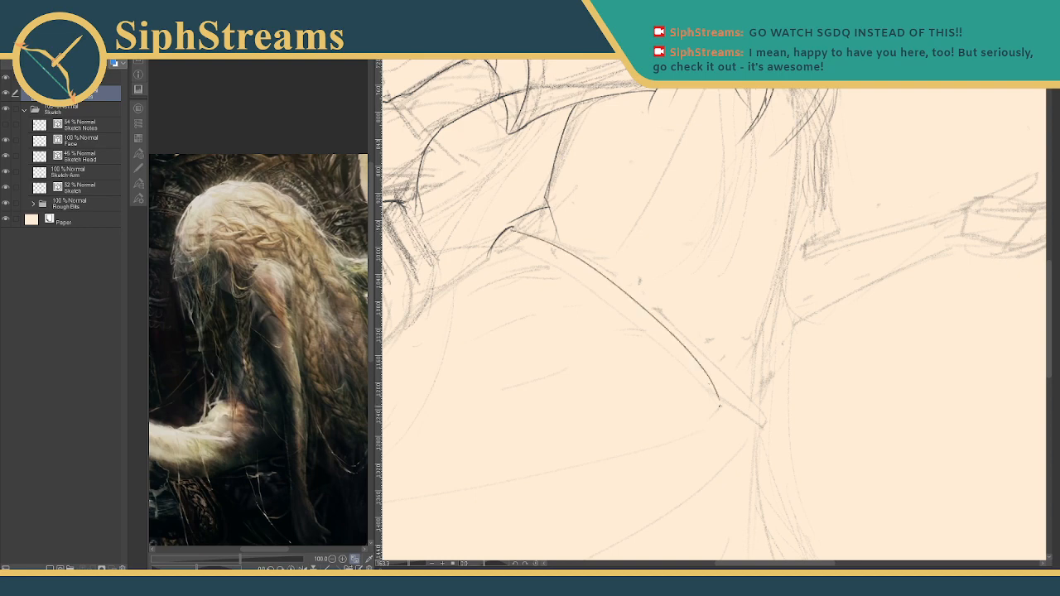
{"action": "key", "text": "ctrl+z"}
{"action": "left_click_drag", "start_coordinate": [512, 224], "coordinate": [782, 402]}
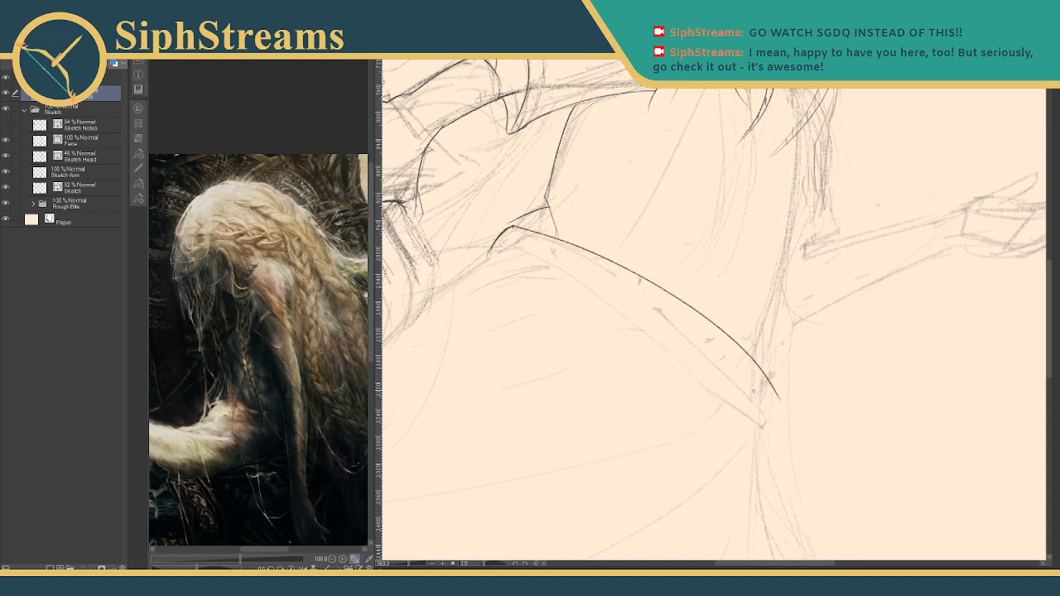
{"action": "key", "text": "ctrl+z"}
{"action": "left_click_drag", "start_coordinate": [508, 225], "coordinate": [753, 409]}
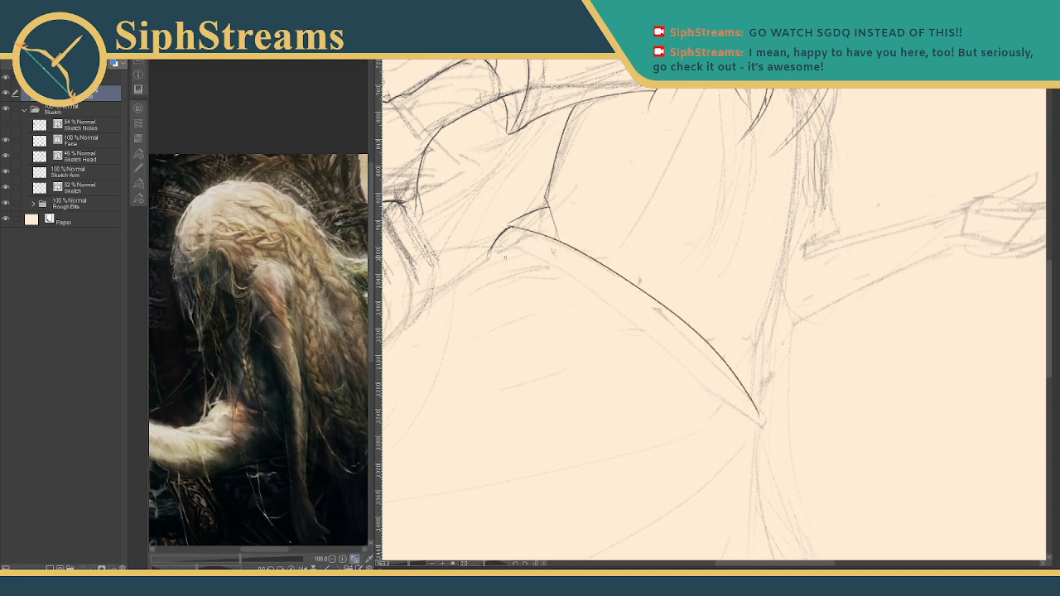
- Draw the belt's lower edge parallel to the upper one, closing the band at its front tip
{"action": "left_click_drag", "start_coordinate": [491, 257], "coordinate": [723, 439]}
{"action": "key", "text": "ctrl+z"}
{"action": "mouse_move", "coordinate": [493, 256]}
{"action": "left_mouse_down"}
{"action": "mouse_move", "coordinate": [747, 451]}
{"action": "mouse_move", "coordinate": [499, 241]}
{"action": "mouse_move", "coordinate": [746, 448]}
{"action": "mouse_move", "coordinate": [563, 267]}
{"action": "mouse_move", "coordinate": [484, 237]}
{"action": "mouse_move", "coordinate": [623, 311]}
{"action": "mouse_move", "coordinate": [760, 444]}
{"action": "mouse_move", "coordinate": [759, 422]}
{"action": "mouse_move", "coordinate": [761, 445]}
{"action": "left_mouse_up"}
{"action": "key", "text": "ctrl+z"}
{"action": "key", "text": "ctrl+z"}
{"action": "key", "text": "ctrl+z"}
{"action": "key", "text": "ctrl+z"}
{"action": "key", "text": "e"}
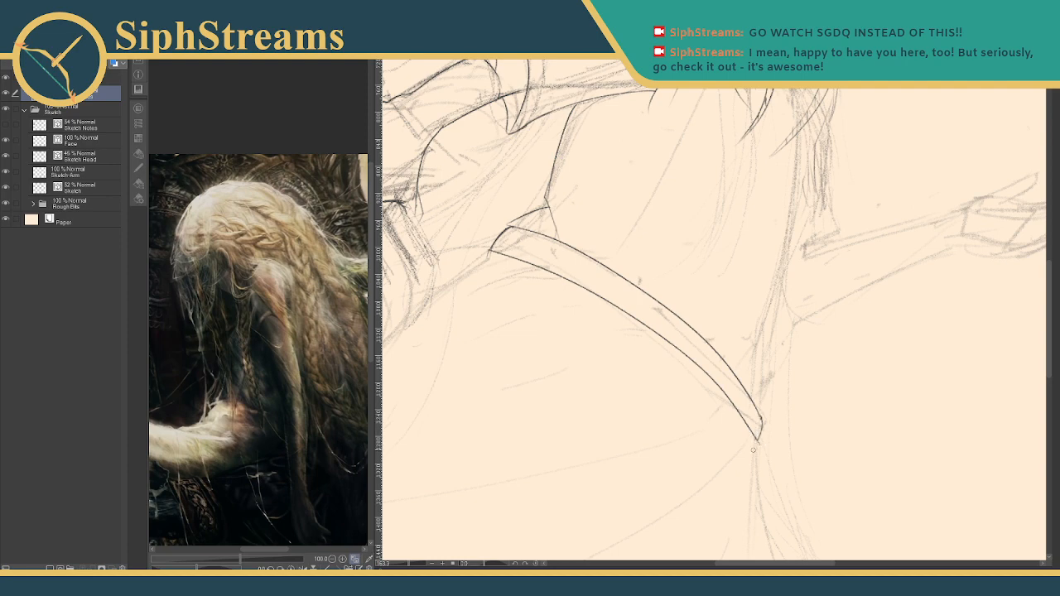
- Draw the tunic's fold lines from the shoulder curving down beneath the sleeve toward the back, plus a short fold under the arm
{"action": "key", "text": "p"}
{"action": "left_click_drag", "start_coordinate": [639, 247], "coordinate": [624, 273]}
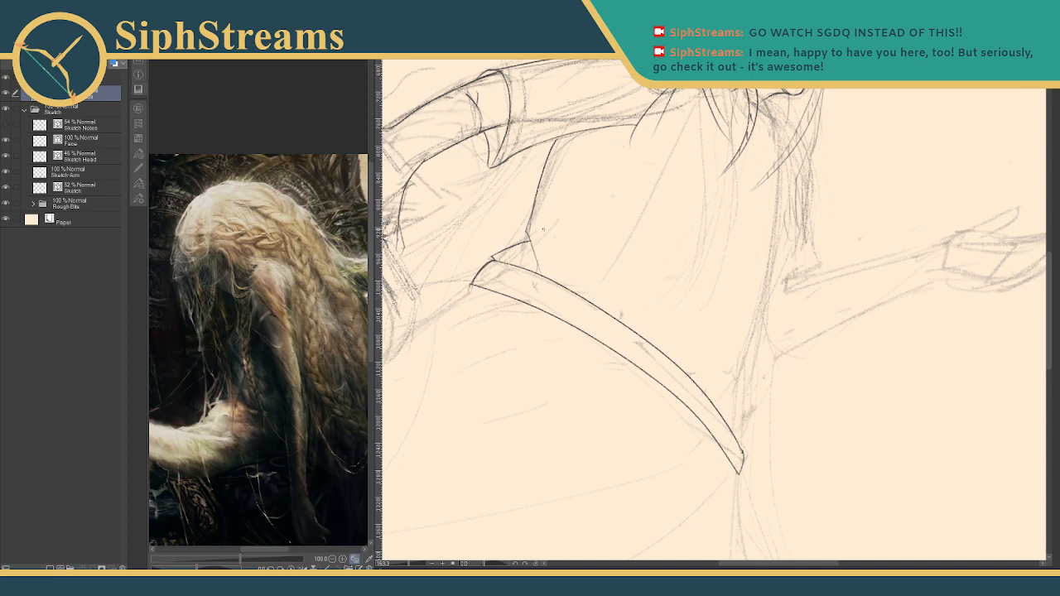
{"action": "left_click_drag", "start_coordinate": [545, 225], "coordinate": [604, 185]}
{"action": "left_click_drag", "start_coordinate": [609, 174], "coordinate": [569, 230]}
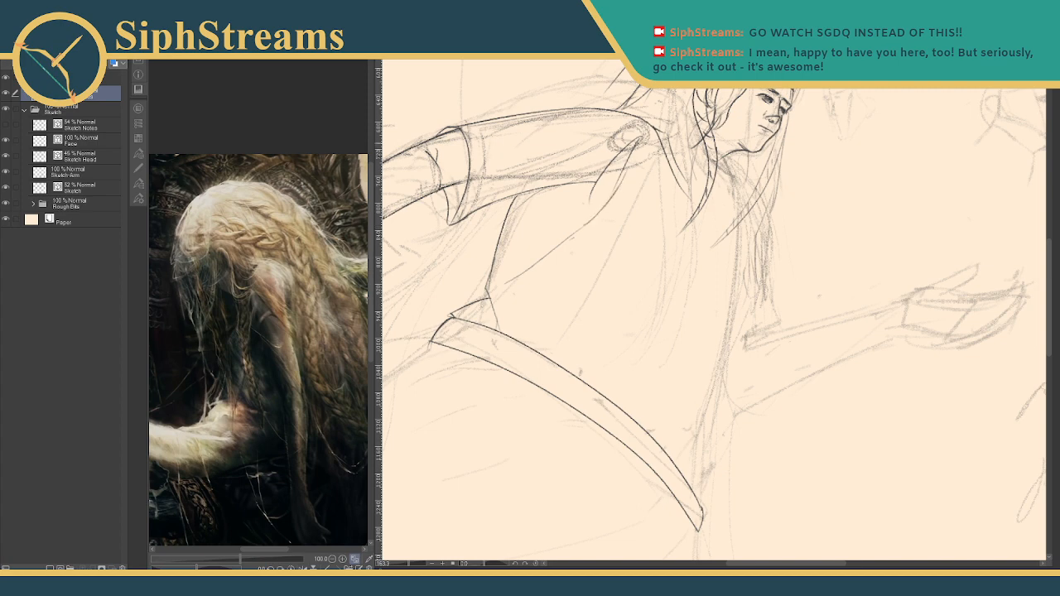
{"action": "mouse_move", "coordinate": [630, 158]}
{"action": "left_mouse_down"}
{"action": "mouse_move", "coordinate": [512, 270]}
{"action": "mouse_move", "coordinate": [580, 235]}
{"action": "mouse_move", "coordinate": [605, 205]}
{"action": "mouse_move", "coordinate": [555, 235]}
{"action": "left_mouse_up"}
{"action": "key", "text": "e"}
{"action": "key", "text": "p"}
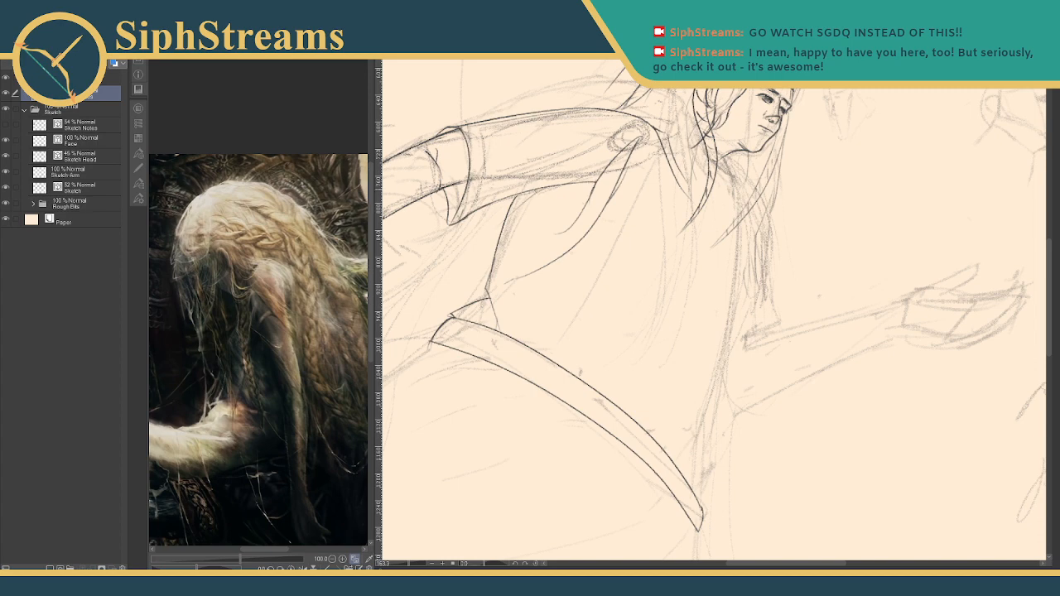
{"action": "left_click_drag", "start_coordinate": [536, 189], "coordinate": [546, 228]}
{"action": "mouse_move", "coordinate": [601, 257]}
{"action": "left_mouse_down"}
{"action": "mouse_move", "coordinate": [559, 202]}
{"action": "mouse_move", "coordinate": [550, 219]}
{"action": "left_mouse_up"}
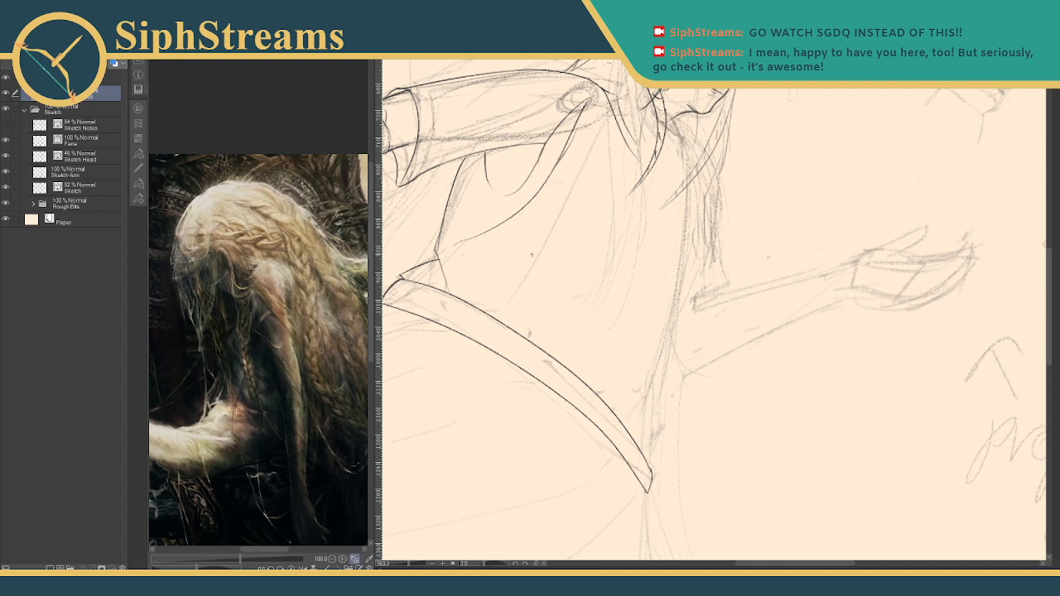
- Draw long curved tunic folds from mid-torso and the chest down to the belt, plus a short crease above the belt's front tip
{"action": "left_click_drag", "start_coordinate": [532, 255], "coordinate": [513, 294]}
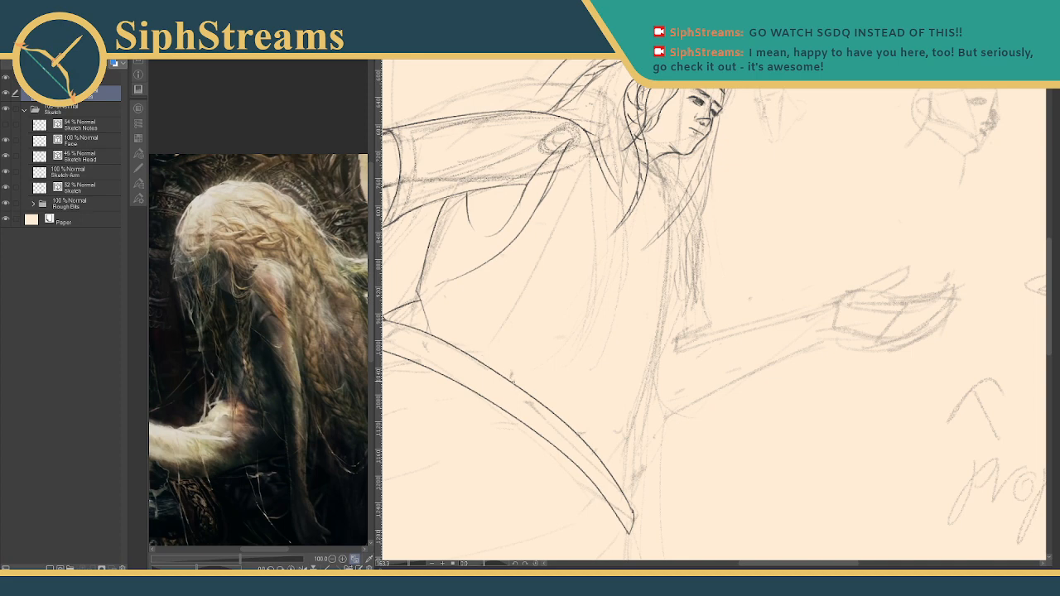
{"action": "mouse_move", "coordinate": [513, 383]}
{"action": "left_mouse_down"}
{"action": "mouse_move", "coordinate": [518, 308]}
{"action": "mouse_move", "coordinate": [503, 338]}
{"action": "mouse_move", "coordinate": [543, 254]}
{"action": "mouse_move", "coordinate": [548, 376]}
{"action": "mouse_move", "coordinate": [506, 326]}
{"action": "left_mouse_up"}
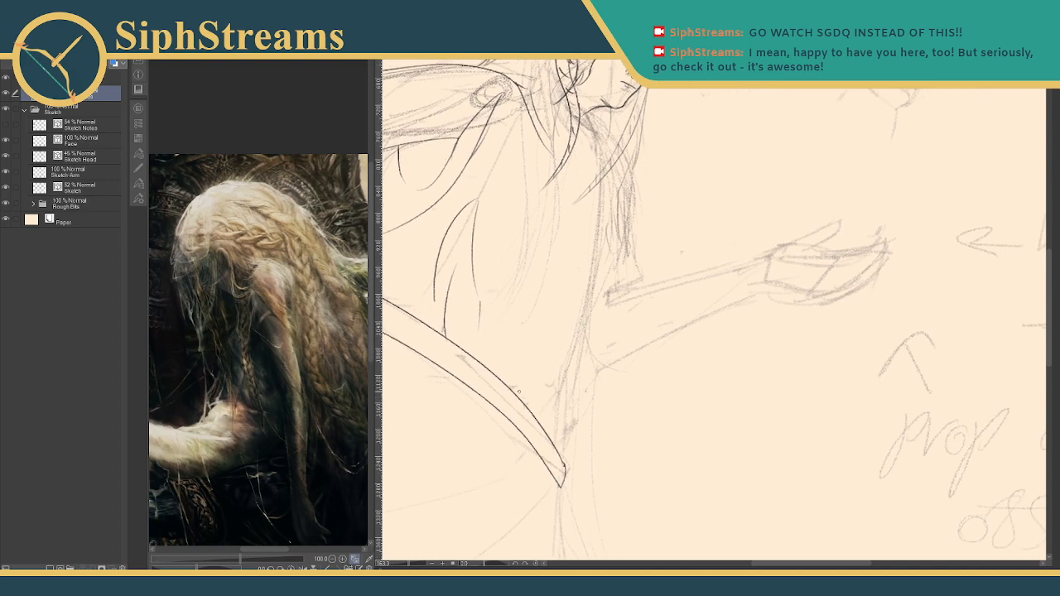
{"action": "mouse_move", "coordinate": [518, 391]}
{"action": "left_mouse_down"}
{"action": "mouse_move", "coordinate": [572, 263]}
{"action": "mouse_move", "coordinate": [580, 268]}
{"action": "mouse_move", "coordinate": [564, 325]}
{"action": "mouse_move", "coordinate": [527, 390]}
{"action": "mouse_move", "coordinate": [570, 401]}
{"action": "mouse_move", "coordinate": [593, 312]}
{"action": "left_mouse_up"}
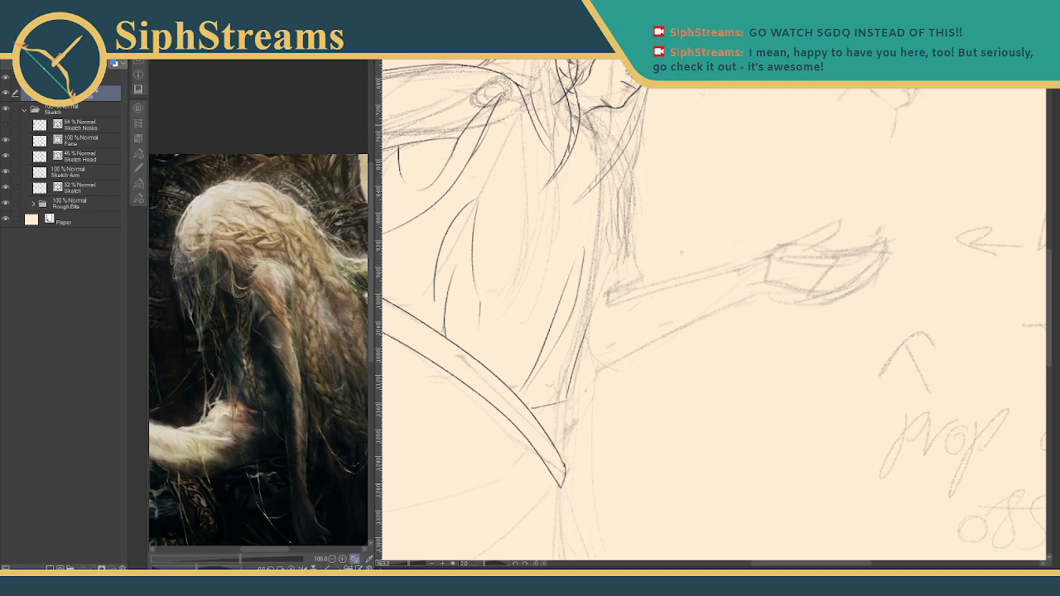
{"action": "mouse_move", "coordinate": [608, 176]}
{"action": "left_mouse_down"}
{"action": "mouse_move", "coordinate": [625, 215]}
{"action": "mouse_move", "coordinate": [620, 315]}
{"action": "mouse_move", "coordinate": [600, 388]}
{"action": "mouse_move", "coordinate": [689, 243]}
{"action": "mouse_move", "coordinate": [780, 381]}
{"action": "mouse_move", "coordinate": [772, 383]}
{"action": "left_mouse_up"}
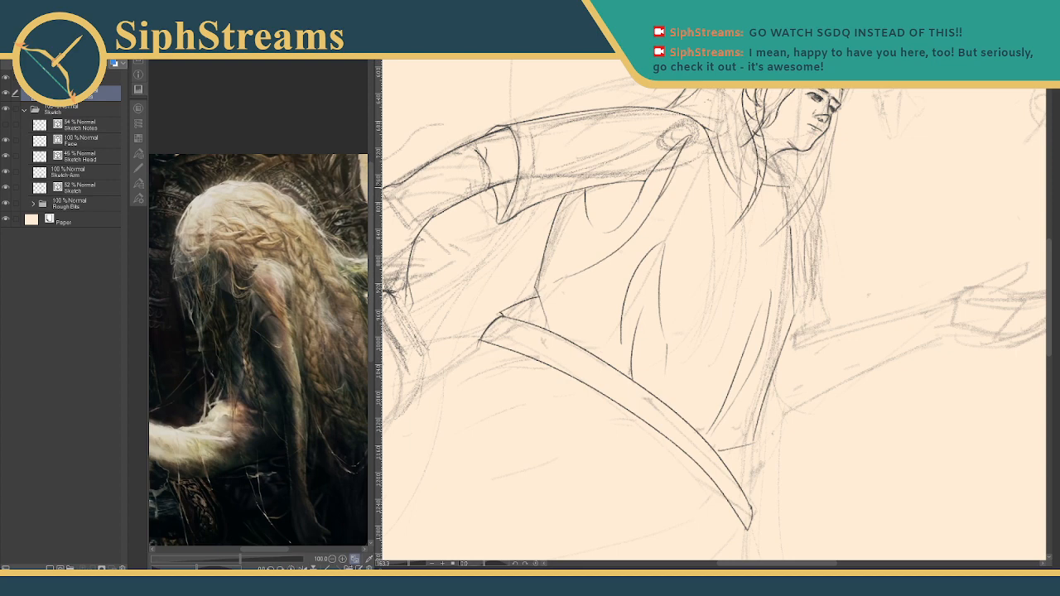
- Try several strokes for the tunic's neckline and the front edge of the upper chest
{"action": "left_click_drag", "start_coordinate": [788, 186], "coordinate": [791, 208]}
{"action": "key", "text": "ctrl+q"}
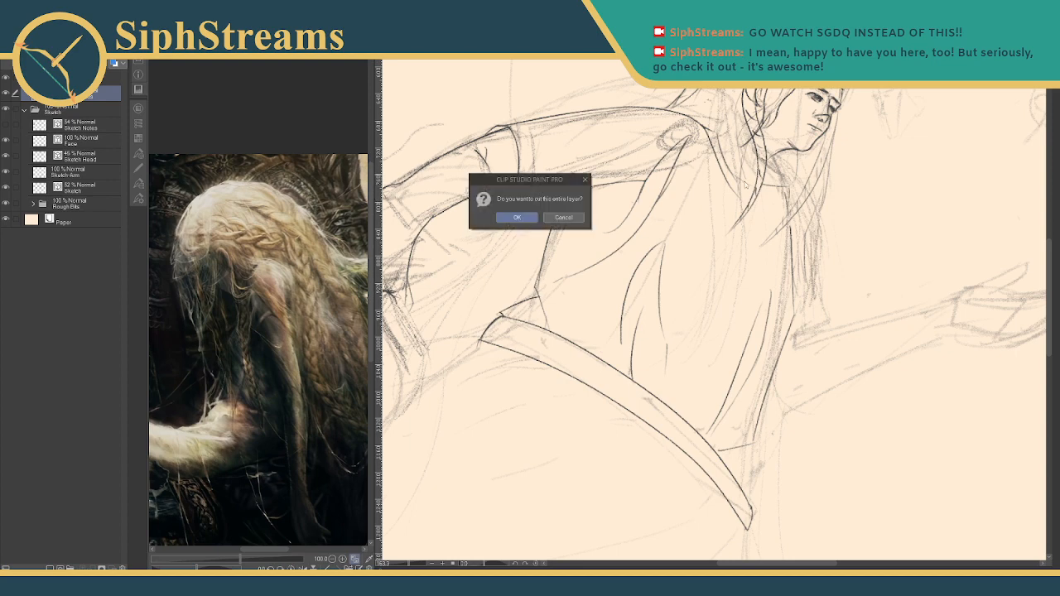
{"action": "left_click", "coordinate": [564, 217]}
{"action": "key", "text": "ctrl+z"}
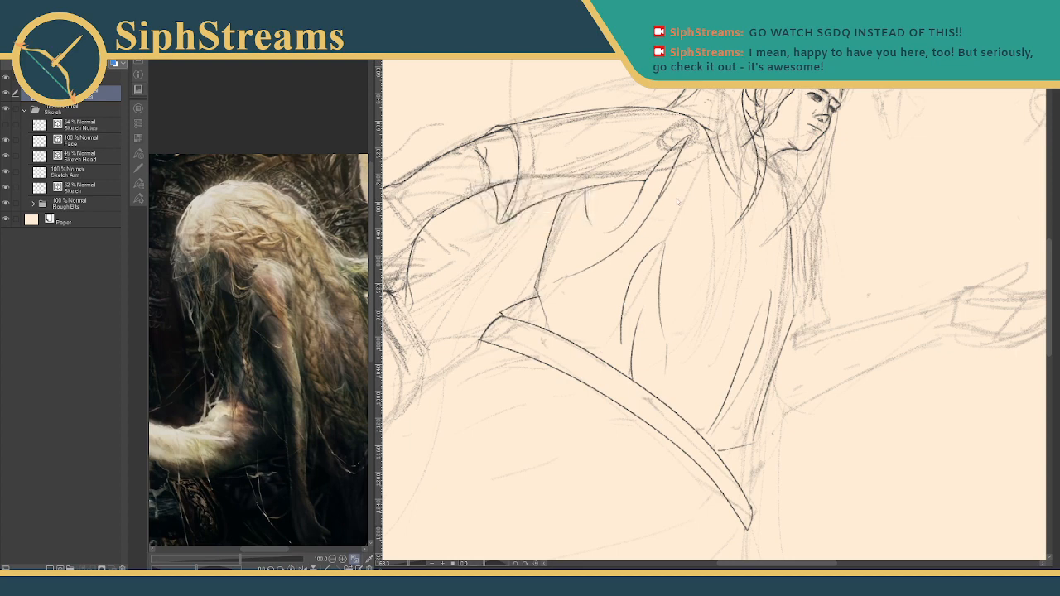
{"action": "left_click_drag", "start_coordinate": [717, 133], "coordinate": [818, 222]}
{"action": "key", "text": "ctrl+z"}
{"action": "left_click_drag", "start_coordinate": [789, 186], "coordinate": [778, 268]}
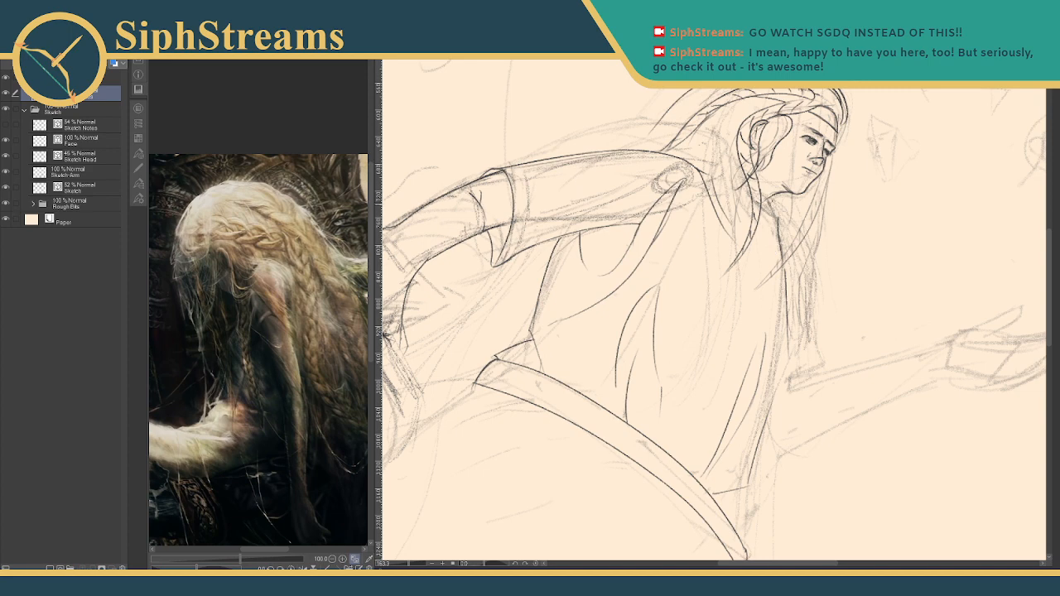
{"action": "mouse_move", "coordinate": [774, 201]}
{"action": "left_mouse_down"}
{"action": "mouse_move", "coordinate": [814, 242]}
{"action": "mouse_move", "coordinate": [700, 193]}
{"action": "mouse_move", "coordinate": [784, 235]}
{"action": "left_mouse_up"}
{"action": "key", "text": "ctrl+z"}
{"action": "key", "text": "ctrl+z"}
{"action": "mouse_move", "coordinate": [711, 179]}
{"action": "left_mouse_down"}
{"action": "mouse_move", "coordinate": [772, 232]}
{"action": "mouse_move", "coordinate": [795, 234]}
{"action": "mouse_move", "coordinate": [721, 208]}
{"action": "mouse_move", "coordinate": [780, 211]}
{"action": "mouse_move", "coordinate": [712, 186]}
{"action": "mouse_move", "coordinate": [765, 225]}
{"action": "left_mouse_up"}
{"action": "key", "text": "ctrl+z"}
{"action": "key", "text": "ctrl+z"}
{"action": "key", "text": "ctrl+z"}
{"action": "key", "text": "ctrl+z"}
- Draw the tunic's neckline curving from the shoulder to below the neck, with its front side rising toward the throat
{"action": "left_click_drag", "start_coordinate": [710, 180], "coordinate": [765, 237]}
{"action": "left_click_drag", "start_coordinate": [767, 200], "coordinate": [757, 252]}
{"action": "left_click", "coordinate": [768, 236], "text": "ctrl+shift"}
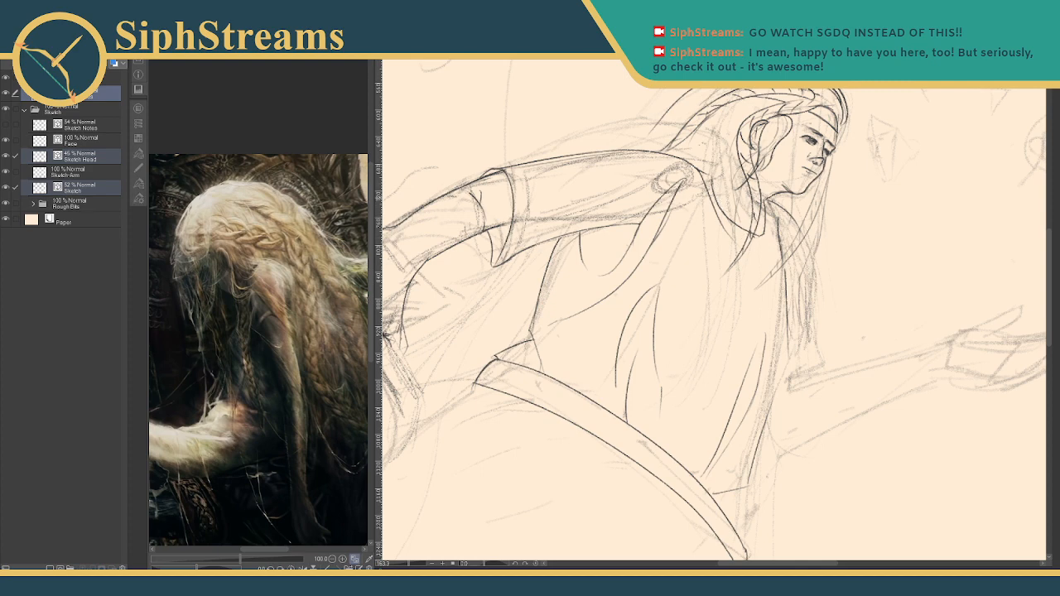
{"action": "left_click_drag", "start_coordinate": [769, 203], "coordinate": [775, 250]}
- Try further collar lines around the neckline and across the upper chest, undoing the unwanted strokes
{"action": "left_click_drag", "start_coordinate": [701, 177], "coordinate": [796, 242]}
{"action": "key", "text": "ctrl+z"}
{"action": "mouse_move", "coordinate": [704, 191]}
{"action": "left_mouse_down"}
{"action": "mouse_move", "coordinate": [768, 248]}
{"action": "mouse_move", "coordinate": [759, 252]}
{"action": "mouse_move", "coordinate": [785, 254]}
{"action": "left_mouse_up"}
{"action": "key", "text": "ctrl+z"}
{"action": "key", "text": "ctrl+z"}
{"action": "mouse_move", "coordinate": [777, 212]}
{"action": "left_mouse_down"}
{"action": "mouse_move", "coordinate": [748, 261]}
{"action": "mouse_move", "coordinate": [765, 249]}
{"action": "mouse_move", "coordinate": [753, 263]}
{"action": "mouse_move", "coordinate": [763, 262]}
{"action": "left_mouse_up"}
{"action": "key", "text": "ctrl+z"}
{"action": "key", "text": "ctrl+z"}
{"action": "key", "text": "e"}
{"action": "key", "text": "p"}
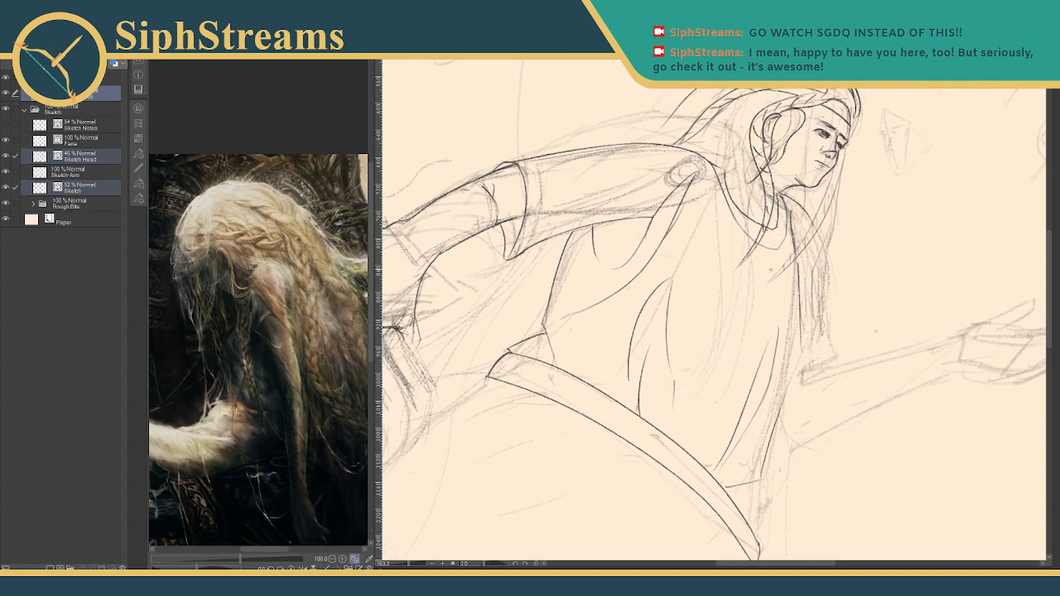
- Make the line drawing layer the only selected layer and check its lines by hiding and showing it
{"action": "mouse_move", "coordinate": [723, 224]}
{"action": "left_mouse_down"}
{"action": "mouse_move", "coordinate": [745, 290]}
{"action": "mouse_move", "coordinate": [760, 210]}
{"action": "mouse_move", "coordinate": [795, 174]}
{"action": "mouse_move", "coordinate": [890, 122]}
{"action": "left_mouse_up"}
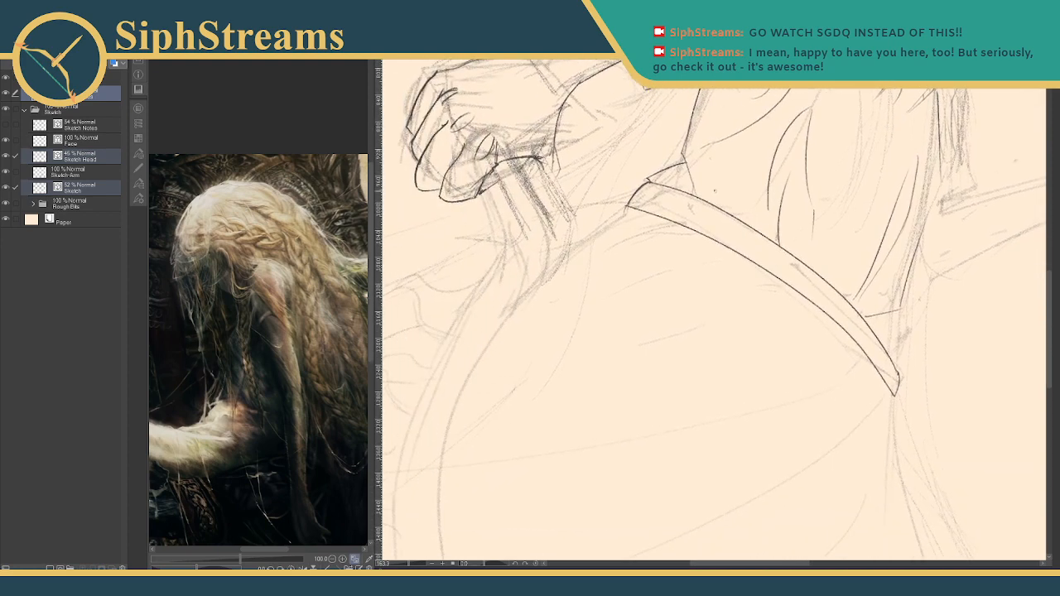
{"action": "left_click_drag", "start_coordinate": [627, 208], "coordinate": [590, 230]}
{"action": "mouse_move", "coordinate": [707, 250]}
{"action": "left_mouse_down"}
{"action": "mouse_move", "coordinate": [527, 169]}
{"action": "mouse_move", "coordinate": [685, 222]}
{"action": "mouse_move", "coordinate": [664, 228]}
{"action": "mouse_move", "coordinate": [641, 268]}
{"action": "left_mouse_up"}
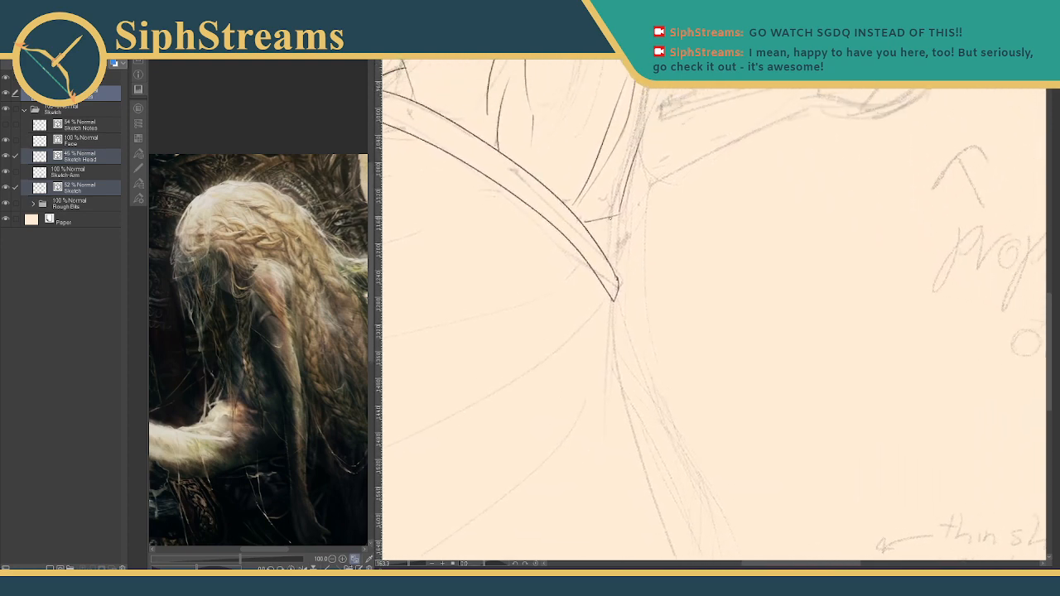
{"action": "mouse_move", "coordinate": [615, 217]}
{"action": "left_mouse_down"}
{"action": "mouse_move", "coordinate": [601, 396]}
{"action": "mouse_move", "coordinate": [575, 462]}
{"action": "mouse_move", "coordinate": [551, 475]}
{"action": "left_mouse_up"}
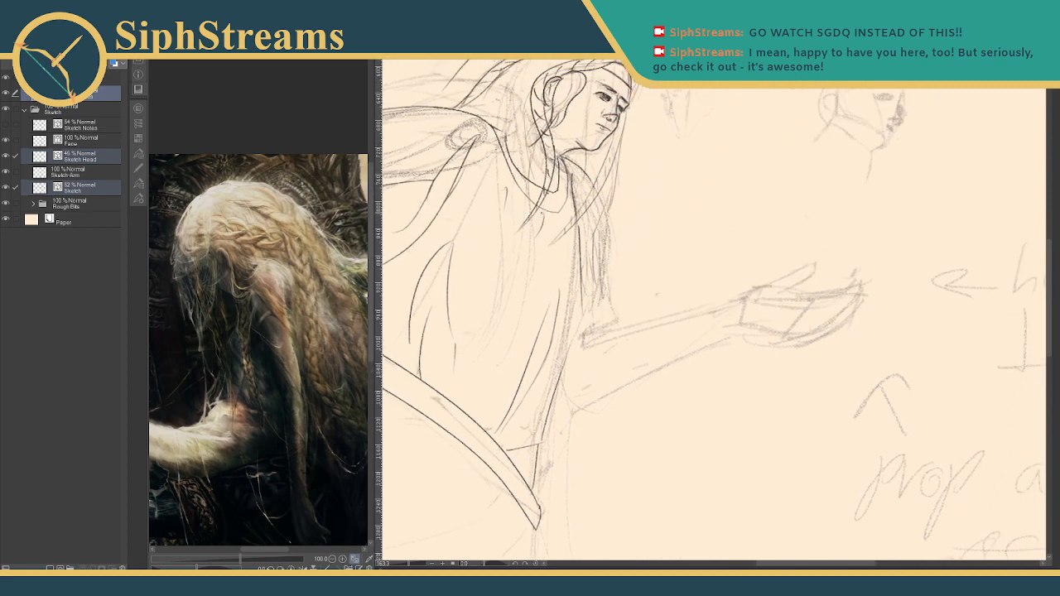
{"action": "left_click", "coordinate": [78, 94]}
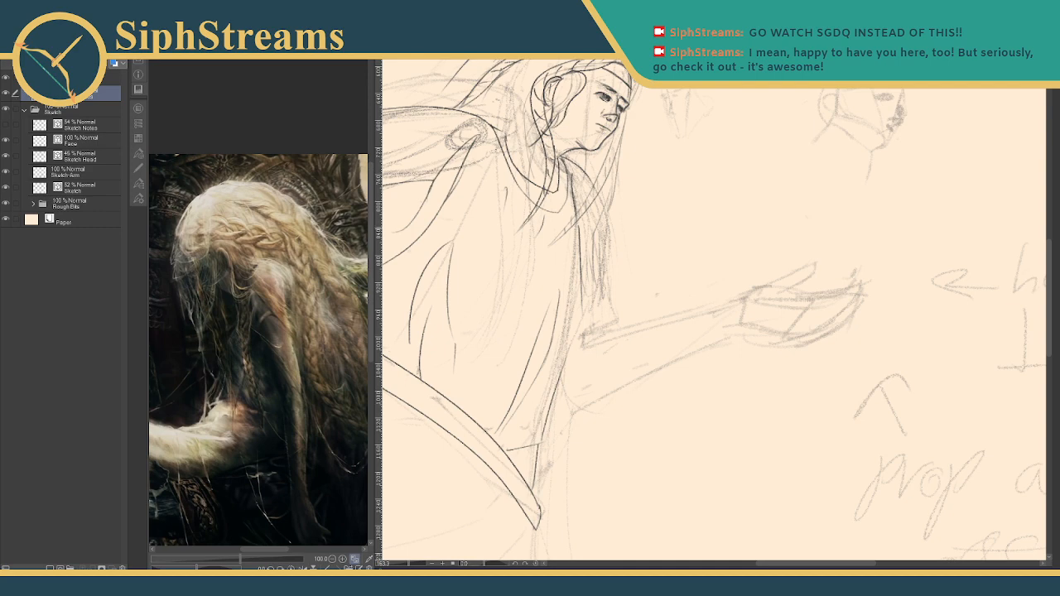
{"action": "left_click", "coordinate": [6, 94]}
{"action": "left_click", "coordinate": [7, 94]}
- Try a stroke for the outer edge of the front sleeve
{"action": "mouse_move", "coordinate": [601, 198]}
{"action": "left_mouse_down"}
{"action": "mouse_move", "coordinate": [607, 273]}
{"action": "mouse_move", "coordinate": [605, 307]}
{"action": "left_mouse_up"}
{"action": "key", "text": "ctrl+q"}
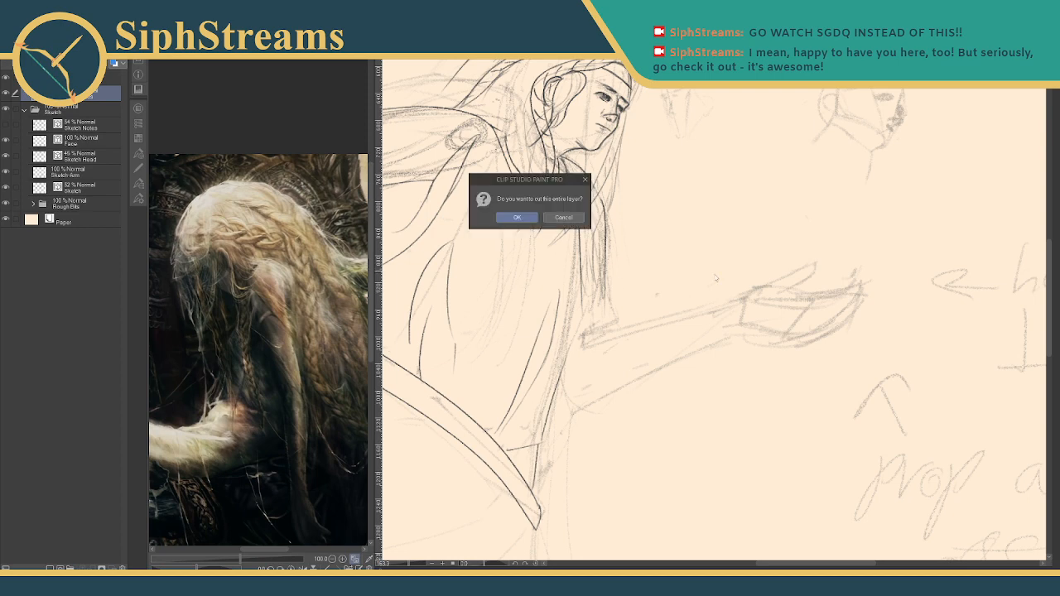
{"action": "left_click", "coordinate": [563, 219]}
{"action": "key", "text": "ctrl+z"}
{"action": "mouse_move", "coordinate": [623, 245]}
{"action": "left_mouse_down"}
{"action": "mouse_move", "coordinate": [921, 272]}
{"action": "mouse_move", "coordinate": [821, 247]}
{"action": "mouse_move", "coordinate": [710, 257]}
{"action": "left_mouse_up"}
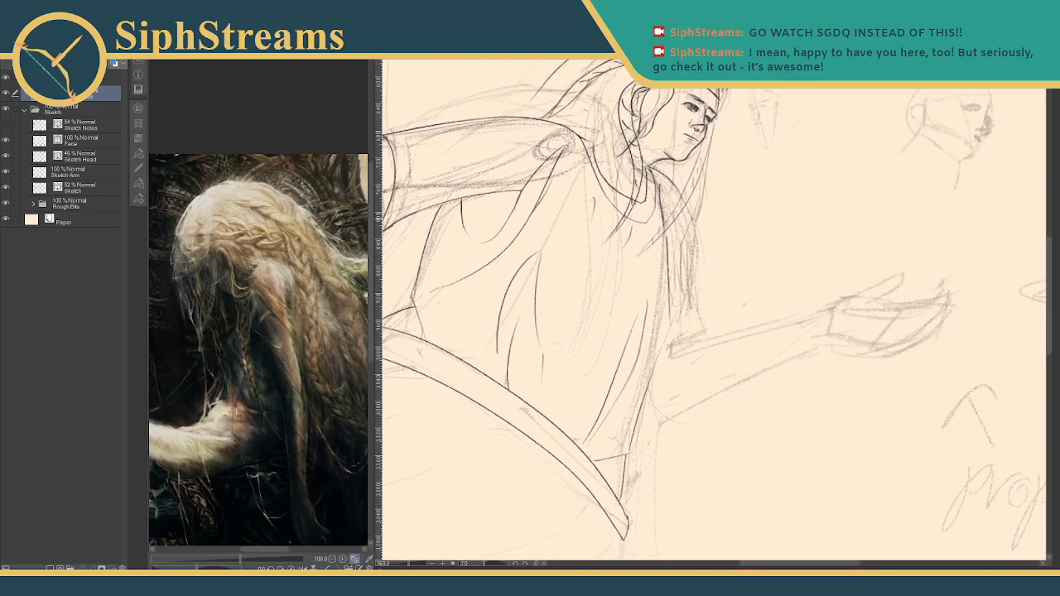
- Draw the front sleeve's outer edge down to a pointed cuff and the forearm's upper edge toward the open hand
{"action": "left_click_drag", "start_coordinate": [694, 228], "coordinate": [706, 356]}
{"action": "key", "text": "ctrl+z"}
{"action": "mouse_move", "coordinate": [694, 224]}
{"action": "left_mouse_down"}
{"action": "mouse_move", "coordinate": [718, 321]}
{"action": "mouse_move", "coordinate": [670, 342]}
{"action": "mouse_move", "coordinate": [714, 331]}
{"action": "mouse_move", "coordinate": [698, 335]}
{"action": "left_mouse_up"}
{"action": "mouse_move", "coordinate": [694, 332]}
{"action": "left_mouse_down"}
{"action": "mouse_move", "coordinate": [666, 378]}
{"action": "mouse_move", "coordinate": [835, 311]}
{"action": "left_mouse_up"}
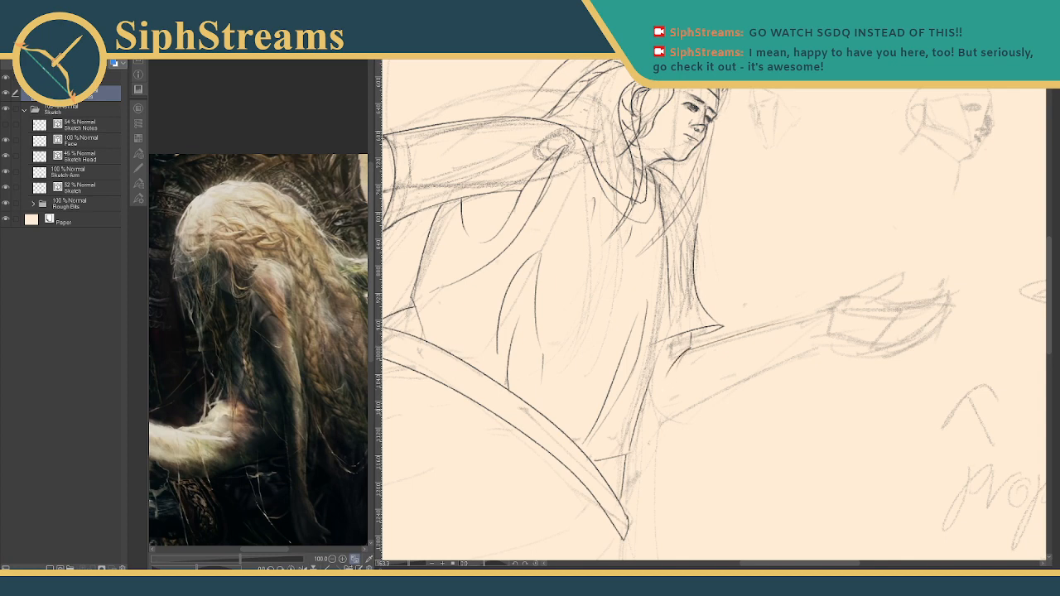
- Draw the outstretched forearm's lower edge from the wrist back to the elbow and round the elbow up into the torso
{"action": "mouse_move", "coordinate": [653, 417]}
{"action": "left_mouse_down"}
{"action": "mouse_move", "coordinate": [677, 419]}
{"action": "mouse_move", "coordinate": [835, 343]}
{"action": "left_mouse_up"}
{"action": "left_click_drag", "start_coordinate": [654, 377], "coordinate": [654, 428]}
{"action": "key", "text": "e"}
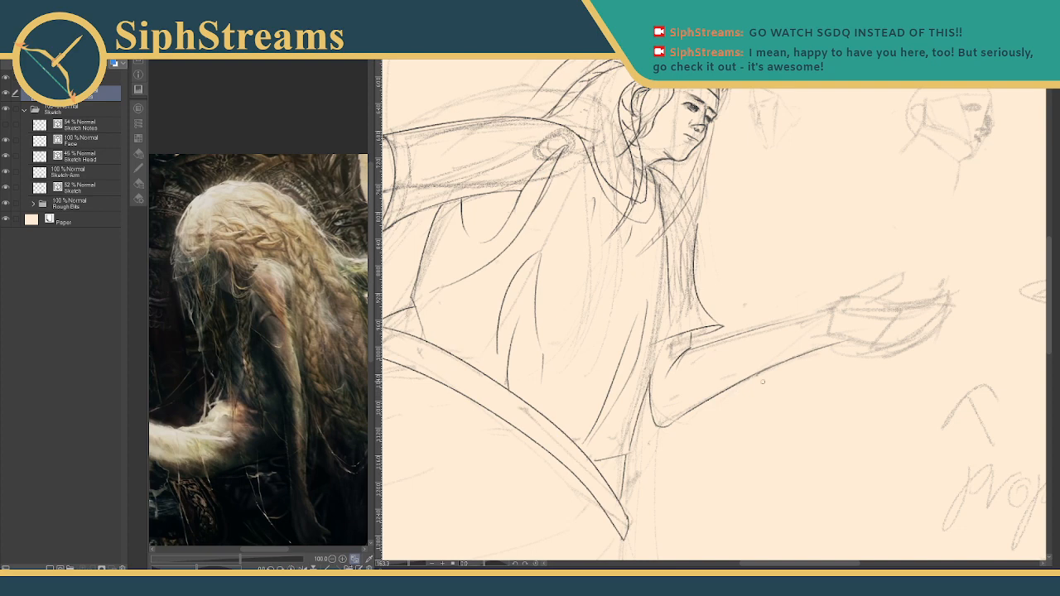
{"action": "key", "text": "p"}
- Try a line from the wrist into the thumb of the open hand
{"action": "mouse_move", "coordinate": [810, 297]}
{"action": "left_mouse_down"}
{"action": "mouse_move", "coordinate": [736, 320]}
{"action": "mouse_move", "coordinate": [782, 327]}
{"action": "mouse_move", "coordinate": [830, 302]}
{"action": "left_mouse_up"}
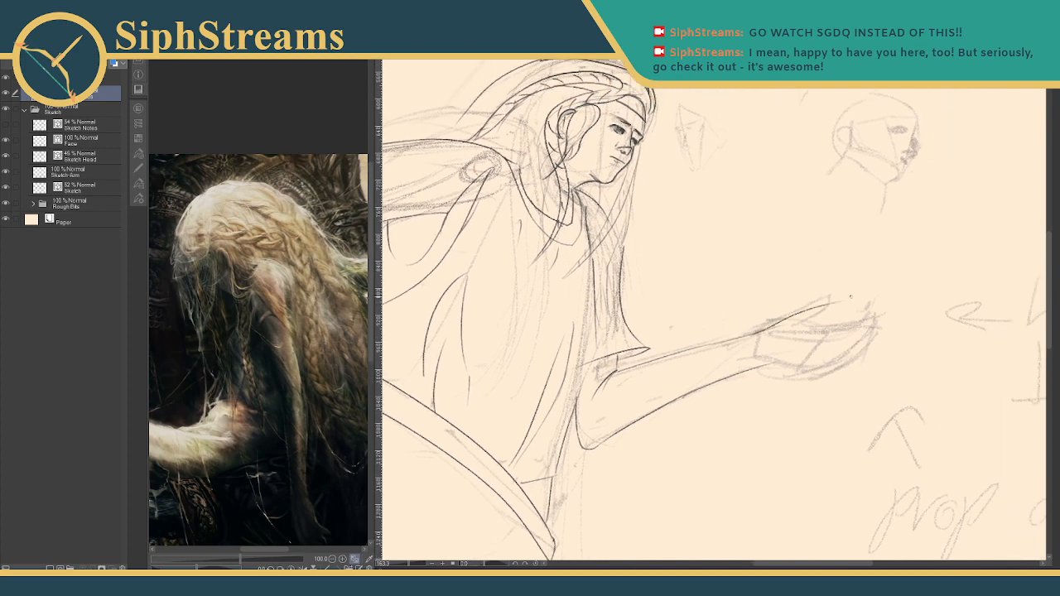
{"action": "key", "text": "ctrl+z"}
{"action": "key", "text": "ctrl+z"}
- Draw the skirt's front edge from the belt tip to the canvas bottom, and the flowing cloth's upper edge behind the fist
{"action": "left_click_drag", "start_coordinate": [589, 334], "coordinate": [978, 228]}
{"action": "left_click_drag", "start_coordinate": [655, 322], "coordinate": [627, 223]}
{"action": "mouse_move", "coordinate": [874, 461]}
{"action": "left_mouse_down"}
{"action": "mouse_move", "coordinate": [732, 348]}
{"action": "mouse_move", "coordinate": [646, 299]}
{"action": "left_mouse_up"}
{"action": "left_click_drag", "start_coordinate": [409, 566], "coordinate": [404, 566]}
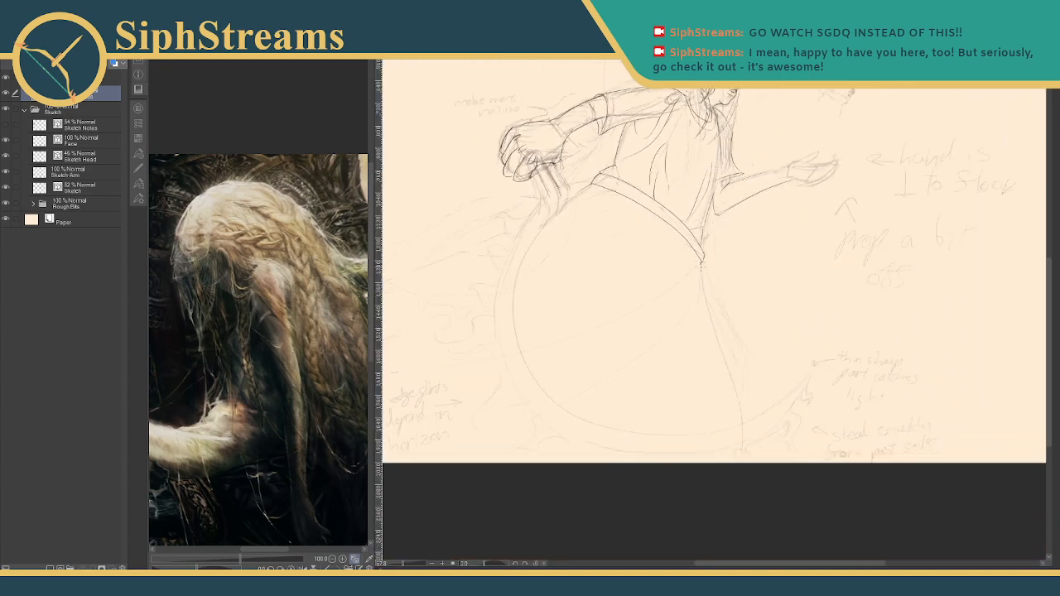
{"action": "mouse_move", "coordinate": [702, 262]}
{"action": "left_mouse_down"}
{"action": "mouse_move", "coordinate": [721, 507]}
{"action": "mouse_move", "coordinate": [861, 489]}
{"action": "left_mouse_up"}
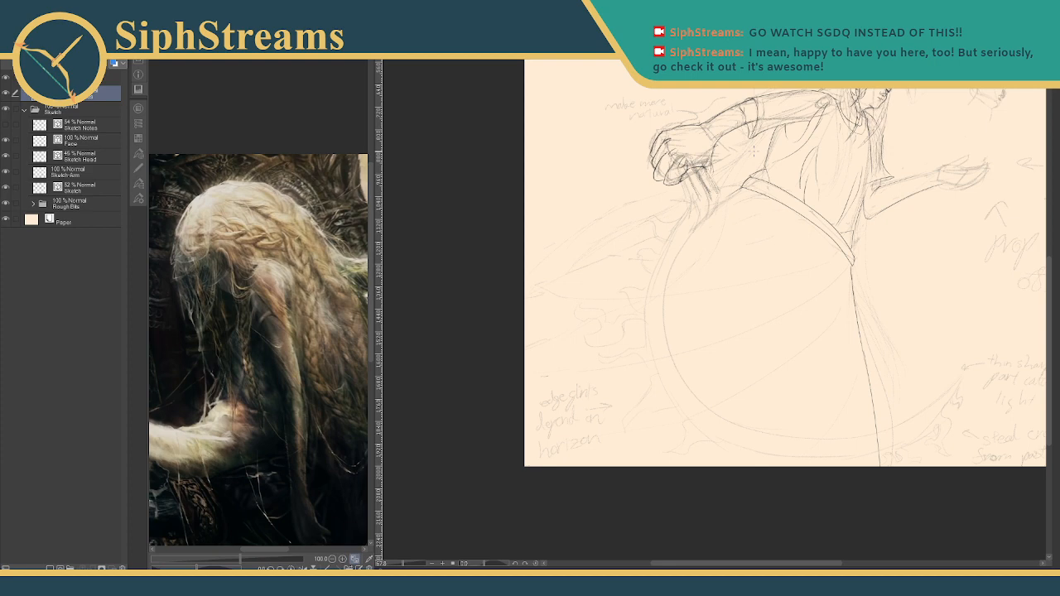
{"action": "left_click_drag", "start_coordinate": [638, 208], "coordinate": [672, 272]}
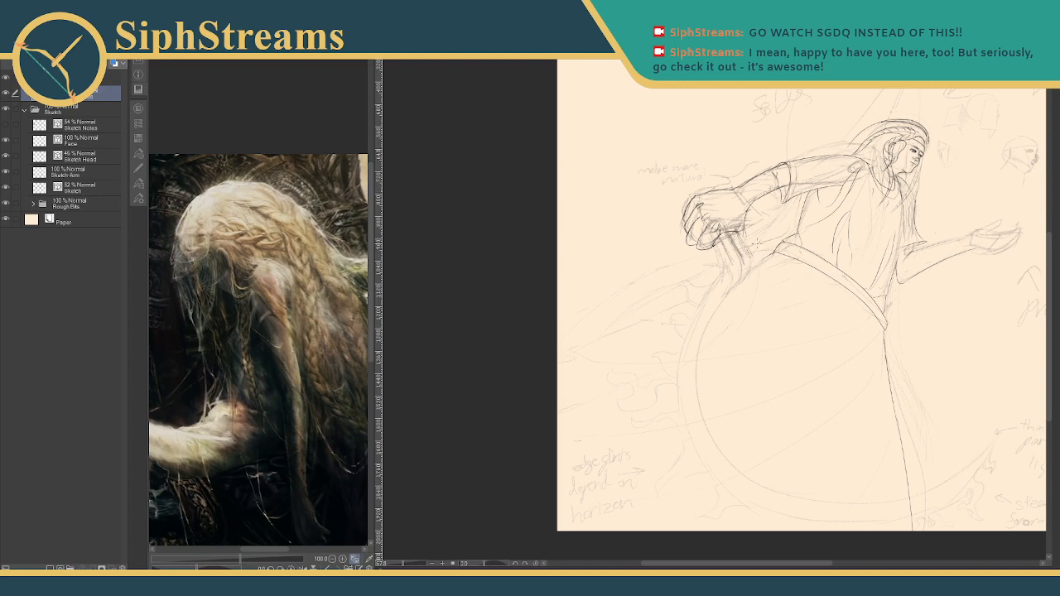
{"action": "left_click_drag", "start_coordinate": [754, 245], "coordinate": [560, 292]}
- Try several long curves for the skirt's back edge from the back of the belt to the canvas edge
{"action": "left_click_drag", "start_coordinate": [767, 272], "coordinate": [563, 409]}
{"action": "mouse_move", "coordinate": [779, 306]}
{"action": "left_mouse_down"}
{"action": "mouse_move", "coordinate": [780, 333]}
{"action": "mouse_move", "coordinate": [771, 329]}
{"action": "mouse_move", "coordinate": [789, 301]}
{"action": "mouse_move", "coordinate": [781, 310]}
{"action": "left_mouse_up"}
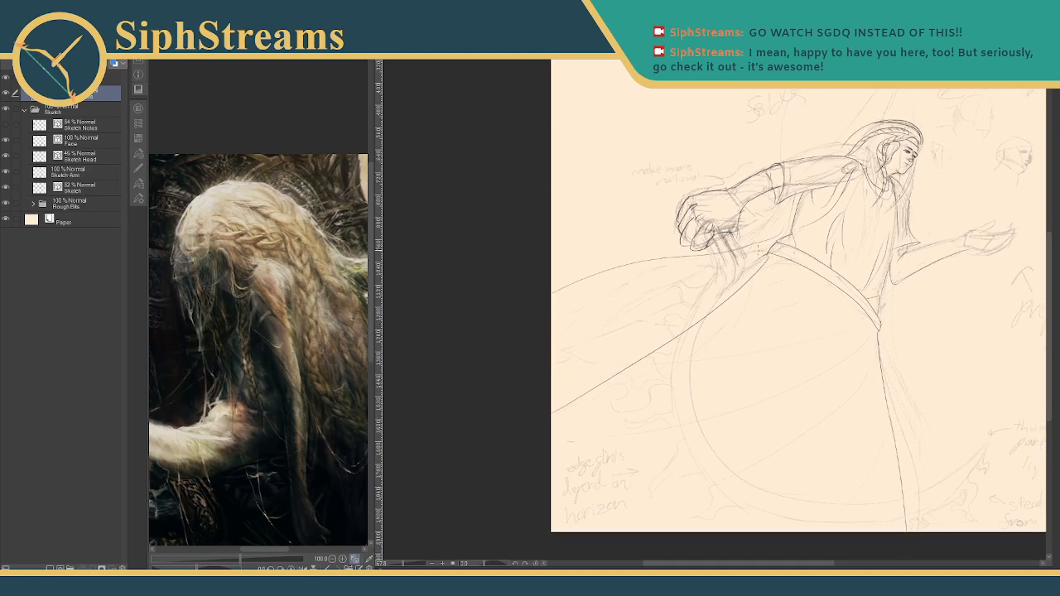
{"action": "key", "text": "ctrl+z"}
{"action": "key", "text": "ctrl+y"}
{"action": "key", "text": "ctrl+z"}
{"action": "left_click_drag", "start_coordinate": [737, 264], "coordinate": [423, 520]}
{"action": "key", "text": "ctrl+z"}
{"action": "left_click_drag", "start_coordinate": [763, 256], "coordinate": [535, 406]}
{"action": "key", "text": "ctrl+z"}
- Draw long skirt folds fanning from beneath the front of the belt to the canvas bottom
{"action": "left_click_drag", "start_coordinate": [847, 338], "coordinate": [816, 532]}
{"action": "left_click_drag", "start_coordinate": [787, 296], "coordinate": [553, 491]}
{"action": "key", "text": "ctrl+z"}
{"action": "key", "text": "ctrl+z"}
{"action": "mouse_move", "coordinate": [842, 338]}
{"action": "left_mouse_down"}
{"action": "mouse_move", "coordinate": [797, 530]}
{"action": "mouse_move", "coordinate": [752, 499]}
{"action": "left_mouse_up"}
{"action": "left_click_drag", "start_coordinate": [842, 335], "coordinate": [826, 530]}
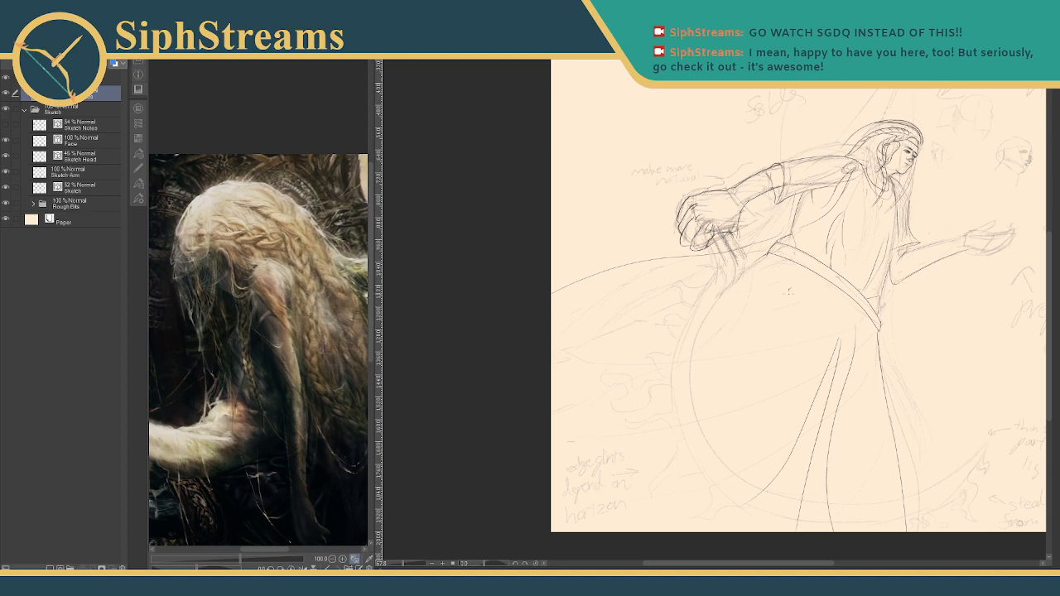
- Draw two long skirt folds sweeping back from under the belt and a short fold at their top, cleaning up the overlap
{"action": "left_click_drag", "start_coordinate": [789, 291], "coordinate": [660, 550]}
{"action": "left_click_drag", "start_coordinate": [787, 290], "coordinate": [590, 523]}
{"action": "left_click_drag", "start_coordinate": [807, 279], "coordinate": [791, 311]}
{"action": "key", "text": "e"}
{"action": "left_click_drag", "start_coordinate": [808, 275], "coordinate": [804, 290]}
{"action": "key", "text": "p"}
- Draw the flowing cloth's lower edges from the back of the belt out to the canvas's side edge
{"action": "mouse_move", "coordinate": [757, 258]}
{"action": "left_mouse_down"}
{"action": "mouse_move", "coordinate": [712, 299]}
{"action": "mouse_move", "coordinate": [624, 342]}
{"action": "left_mouse_up"}
{"action": "left_click_drag", "start_coordinate": [599, 359], "coordinate": [552, 377]}
{"action": "left_click_drag", "start_coordinate": [691, 311], "coordinate": [537, 360]}
{"action": "left_click_drag", "start_coordinate": [771, 333], "coordinate": [711, 297]}
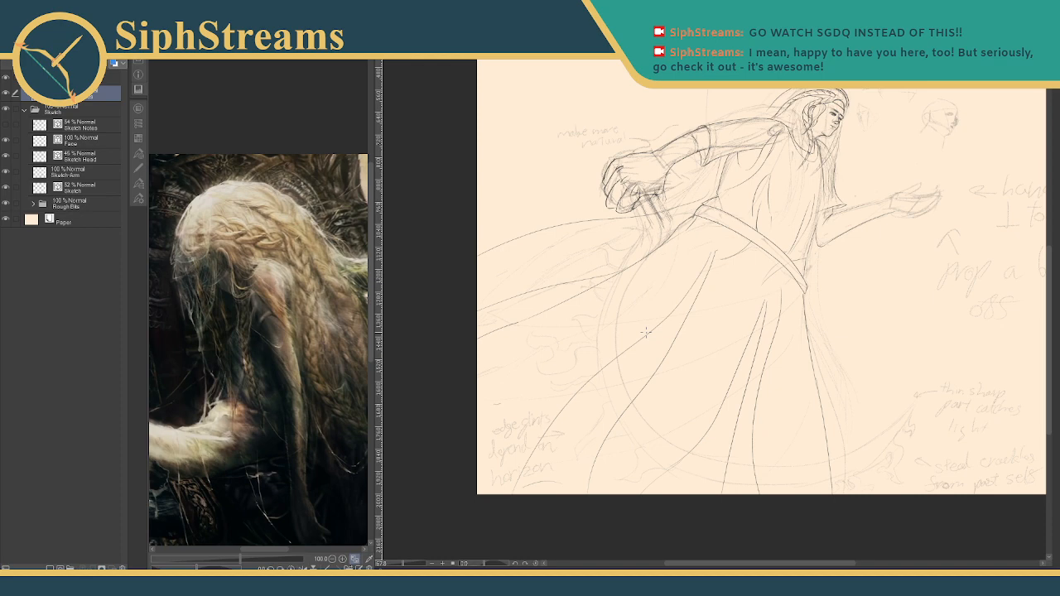
- Erase the long skirt folds between the back of the belt and the skirt's front edge
{"action": "key", "text": "e"}
{"action": "left_click_drag", "start_coordinate": [654, 368], "coordinate": [708, 261]}
{"action": "mouse_move", "coordinate": [742, 333]}
{"action": "left_mouse_down"}
{"action": "mouse_move", "coordinate": [777, 319]}
{"action": "mouse_move", "coordinate": [780, 294]}
{"action": "mouse_move", "coordinate": [733, 431]}
{"action": "mouse_move", "coordinate": [700, 435]}
{"action": "mouse_move", "coordinate": [626, 407]}
{"action": "mouse_move", "coordinate": [585, 369]}
{"action": "left_mouse_up"}
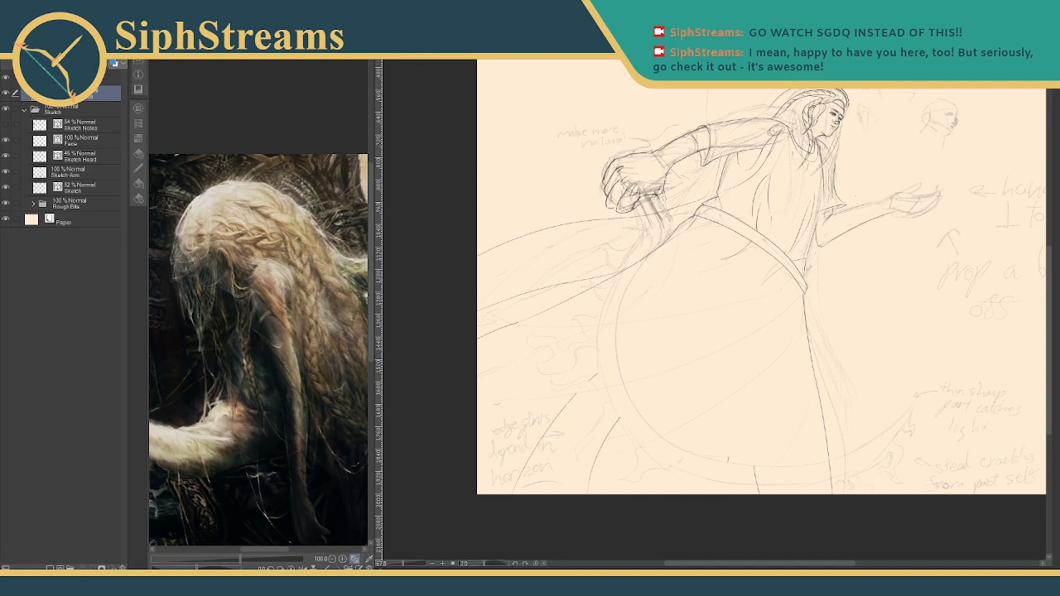
{"action": "mouse_move", "coordinate": [617, 421]}
{"action": "left_mouse_down"}
{"action": "mouse_move", "coordinate": [550, 431]}
{"action": "mouse_move", "coordinate": [591, 474]}
{"action": "mouse_move", "coordinate": [520, 485]}
{"action": "left_mouse_up"}
{"action": "left_click_drag", "start_coordinate": [598, 452], "coordinate": [603, 439]}
{"action": "left_click_drag", "start_coordinate": [757, 469], "coordinate": [754, 494]}
- Try a wavy inner edge and fold lines within the cloth flowing behind the fist
{"action": "key", "text": "e"}
{"action": "key", "text": "p"}
{"action": "left_click_drag", "start_coordinate": [673, 232], "coordinate": [479, 276]}
{"action": "mouse_move", "coordinate": [636, 264]}
{"action": "left_mouse_down"}
{"action": "mouse_move", "coordinate": [485, 291]}
{"action": "mouse_move", "coordinate": [525, 267]}
{"action": "mouse_move", "coordinate": [631, 242]}
{"action": "left_mouse_up"}
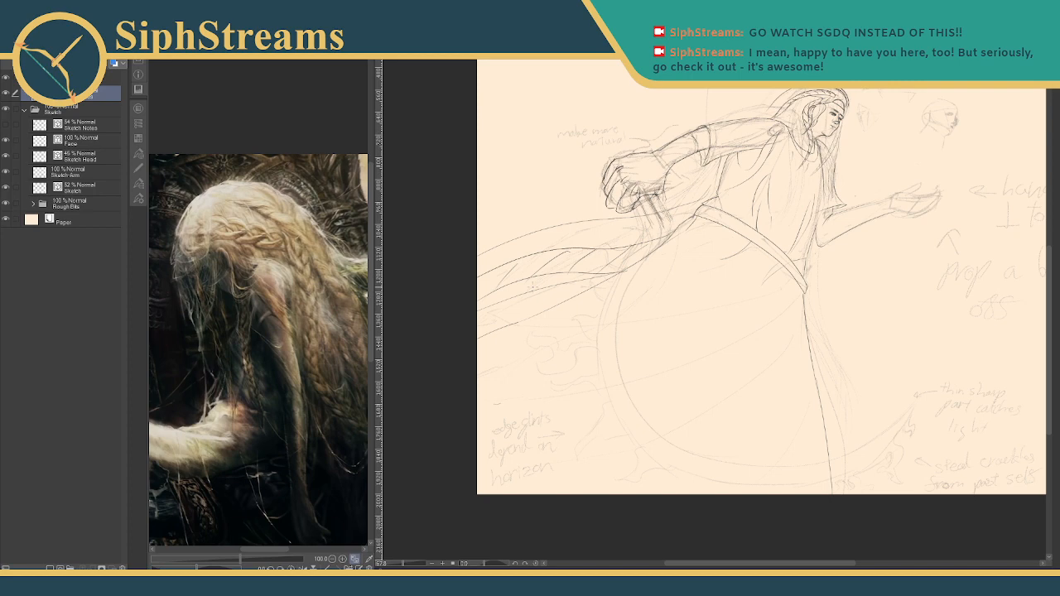
{"action": "key", "text": "ctrl+z"}
{"action": "key", "text": "ctrl+z"}
{"action": "key", "text": "ctrl+z"}
{"action": "key", "text": "ctrl+z"}
{"action": "key", "text": "ctrl+z"}
{"action": "key", "text": "ctrl+z"}
{"action": "key", "text": "ctrl+z"}
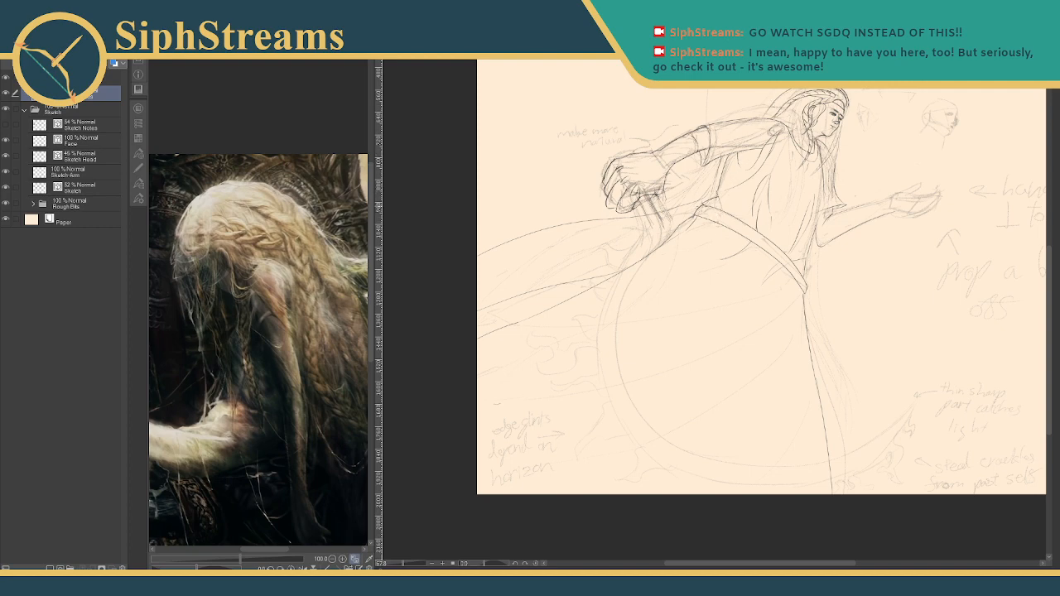
{"action": "left_click_drag", "start_coordinate": [682, 222], "coordinate": [448, 251]}
{"action": "key", "text": "ctrl+z"}
- Draw the sides of the curved handle coming down from beneath the fist
{"action": "key", "text": "e"}
{"action": "key", "text": "p"}
{"action": "left_click_drag", "start_coordinate": [641, 147], "coordinate": [609, 163]}
{"action": "mouse_move", "coordinate": [664, 211]}
{"action": "left_mouse_down"}
{"action": "mouse_move", "coordinate": [671, 244]}
{"action": "mouse_move", "coordinate": [652, 254]}
{"action": "left_mouse_up"}
{"action": "mouse_move", "coordinate": [638, 206]}
{"action": "left_mouse_down"}
{"action": "mouse_move", "coordinate": [651, 230]}
{"action": "mouse_move", "coordinate": [650, 220]}
{"action": "left_mouse_up"}
{"action": "mouse_move", "coordinate": [640, 201]}
{"action": "left_mouse_down"}
{"action": "mouse_move", "coordinate": [647, 219]}
{"action": "mouse_move", "coordinate": [632, 246]}
{"action": "mouse_move", "coordinate": [660, 247]}
{"action": "left_mouse_up"}
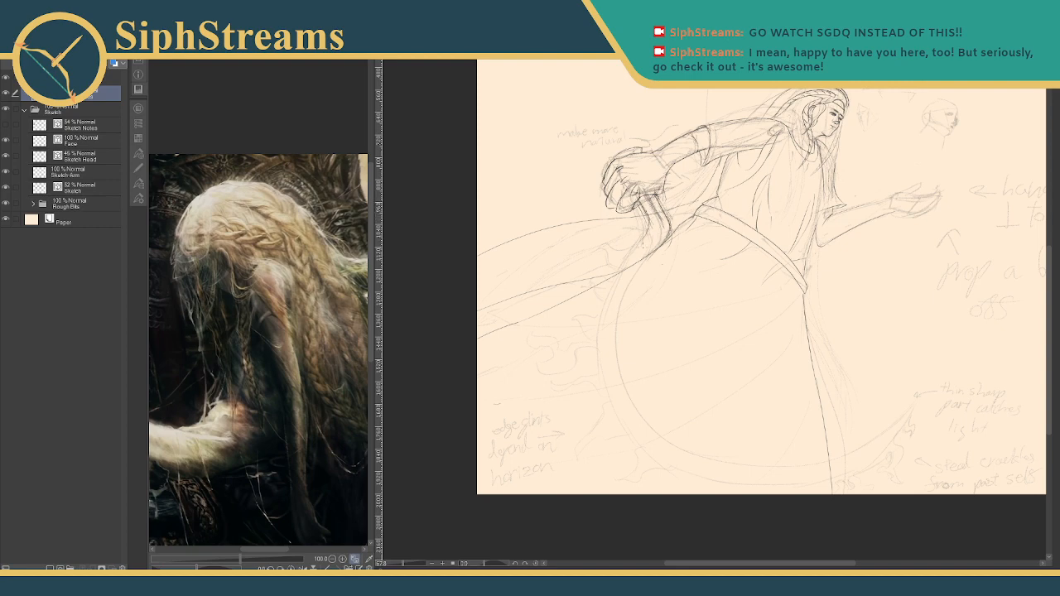
- Erase the loose outline strokes of the curved handle beneath the fist
{"action": "key", "text": "ctrl+plus"}
{"action": "key", "text": "ctrl+plus"}
{"action": "left_click_drag", "start_coordinate": [569, 201], "coordinate": [528, 383]}
{"action": "key", "text": "e"}
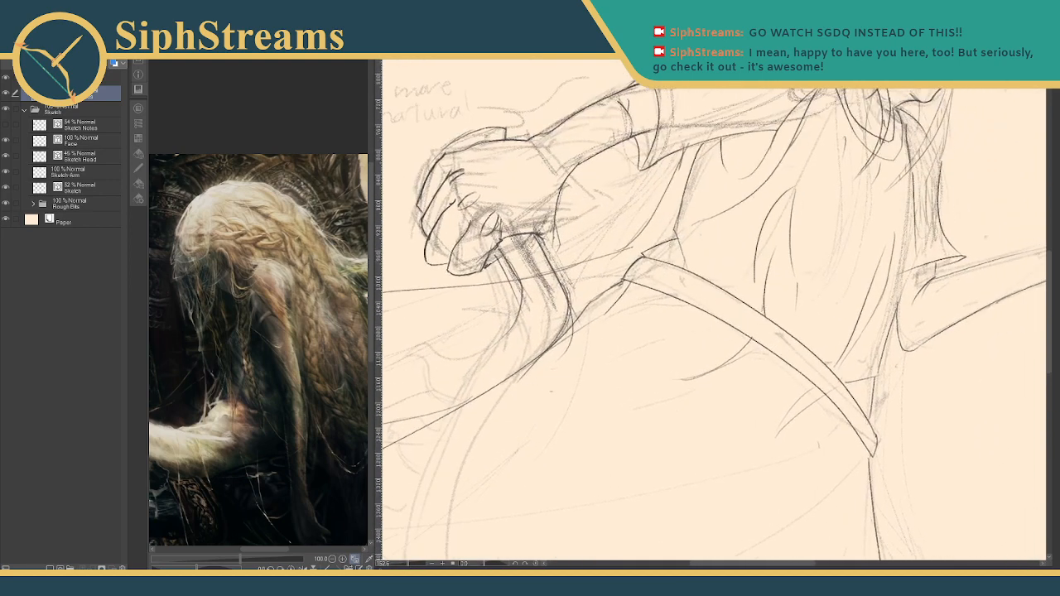
{"action": "mouse_move", "coordinate": [511, 264]}
{"action": "left_mouse_down"}
{"action": "mouse_move", "coordinate": [505, 279]}
{"action": "mouse_move", "coordinate": [501, 257]}
{"action": "mouse_move", "coordinate": [514, 328]}
{"action": "left_mouse_up"}
{"action": "left_click_drag", "start_coordinate": [522, 283], "coordinate": [521, 318]}
{"action": "mouse_move", "coordinate": [543, 256]}
{"action": "left_mouse_down"}
{"action": "mouse_move", "coordinate": [565, 292]}
{"action": "mouse_move", "coordinate": [540, 246]}
{"action": "mouse_move", "coordinate": [553, 280]}
{"action": "left_mouse_up"}
{"action": "mouse_move", "coordinate": [495, 256]}
{"action": "left_mouse_down"}
{"action": "mouse_move", "coordinate": [488, 276]}
{"action": "mouse_move", "coordinate": [493, 264]}
{"action": "left_mouse_up"}
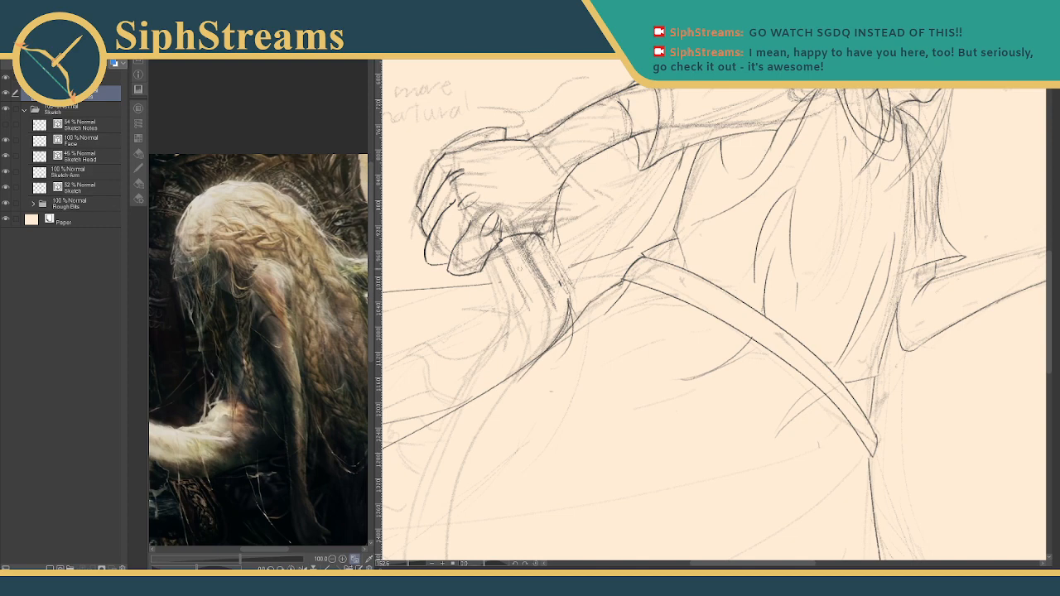
{"action": "mouse_move", "coordinate": [564, 329]}
{"action": "left_mouse_down"}
{"action": "mouse_move", "coordinate": [572, 301]}
{"action": "mouse_move", "coordinate": [552, 342]}
{"action": "mouse_move", "coordinate": [573, 334]}
{"action": "mouse_move", "coordinate": [561, 358]}
{"action": "mouse_move", "coordinate": [527, 363]}
{"action": "left_mouse_up"}
- Redraw both sides of the curved handle from beneath the fist down to the flowing cloth
{"action": "key", "text": "p"}
{"action": "mouse_move", "coordinate": [542, 242]}
{"action": "left_mouse_down"}
{"action": "mouse_move", "coordinate": [568, 285]}
{"action": "mouse_move", "coordinate": [519, 376]}
{"action": "left_mouse_up"}
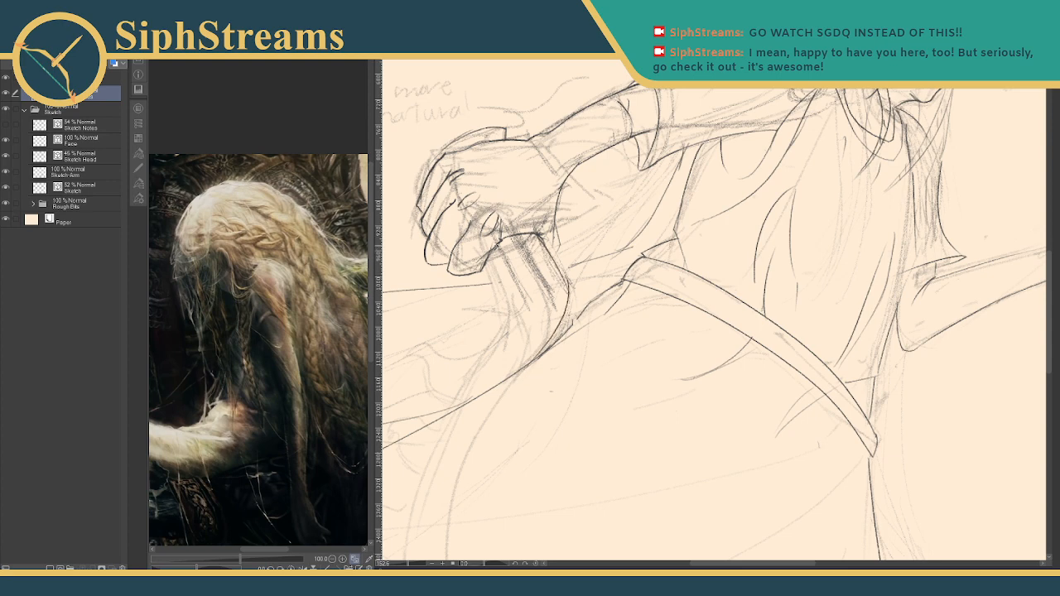
{"action": "mouse_move", "coordinate": [500, 244]}
{"action": "left_mouse_down"}
{"action": "mouse_move", "coordinate": [526, 310]}
{"action": "mouse_move", "coordinate": [471, 368]}
{"action": "left_mouse_up"}
- Try the large ring's inner curve running down from the handle over the rough guide
{"action": "mouse_move", "coordinate": [522, 198]}
{"action": "left_mouse_down"}
{"action": "mouse_move", "coordinate": [491, 37]}
{"action": "mouse_move", "coordinate": [477, 225]}
{"action": "mouse_move", "coordinate": [433, 480]}
{"action": "left_mouse_up"}
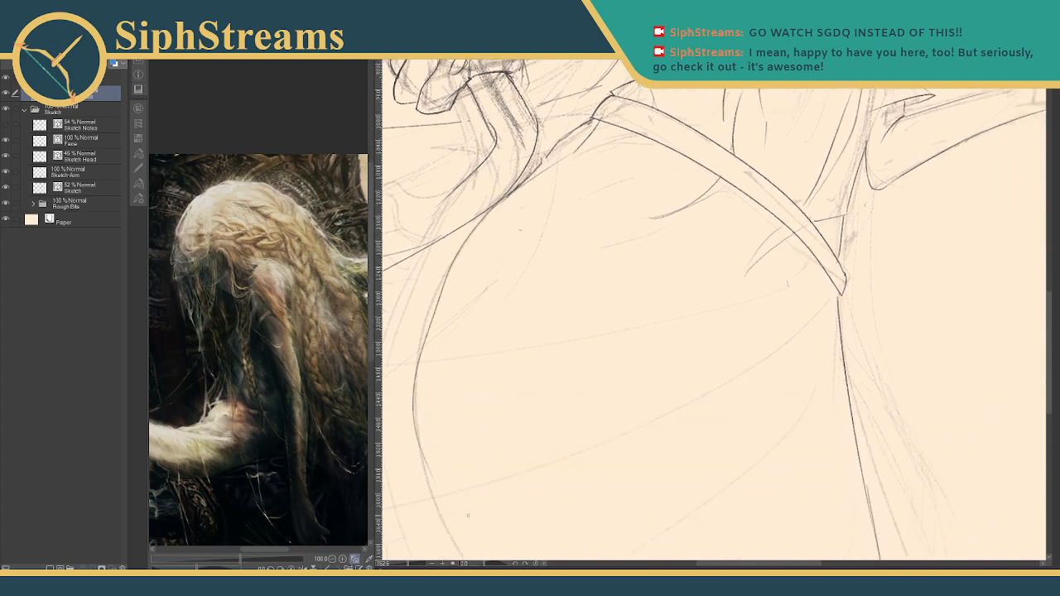
{"action": "scroll", "coordinate": [468, 515], "scroll_direction": "down", "scroll_amount": 5}
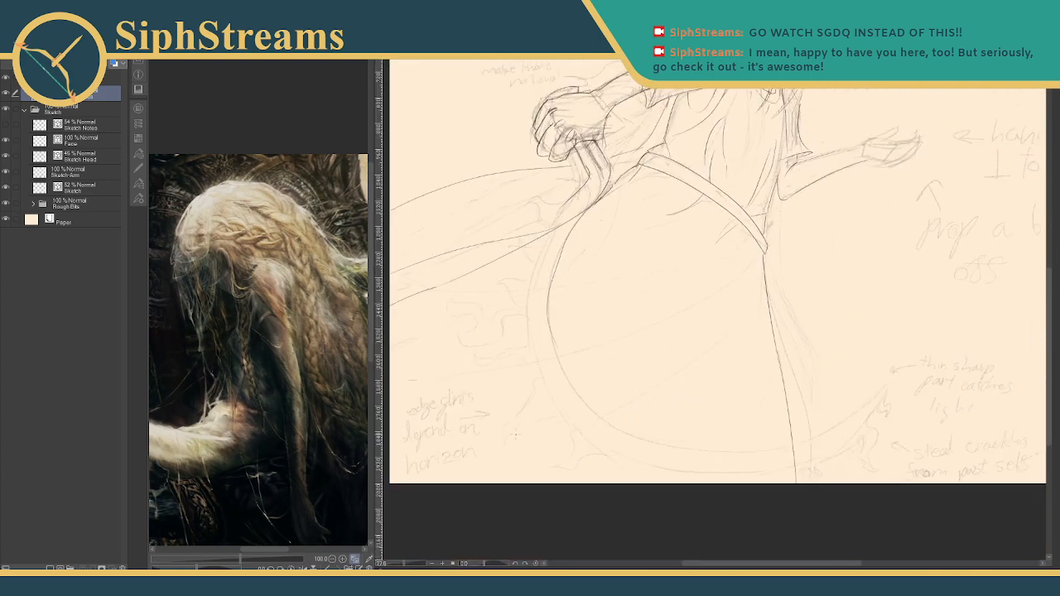
{"action": "left_click_drag", "start_coordinate": [516, 435], "coordinate": [492, 405]}
{"action": "key", "text": "ctrl+z"}
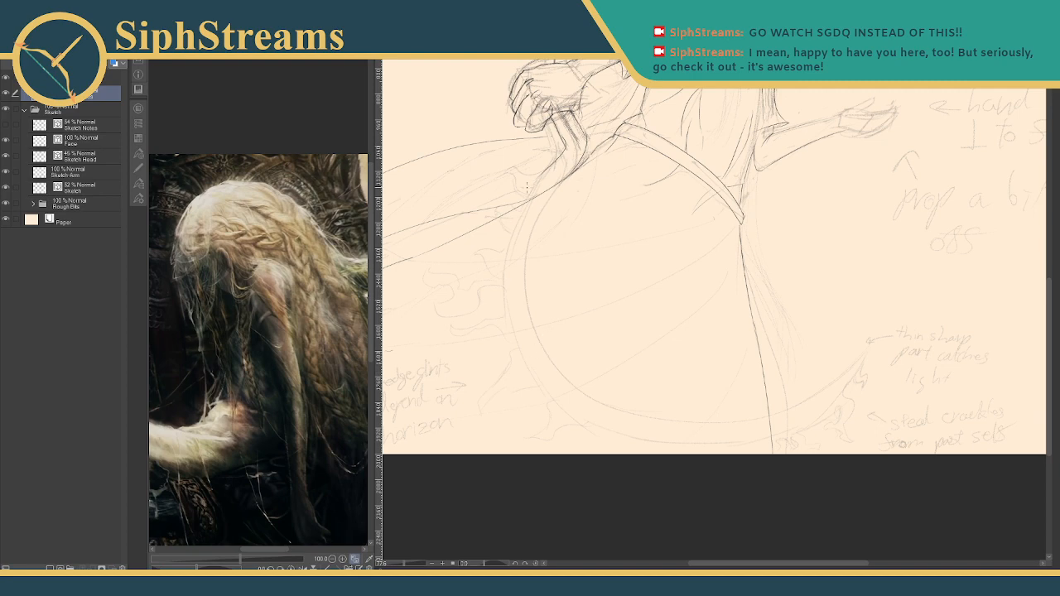
- Open the recent file 23.3.13 Miquella Illustration and bring the halo and head into view
{"action": "left_click", "coordinate": [11, 20]}
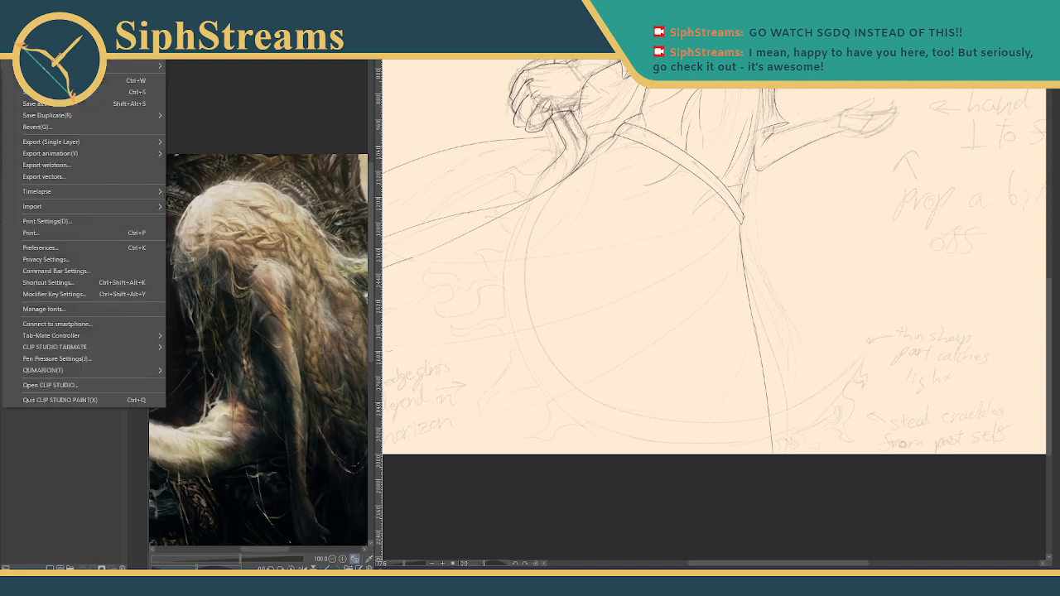
{"action": "mouse_move", "coordinate": [66, 66]}
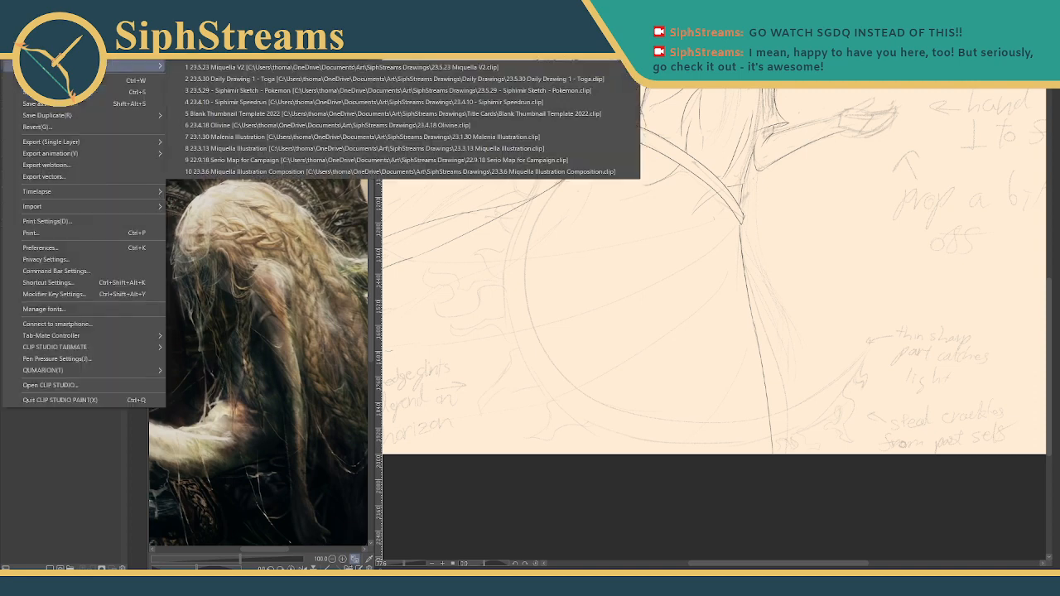
{"action": "left_click", "coordinate": [240, 148]}
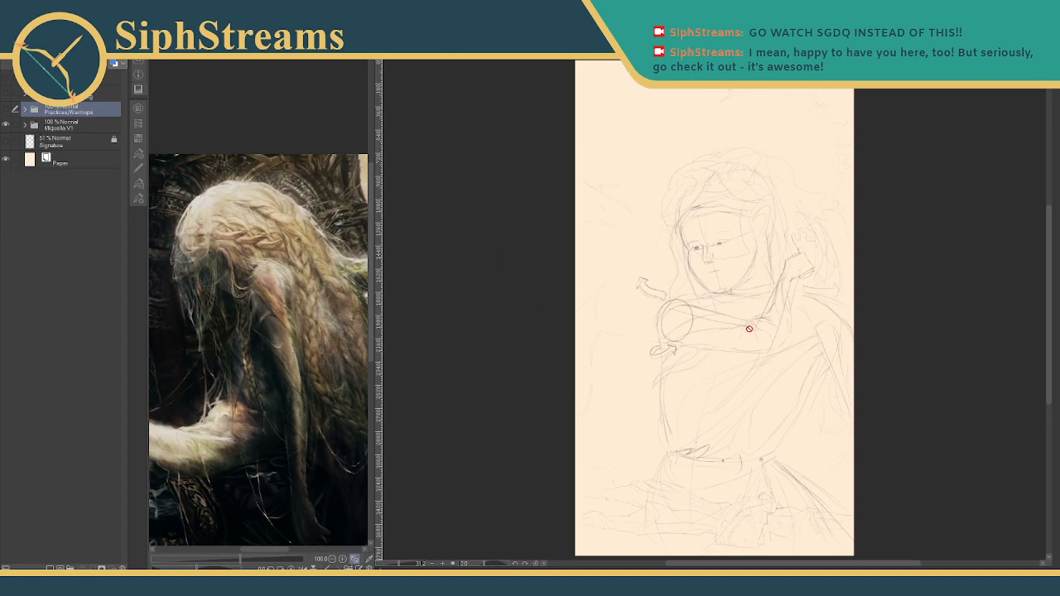
{"action": "scroll", "coordinate": [746, 327], "scroll_direction": "up", "scroll_amount": 5}
{"action": "scroll", "coordinate": [626, 460], "scroll_direction": "up", "scroll_amount": 2}
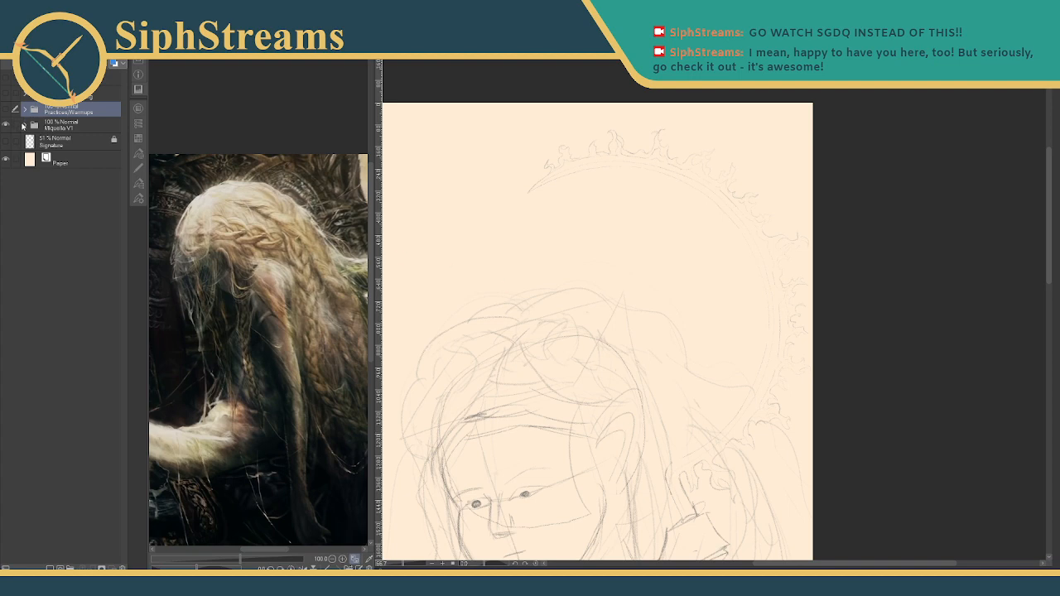
- Expand the Miquella V1 folder and examine the pose refinement sketches by showing their group, hiding it again when done
{"action": "left_click", "coordinate": [23, 125]}
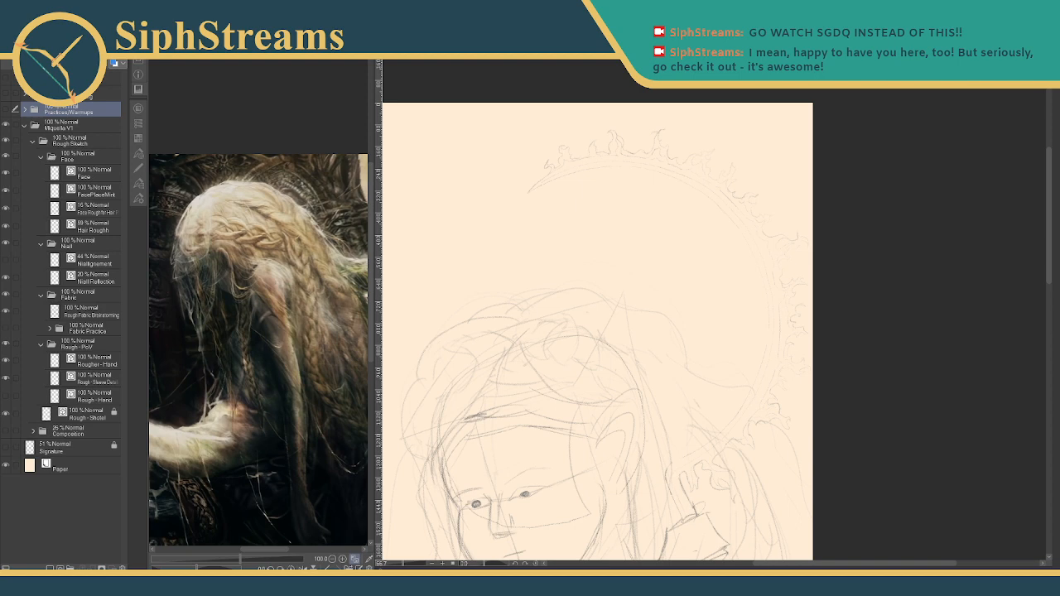
{"action": "scroll", "coordinate": [66, 315], "scroll_direction": "up", "scroll_amount": 5}
{"action": "left_click", "coordinate": [6, 79]}
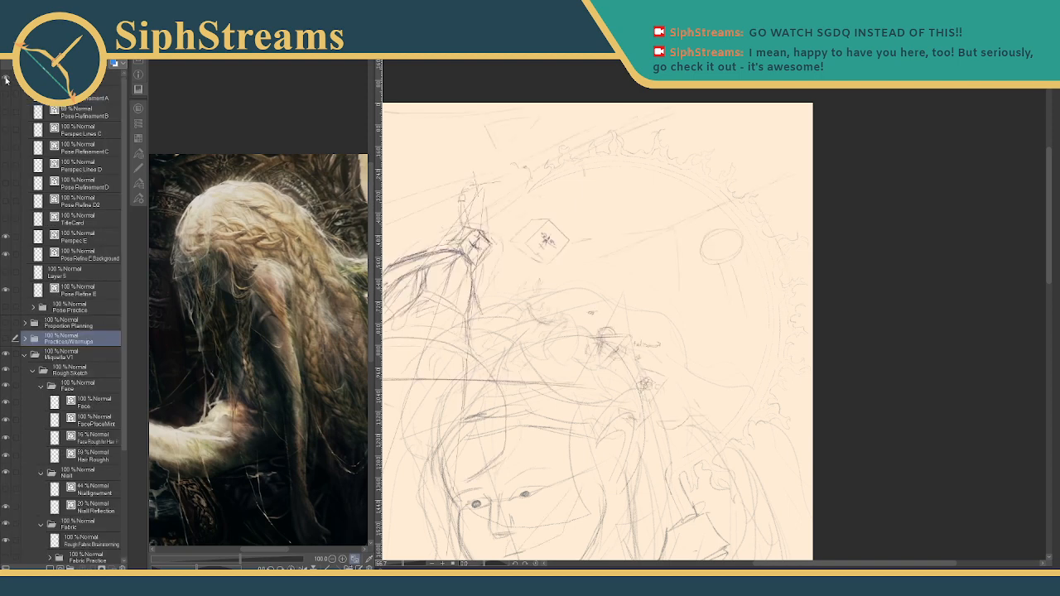
{"action": "left_click", "coordinate": [7, 79]}
{"action": "left_click", "coordinate": [7, 79]}
{"action": "scroll", "coordinate": [475, 234], "scroll_direction": "down", "scroll_amount": 2}
{"action": "scroll", "coordinate": [475, 233], "scroll_direction": "up", "scroll_amount": 4}
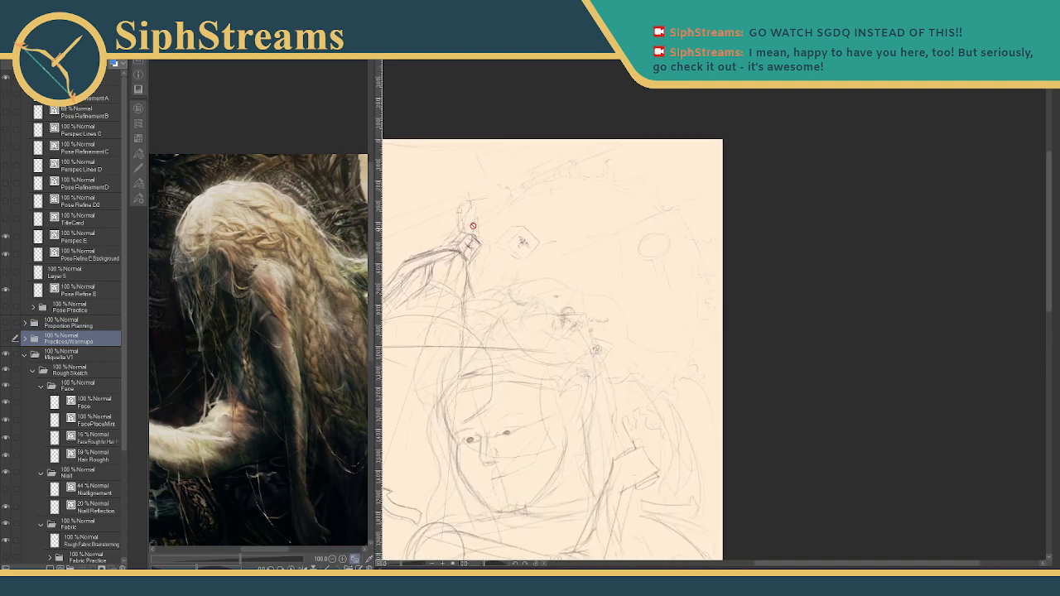
{"action": "scroll", "coordinate": [515, 207], "scroll_direction": "up", "scroll_amount": 1}
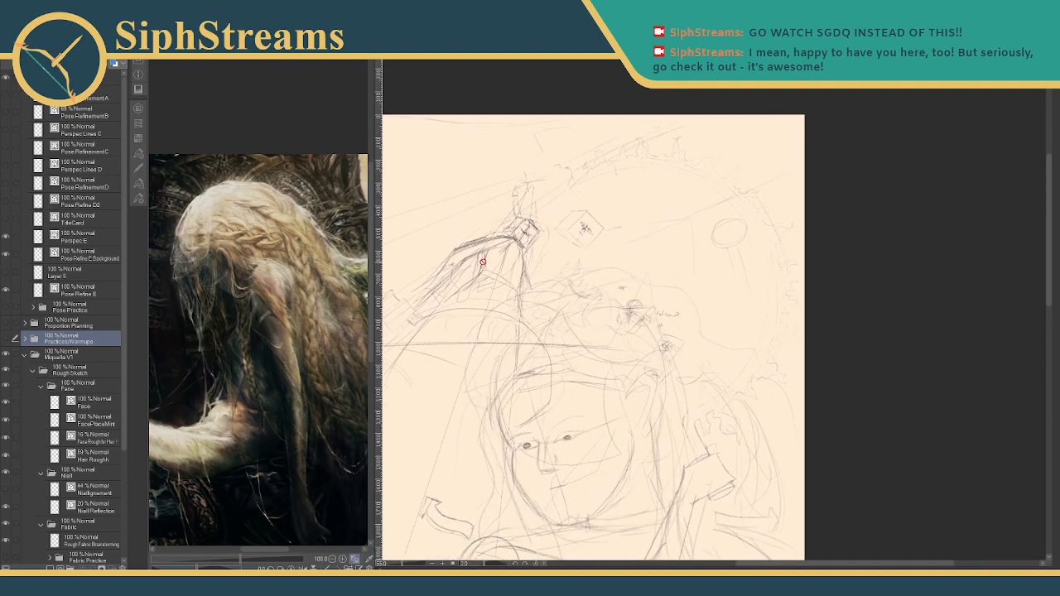
{"action": "left_click", "coordinate": [6, 79]}
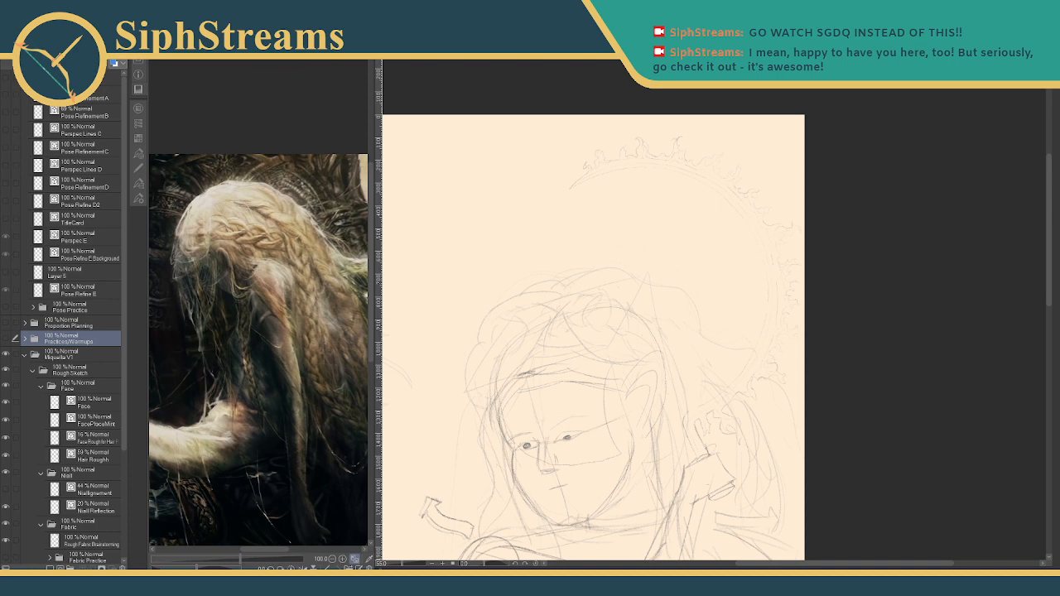
- Return to the reaching figure drawing and make the Sketch layer active
{"action": "left_click", "coordinate": [414, 53]}
{"action": "scroll", "coordinate": [521, 247], "scroll_direction": "down", "scroll_amount": 2}
{"action": "left_click_drag", "start_coordinate": [604, 187], "coordinate": [616, 239]}
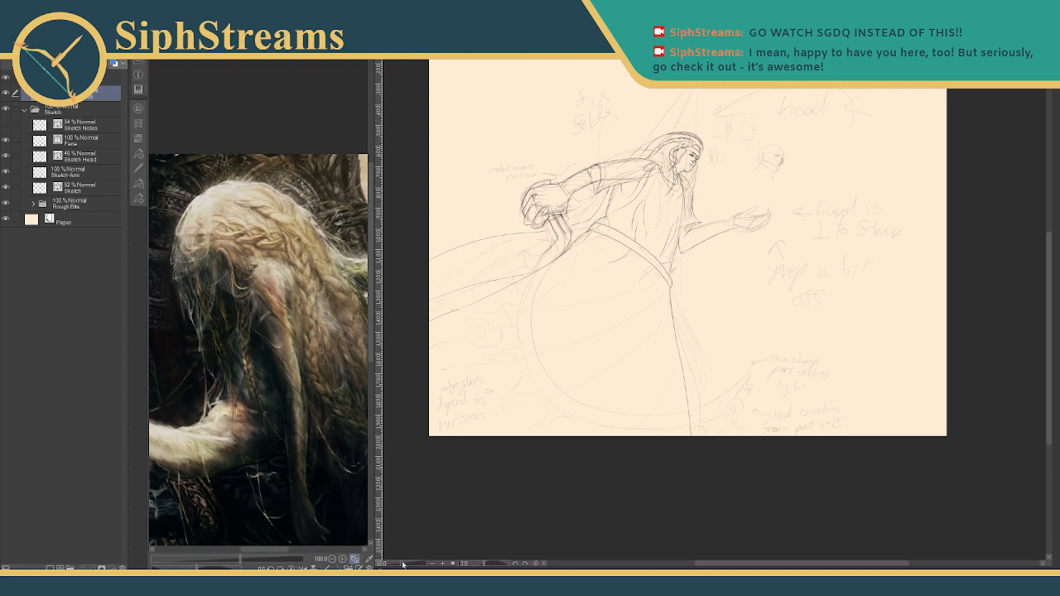
{"action": "left_click_drag", "start_coordinate": [402, 564], "coordinate": [405, 564]}
{"action": "left_click_drag", "start_coordinate": [448, 318], "coordinate": [586, 482]}
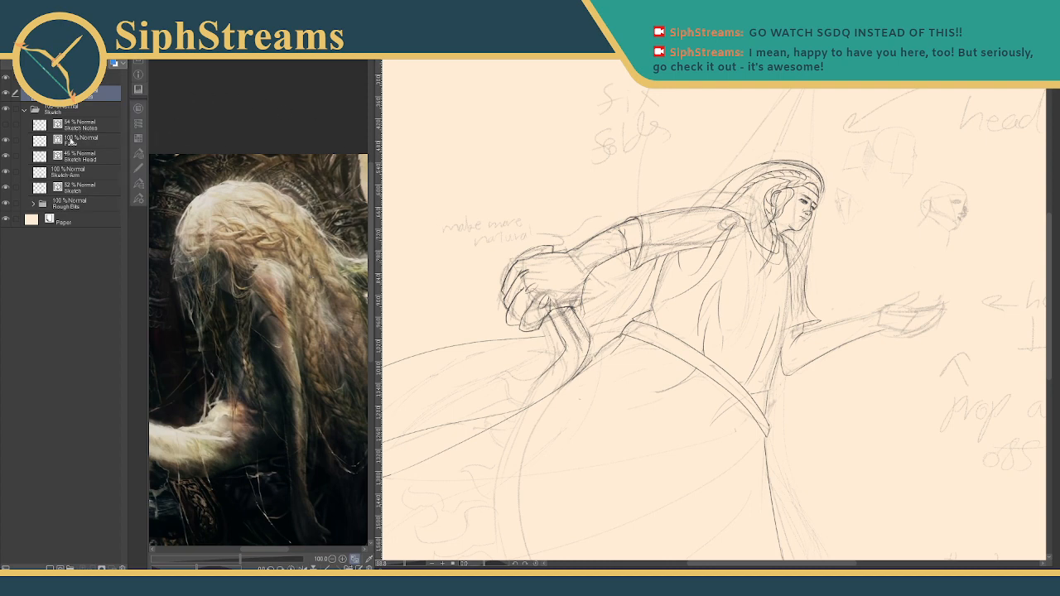
{"action": "left_click", "coordinate": [75, 189]}
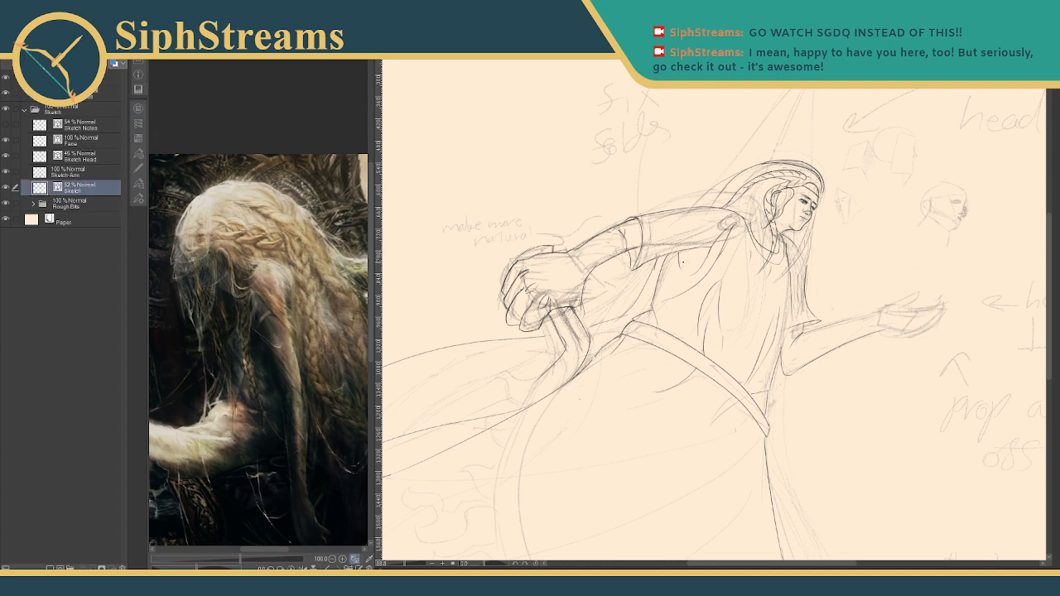
- Draw the tunic's back edge and fold lines running from beneath the raised arm down to the belt
{"action": "left_click_drag", "start_coordinate": [674, 258], "coordinate": [663, 332]}
{"action": "mouse_move", "coordinate": [674, 285]}
{"action": "left_mouse_down"}
{"action": "mouse_move", "coordinate": [658, 340]}
{"action": "mouse_move", "coordinate": [515, 414]}
{"action": "left_mouse_up"}
{"action": "mouse_move", "coordinate": [634, 353]}
{"action": "left_mouse_down"}
{"action": "mouse_move", "coordinate": [677, 248]}
{"action": "mouse_move", "coordinate": [661, 337]}
{"action": "left_mouse_up"}
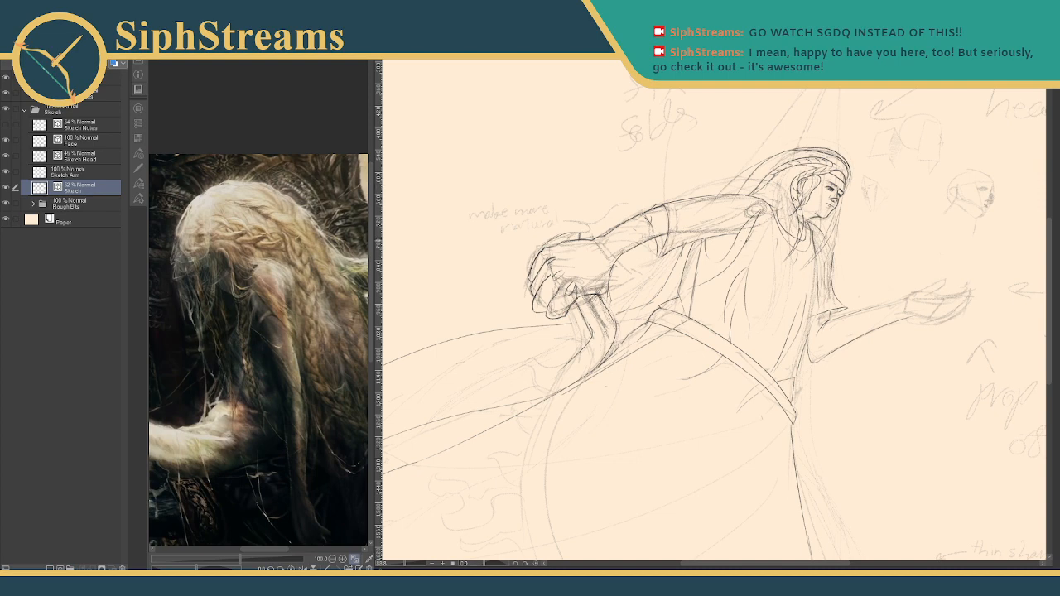
{"action": "left_click_drag", "start_coordinate": [859, 296], "coordinate": [900, 269]}
{"action": "mouse_move", "coordinate": [748, 213]}
{"action": "left_mouse_down"}
{"action": "mouse_move", "coordinate": [745, 297]}
{"action": "mouse_move", "coordinate": [533, 377]}
{"action": "left_mouse_up"}
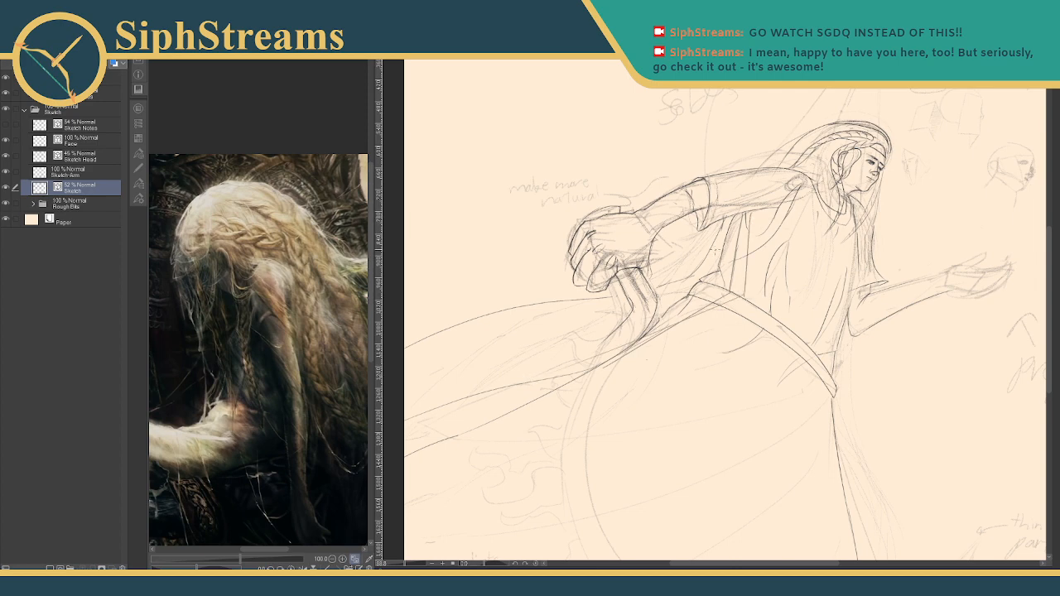
- Erase stray marks along the tunic fold beneath the raised arm and bring the waist and skirt into view
{"action": "key", "text": "e"}
{"action": "mouse_move", "coordinate": [735, 226]}
{"action": "left_mouse_down"}
{"action": "mouse_move", "coordinate": [733, 287]}
{"action": "mouse_move", "coordinate": [719, 305]}
{"action": "left_mouse_up"}
{"action": "key", "text": "p"}
{"action": "mouse_move", "coordinate": [710, 294]}
{"action": "left_mouse_down"}
{"action": "mouse_move", "coordinate": [691, 278]}
{"action": "mouse_move", "coordinate": [723, 222]}
{"action": "mouse_move", "coordinate": [699, 247]}
{"action": "left_mouse_up"}
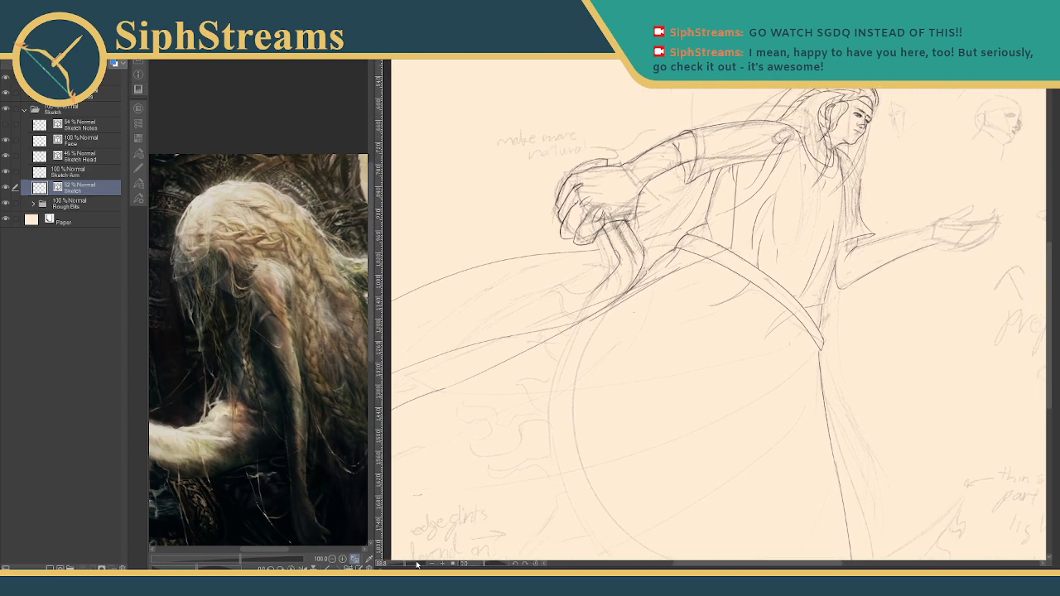
{"action": "left_click_drag", "start_coordinate": [405, 564], "coordinate": [412, 552]}
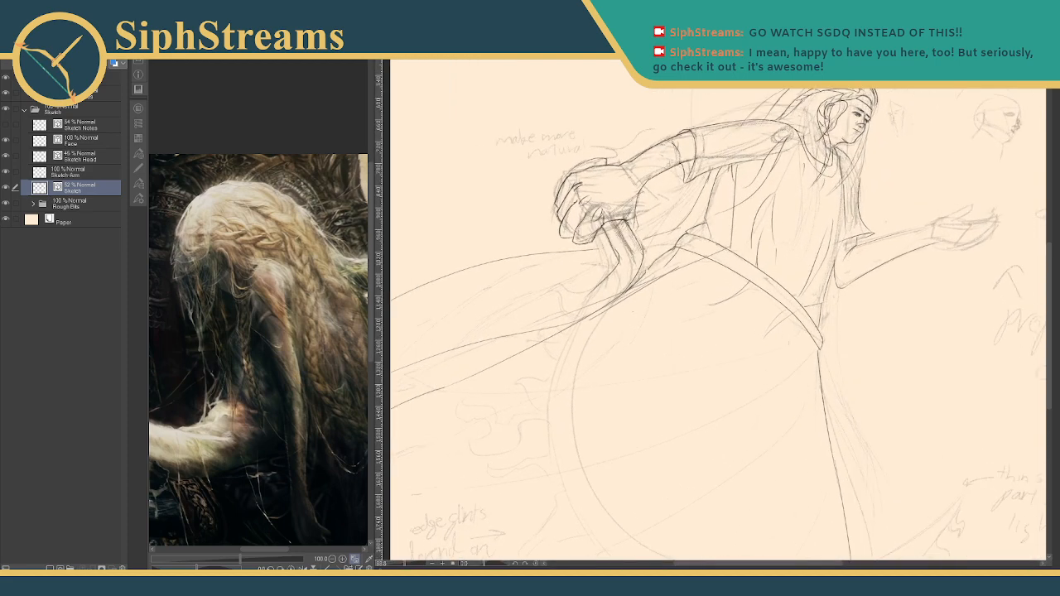
- Switch to the Miquella illustration and examine the pose sketch's draped arm, hiding the pose group again when done
{"action": "key", "text": "ctrl+Tab"}
{"action": "mouse_move", "coordinate": [483, 238]}
{"action": "left_mouse_down"}
{"action": "mouse_move", "coordinate": [671, 107]}
{"action": "mouse_move", "coordinate": [659, 116]}
{"action": "mouse_move", "coordinate": [589, 45]}
{"action": "left_mouse_up"}
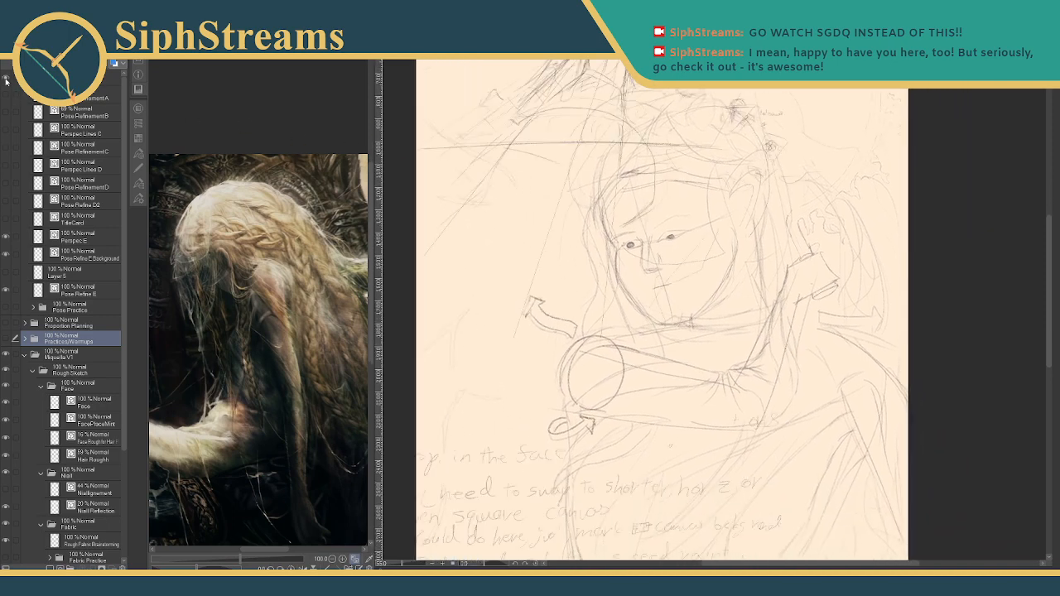
{"action": "left_click_drag", "start_coordinate": [591, 84], "coordinate": [594, 236]}
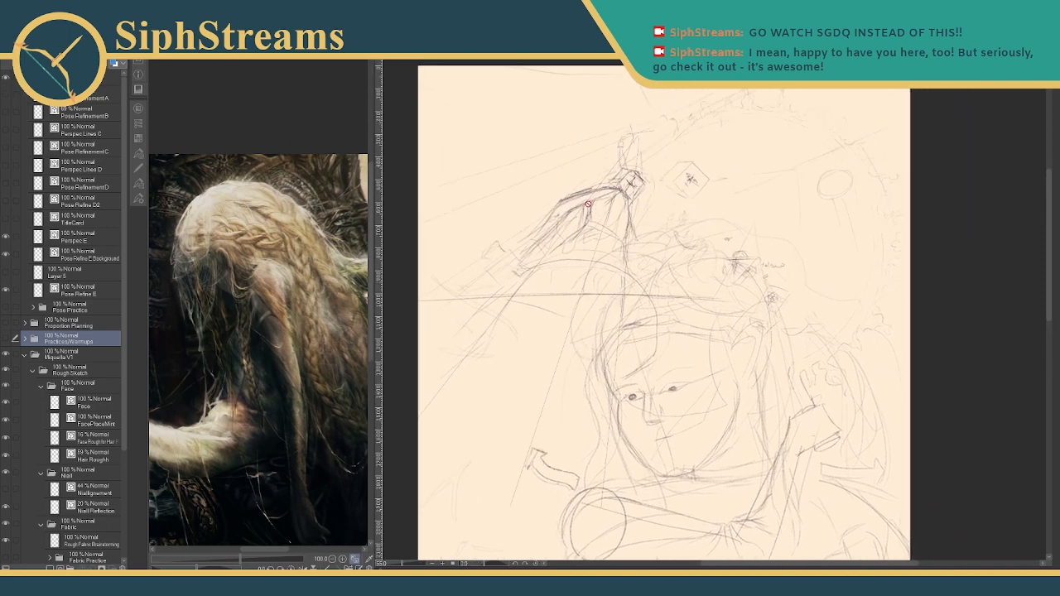
{"action": "left_click", "coordinate": [6, 78]}
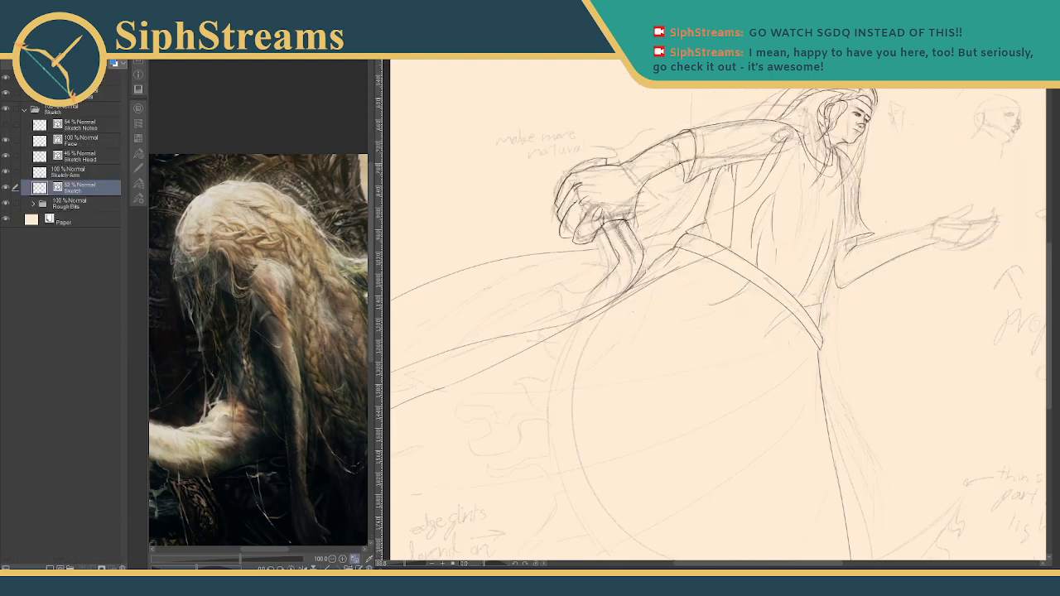
- Back in the figure drawing, refine the long tunic fold running from the armpit down towards the belt
{"action": "left_click_drag", "start_coordinate": [730, 170], "coordinate": [725, 241]}
{"action": "mouse_move", "coordinate": [728, 164]}
{"action": "left_mouse_down"}
{"action": "mouse_move", "coordinate": [728, 252]}
{"action": "mouse_move", "coordinate": [735, 220]}
{"action": "mouse_move", "coordinate": [732, 247]}
{"action": "mouse_move", "coordinate": [725, 190]}
{"action": "mouse_move", "coordinate": [726, 247]}
{"action": "left_mouse_up"}
{"action": "key", "text": "e"}
{"action": "key", "text": "p"}
{"action": "left_click_drag", "start_coordinate": [730, 170], "coordinate": [728, 242]}
{"action": "left_click_drag", "start_coordinate": [737, 199], "coordinate": [754, 159]}
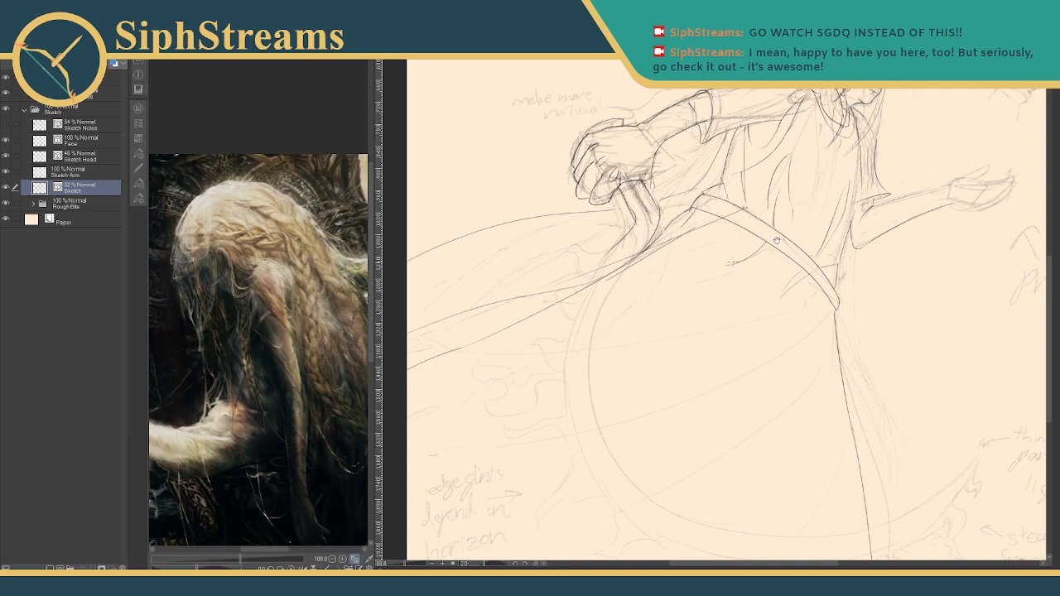
{"action": "left_click_drag", "start_coordinate": [777, 241], "coordinate": [814, 221]}
{"action": "left_click_drag", "start_coordinate": [744, 260], "coordinate": [669, 356]}
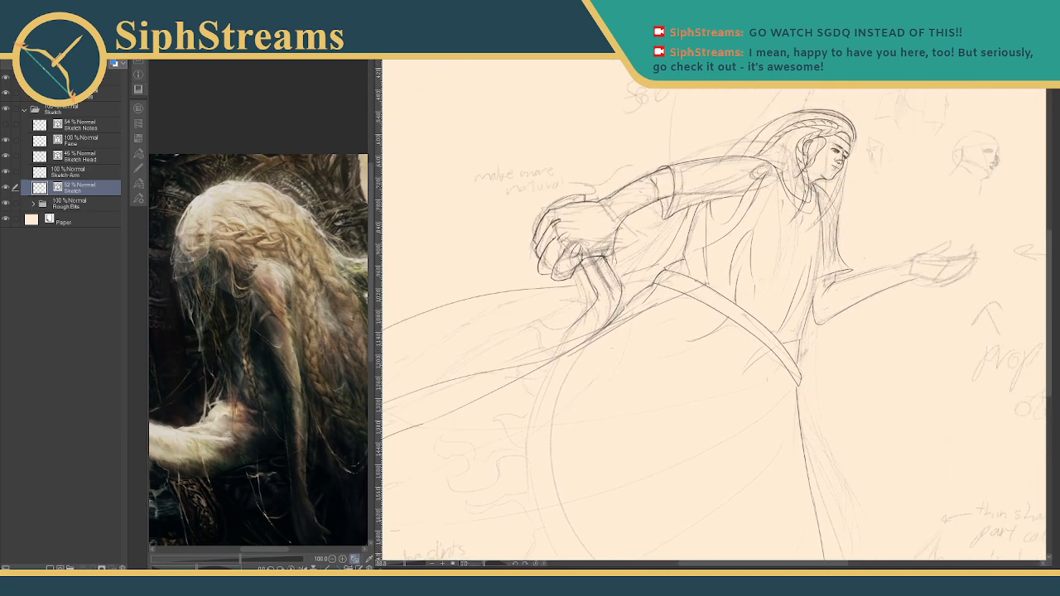
- On the upper line layer, draw the large ring's inner curve from the handle around beneath the skirt to the far side
{"action": "left_click", "coordinate": [76, 78]}
{"action": "left_click", "coordinate": [76, 94]}
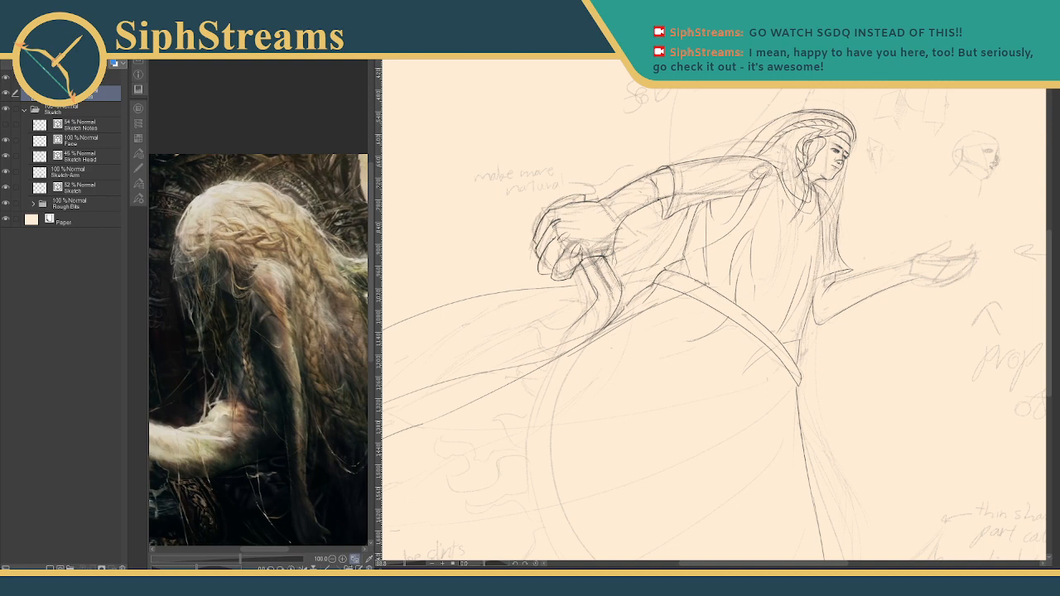
{"action": "scroll", "coordinate": [729, 304], "scroll_direction": "down", "scroll_amount": 3}
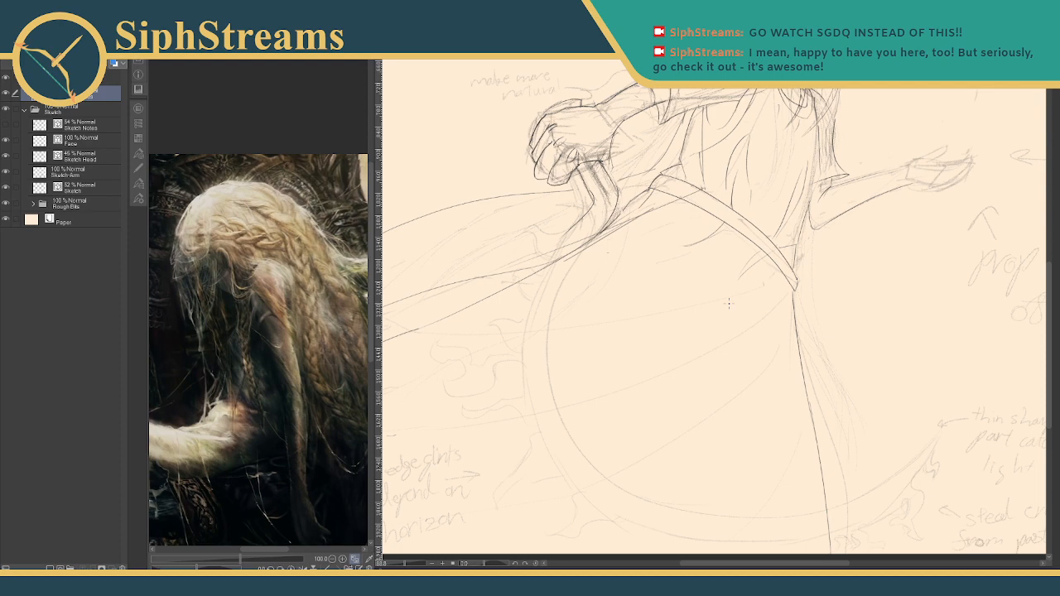
{"action": "mouse_move", "coordinate": [729, 304]}
{"action": "left_mouse_down"}
{"action": "mouse_move", "coordinate": [627, 228]}
{"action": "mouse_move", "coordinate": [690, 262]}
{"action": "left_mouse_up"}
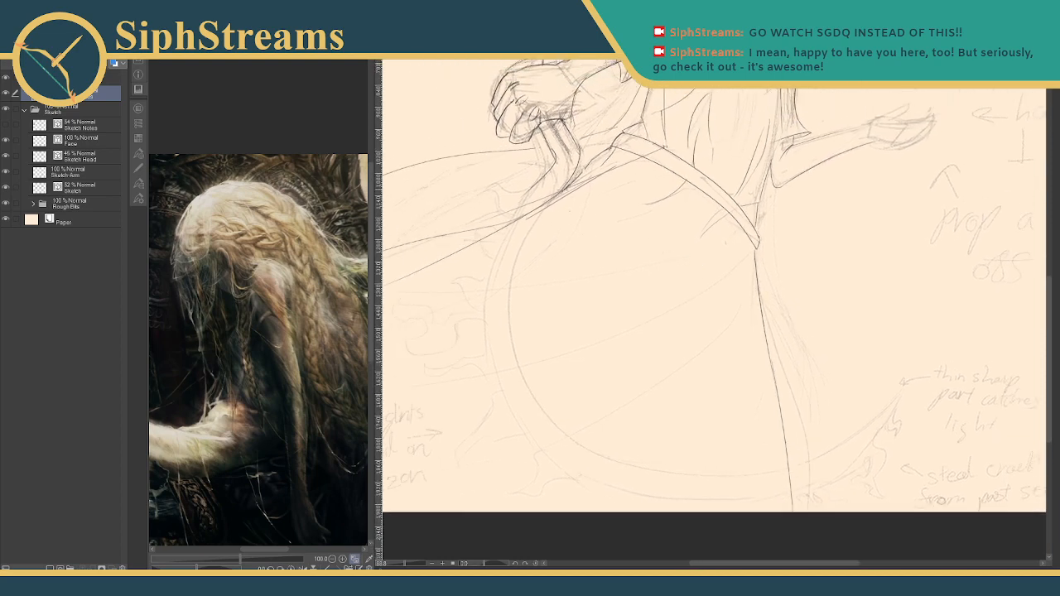
{"action": "mouse_move", "coordinate": [555, 197]}
{"action": "left_mouse_down"}
{"action": "mouse_move", "coordinate": [512, 250]}
{"action": "mouse_move", "coordinate": [859, 362]}
{"action": "left_mouse_up"}
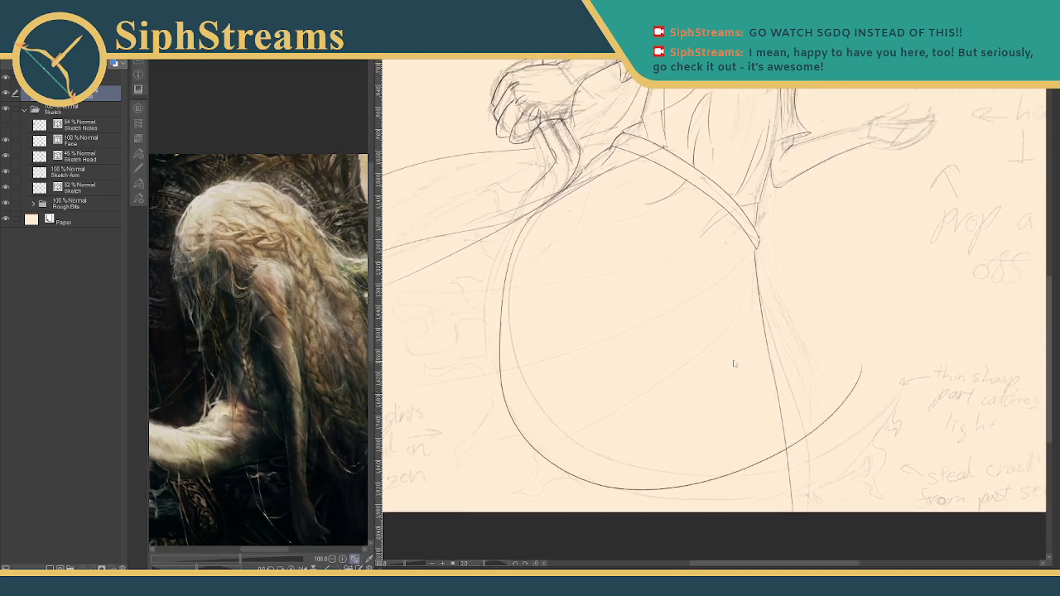
{"action": "key", "text": "ctrl+z"}
{"action": "mouse_move", "coordinate": [520, 211]}
{"action": "left_mouse_down"}
{"action": "mouse_move", "coordinate": [555, 442]}
{"action": "mouse_move", "coordinate": [867, 400]}
{"action": "left_mouse_up"}
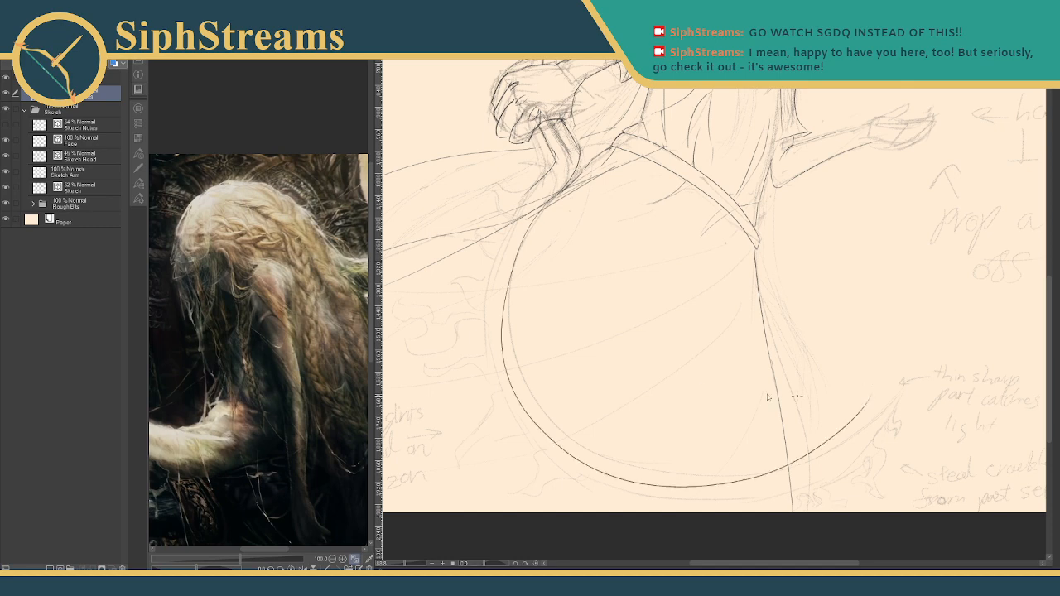
{"action": "key", "text": "ctrl+z"}
{"action": "key", "text": "ctrl+y"}
{"action": "mouse_move", "coordinate": [764, 478]}
{"action": "left_mouse_down"}
{"action": "mouse_move", "coordinate": [790, 472]}
{"action": "mouse_move", "coordinate": [770, 474]}
{"action": "left_mouse_up"}
{"action": "key", "text": "p"}
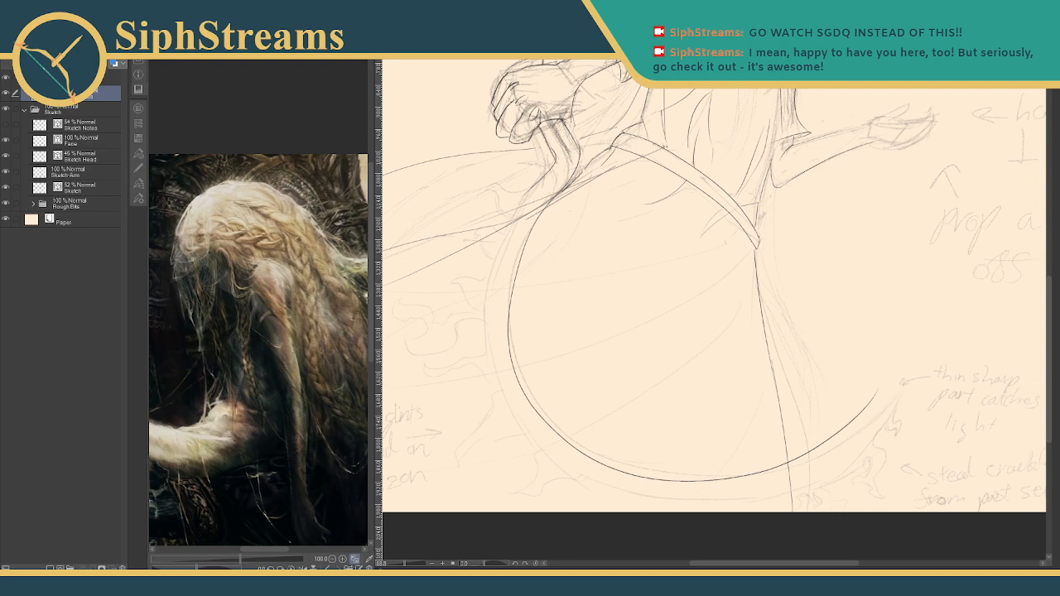
- Check the ring's inner curve on its own by hiding the Sketch folder, and show the folder again
{"action": "mouse_move", "coordinate": [405, 564]}
{"action": "left_mouse_down"}
{"action": "mouse_move", "coordinate": [394, 564]}
{"action": "mouse_move", "coordinate": [404, 564]}
{"action": "left_mouse_up"}
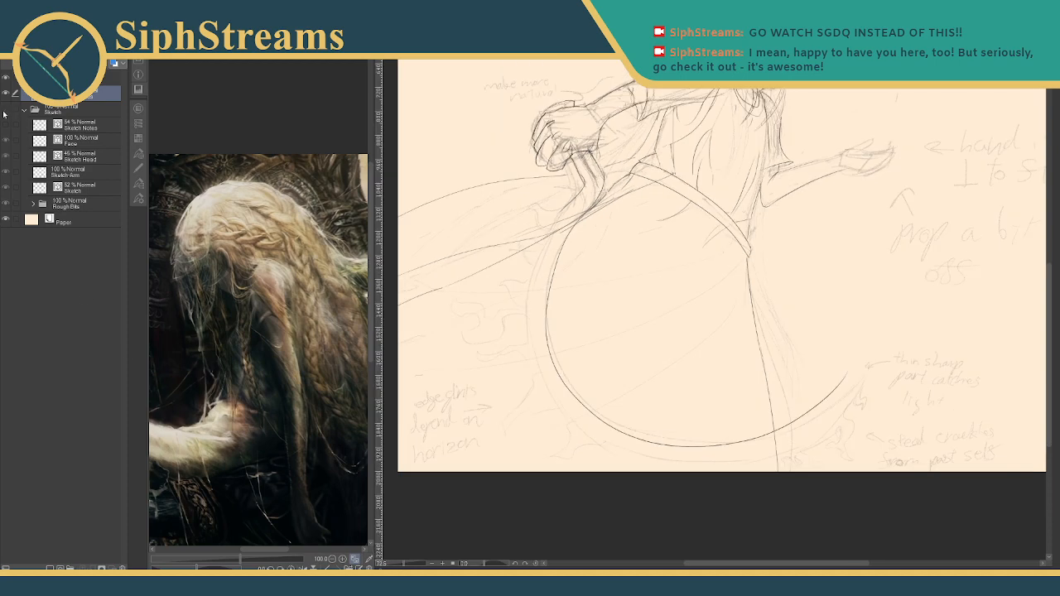
{"action": "left_click", "coordinate": [7, 111]}
{"action": "left_click", "coordinate": [7, 110]}
- Try the ring blade's outer curve down to the canvas edge and a tapering tip rising on the far side
{"action": "mouse_move", "coordinate": [586, 181]}
{"action": "left_mouse_down"}
{"action": "mouse_move", "coordinate": [529, 268]}
{"action": "mouse_move", "coordinate": [565, 472]}
{"action": "left_mouse_up"}
{"action": "left_click_drag", "start_coordinate": [850, 375], "coordinate": [797, 472]}
{"action": "key", "text": "ctrl+z"}
{"action": "left_click_drag", "start_coordinate": [850, 374], "coordinate": [780, 446]}
{"action": "left_click_drag", "start_coordinate": [845, 379], "coordinate": [867, 346]}
{"action": "left_click_drag", "start_coordinate": [831, 394], "coordinate": [875, 300]}
{"action": "key", "text": "ctrl+z"}
{"action": "mouse_move", "coordinate": [835, 389]}
{"action": "left_mouse_down"}
{"action": "mouse_move", "coordinate": [875, 282]}
{"action": "mouse_move", "coordinate": [779, 513]}
{"action": "left_mouse_up"}
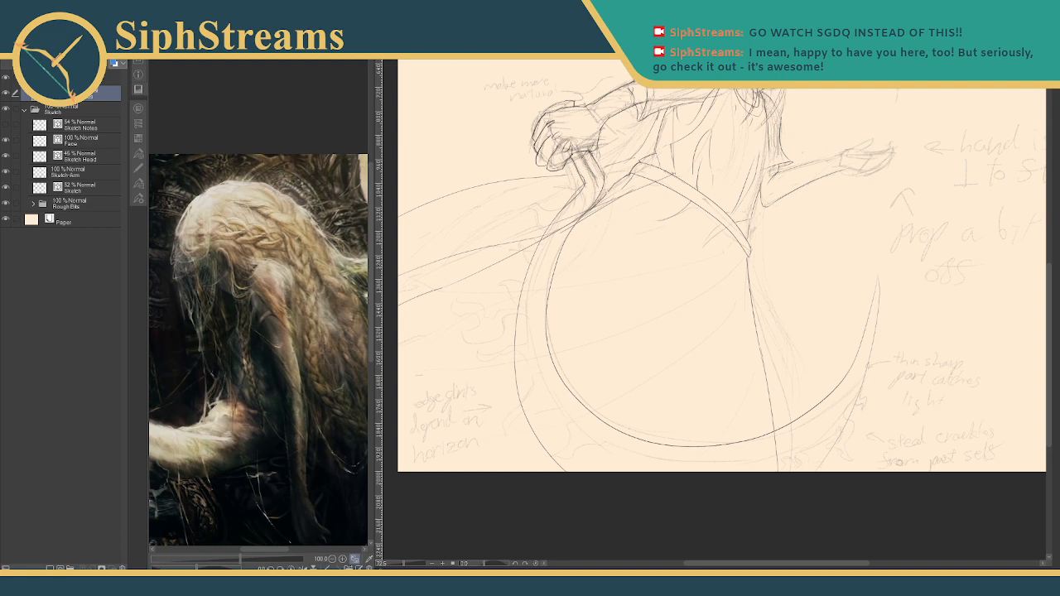
- Glance at the Miquella illustration, and undo the ring blade's outer curve and tip strokes in the figure drawing
{"action": "key", "text": "ctrl+Tab"}
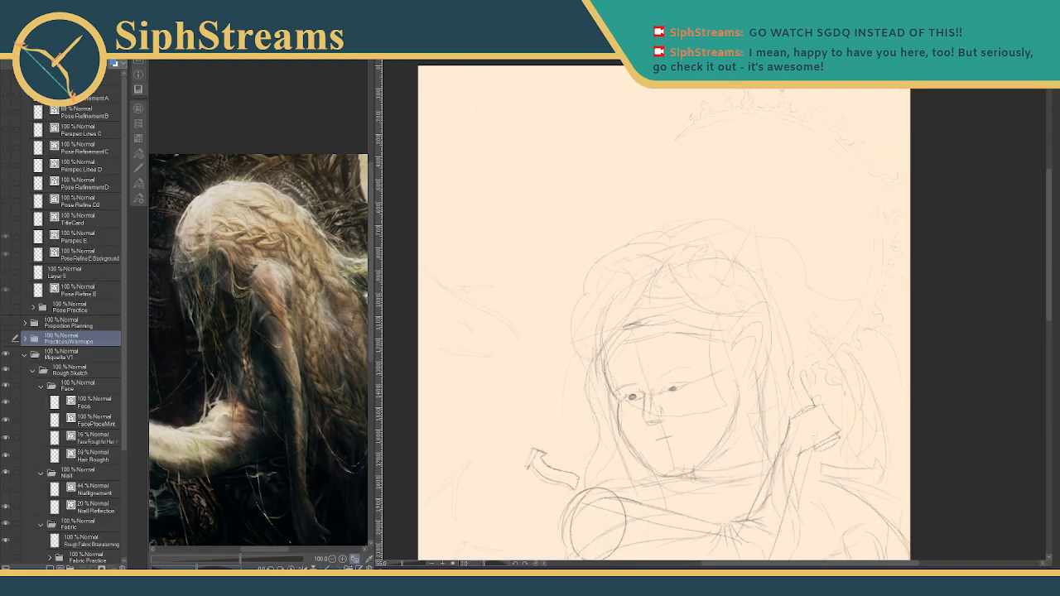
{"action": "key", "text": "ctrl+Tab"}
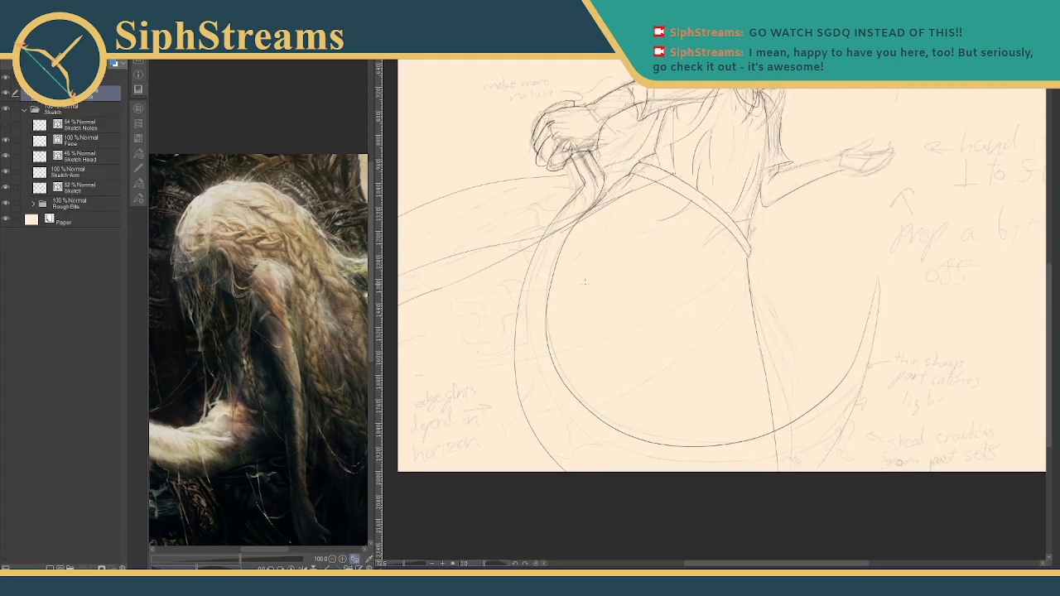
{"action": "key", "text": "ctrl+z"}
{"action": "key", "text": "ctrl+z"}
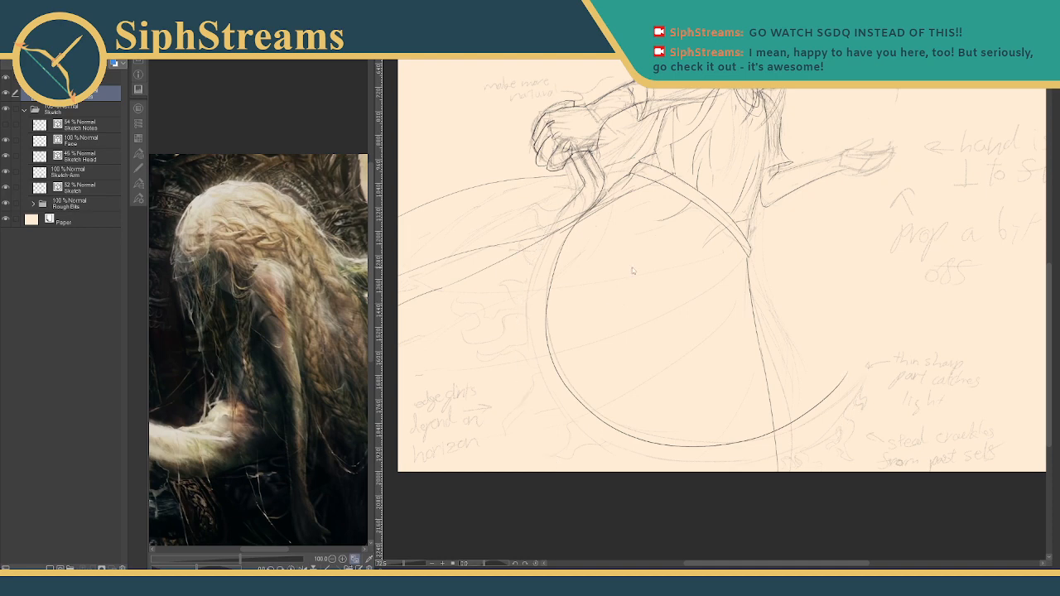
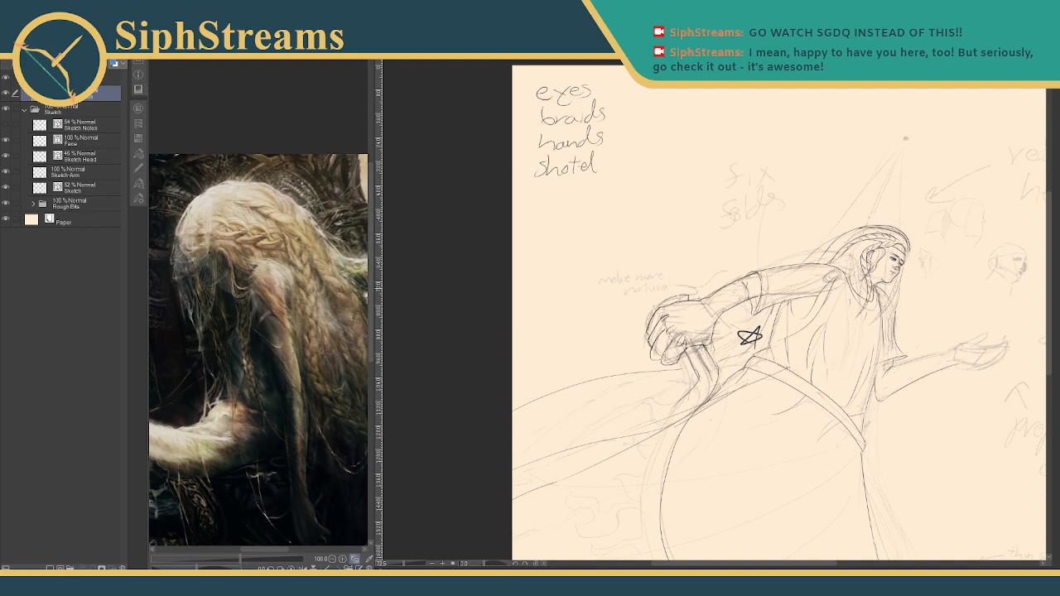
{"action": "left_click_drag", "start_coordinate": [723, 364], "coordinate": [708, 329]}
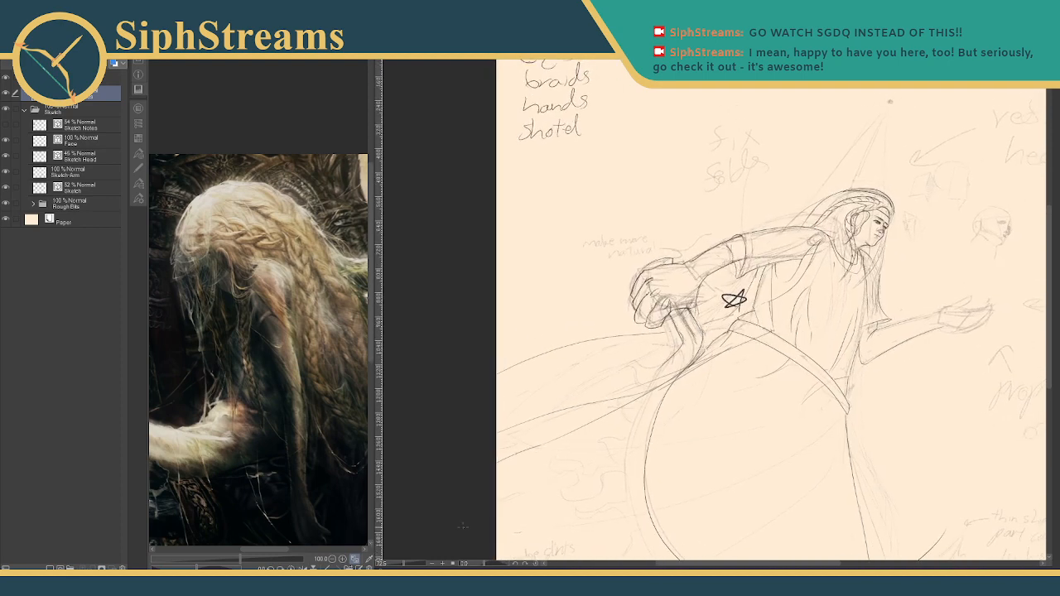
{"action": "left_click_drag", "start_coordinate": [404, 565], "coordinate": [408, 565]}
{"action": "left_click_drag", "start_coordinate": [611, 433], "coordinate": [704, 302]}
{"action": "left_click_drag", "start_coordinate": [407, 566], "coordinate": [403, 566]}
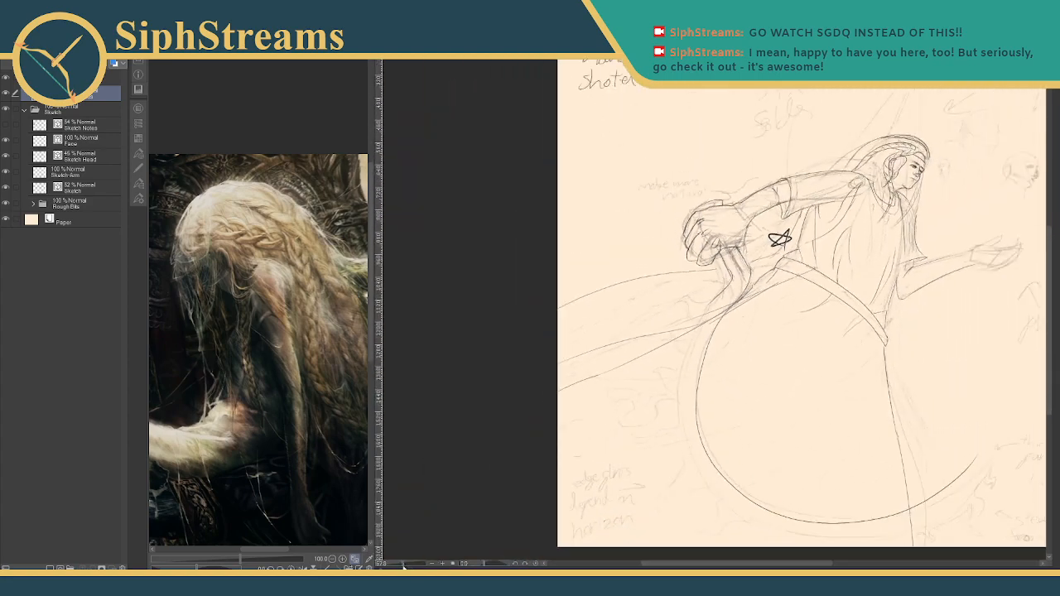
- Hide the Sketch folder and erase the doubled line in the cloth flowing out behind the figure
{"action": "left_click_drag", "start_coordinate": [649, 394], "coordinate": [557, 431]}
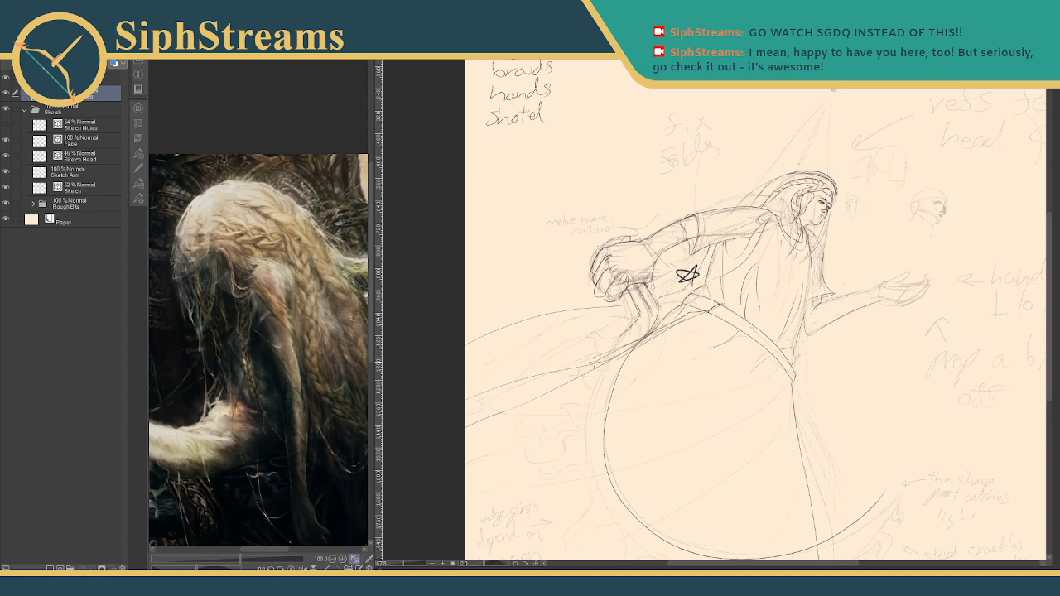
{"action": "left_click_drag", "start_coordinate": [590, 364], "coordinate": [425, 391]}
{"action": "key", "text": "e"}
{"action": "left_click_drag", "start_coordinate": [676, 338], "coordinate": [640, 374]}
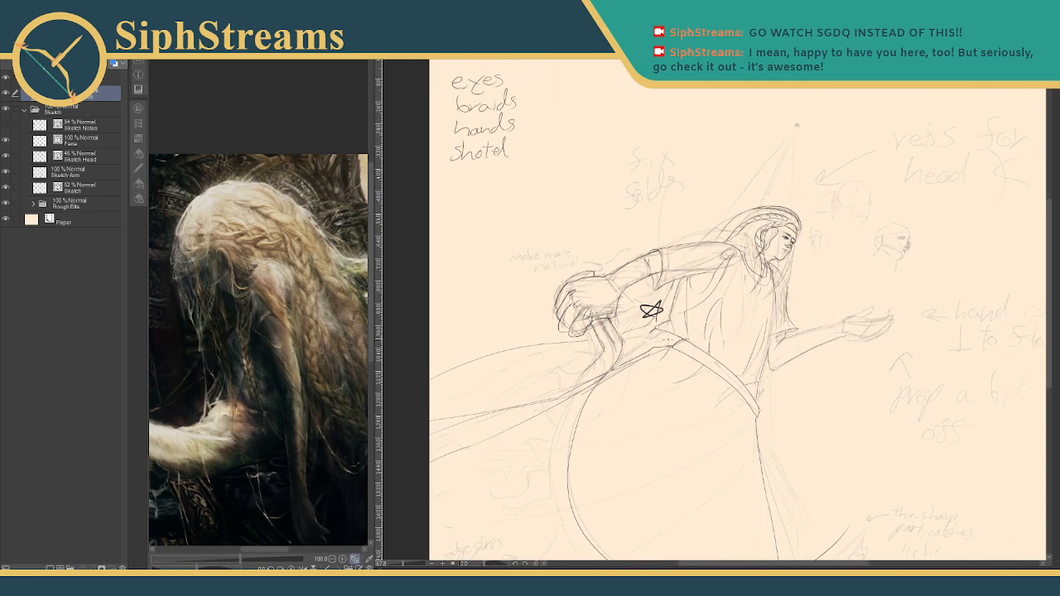
{"action": "left_click", "coordinate": [5, 115]}
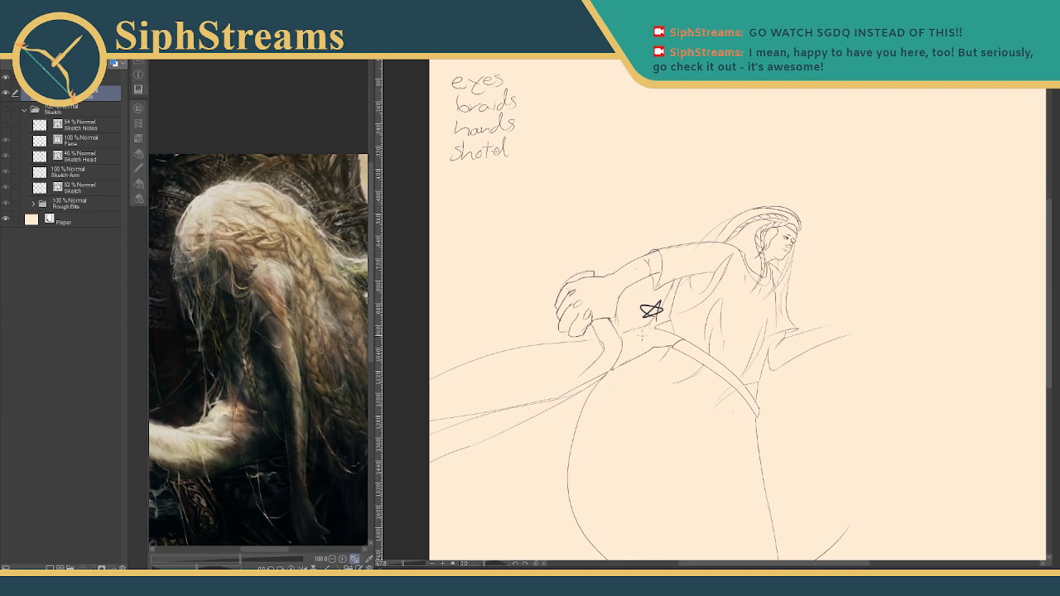
{"action": "key", "text": "p"}
{"action": "left_click_drag", "start_coordinate": [652, 331], "coordinate": [629, 358]}
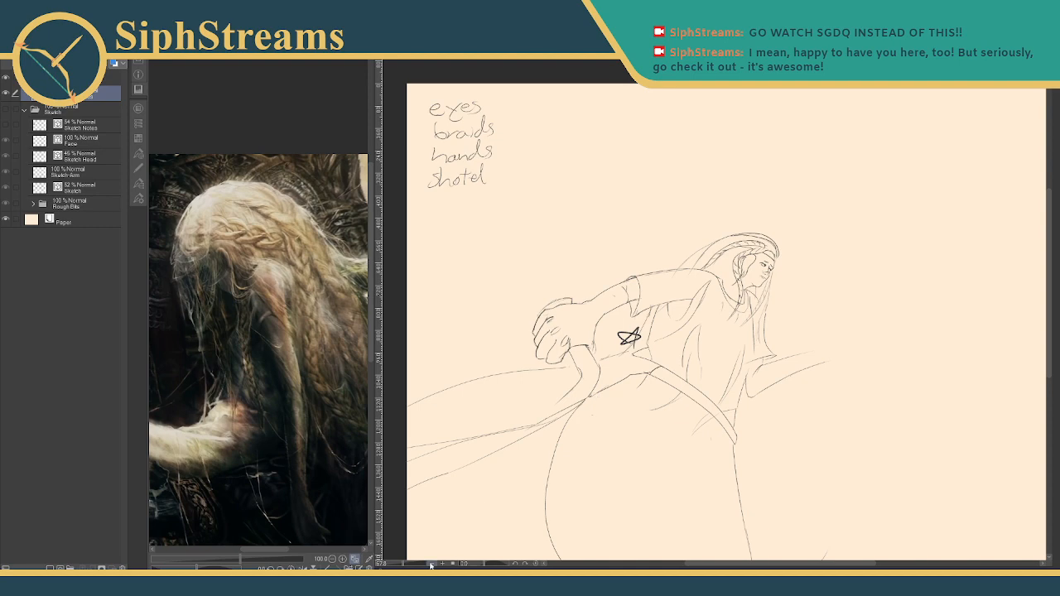
{"action": "left_click_drag", "start_coordinate": [408, 565], "coordinate": [415, 565]}
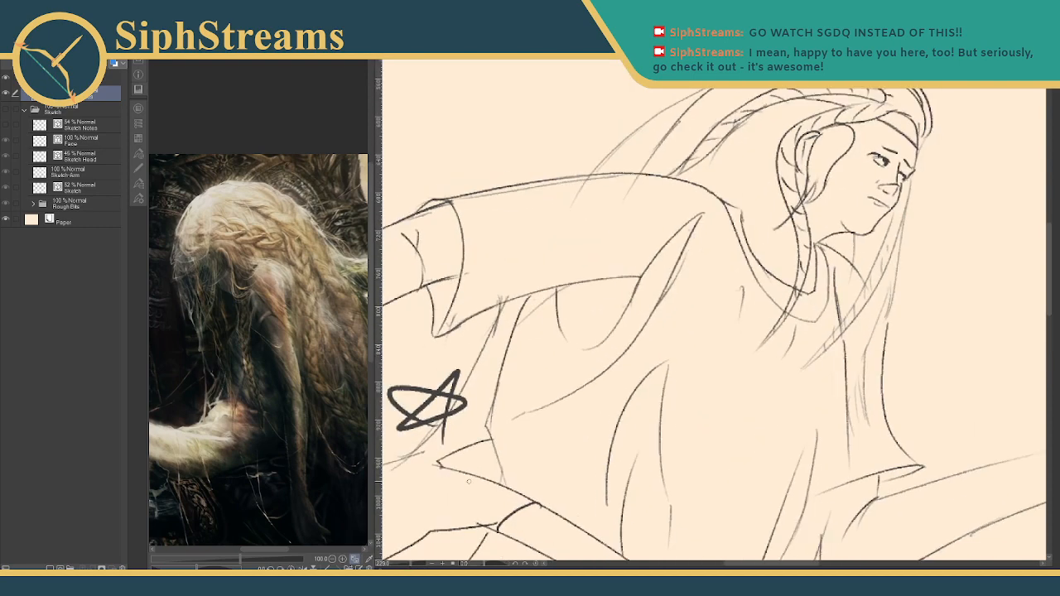
{"action": "left_click_drag", "start_coordinate": [464, 497], "coordinate": [878, 199]}
{"action": "left_click_drag", "start_coordinate": [541, 382], "coordinate": [773, 281]}
{"action": "key", "text": "e"}
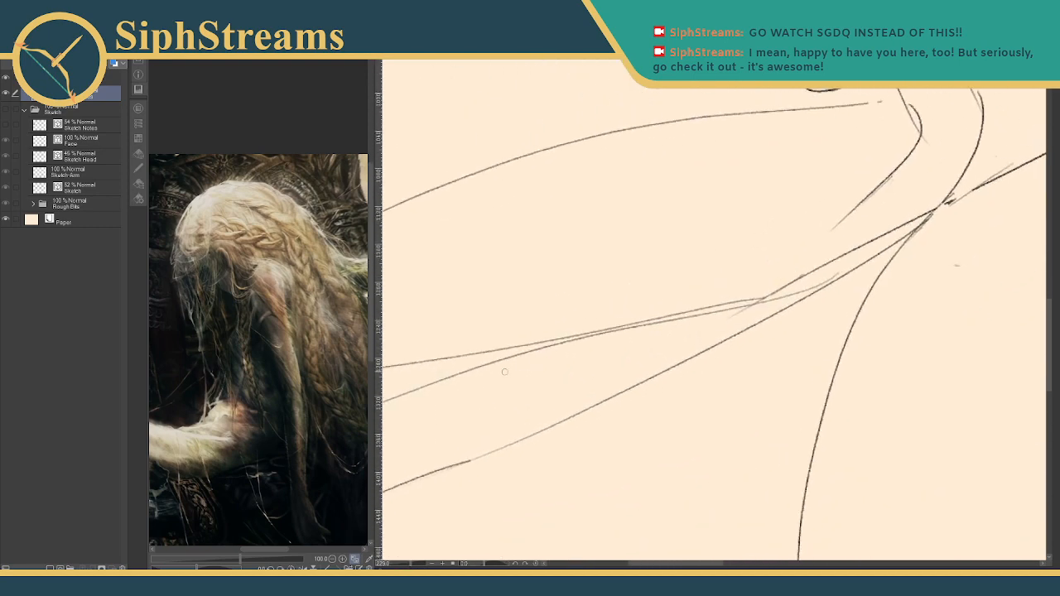
{"action": "left_click_drag", "start_coordinate": [491, 364], "coordinate": [459, 374]}
{"action": "mouse_move", "coordinate": [729, 320]}
{"action": "left_mouse_down"}
{"action": "mouse_move", "coordinate": [799, 293]}
{"action": "mouse_move", "coordinate": [654, 371]}
{"action": "left_mouse_up"}
{"action": "scroll", "coordinate": [799, 294], "scroll_direction": "down", "scroll_amount": 5}
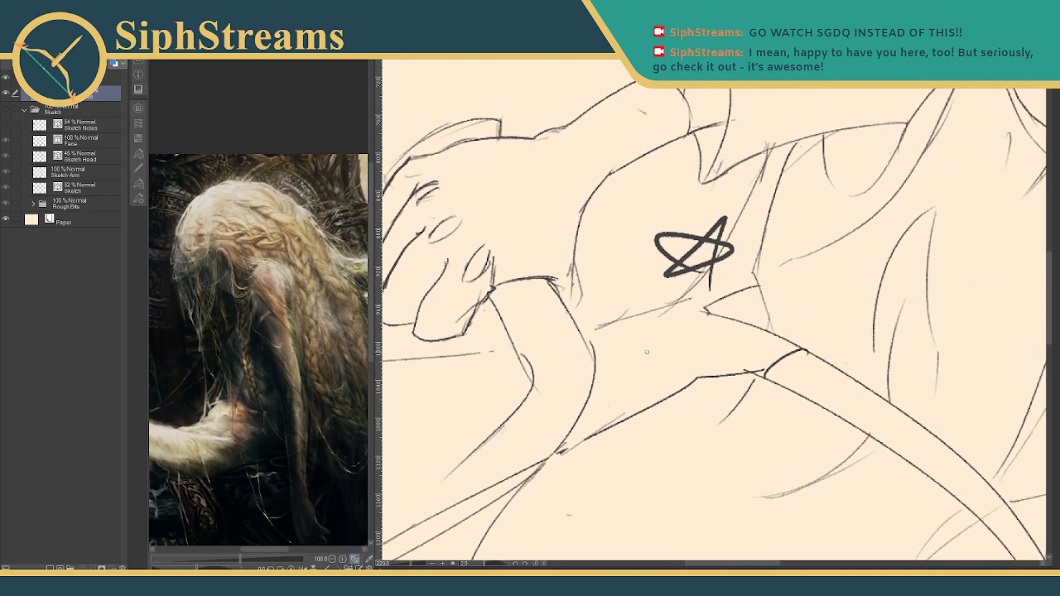
{"action": "scroll", "coordinate": [647, 352], "scroll_direction": "up", "scroll_amount": 5}
- Draw a short edge line for the weapon across the cloth and erase the cloth lines crossing between the weapon's two edges
{"action": "left_click_drag", "start_coordinate": [605, 295], "coordinate": [573, 375]}
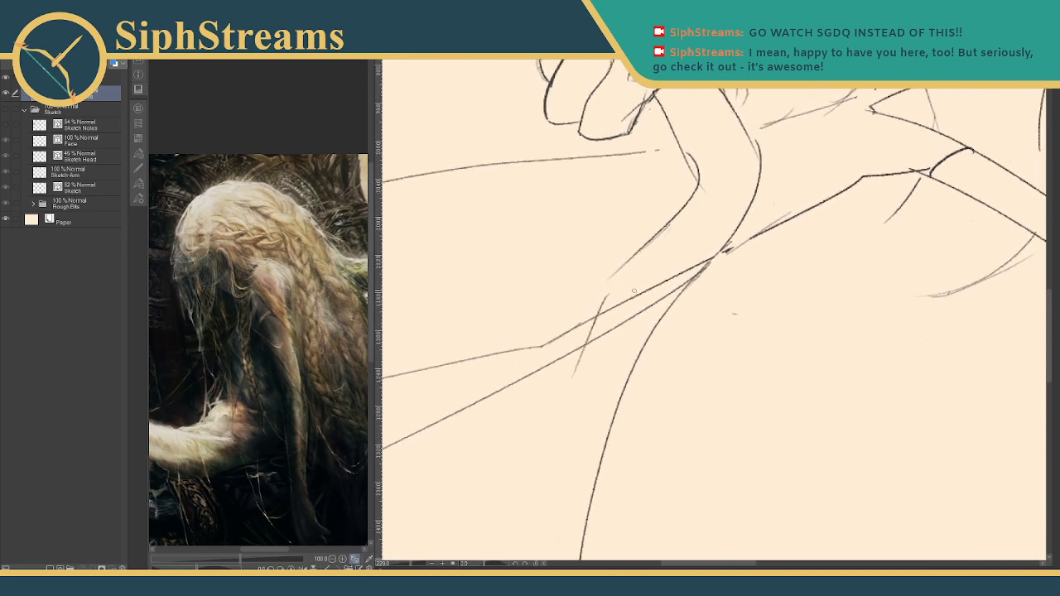
{"action": "key", "text": "e"}
{"action": "left_click_drag", "start_coordinate": [640, 286], "coordinate": [658, 317]}
{"action": "mouse_move", "coordinate": [738, 300]}
{"action": "left_mouse_down"}
{"action": "mouse_move", "coordinate": [684, 398]}
{"action": "mouse_move", "coordinate": [623, 424]}
{"action": "left_mouse_up"}
{"action": "key", "text": "e"}
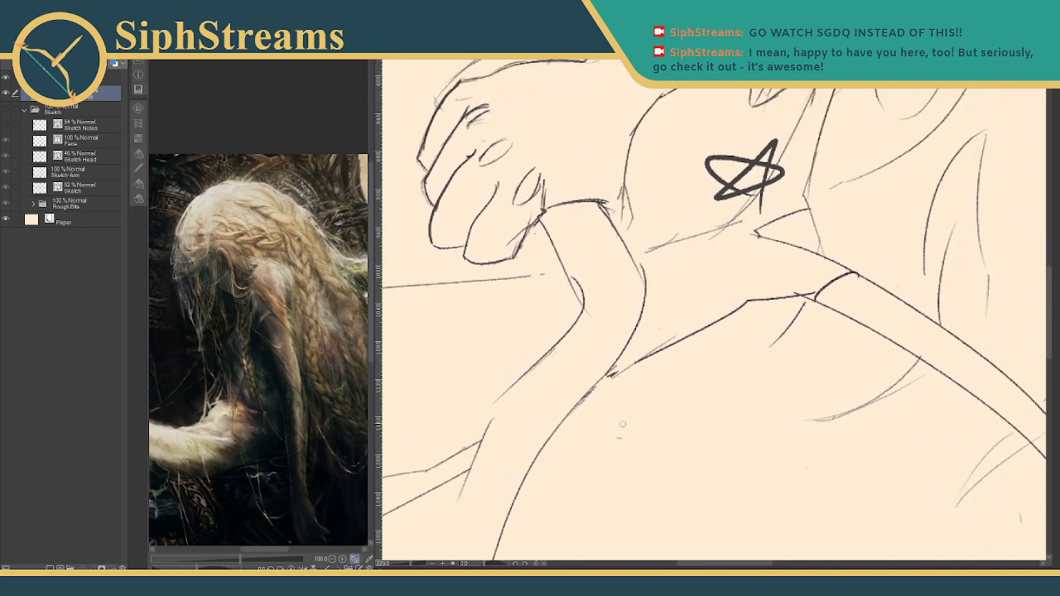
{"action": "left_click_drag", "start_coordinate": [705, 312], "coordinate": [568, 427]}
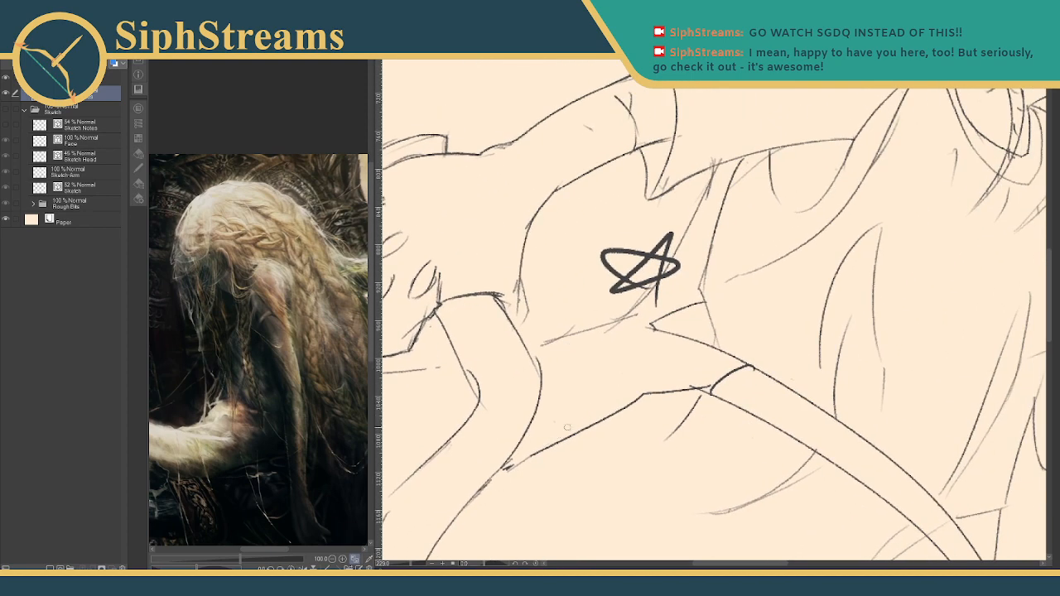
{"action": "left_click_drag", "start_coordinate": [566, 293], "coordinate": [649, 296]}
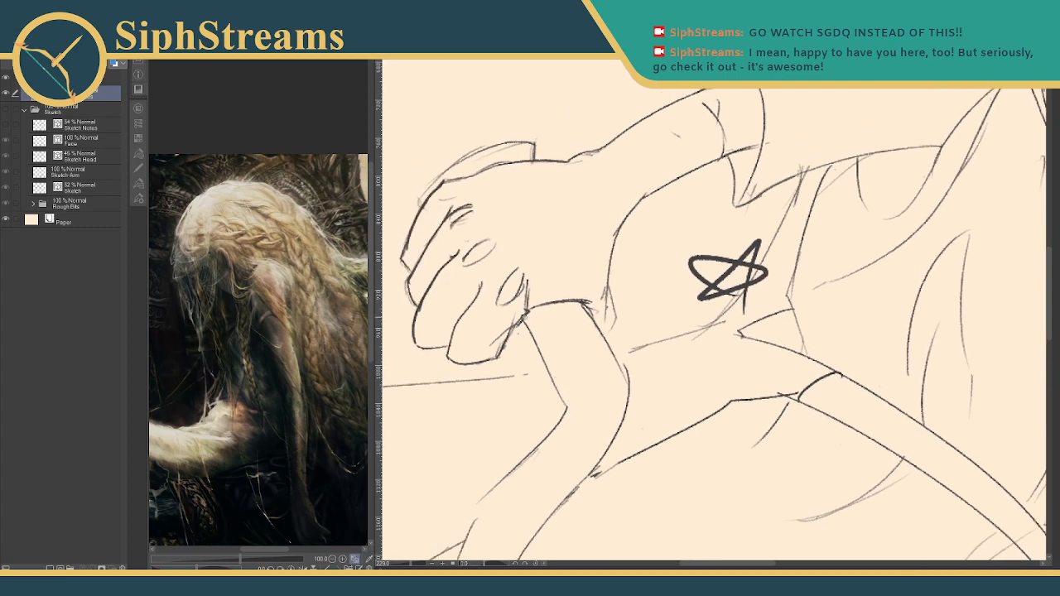
- Redraw the weapon handle's inner edge below the fist as one smooth curve and clean up the stray line beside it
{"action": "left_click_drag", "start_coordinate": [525, 320], "coordinate": [536, 445]}
{"action": "key", "text": "ctrl+z"}
{"action": "mouse_move", "coordinate": [525, 322]}
{"action": "left_mouse_down"}
{"action": "mouse_move", "coordinate": [538, 339]}
{"action": "mouse_move", "coordinate": [530, 455]}
{"action": "left_mouse_up"}
{"action": "key", "text": "ctrl+z"}
{"action": "mouse_move", "coordinate": [525, 320]}
{"action": "left_mouse_down"}
{"action": "mouse_move", "coordinate": [547, 421]}
{"action": "mouse_move", "coordinate": [515, 454]}
{"action": "left_mouse_up"}
{"action": "key", "text": "ctrl+z"}
{"action": "left_click_drag", "start_coordinate": [526, 320], "coordinate": [520, 466]}
{"action": "key", "text": "e"}
{"action": "mouse_move", "coordinate": [560, 382]}
{"action": "left_mouse_down"}
{"action": "mouse_move", "coordinate": [555, 434]}
{"action": "mouse_move", "coordinate": [518, 469]}
{"action": "left_mouse_up"}
{"action": "key", "text": "p"}
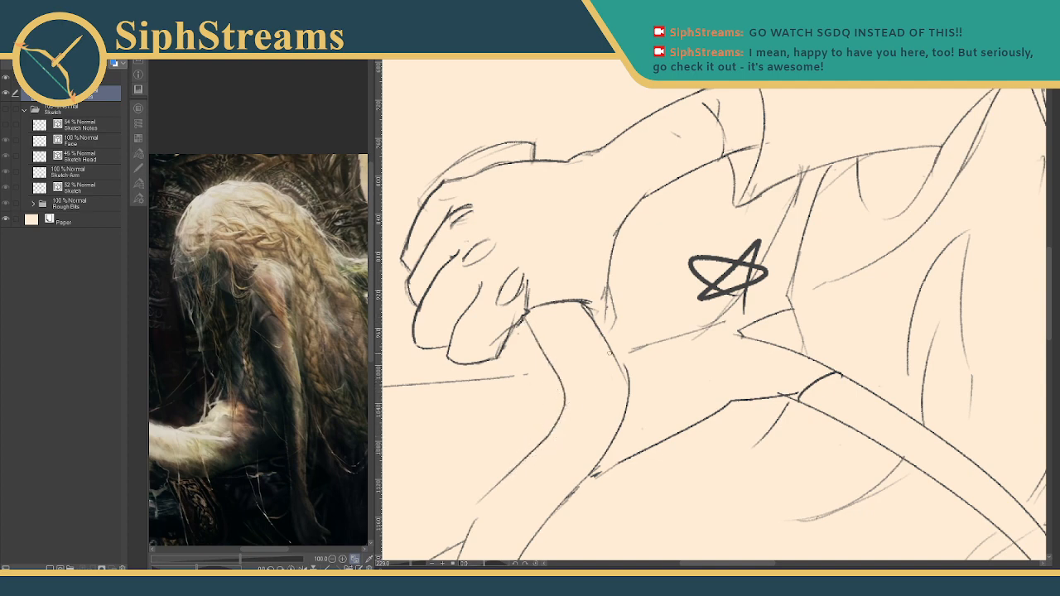
- Rework the weapon handle's outer edge below the fist, erasing parts of the old curve
{"action": "left_click_drag", "start_coordinate": [611, 350], "coordinate": [613, 446]}
{"action": "key", "text": "e"}
{"action": "left_click_drag", "start_coordinate": [627, 361], "coordinate": [622, 438]}
{"action": "left_click_drag", "start_coordinate": [596, 325], "coordinate": [623, 415]}
{"action": "key", "text": "p"}
{"action": "left_click_drag", "start_coordinate": [595, 323], "coordinate": [625, 417]}
{"action": "left_click_drag", "start_coordinate": [617, 351], "coordinate": [619, 366]}
{"action": "key", "text": "p"}
- Erase the long tunic folds running from the armpit across the side of the torso
{"action": "mouse_move", "coordinate": [770, 319]}
{"action": "left_mouse_down"}
{"action": "mouse_move", "coordinate": [738, 305]}
{"action": "mouse_move", "coordinate": [668, 337]}
{"action": "mouse_move", "coordinate": [476, 344]}
{"action": "left_mouse_up"}
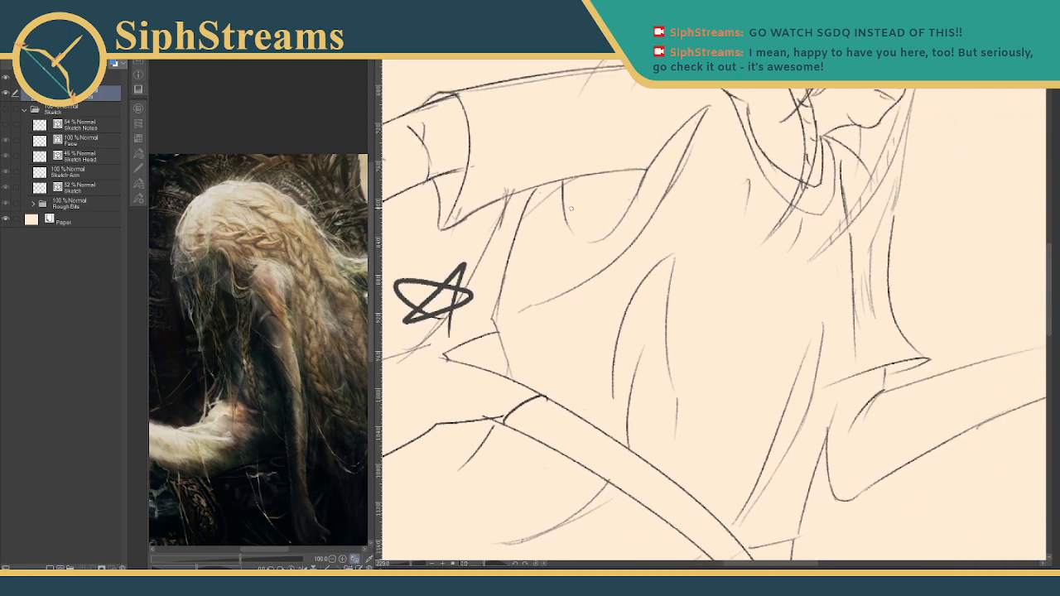
{"action": "key", "text": "e"}
{"action": "mouse_move", "coordinate": [569, 195]}
{"action": "left_mouse_down"}
{"action": "mouse_move", "coordinate": [567, 230]}
{"action": "mouse_move", "coordinate": [539, 217]}
{"action": "mouse_move", "coordinate": [573, 179]}
{"action": "left_mouse_up"}
{"action": "mouse_move", "coordinate": [600, 235]}
{"action": "left_mouse_down"}
{"action": "mouse_move", "coordinate": [643, 191]}
{"action": "mouse_move", "coordinate": [600, 249]}
{"action": "mouse_move", "coordinate": [573, 258]}
{"action": "left_mouse_up"}
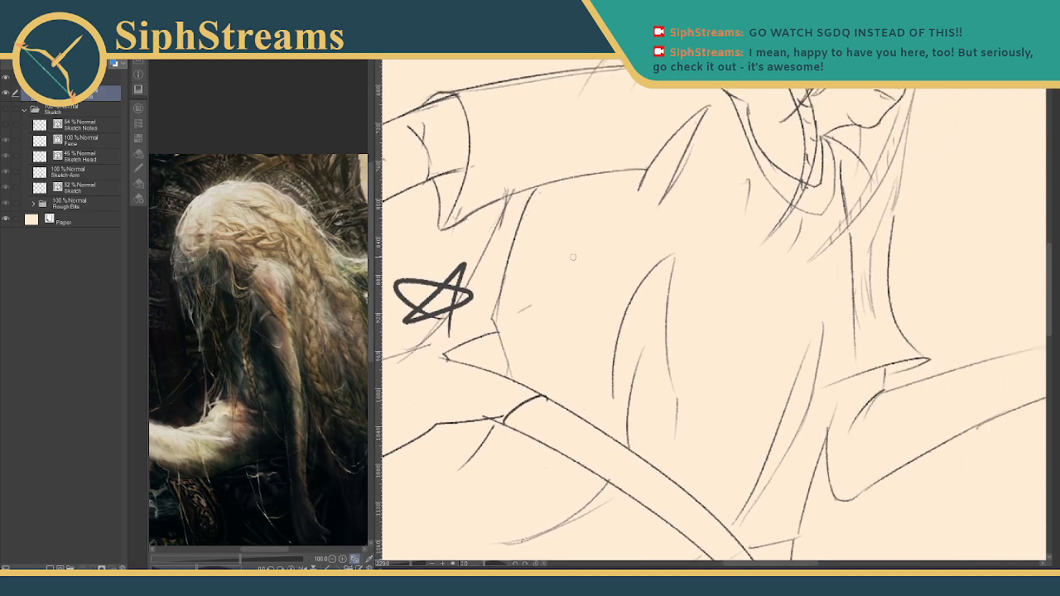
{"action": "left_click_drag", "start_coordinate": [530, 308], "coordinate": [520, 311]}
{"action": "scroll", "coordinate": [602, 242], "scroll_direction": "up", "scroll_amount": 3}
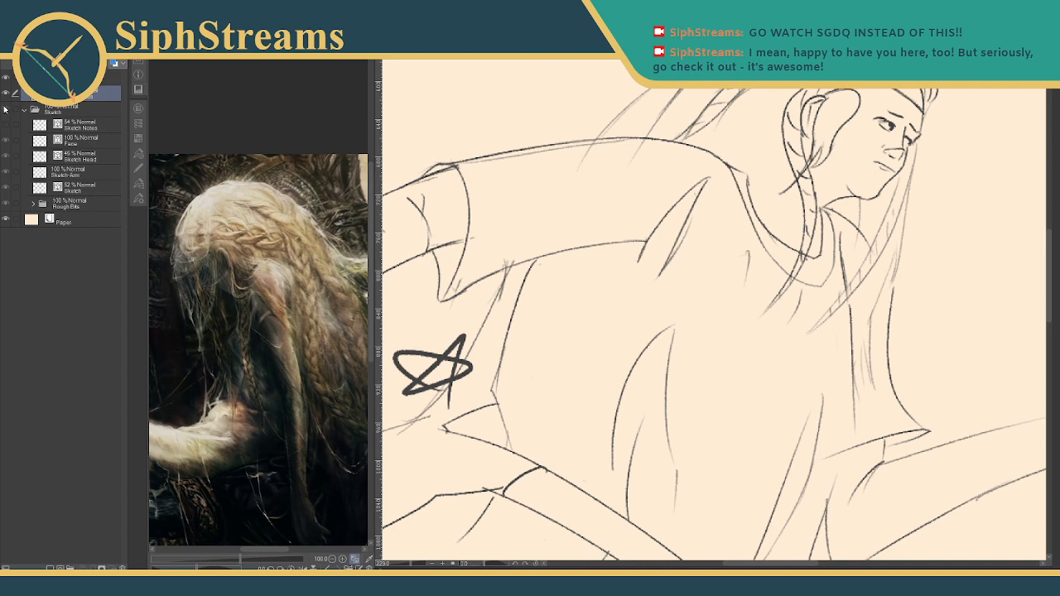
- With the Sketch folder shown, draw the tunic's back edge closer in with a small fold at the belt, and erase the old edge
{"action": "left_click", "coordinate": [5, 108]}
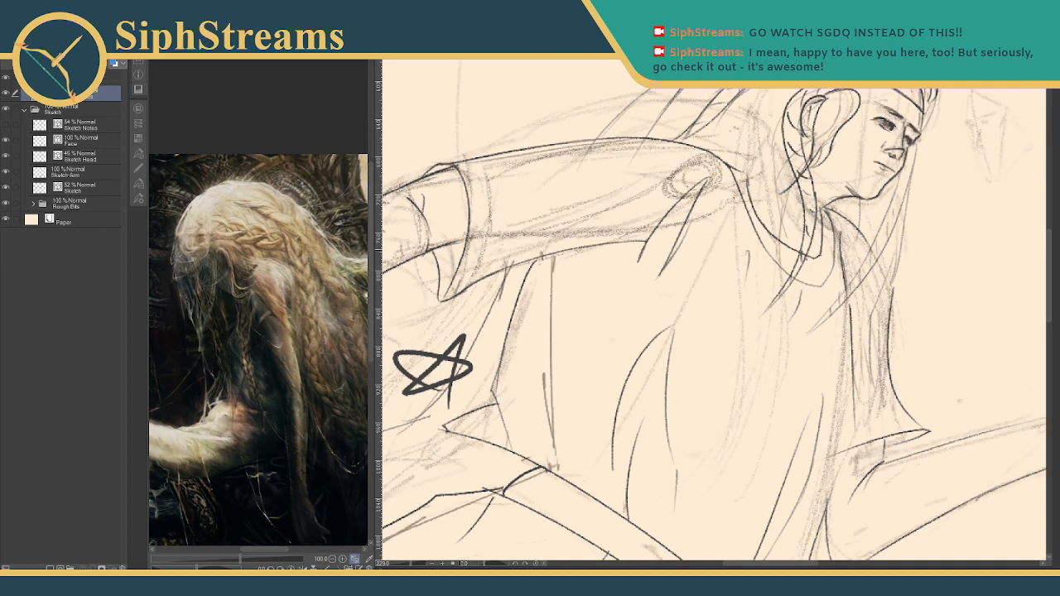
{"action": "left_click_drag", "start_coordinate": [573, 248], "coordinate": [562, 439]}
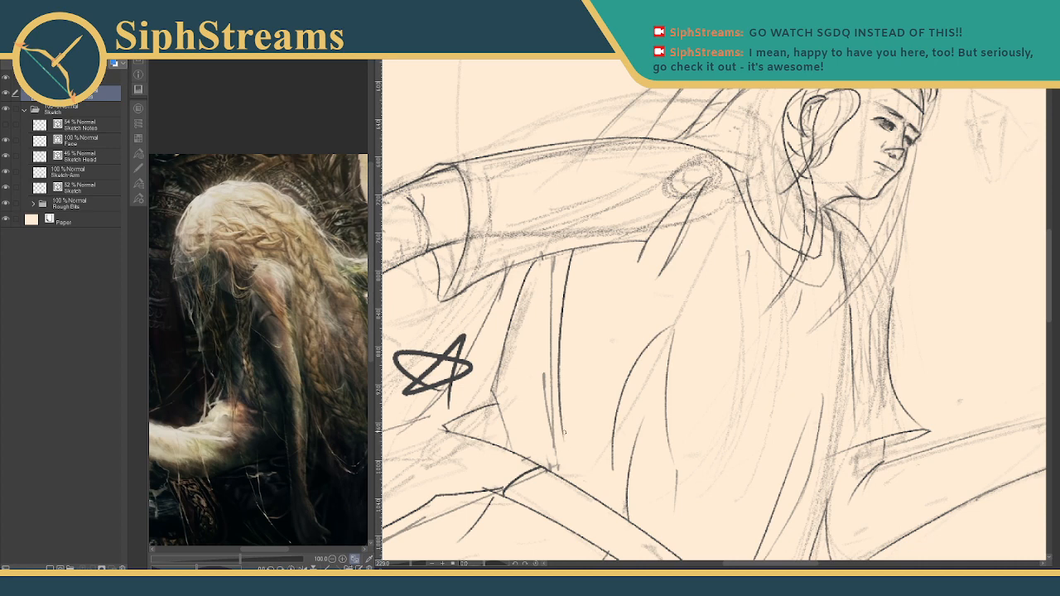
{"action": "left_click_drag", "start_coordinate": [564, 433], "coordinate": [583, 502]}
{"action": "mouse_move", "coordinate": [565, 437]}
{"action": "left_mouse_down"}
{"action": "mouse_move", "coordinate": [543, 454]}
{"action": "mouse_move", "coordinate": [546, 467]}
{"action": "left_mouse_up"}
{"action": "mouse_move", "coordinate": [498, 357]}
{"action": "left_mouse_down"}
{"action": "mouse_move", "coordinate": [444, 438]}
{"action": "mouse_move", "coordinate": [428, 435]}
{"action": "mouse_move", "coordinate": [499, 407]}
{"action": "left_mouse_up"}
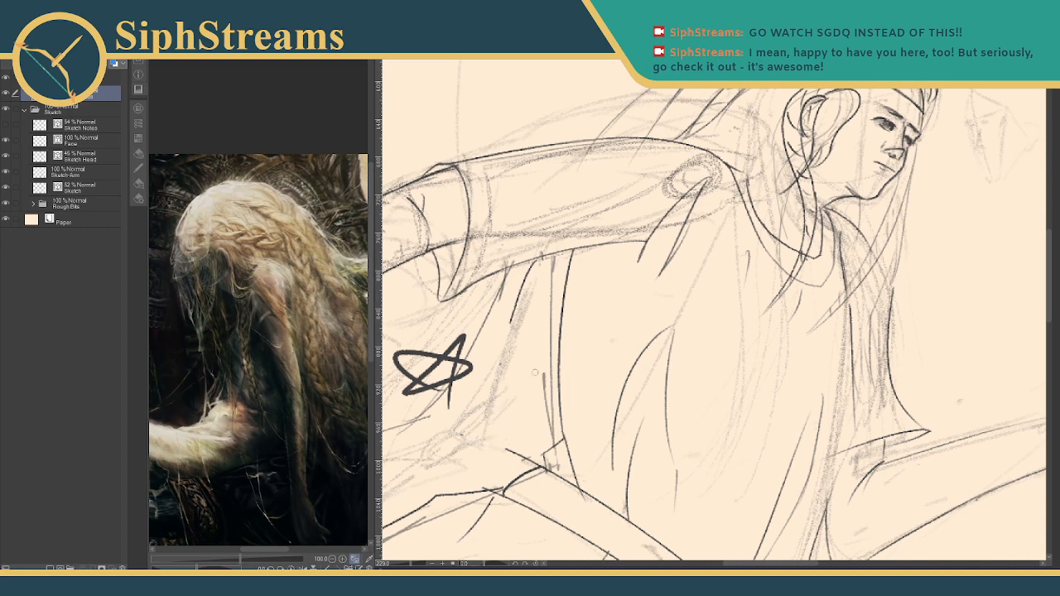
{"action": "mouse_move", "coordinate": [527, 277]}
{"action": "left_mouse_down"}
{"action": "mouse_move", "coordinate": [514, 318]}
{"action": "mouse_move", "coordinate": [533, 264]}
{"action": "left_mouse_up"}
{"action": "left_click_drag", "start_coordinate": [508, 449], "coordinate": [535, 461]}
- Compare the line layer with the rough sketch by toggling their visibility, and examine the figure with the Sketch folder hidden
{"action": "left_click", "coordinate": [4, 96]}
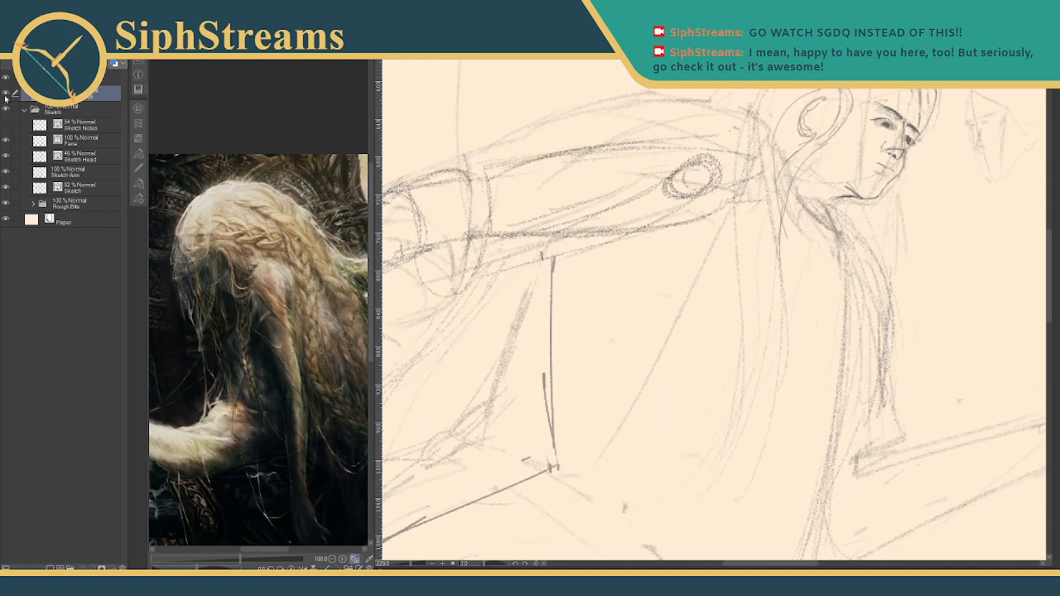
{"action": "left_click", "coordinate": [5, 96]}
{"action": "scroll", "coordinate": [607, 257], "scroll_direction": "down", "scroll_amount": 2}
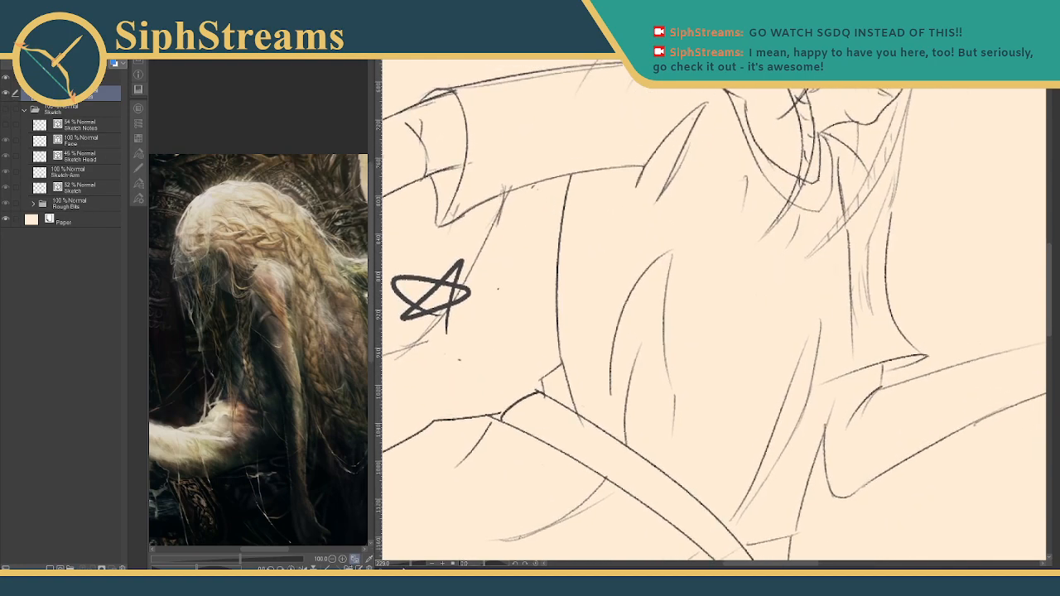
{"action": "left_click_drag", "start_coordinate": [411, 565], "coordinate": [407, 568]}
{"action": "mouse_move", "coordinate": [611, 238]}
{"action": "left_mouse_down"}
{"action": "mouse_move", "coordinate": [590, 279]}
{"action": "mouse_move", "coordinate": [599, 348]}
{"action": "left_mouse_up"}
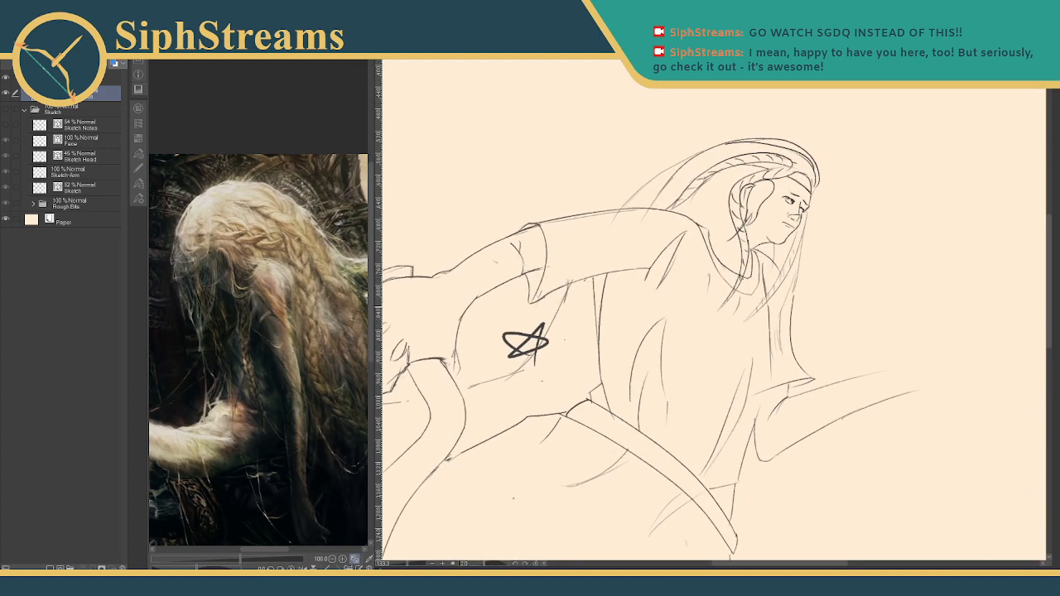
{"action": "left_click_drag", "start_coordinate": [634, 296], "coordinate": [838, 199]}
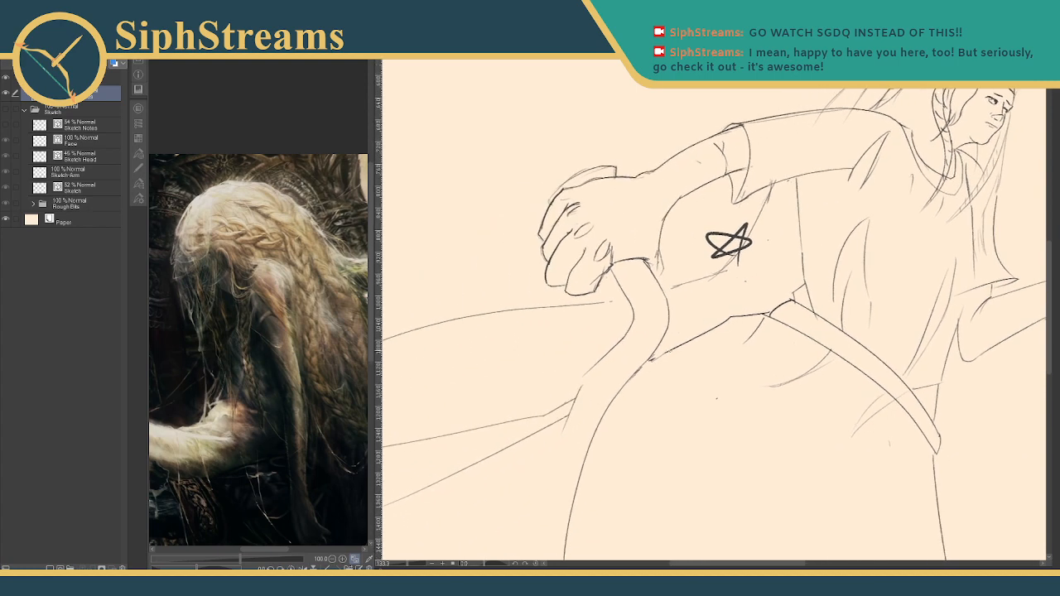
{"action": "left_click_drag", "start_coordinate": [756, 214], "coordinate": [620, 283]}
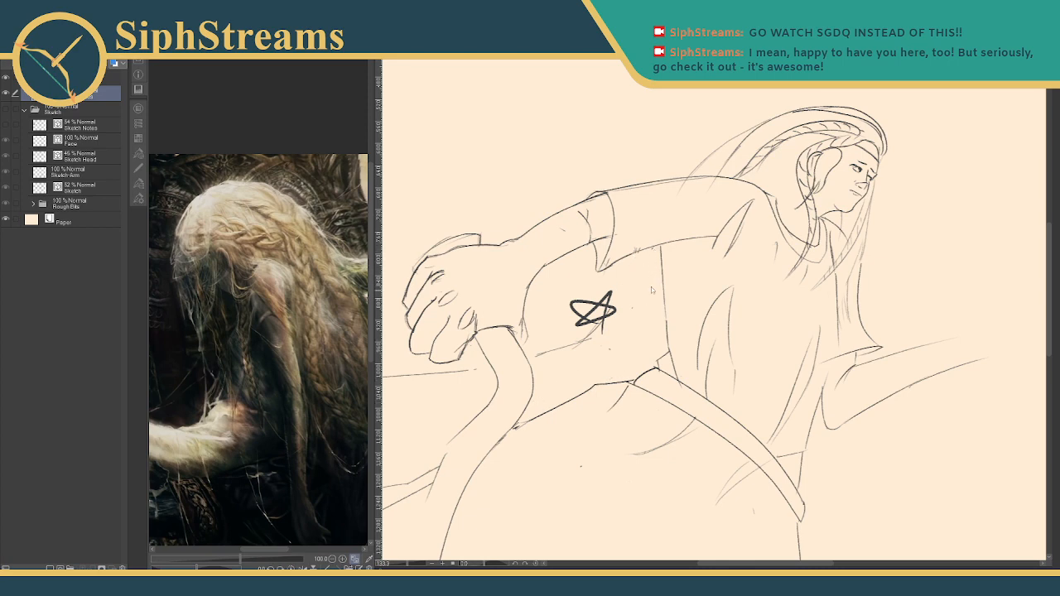
- Draw a long curve from under the sleeve down toward the handle, and erase the star scribble and old lines beside it
{"action": "mouse_move", "coordinate": [655, 251]}
{"action": "left_mouse_down"}
{"action": "mouse_move", "coordinate": [537, 370]}
{"action": "mouse_move", "coordinate": [598, 326]}
{"action": "left_mouse_up"}
{"action": "key", "text": "e"}
{"action": "mouse_move", "coordinate": [549, 352]}
{"action": "left_mouse_down"}
{"action": "mouse_move", "coordinate": [534, 358]}
{"action": "mouse_move", "coordinate": [609, 319]}
{"action": "mouse_move", "coordinate": [601, 298]}
{"action": "mouse_move", "coordinate": [573, 309]}
{"action": "mouse_move", "coordinate": [605, 308]}
{"action": "left_mouse_up"}
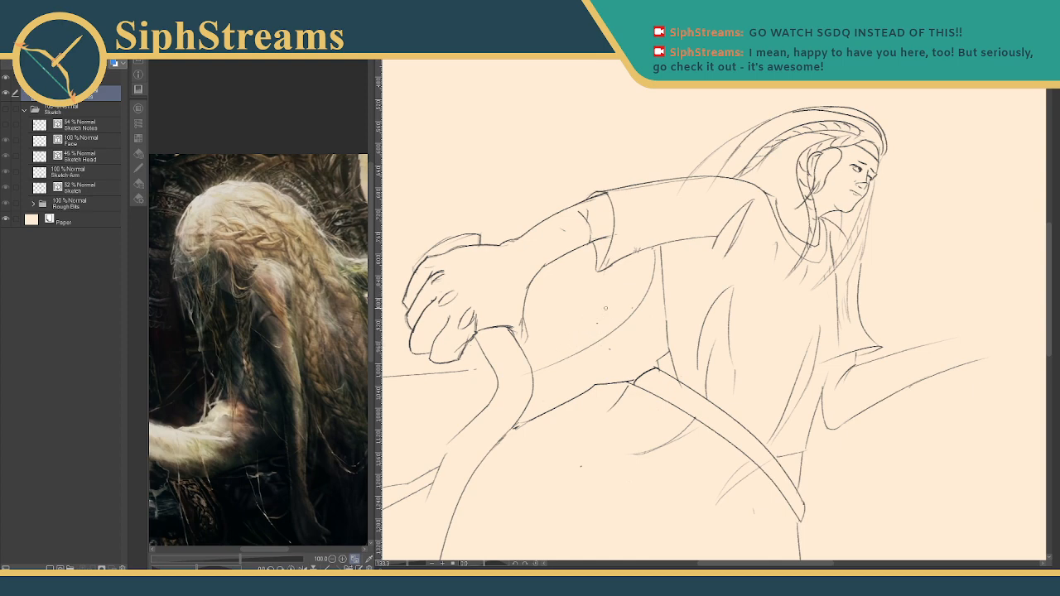
{"action": "key", "text": "p"}
{"action": "mouse_move", "coordinate": [507, 419]}
{"action": "left_mouse_down"}
{"action": "mouse_move", "coordinate": [664, 351]}
{"action": "mouse_move", "coordinate": [732, 353]}
{"action": "left_mouse_up"}
{"action": "mouse_move", "coordinate": [677, 394]}
{"action": "left_mouse_down"}
{"action": "mouse_move", "coordinate": [757, 331]}
{"action": "mouse_move", "coordinate": [602, 399]}
{"action": "left_mouse_up"}
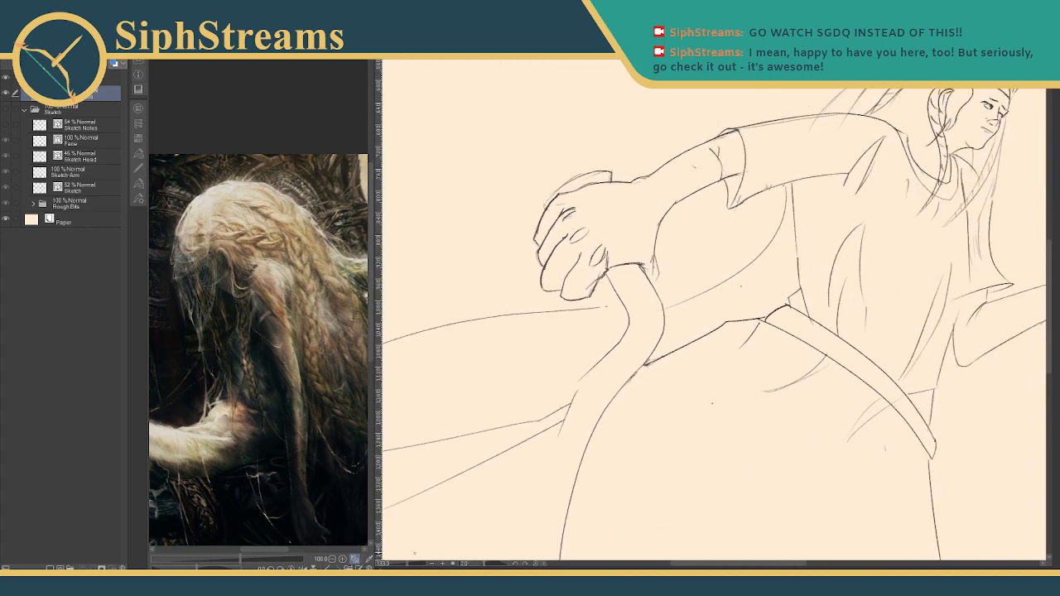
- Redraw the flowing cloth's lower edge between the weapon and the canvas edge
{"action": "left_click_drag", "start_coordinate": [408, 565], "coordinate": [402, 565]}
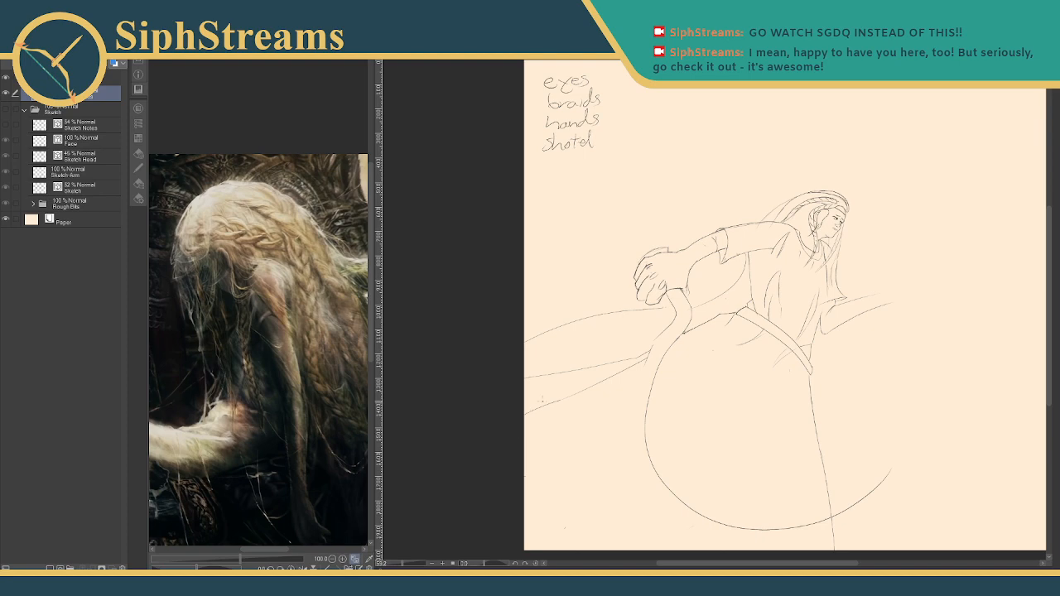
{"action": "left_click_drag", "start_coordinate": [542, 402], "coordinate": [648, 358]}
{"action": "mouse_move", "coordinate": [712, 347]}
{"action": "left_mouse_down"}
{"action": "mouse_move", "coordinate": [656, 348]}
{"action": "mouse_move", "coordinate": [614, 379]}
{"action": "left_mouse_up"}
{"action": "left_click_drag", "start_coordinate": [548, 391], "coordinate": [424, 449]}
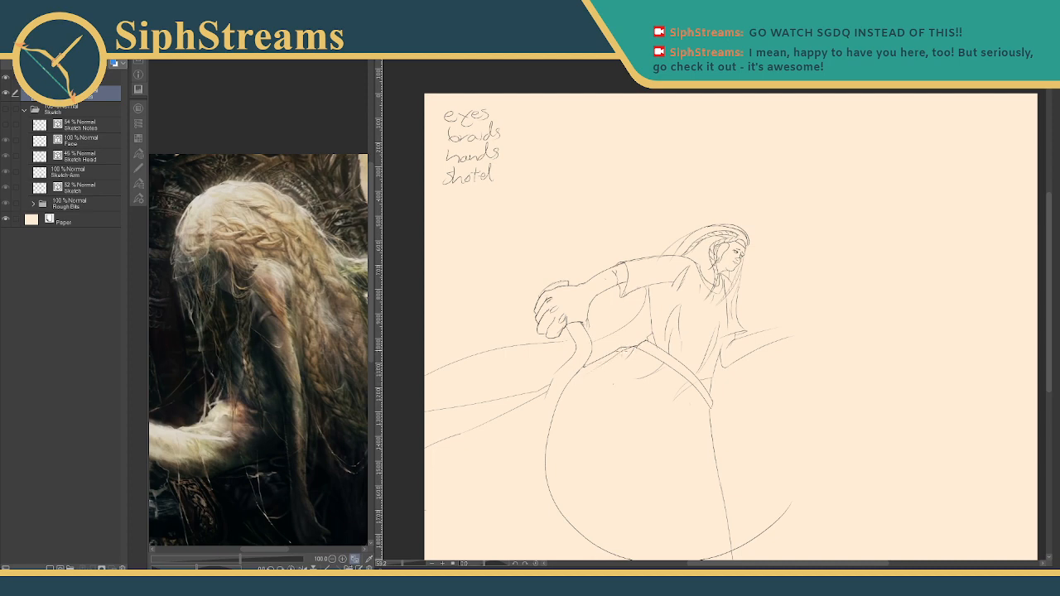
- Redraw the skirt's back edge as a straighter line from the belt down to the weapon handle, tidying its lower end
{"action": "left_click_drag", "start_coordinate": [628, 350], "coordinate": [557, 393]}
{"action": "key", "text": "e"}
{"action": "key", "text": "p"}
{"action": "left_click_drag", "start_coordinate": [588, 375], "coordinate": [573, 386]}
{"action": "key", "text": "e"}
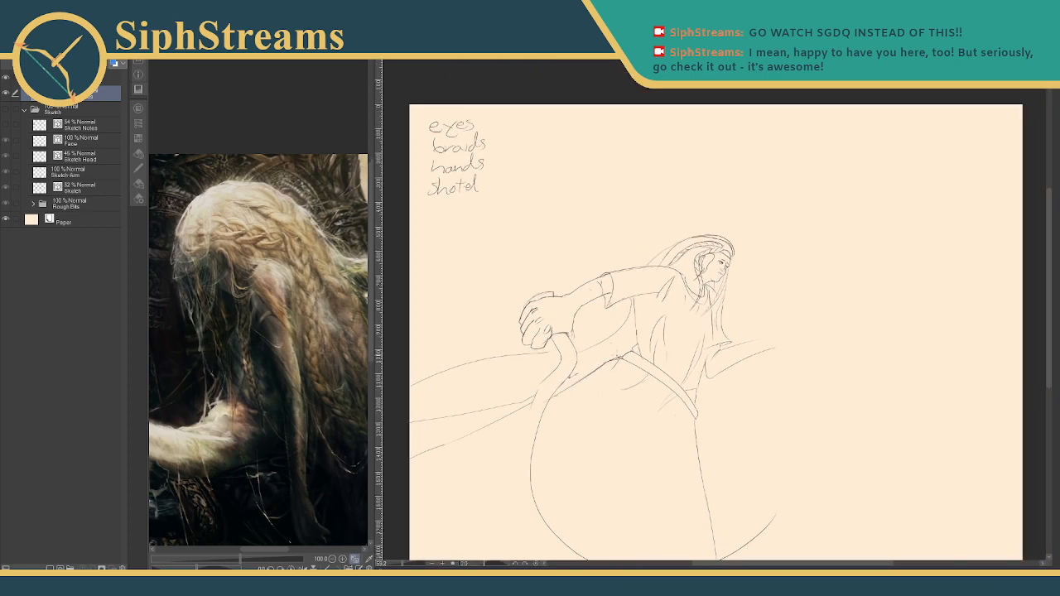
{"action": "key", "text": "p"}
{"action": "mouse_move", "coordinate": [561, 393]}
{"action": "left_mouse_down"}
{"action": "mouse_move", "coordinate": [609, 365]}
{"action": "mouse_move", "coordinate": [557, 395]}
{"action": "left_mouse_up"}
{"action": "key", "text": "e"}
{"action": "key", "text": "p"}
{"action": "mouse_move", "coordinate": [736, 297]}
{"action": "left_mouse_down"}
{"action": "mouse_move", "coordinate": [748, 257]}
{"action": "mouse_move", "coordinate": [765, 252]}
{"action": "mouse_move", "coordinate": [754, 286]}
{"action": "left_mouse_up"}
- Redraw the tunic's back edge as a straighter line from the sleeve to the belt and erase the old edge
{"action": "left_click_drag", "start_coordinate": [403, 564], "coordinate": [411, 564]}
{"action": "mouse_move", "coordinate": [578, 251]}
{"action": "left_mouse_down"}
{"action": "mouse_move", "coordinate": [855, 240]}
{"action": "mouse_move", "coordinate": [613, 297]}
{"action": "left_mouse_up"}
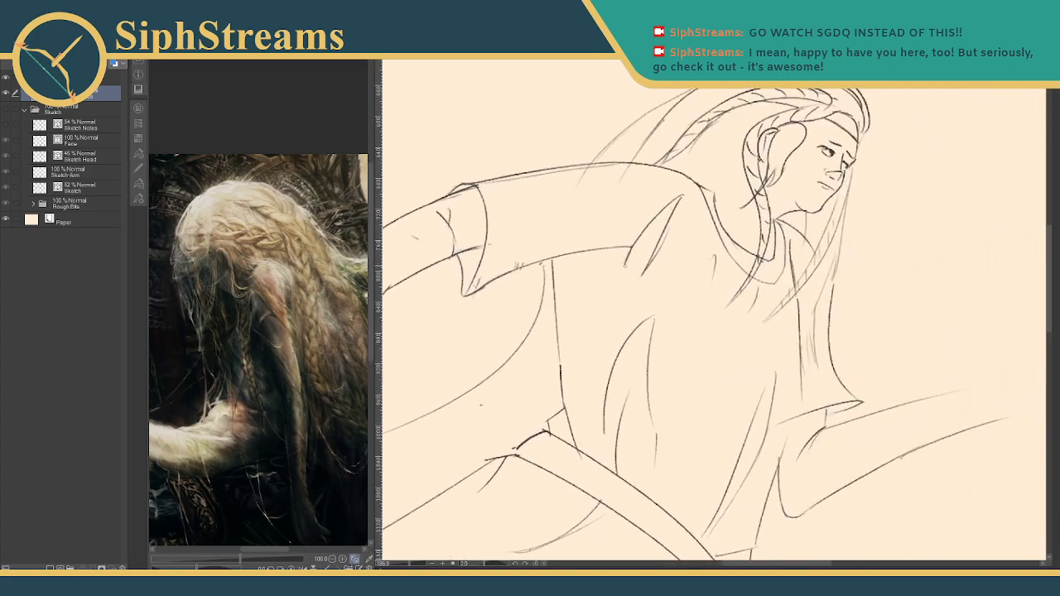
{"action": "mouse_move", "coordinate": [571, 258]}
{"action": "left_mouse_down"}
{"action": "mouse_move", "coordinate": [560, 382]}
{"action": "mouse_move", "coordinate": [827, 315]}
{"action": "mouse_move", "coordinate": [675, 387]}
{"action": "left_mouse_up"}
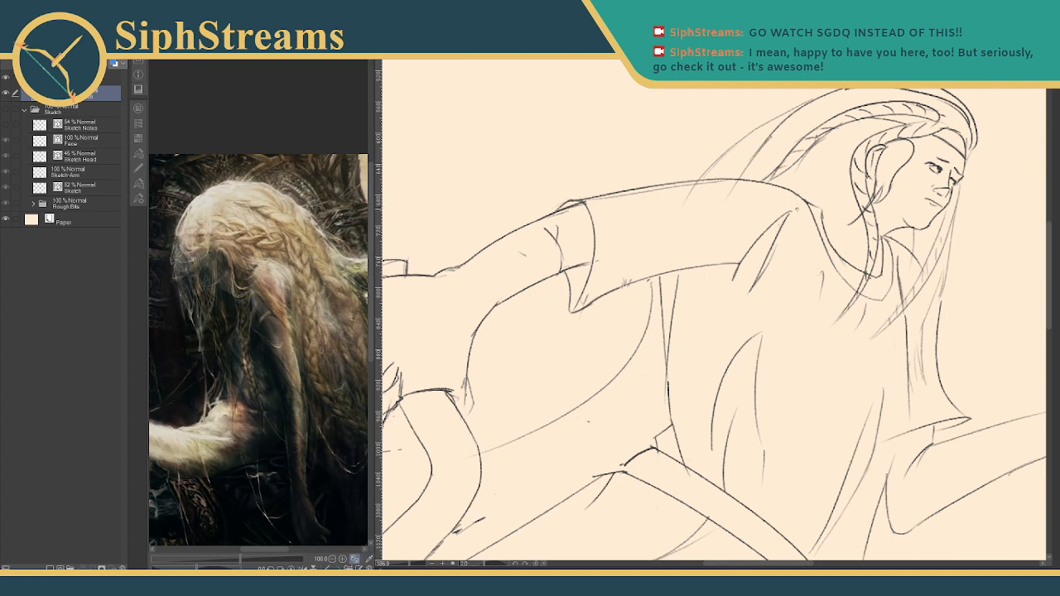
{"action": "left_click_drag", "start_coordinate": [673, 266], "coordinate": [667, 439]}
{"action": "key", "text": "ctrl+z"}
{"action": "left_click_drag", "start_coordinate": [681, 274], "coordinate": [672, 445]}
{"action": "key", "text": "e"}
{"action": "left_click_drag", "start_coordinate": [664, 310], "coordinate": [665, 377]}
{"action": "key", "text": "p"}
{"action": "left_click_drag", "start_coordinate": [691, 336], "coordinate": [675, 394]}
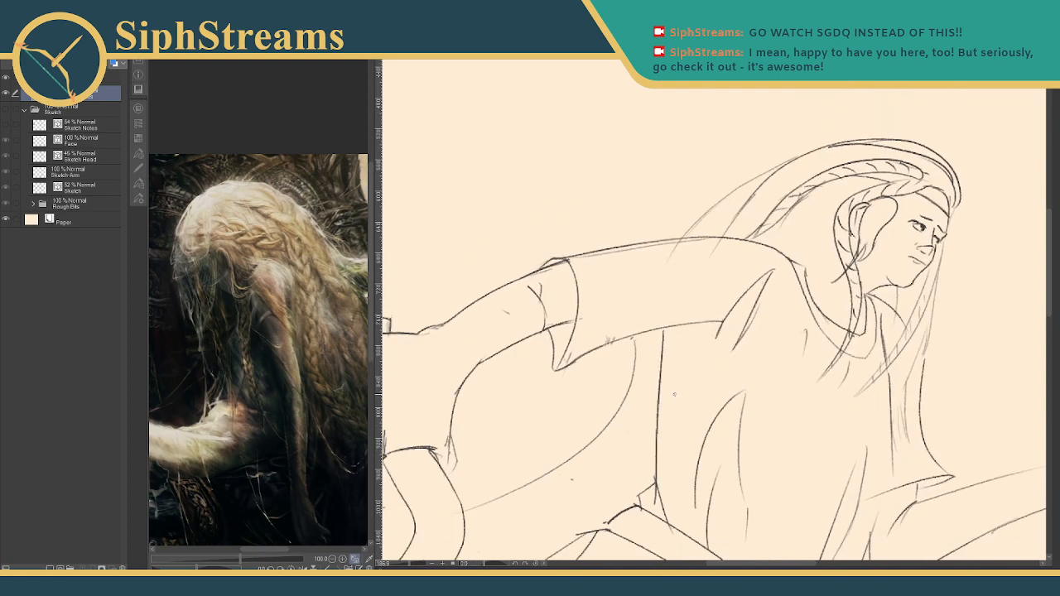
- Curve the top of the tunic's back edge into the underside of the sleeve and erase the middle section of the edge
{"action": "left_click_drag", "start_coordinate": [681, 326], "coordinate": [660, 361]}
{"action": "key", "text": "e"}
{"action": "key", "text": "p"}
{"action": "mouse_move", "coordinate": [698, 324]}
{"action": "left_mouse_down"}
{"action": "mouse_move", "coordinate": [662, 371]}
{"action": "mouse_move", "coordinate": [657, 443]}
{"action": "mouse_move", "coordinate": [672, 347]}
{"action": "mouse_move", "coordinate": [659, 380]}
{"action": "left_mouse_up"}
{"action": "key", "text": "e"}
{"action": "key", "text": "p"}
{"action": "mouse_move", "coordinate": [679, 333]}
{"action": "left_mouse_down"}
{"action": "mouse_move", "coordinate": [654, 437]}
{"action": "mouse_move", "coordinate": [693, 328]}
{"action": "left_mouse_up"}
{"action": "key", "text": "e"}
{"action": "left_click_drag", "start_coordinate": [664, 368], "coordinate": [655, 441]}
{"action": "key", "text": "p"}
{"action": "key", "text": "e"}
{"action": "left_click_drag", "start_coordinate": [661, 399], "coordinate": [657, 455]}
{"action": "key", "text": "p"}
- Draw a flatter upper sleeve edge from the neckline to the cuff and erase the old shoulder line above it
{"action": "left_click_drag", "start_coordinate": [792, 265], "coordinate": [709, 259]}
{"action": "key", "text": "ctrl+z"}
{"action": "left_click_drag", "start_coordinate": [787, 267], "coordinate": [570, 261]}
{"action": "key", "text": "e"}
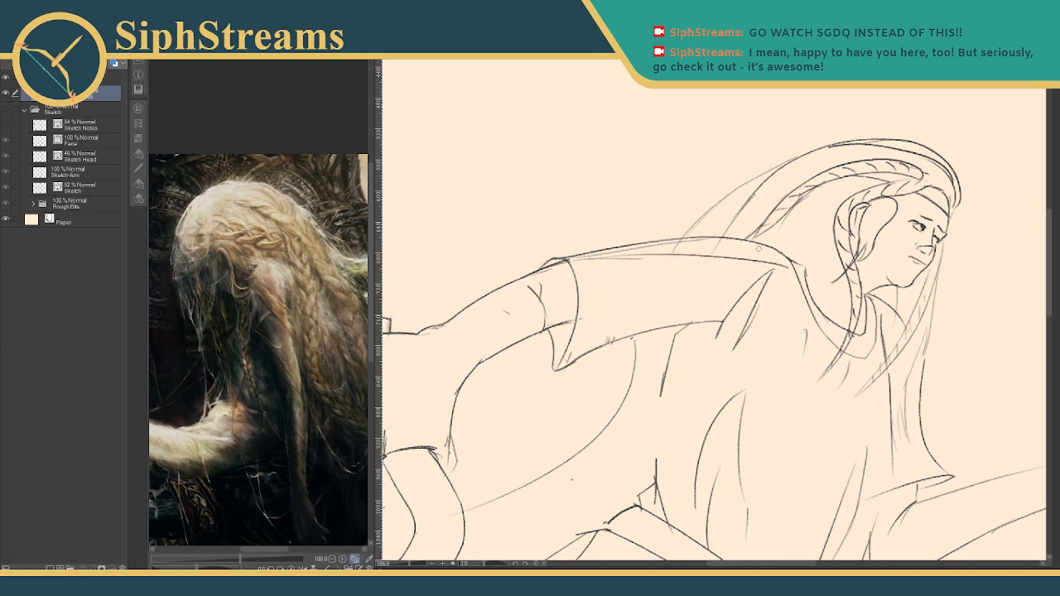
{"action": "mouse_move", "coordinate": [782, 251]}
{"action": "left_mouse_down"}
{"action": "mouse_move", "coordinate": [719, 238]}
{"action": "mouse_move", "coordinate": [572, 258]}
{"action": "left_mouse_up"}
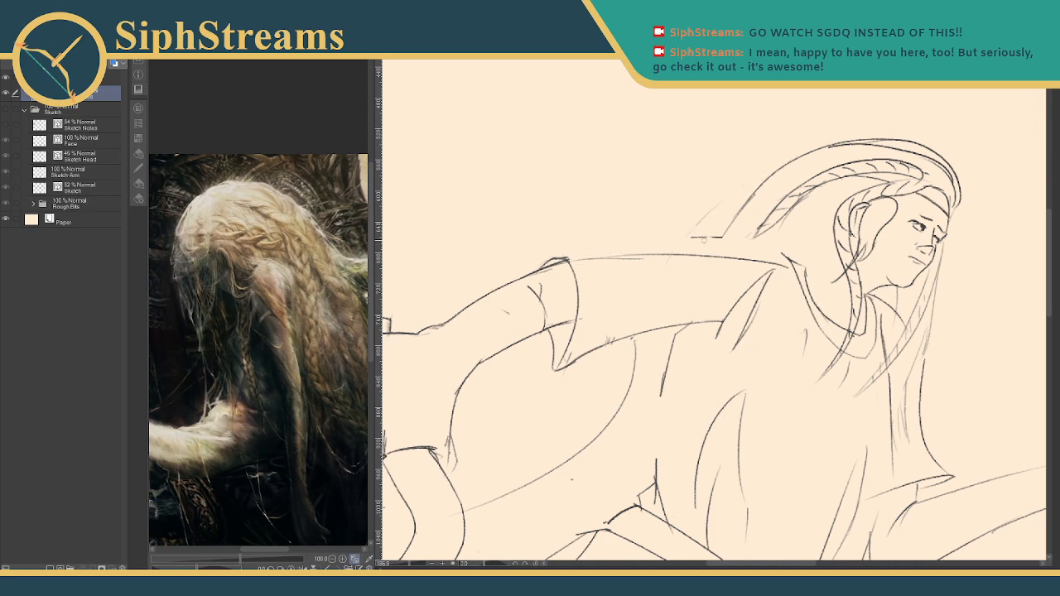
{"action": "key", "text": "ctrl+z"}
{"action": "mouse_move", "coordinate": [710, 238]}
{"action": "left_mouse_down"}
{"action": "mouse_move", "coordinate": [655, 240]}
{"action": "mouse_move", "coordinate": [721, 238]}
{"action": "left_mouse_up"}
{"action": "key", "text": "ctrl+z"}
{"action": "left_click_drag", "start_coordinate": [786, 257], "coordinate": [757, 244]}
{"action": "key", "text": "p"}
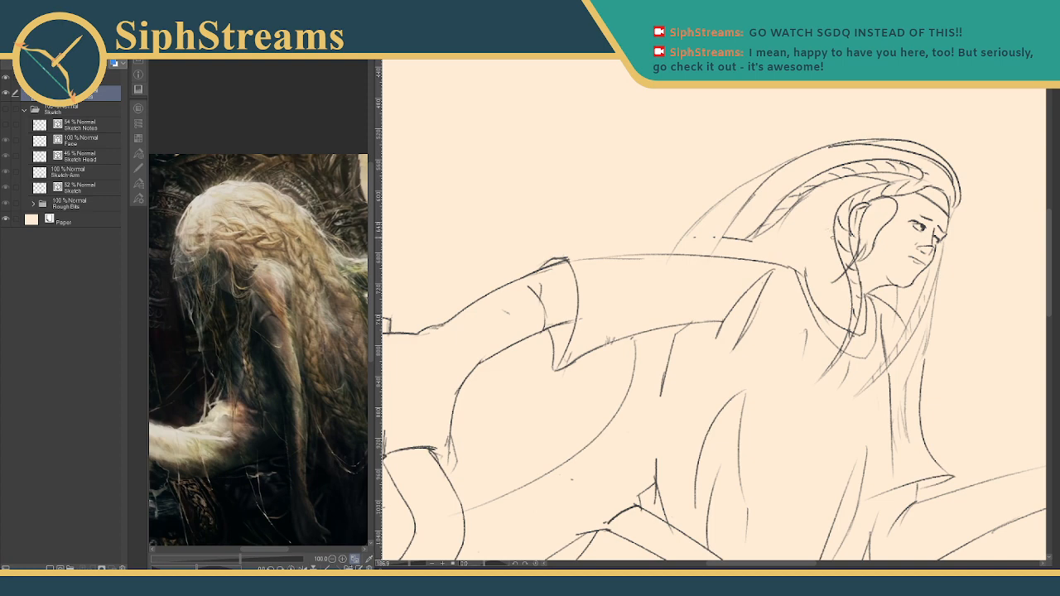
{"action": "mouse_move", "coordinate": [790, 221]}
{"action": "left_mouse_down"}
{"action": "mouse_move", "coordinate": [826, 171]}
{"action": "mouse_move", "coordinate": [816, 181]}
{"action": "left_mouse_up"}
{"action": "left_click_drag", "start_coordinate": [408, 565], "coordinate": [404, 563]}
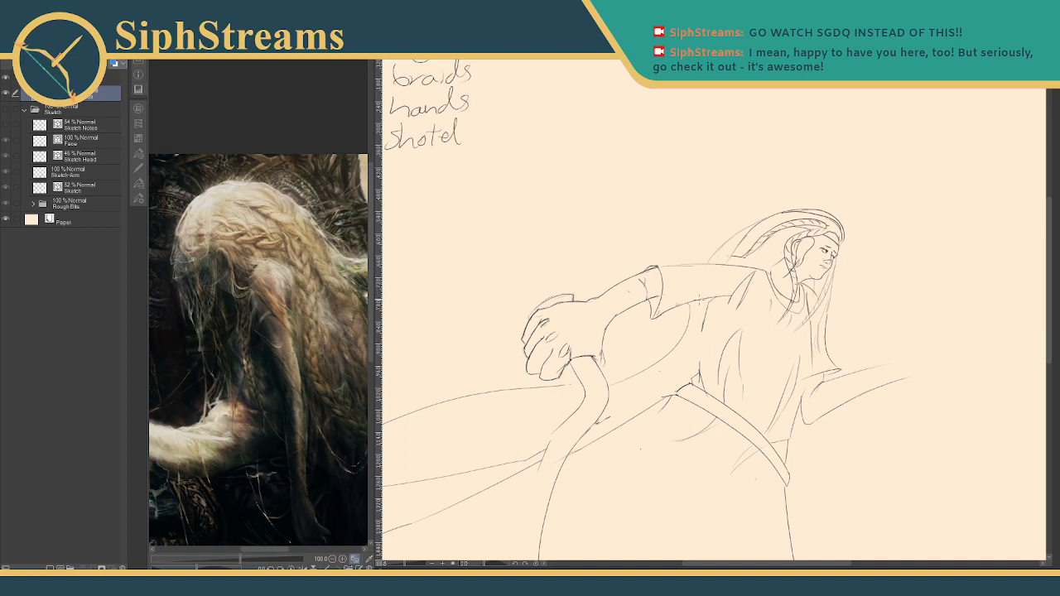
- Redraw the tunic's back edge from the sleeve's underside down to the belt, adding a fold line beside it
{"action": "key", "text": "e"}
{"action": "left_click_drag", "start_coordinate": [723, 296], "coordinate": [751, 277]}
{"action": "key", "text": "p"}
{"action": "mouse_move", "coordinate": [721, 295]}
{"action": "left_mouse_down"}
{"action": "mouse_move", "coordinate": [744, 282]}
{"action": "mouse_move", "coordinate": [713, 314]}
{"action": "mouse_move", "coordinate": [705, 356]}
{"action": "left_mouse_up"}
{"action": "key", "text": "ctrl+z"}
{"action": "key", "text": "ctrl+z"}
{"action": "key", "text": "ctrl+z"}
{"action": "left_click_drag", "start_coordinate": [709, 319], "coordinate": [709, 379]}
{"action": "left_click_drag", "start_coordinate": [703, 324], "coordinate": [701, 362]}
{"action": "left_click_drag", "start_coordinate": [639, 331], "coordinate": [601, 370]}
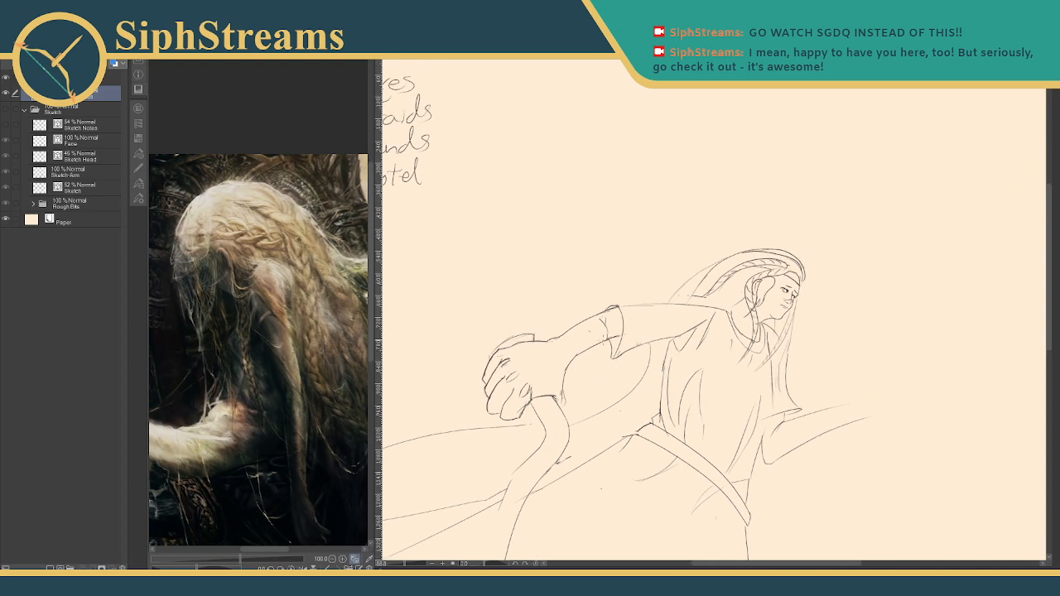
- Compare the line sketch with the rough sketch by toggling the visibility of the line layer and the Sketch folder
{"action": "left_click_drag", "start_coordinate": [407, 565], "coordinate": [404, 564]}
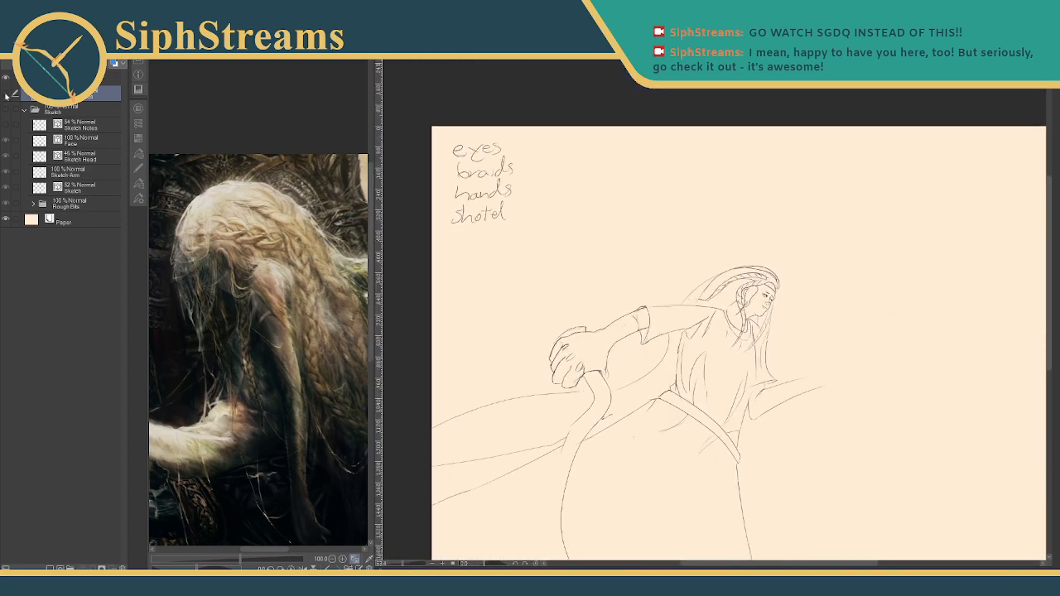
{"action": "left_click", "coordinate": [6, 93]}
{"action": "left_click", "coordinate": [5, 110]}
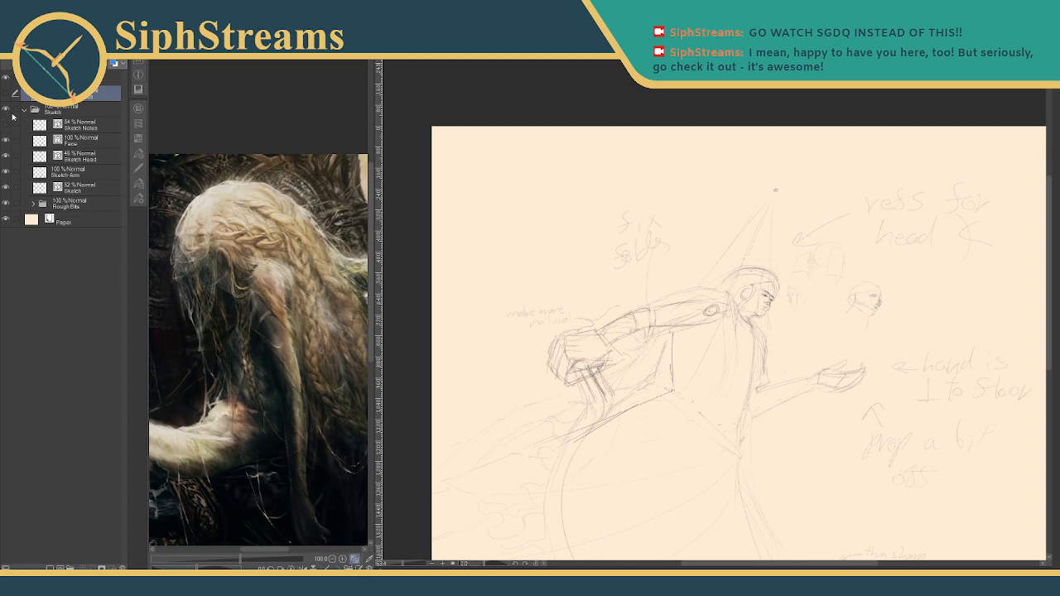
{"action": "left_click", "coordinate": [6, 110]}
{"action": "left_click", "coordinate": [6, 110]}
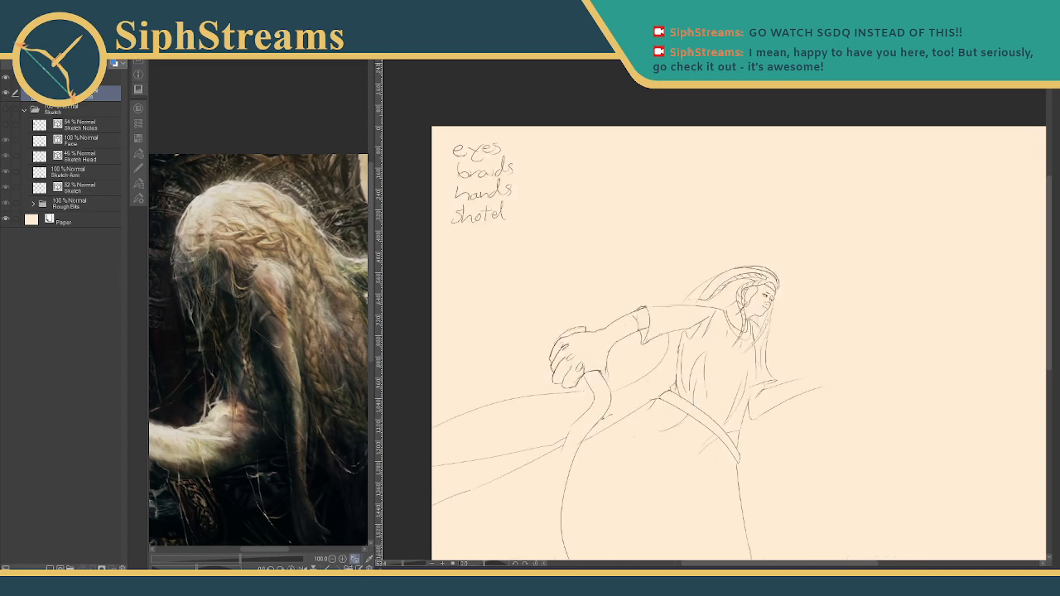
{"action": "left_click_drag", "start_coordinate": [402, 564], "coordinate": [408, 565]}
{"action": "left_click_drag", "start_coordinate": [545, 390], "coordinate": [640, 343]}
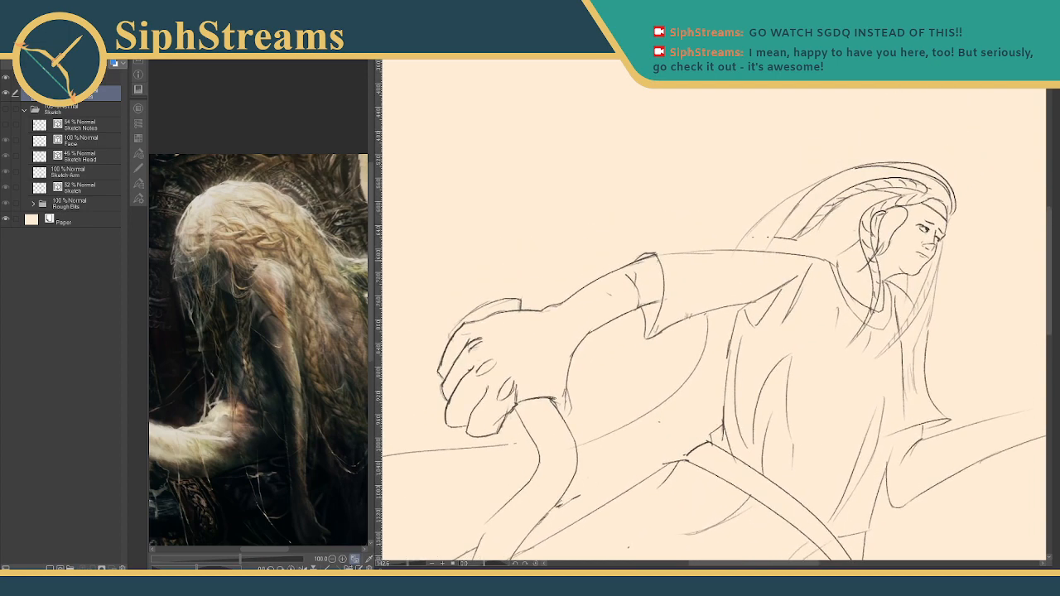
- Redraw the forearm's upper edge from the back of the hand to the sleeve cuff and erase stray bits near the cuff
{"action": "left_click_drag", "start_coordinate": [547, 309], "coordinate": [661, 263]}
{"action": "key", "text": "ctrl+z"}
{"action": "left_click_drag", "start_coordinate": [568, 312], "coordinate": [628, 268]}
{"action": "mouse_move", "coordinate": [553, 311]}
{"action": "left_mouse_down"}
{"action": "mouse_move", "coordinate": [569, 312]}
{"action": "mouse_move", "coordinate": [554, 313]}
{"action": "left_mouse_up"}
{"action": "left_click_drag", "start_coordinate": [630, 268], "coordinate": [651, 260]}
{"action": "mouse_move", "coordinate": [621, 314]}
{"action": "left_mouse_down"}
{"action": "mouse_move", "coordinate": [665, 295]}
{"action": "mouse_move", "coordinate": [543, 310]}
{"action": "left_mouse_up"}
{"action": "key", "text": "e"}
{"action": "mouse_move", "coordinate": [642, 265]}
{"action": "left_mouse_down"}
{"action": "mouse_move", "coordinate": [653, 262]}
{"action": "mouse_move", "coordinate": [644, 262]}
{"action": "left_mouse_up"}
{"action": "key", "text": "p"}
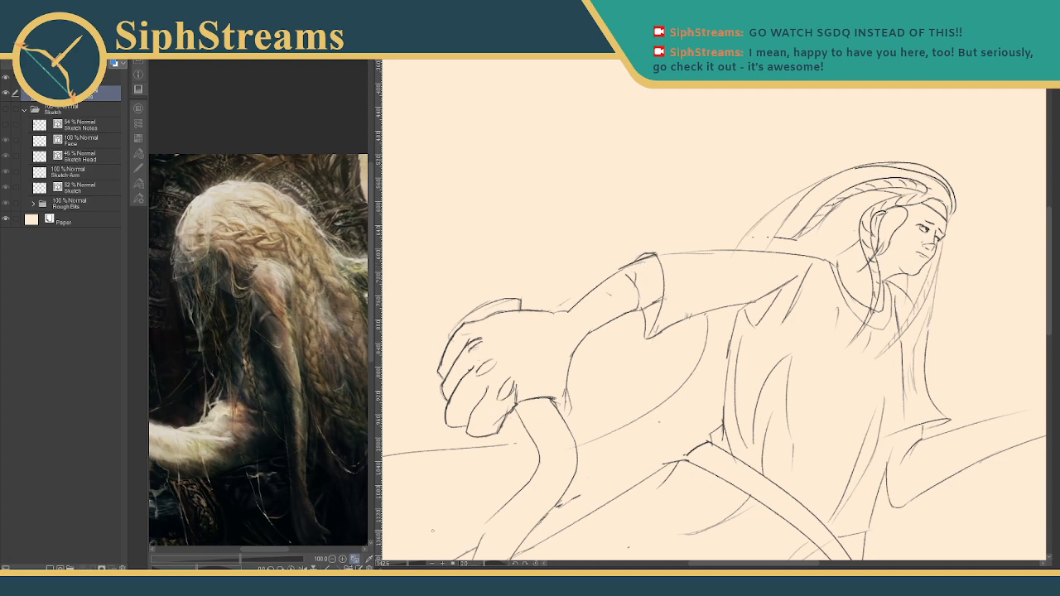
- Clean up the gripping hand by erasing the rough knuckle marks and redrawing the finger and wrist lines
{"action": "left_click_drag", "start_coordinate": [405, 565], "coordinate": [408, 565]}
{"action": "left_click_drag", "start_coordinate": [646, 359], "coordinate": [551, 401]}
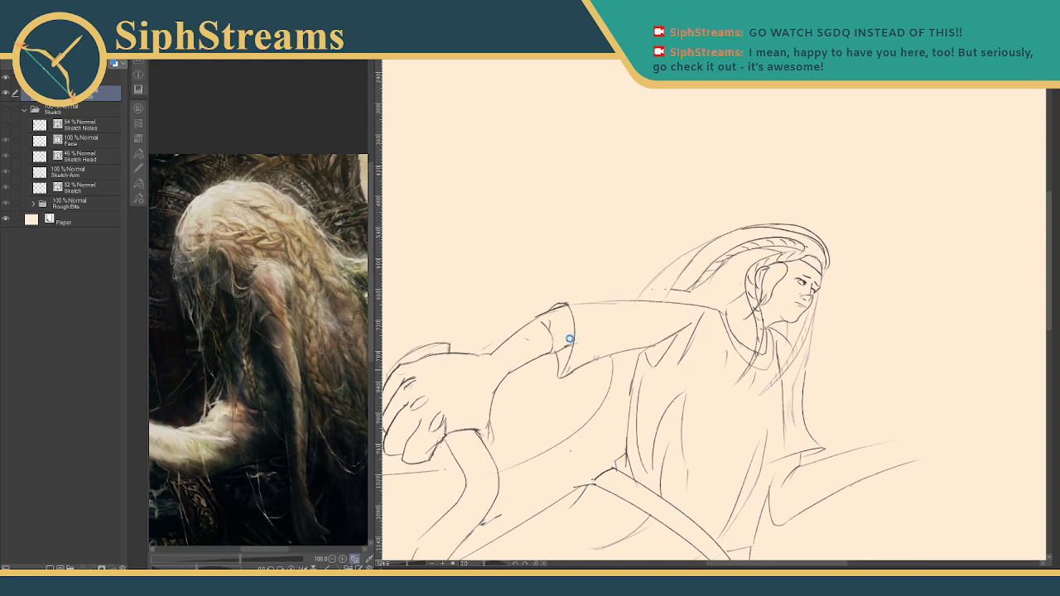
{"action": "left_click_drag", "start_coordinate": [570, 340], "coordinate": [686, 294]}
{"action": "mouse_move", "coordinate": [540, 354]}
{"action": "left_mouse_down"}
{"action": "mouse_move", "coordinate": [529, 363]}
{"action": "mouse_move", "coordinate": [520, 345]}
{"action": "mouse_move", "coordinate": [533, 335]}
{"action": "left_mouse_up"}
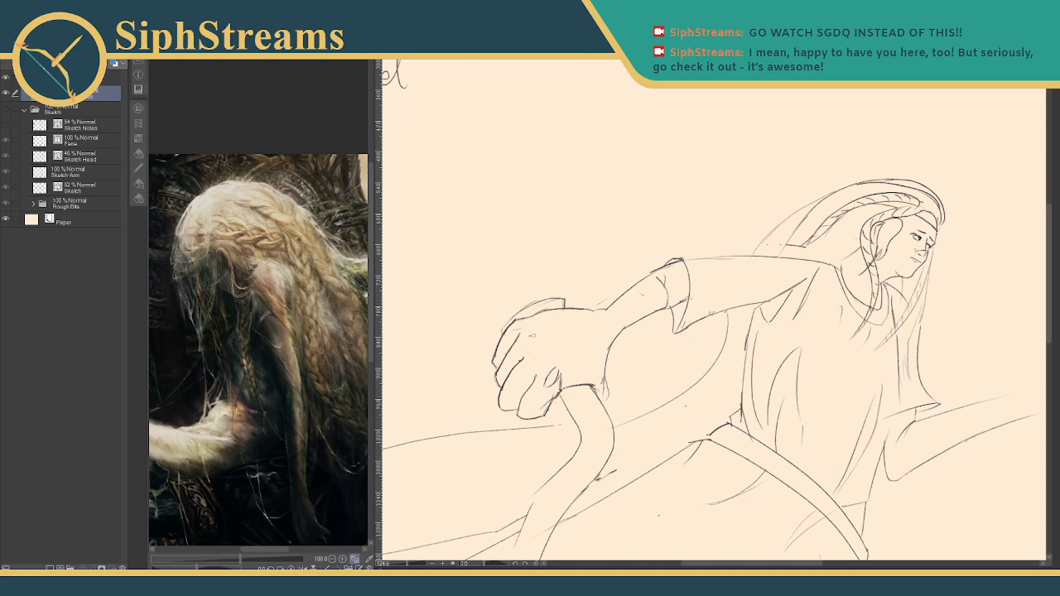
{"action": "key", "text": "p"}
{"action": "key", "text": "e"}
{"action": "left_click_drag", "start_coordinate": [553, 371], "coordinate": [548, 380]}
{"action": "key", "text": "p"}
{"action": "mouse_move", "coordinate": [499, 333]}
{"action": "left_mouse_down"}
{"action": "mouse_move", "coordinate": [536, 299]}
{"action": "mouse_move", "coordinate": [560, 301]}
{"action": "left_mouse_up"}
{"action": "key", "text": "ctrl+z"}
{"action": "key", "text": "e"}
{"action": "key", "text": "p"}
{"action": "key", "text": "e"}
{"action": "key", "text": "p"}
{"action": "mouse_move", "coordinate": [585, 383]}
{"action": "left_mouse_down"}
{"action": "mouse_move", "coordinate": [590, 330]}
{"action": "mouse_move", "coordinate": [564, 350]}
{"action": "left_mouse_up"}
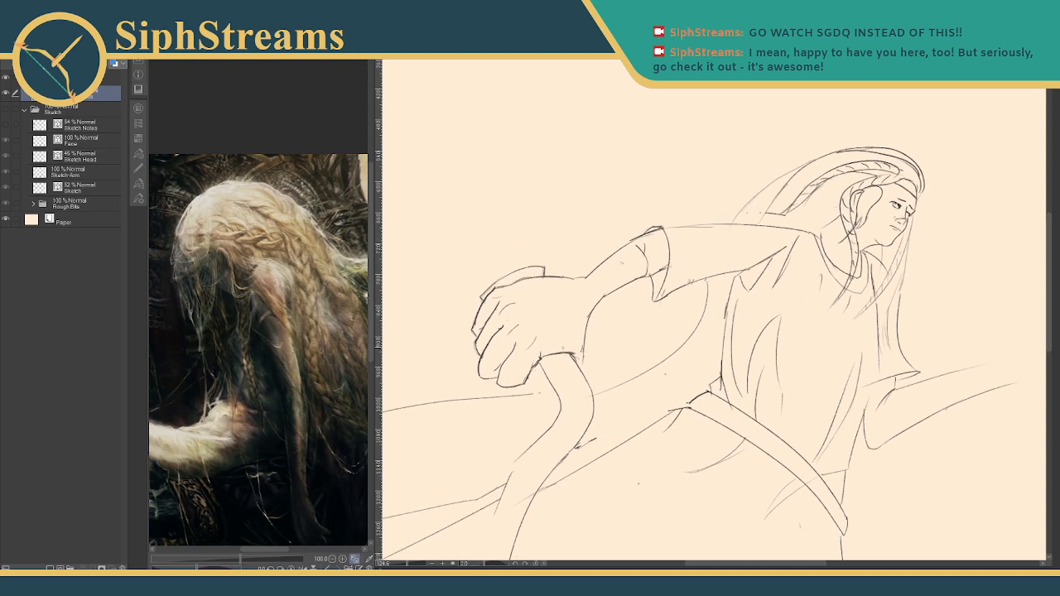
- Lasso the gripping hand, shift it slightly toward the sleeve and clear the selection
{"action": "left_click", "coordinate": [140, 127]}
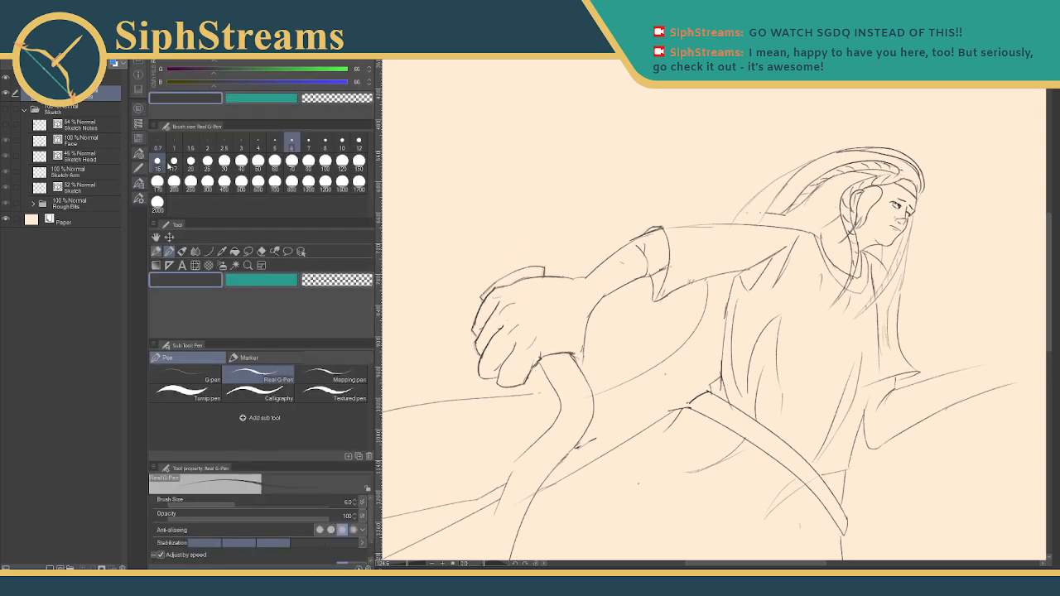
{"action": "left_click", "coordinate": [248, 251]}
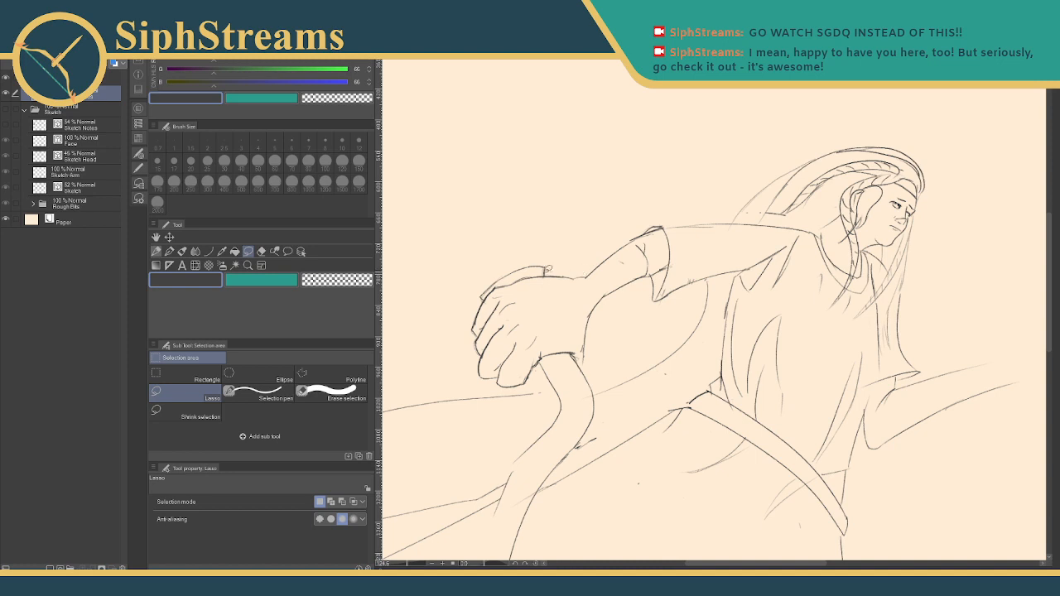
{"action": "mouse_move", "coordinate": [554, 270]}
{"action": "left_mouse_down"}
{"action": "mouse_move", "coordinate": [497, 282]}
{"action": "mouse_move", "coordinate": [461, 382]}
{"action": "mouse_move", "coordinate": [508, 387]}
{"action": "mouse_move", "coordinate": [541, 377]}
{"action": "mouse_move", "coordinate": [543, 357]}
{"action": "mouse_move", "coordinate": [573, 353]}
{"action": "mouse_move", "coordinate": [602, 363]}
{"action": "mouse_move", "coordinate": [611, 295]}
{"action": "mouse_move", "coordinate": [584, 270]}
{"action": "left_mouse_up"}
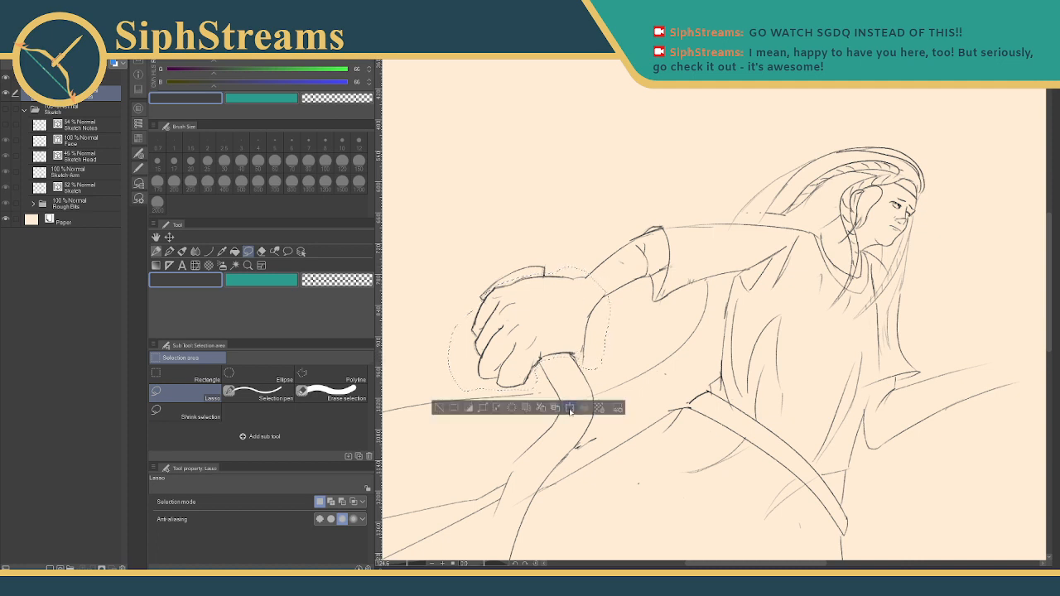
{"action": "left_click", "coordinate": [571, 409]}
{"action": "left_click_drag", "start_coordinate": [539, 337], "coordinate": [568, 334]}
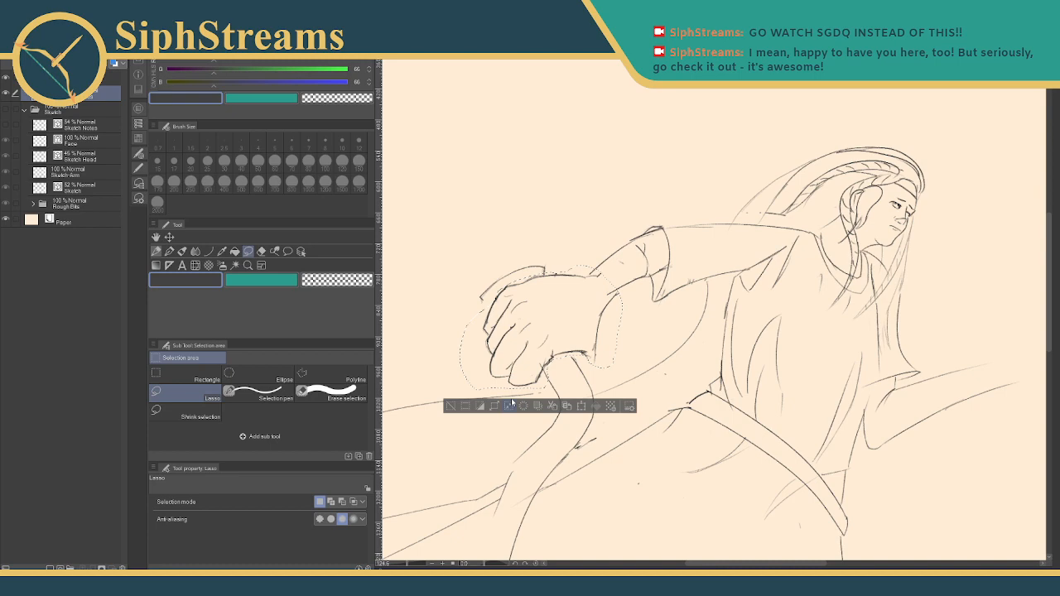
{"action": "left_click", "coordinate": [451, 406]}
{"action": "left_click", "coordinate": [140, 154]}
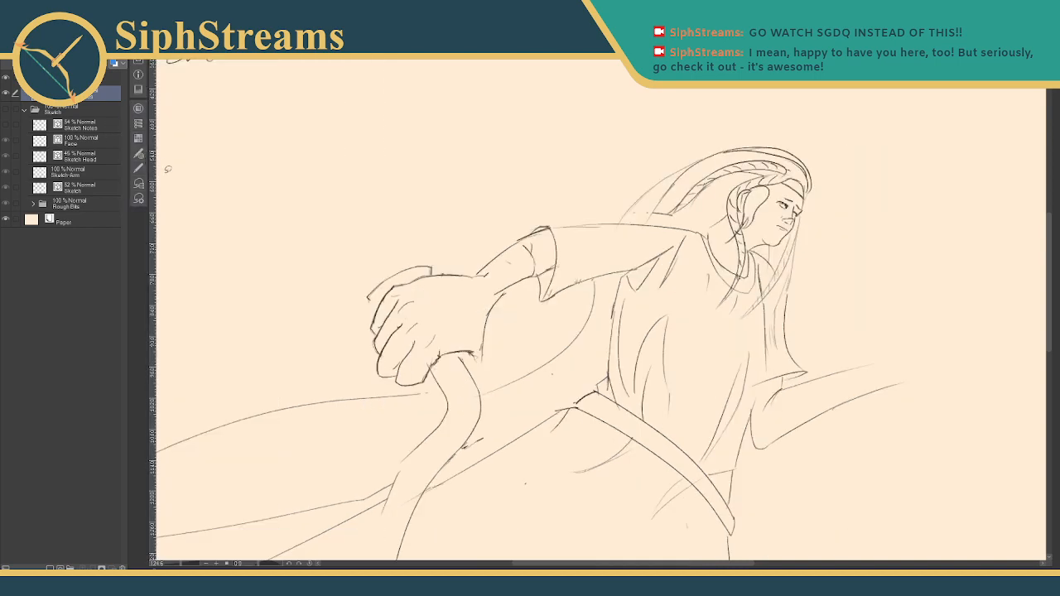
{"action": "left_click", "coordinate": [139, 139]}
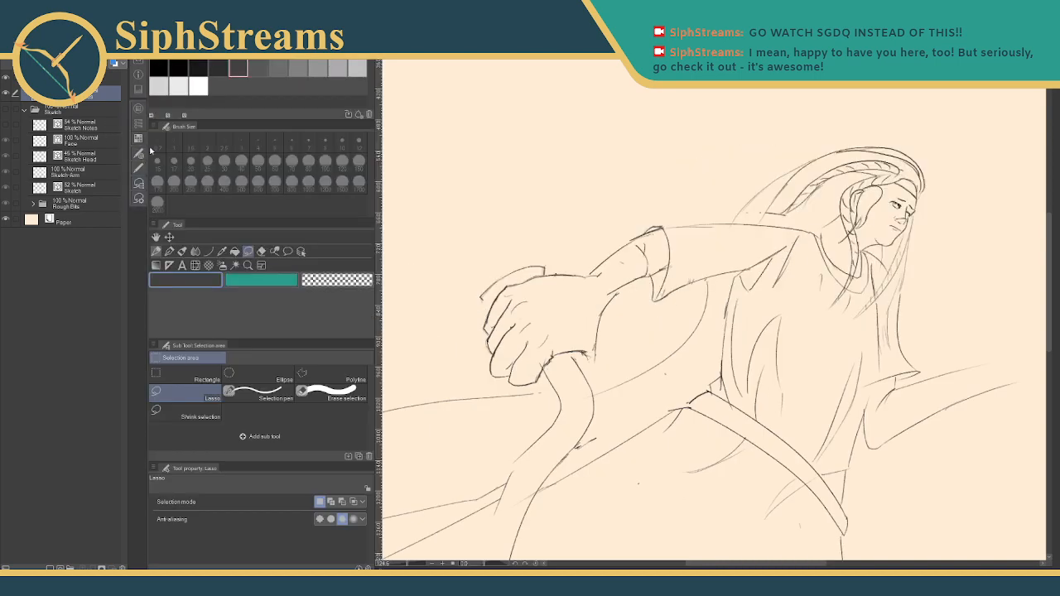
- Draw new forearm edges connecting the moved hand to the sleeve with the Real G-Pen and close the gaps at knuckle and wrist
{"action": "left_click", "coordinate": [169, 251]}
{"action": "left_click_drag", "start_coordinate": [593, 280], "coordinate": [647, 235]}
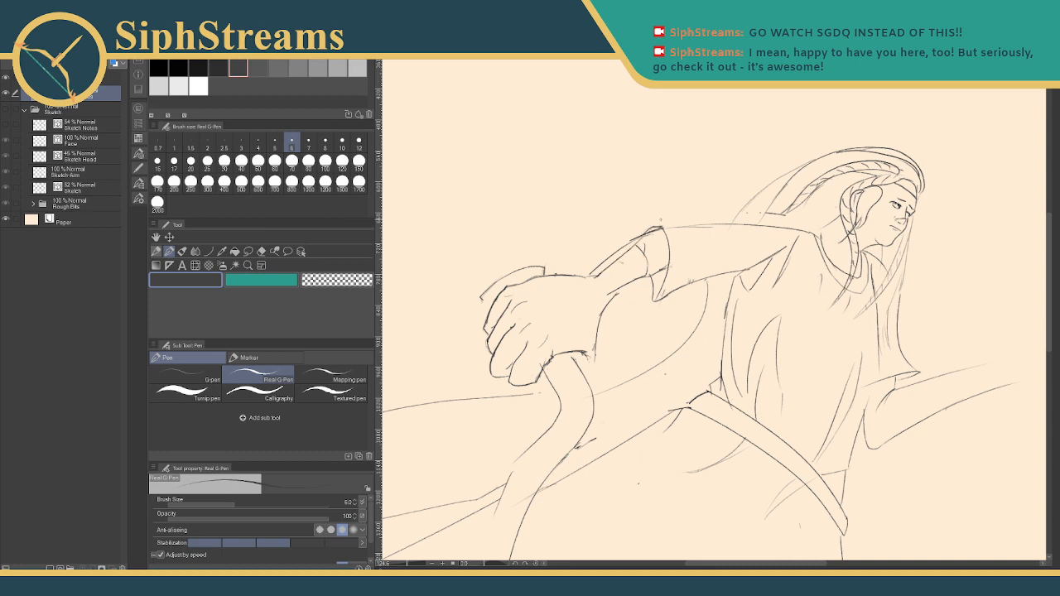
{"action": "left_click_drag", "start_coordinate": [613, 296], "coordinate": [659, 269]}
{"action": "left_click_drag", "start_coordinate": [482, 304], "coordinate": [496, 299]}
{"action": "left_click_drag", "start_coordinate": [553, 358], "coordinate": [576, 353]}
{"action": "key", "text": "e"}
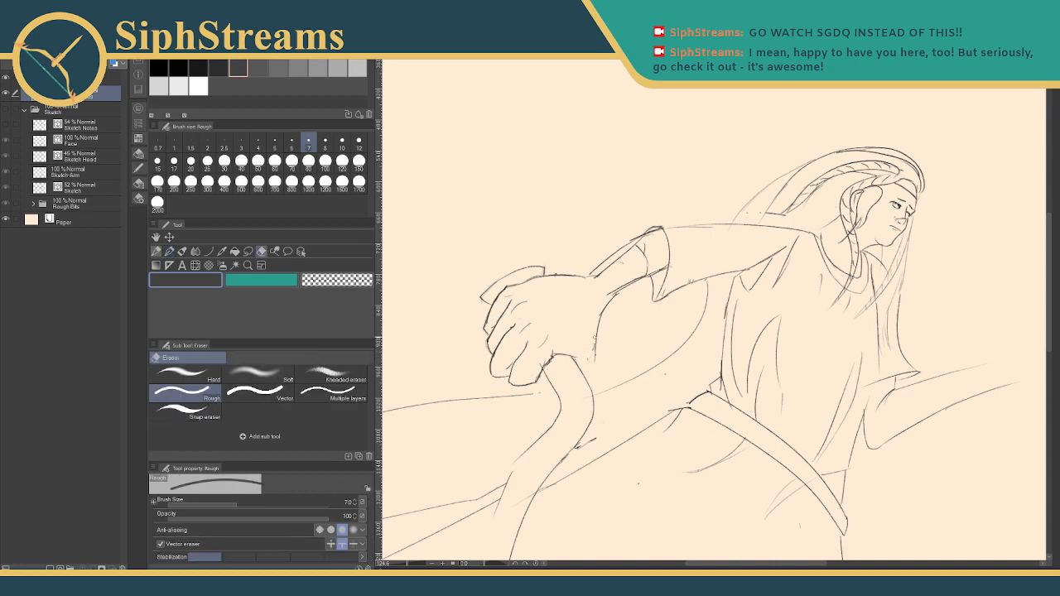
{"action": "key", "text": "p"}
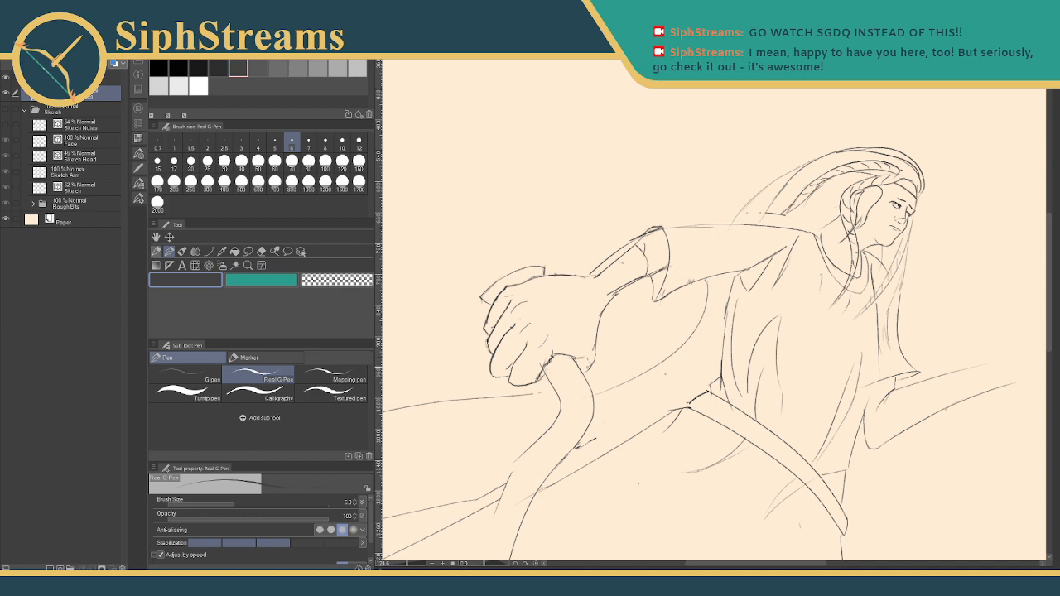
- Straighten the forearm's underside from cuff to wrist, erase the old forearm lines and redraw its upper edge up to the cuff
{"action": "left_click_drag", "start_coordinate": [606, 304], "coordinate": [571, 356]}
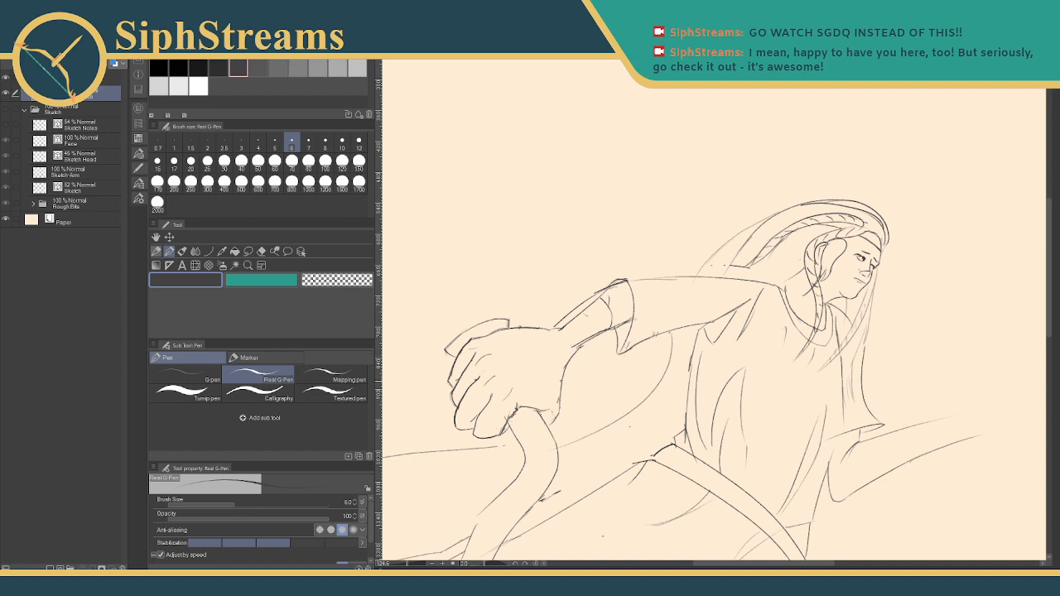
{"action": "left_click_drag", "start_coordinate": [605, 333], "coordinate": [563, 379]}
{"action": "left_click_drag", "start_coordinate": [547, 333], "coordinate": [583, 306]}
{"action": "key", "text": "e"}
{"action": "left_click_drag", "start_coordinate": [600, 333], "coordinate": [564, 378]}
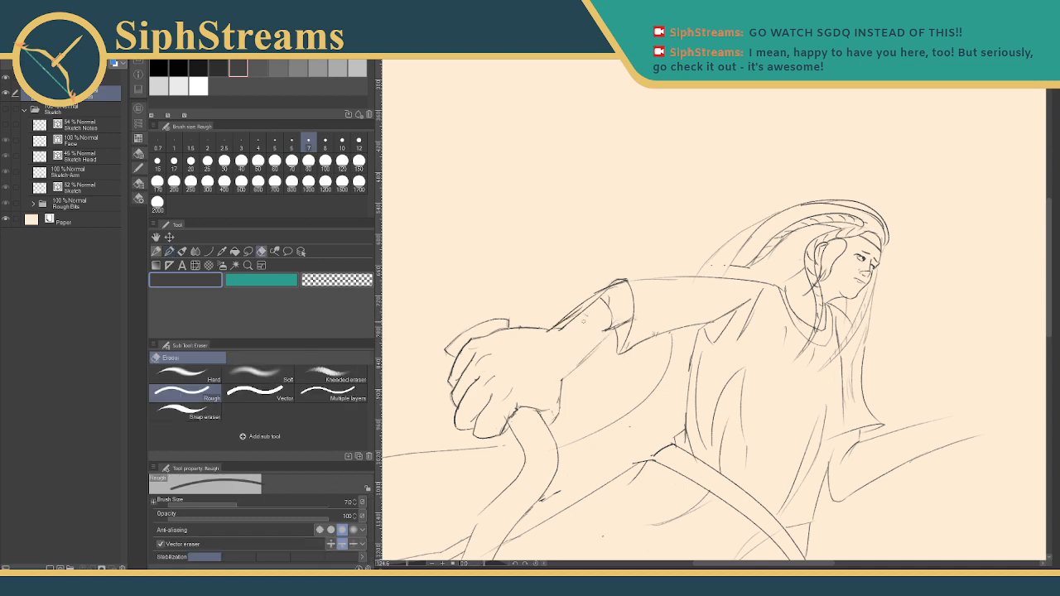
{"action": "mouse_move", "coordinate": [585, 310]}
{"action": "left_mouse_down"}
{"action": "mouse_move", "coordinate": [560, 330]}
{"action": "mouse_move", "coordinate": [608, 290]}
{"action": "left_mouse_up"}
{"action": "key", "text": "p"}
{"action": "left_click_drag", "start_coordinate": [548, 332], "coordinate": [607, 301]}
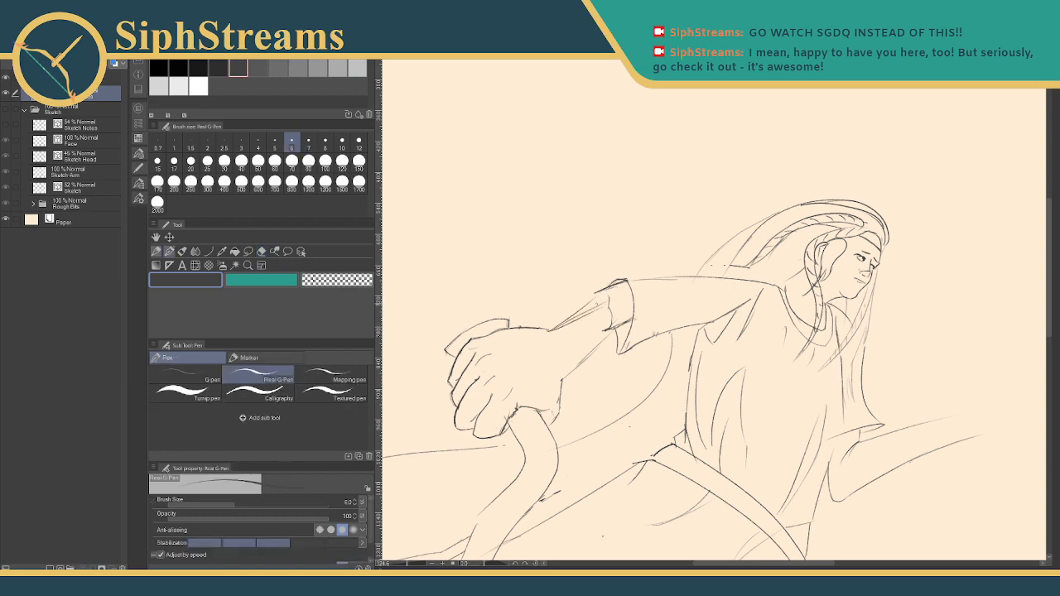
{"action": "key", "text": "ctrl+z"}
{"action": "key", "text": "ctrl+z"}
{"action": "key", "text": "ctrl+z"}
{"action": "left_click_drag", "start_coordinate": [547, 330], "coordinate": [611, 287]}
{"action": "left_click_drag", "start_coordinate": [560, 383], "coordinate": [603, 333]}
- Draw the tunic's back edge slightly farther out from the sleeve to the belt and erase the overlapping old line
{"action": "mouse_move", "coordinate": [738, 339]}
{"action": "left_mouse_down"}
{"action": "mouse_move", "coordinate": [718, 176]}
{"action": "mouse_move", "coordinate": [718, 234]}
{"action": "left_mouse_up"}
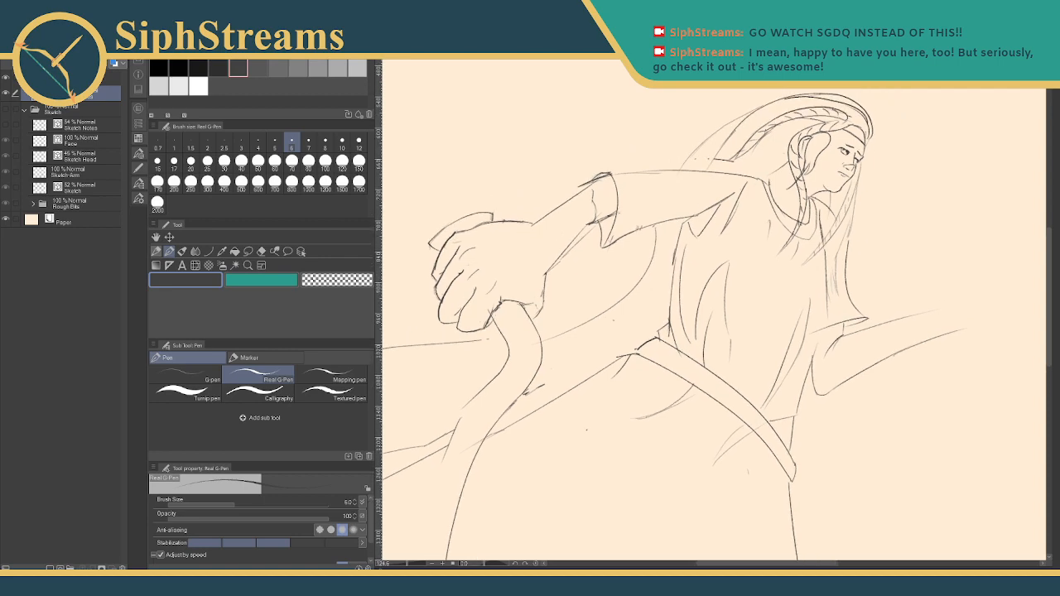
{"action": "scroll", "coordinate": [715, 308], "scroll_direction": "down", "scroll_amount": 10}
{"action": "scroll", "coordinate": [715, 308], "scroll_direction": "up", "scroll_amount": 9}
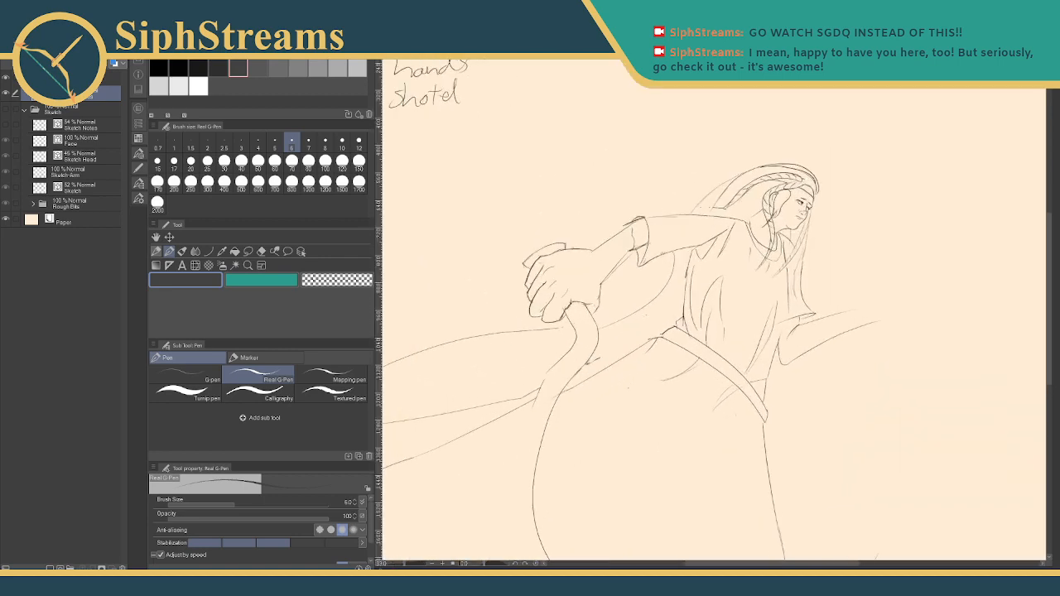
{"action": "left_click_drag", "start_coordinate": [673, 229], "coordinate": [671, 315]}
{"action": "left_click_drag", "start_coordinate": [675, 231], "coordinate": [691, 220]}
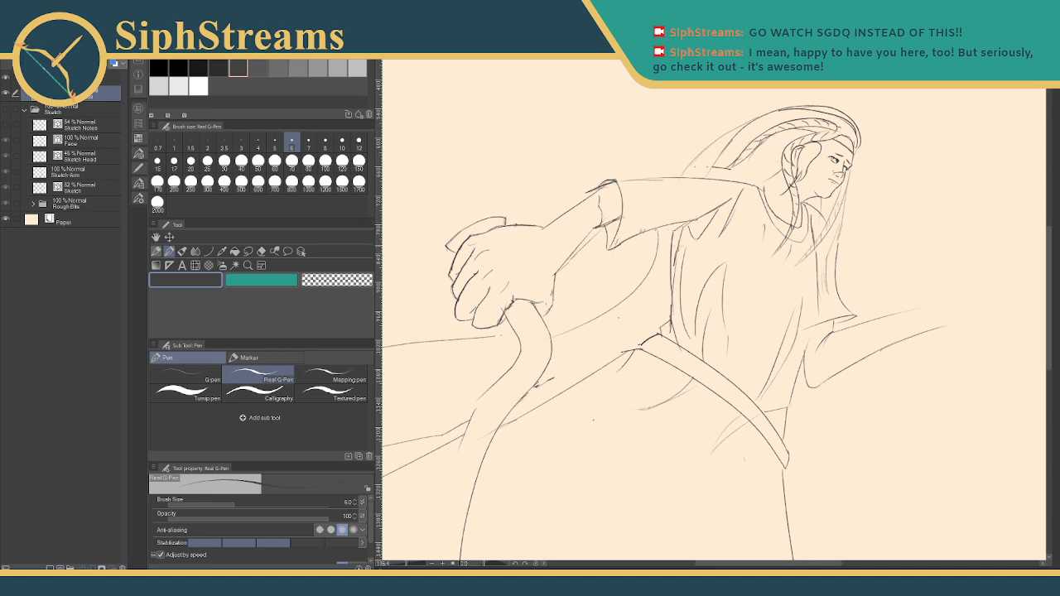
{"action": "key", "text": "e"}
{"action": "left_click_drag", "start_coordinate": [679, 258], "coordinate": [676, 234]}
{"action": "mouse_move", "coordinate": [673, 297]}
{"action": "left_mouse_down"}
{"action": "mouse_move", "coordinate": [686, 224]}
{"action": "mouse_move", "coordinate": [672, 296]}
{"action": "left_mouse_up"}
{"action": "key", "text": "p"}
{"action": "left_click_drag", "start_coordinate": [405, 564], "coordinate": [401, 564]}
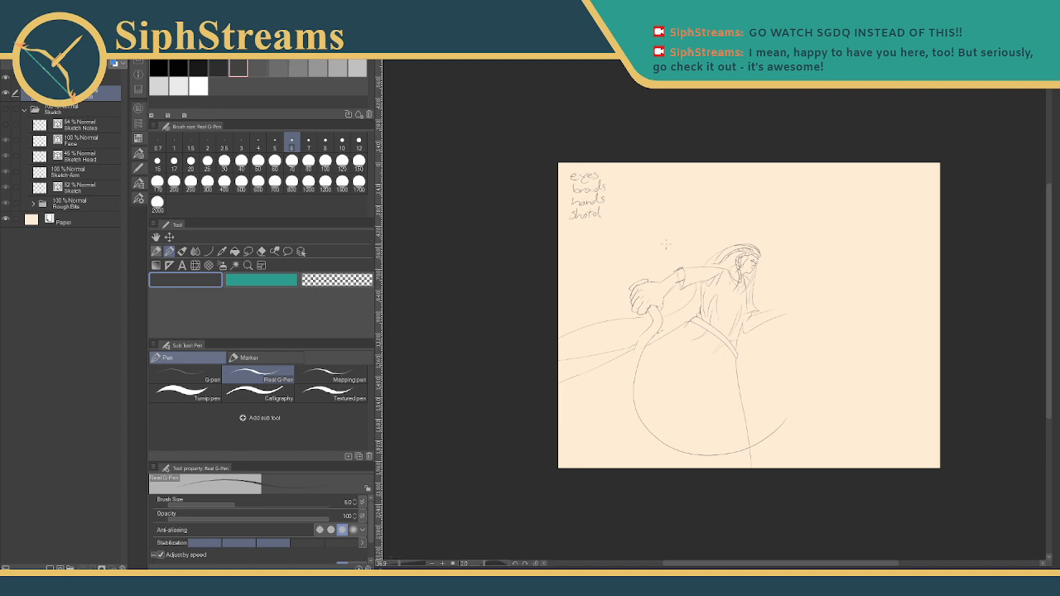
- Write a "foreshortening" note above the outstretched arm with an arrow pointing down to it
{"action": "mouse_move", "coordinate": [668, 238]}
{"action": "left_mouse_down"}
{"action": "mouse_move", "coordinate": [672, 251]}
{"action": "mouse_move", "coordinate": [678, 244]}
{"action": "mouse_move", "coordinate": [641, 228]}
{"action": "mouse_move", "coordinate": [712, 213]}
{"action": "mouse_move", "coordinate": [755, 223]}
{"action": "mouse_move", "coordinate": [744, 228]}
{"action": "left_mouse_up"}
{"action": "left_click_drag", "start_coordinate": [763, 209], "coordinate": [761, 216]}
{"action": "left_click", "coordinate": [763, 220]}
- Replace the bent weapon handle with a straight one and sweep a guide curve from it across the skirt
{"action": "mouse_move", "coordinate": [660, 323]}
{"action": "left_mouse_down"}
{"action": "mouse_move", "coordinate": [723, 373]}
{"action": "mouse_move", "coordinate": [769, 393]}
{"action": "left_mouse_up"}
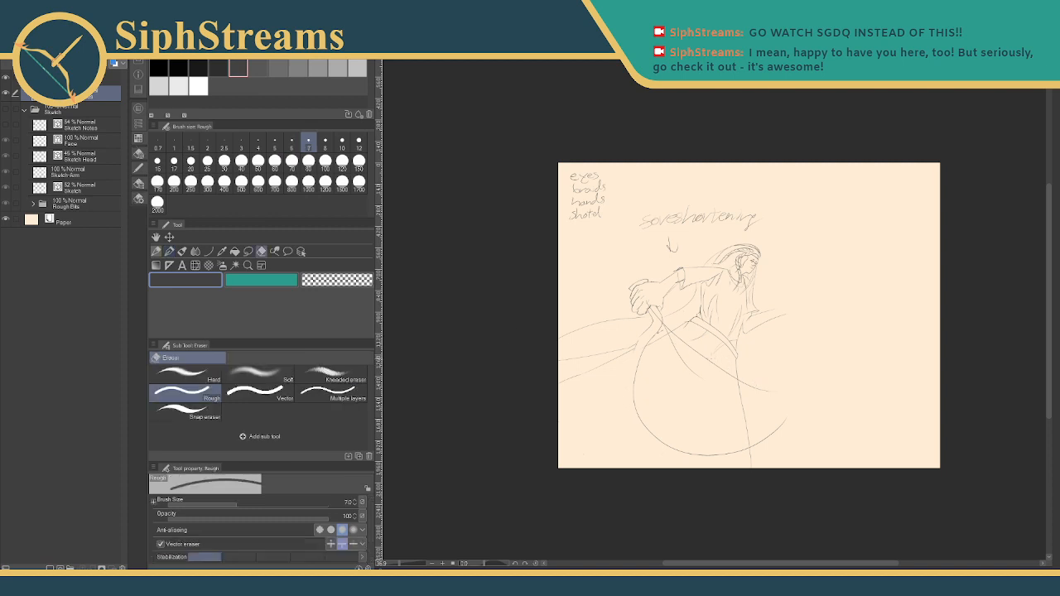
{"action": "mouse_move", "coordinate": [664, 362]}
{"action": "left_mouse_down"}
{"action": "mouse_move", "coordinate": [659, 328]}
{"action": "mouse_move", "coordinate": [621, 424]}
{"action": "left_mouse_up"}
{"action": "key", "text": "ctrl+z"}
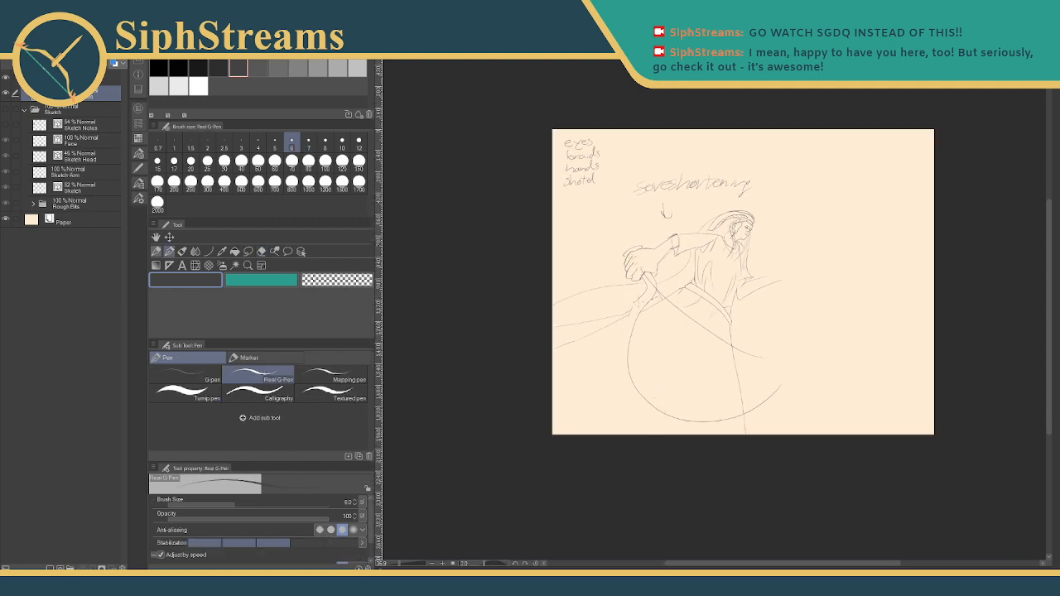
- Draw the blade's outer edge as a long curve from below the hand around the outside of the inner curve, retrying its shape
{"action": "left_click_drag", "start_coordinate": [636, 302], "coordinate": [621, 399]}
{"action": "key", "text": "ctrl+z"}
{"action": "mouse_move", "coordinate": [781, 386]}
{"action": "left_mouse_down"}
{"action": "mouse_move", "coordinate": [717, 435]}
{"action": "mouse_move", "coordinate": [772, 401]}
{"action": "mouse_move", "coordinate": [746, 419]}
{"action": "left_mouse_up"}
{"action": "key", "text": "ctrl+z"}
{"action": "left_click_drag", "start_coordinate": [636, 300], "coordinate": [641, 421]}
{"action": "left_click_drag", "start_coordinate": [621, 366], "coordinate": [661, 431]}
{"action": "key", "text": "ctrl+z"}
{"action": "left_click_drag", "start_coordinate": [625, 340], "coordinate": [667, 433]}
{"action": "key", "text": "ctrl+z"}
{"action": "left_click_drag", "start_coordinate": [636, 304], "coordinate": [658, 435]}
{"action": "key", "text": "ctrl+z"}
{"action": "mouse_move", "coordinate": [633, 306]}
{"action": "left_mouse_down"}
{"action": "mouse_move", "coordinate": [617, 336]}
{"action": "mouse_move", "coordinate": [692, 435]}
{"action": "left_mouse_up"}
{"action": "key", "text": "ctrl+z"}
{"action": "left_click_drag", "start_coordinate": [635, 304], "coordinate": [719, 428]}
{"action": "key", "text": "ctrl+z"}
{"action": "left_click_drag", "start_coordinate": [632, 309], "coordinate": [760, 430]}
{"action": "key", "text": "ctrl+z"}
{"action": "left_click_drag", "start_coordinate": [615, 329], "coordinate": [738, 434]}
{"action": "key", "text": "ctrl+z"}
{"action": "left_click_drag", "start_coordinate": [635, 295], "coordinate": [729, 434]}
{"action": "key", "text": "ctrl+z"}
{"action": "mouse_move", "coordinate": [635, 297]}
{"action": "left_mouse_down"}
{"action": "mouse_move", "coordinate": [637, 434]}
{"action": "mouse_move", "coordinate": [622, 335]}
{"action": "mouse_move", "coordinate": [736, 428]}
{"action": "left_mouse_up"}
{"action": "key", "text": "ctrl+z"}
{"action": "key", "text": "ctrl+z"}
{"action": "key", "text": "ctrl+z"}
{"action": "left_click_drag", "start_coordinate": [634, 299], "coordinate": [738, 427]}
- Round the blade's outer edge along the bottom up to the pointed tip and erase the overlapping line at the lower bend
{"action": "mouse_move", "coordinate": [648, 423]}
{"action": "left_mouse_down"}
{"action": "mouse_move", "coordinate": [725, 429]}
{"action": "mouse_move", "coordinate": [779, 391]}
{"action": "left_mouse_up"}
{"action": "key", "text": "ctrl+z"}
{"action": "mouse_move", "coordinate": [634, 406]}
{"action": "left_mouse_down"}
{"action": "mouse_move", "coordinate": [673, 426]}
{"action": "mouse_move", "coordinate": [788, 408]}
{"action": "left_mouse_up"}
{"action": "key", "text": "ctrl+z"}
{"action": "left_click_drag", "start_coordinate": [636, 409], "coordinate": [781, 415]}
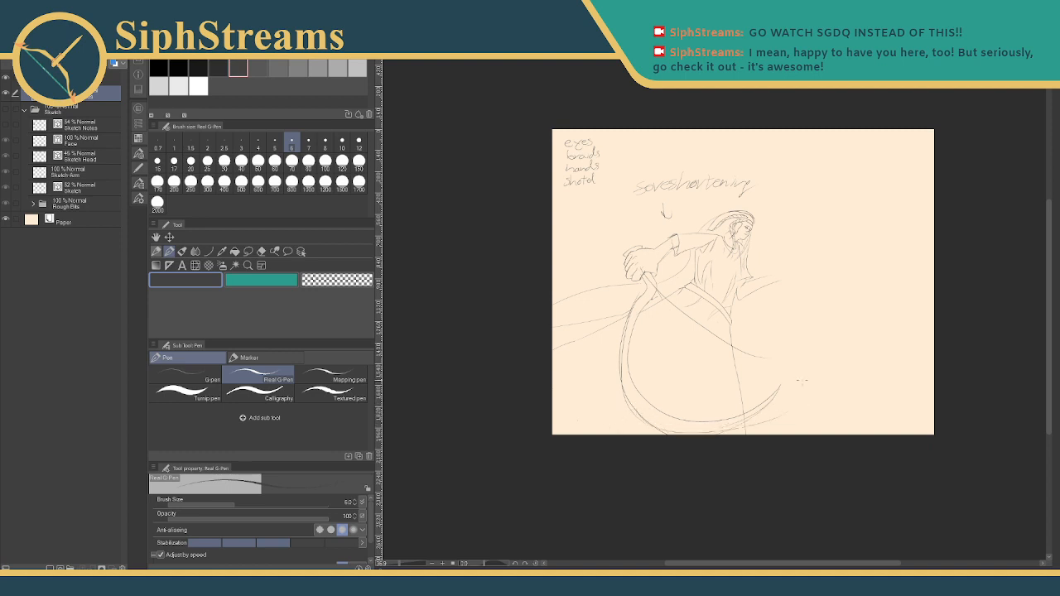
{"action": "key", "text": "ctrl+z"}
{"action": "mouse_move", "coordinate": [633, 414]}
{"action": "left_mouse_down"}
{"action": "mouse_move", "coordinate": [686, 430]}
{"action": "mouse_move", "coordinate": [782, 406]}
{"action": "left_mouse_up"}
{"action": "key", "text": "ctrl+z"}
{"action": "mouse_move", "coordinate": [631, 406]}
{"action": "left_mouse_down"}
{"action": "mouse_move", "coordinate": [687, 431]}
{"action": "mouse_move", "coordinate": [735, 430]}
{"action": "left_mouse_up"}
{"action": "key", "text": "e"}
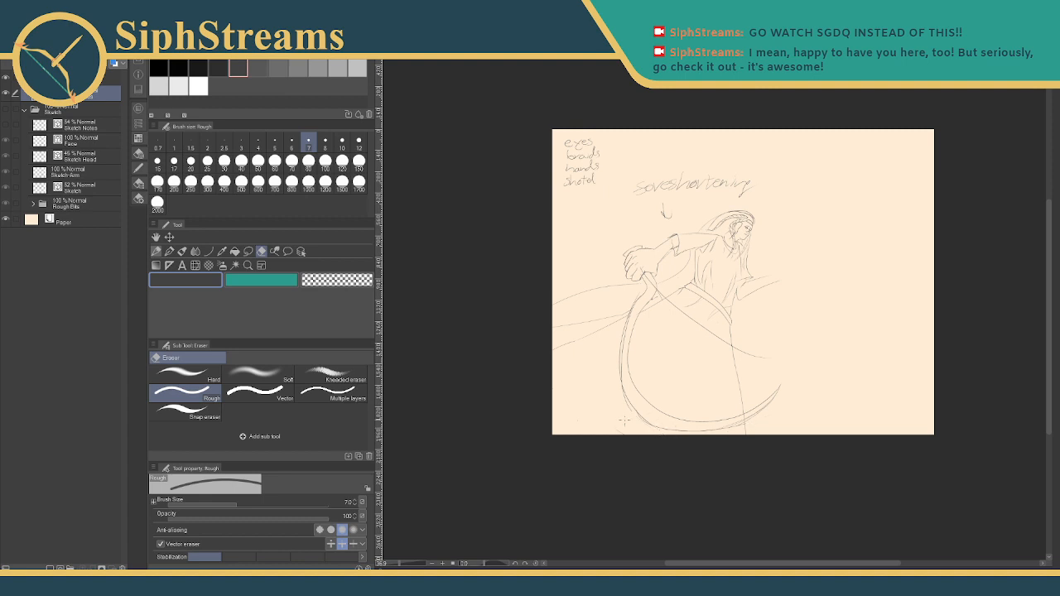
{"action": "left_click_drag", "start_coordinate": [624, 407], "coordinate": [631, 403]}
{"action": "key", "text": "p"}
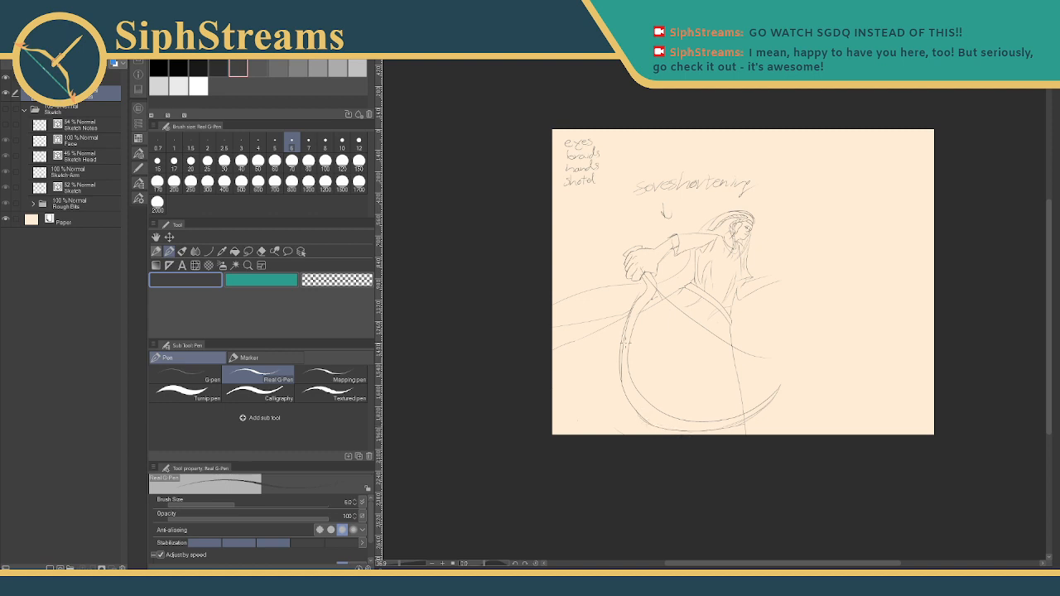
{"action": "key", "text": "e"}
{"action": "key", "text": "ctrl+z"}
{"action": "key", "text": "p"}
- Lasso the gripping hand, scale it down slightly and move it closer to the sleeve, then switch to the Tilt Pencil
{"action": "left_click", "coordinate": [248, 251]}
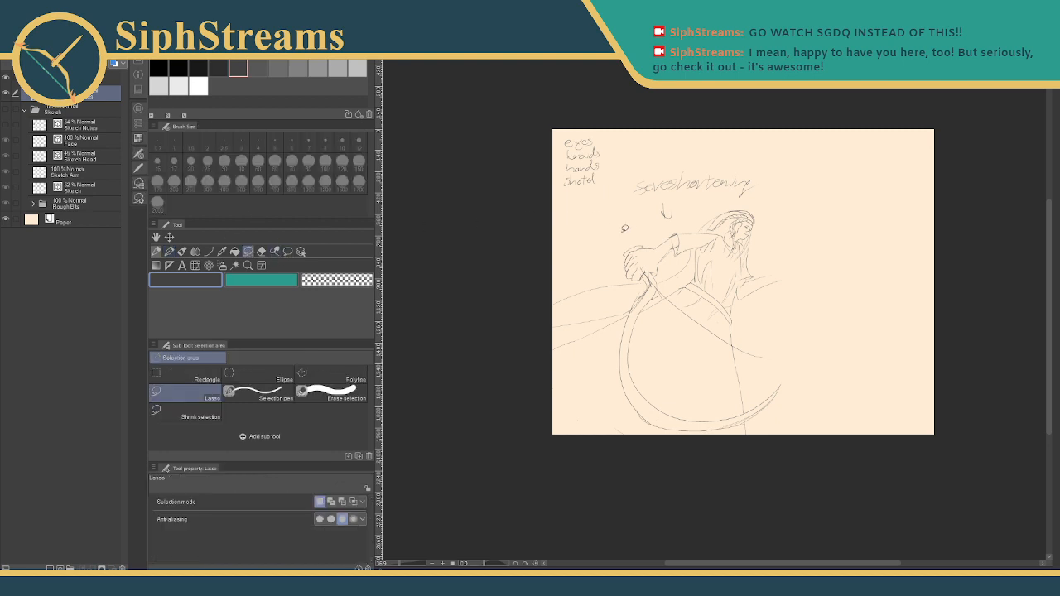
{"action": "mouse_move", "coordinate": [627, 230]}
{"action": "left_mouse_down"}
{"action": "mouse_move", "coordinate": [618, 273]}
{"action": "mouse_move", "coordinate": [665, 274]}
{"action": "mouse_move", "coordinate": [648, 227]}
{"action": "left_mouse_up"}
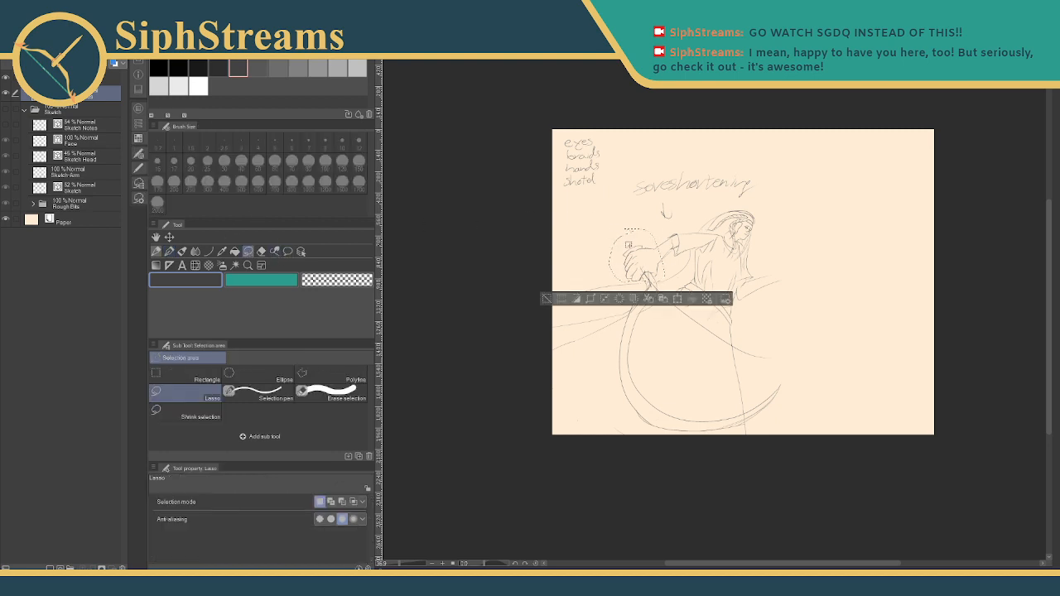
{"action": "left_click", "coordinate": [677, 299]}
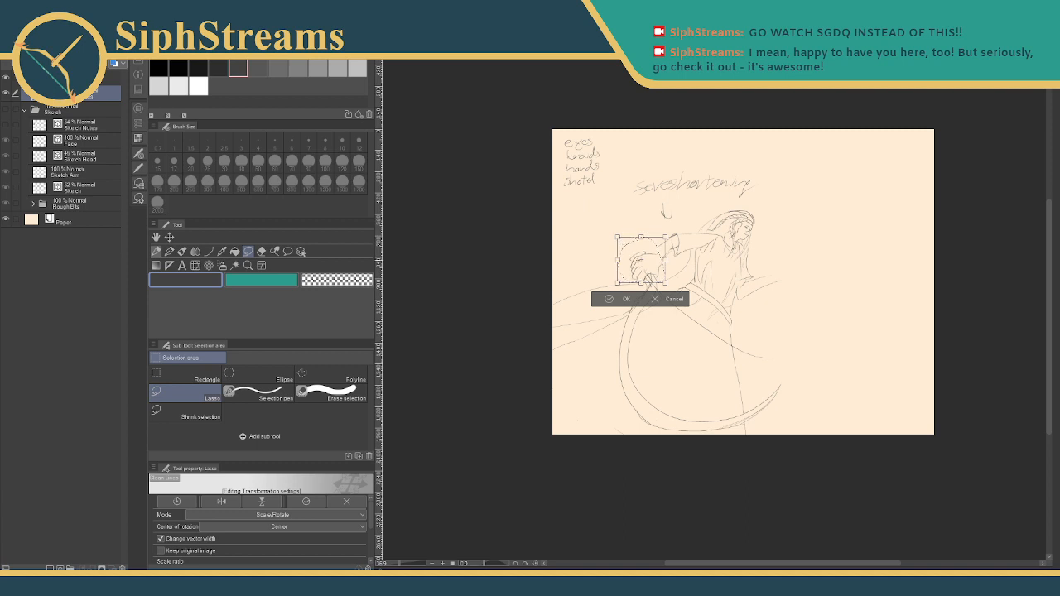
{"action": "left_click_drag", "start_coordinate": [651, 269], "coordinate": [652, 265]}
{"action": "left_click_drag", "start_coordinate": [617, 233], "coordinate": [624, 239]}
{"action": "left_click", "coordinate": [630, 292]}
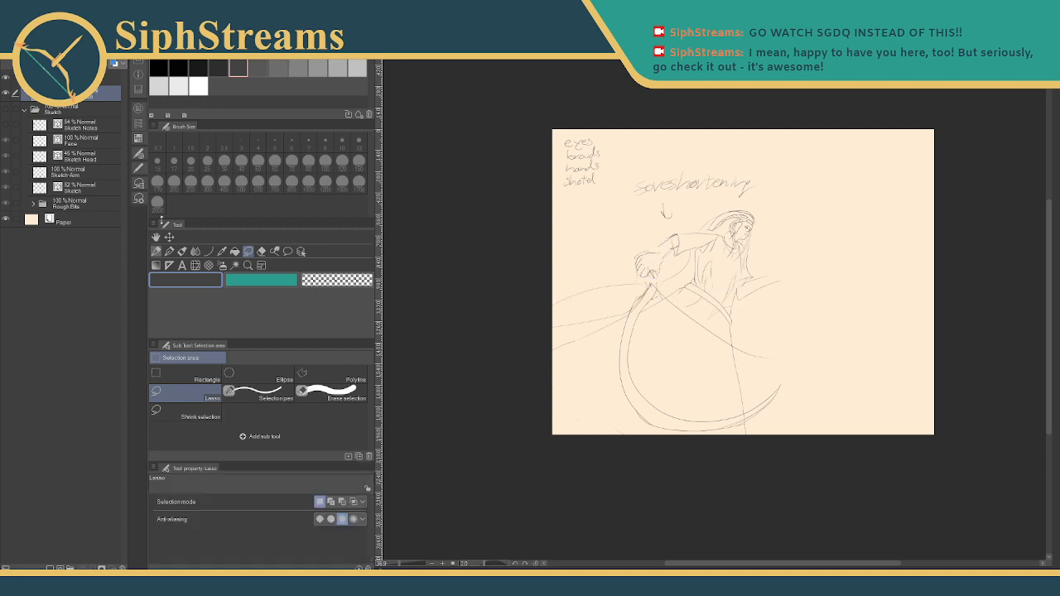
{"action": "left_click", "coordinate": [156, 251]}
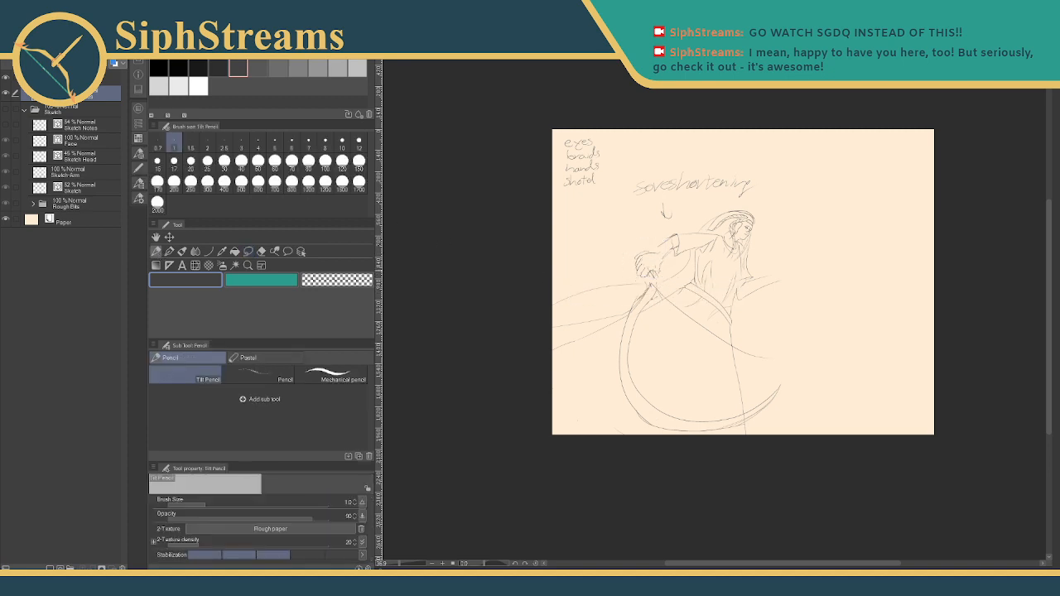
- Redraw the lines joining the curved blade to the gripping hand with the Real G-Pen and clean up the overlap
{"action": "left_click", "coordinate": [169, 251]}
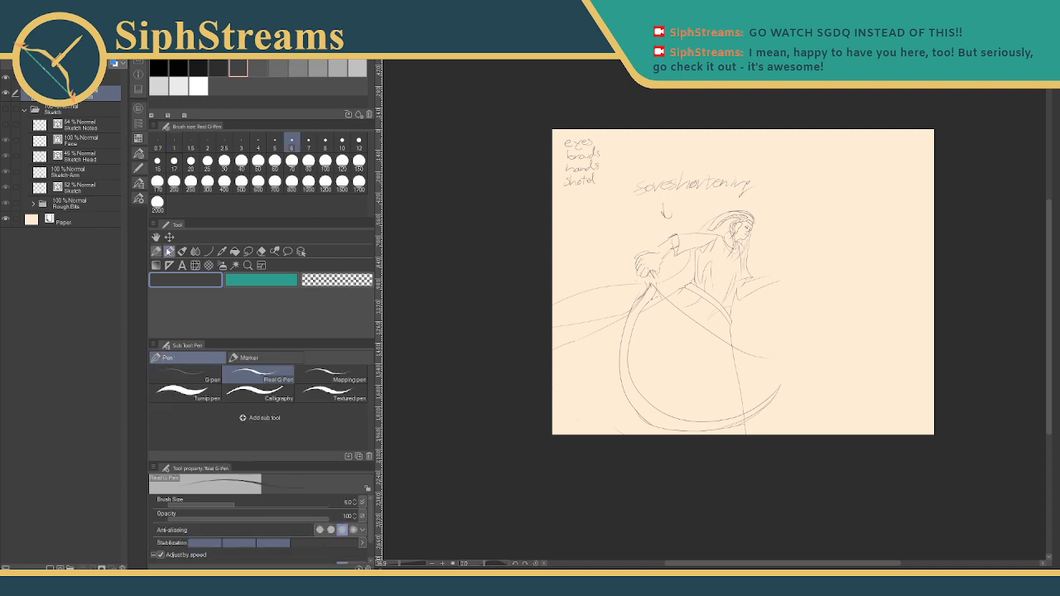
{"action": "mouse_move", "coordinate": [659, 270]}
{"action": "left_mouse_down"}
{"action": "mouse_move", "coordinate": [648, 303]}
{"action": "mouse_move", "coordinate": [632, 306]}
{"action": "mouse_move", "coordinate": [617, 377]}
{"action": "left_mouse_up"}
{"action": "key", "text": "ctrl+z"}
{"action": "left_click_drag", "start_coordinate": [637, 303], "coordinate": [628, 324]}
{"action": "key", "text": "e"}
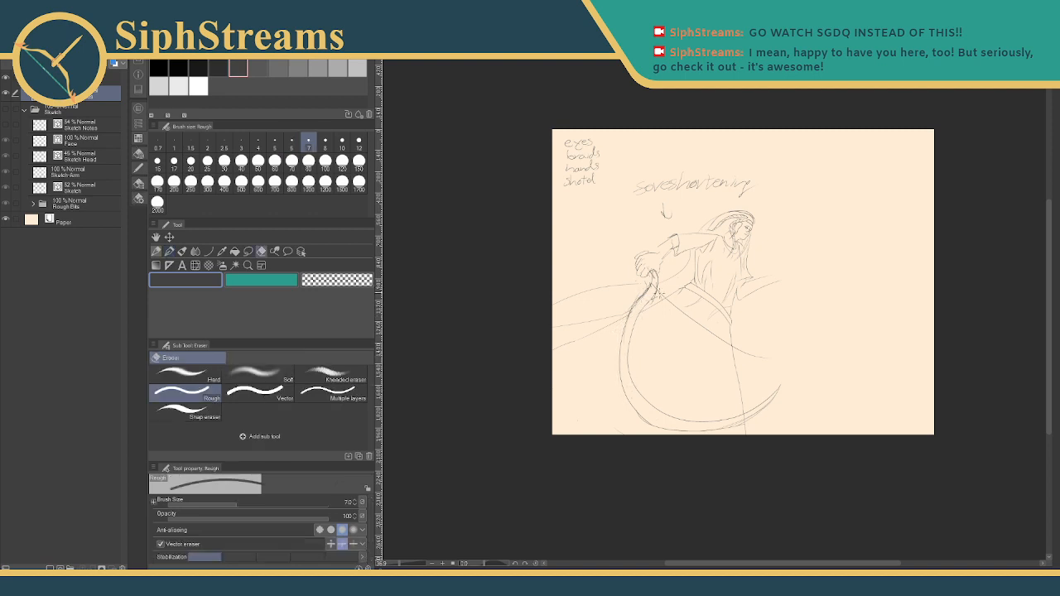
{"action": "key", "text": "p"}
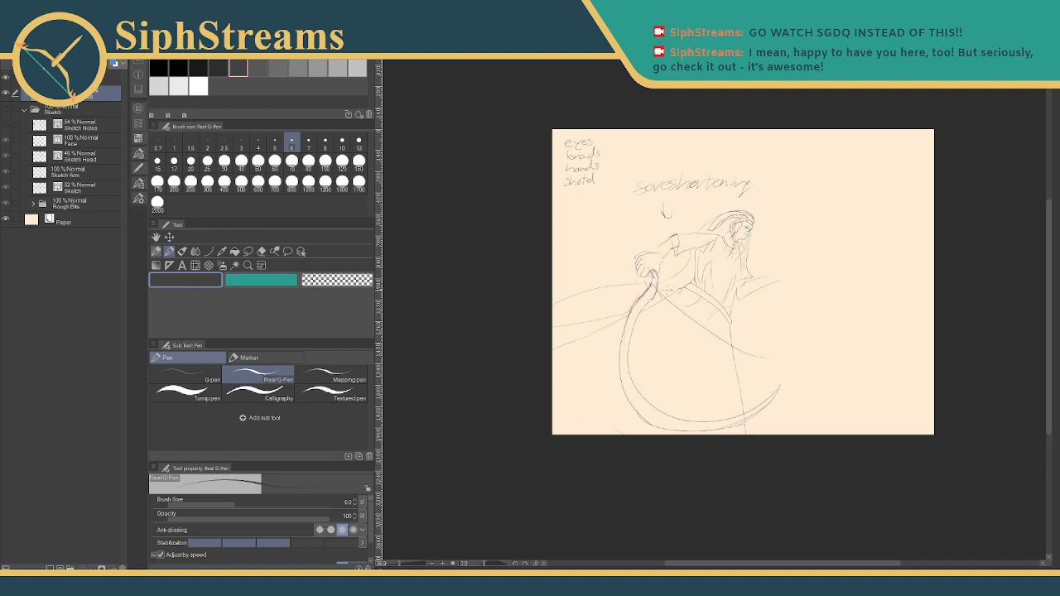
- Erase the long guide curve running from below the hand across the skirt, then return to the Real G-Pen
{"action": "key", "text": "e"}
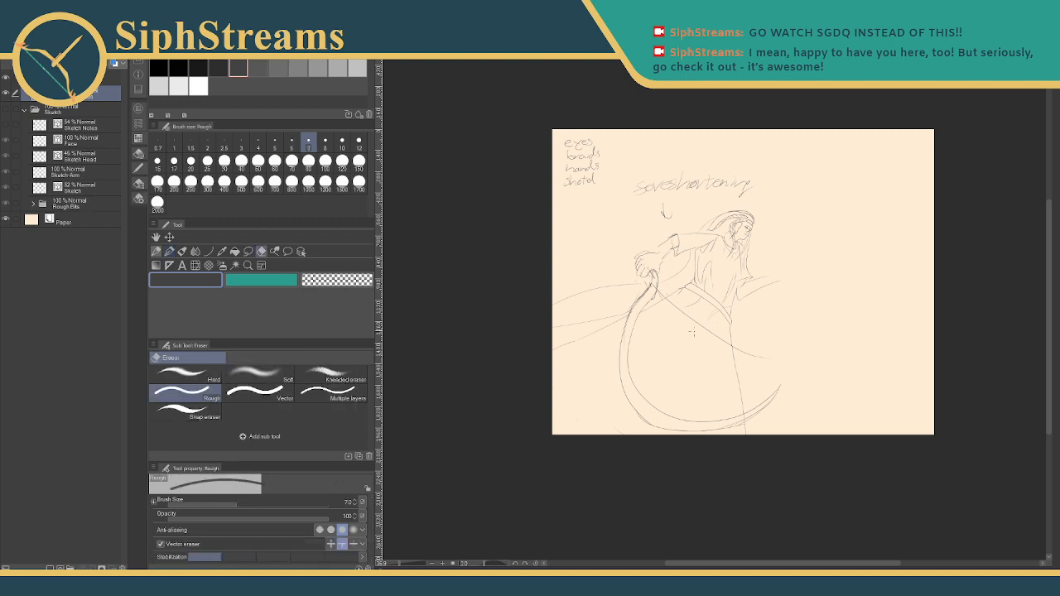
{"action": "left_click_drag", "start_coordinate": [686, 322], "coordinate": [751, 356]}
{"action": "left_click_drag", "start_coordinate": [657, 289], "coordinate": [665, 298]}
{"action": "key", "text": "p"}
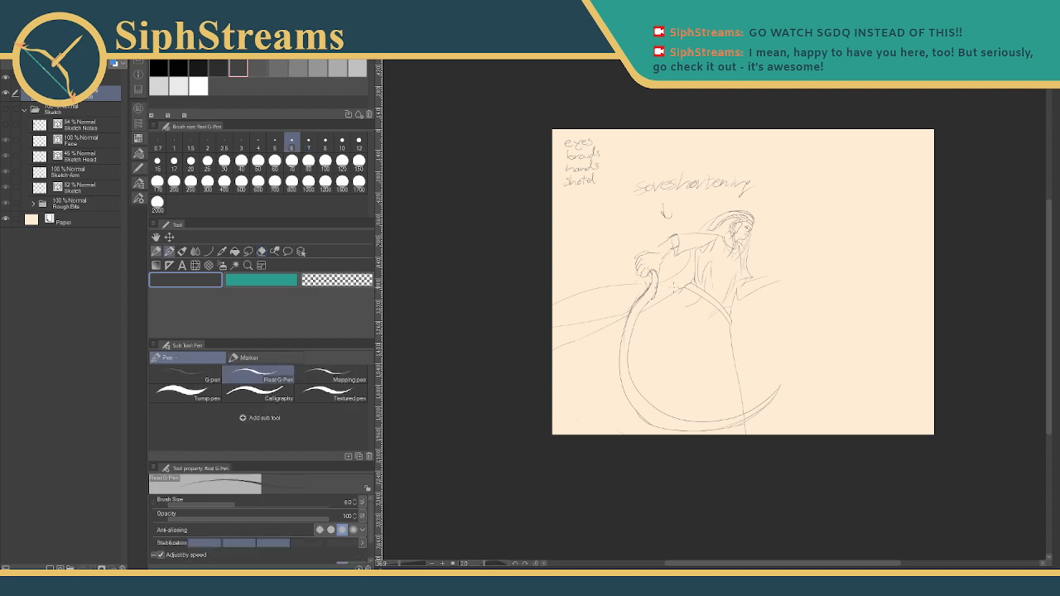
{"action": "scroll", "coordinate": [742, 282], "scroll_direction": "up", "scroll_amount": 2}
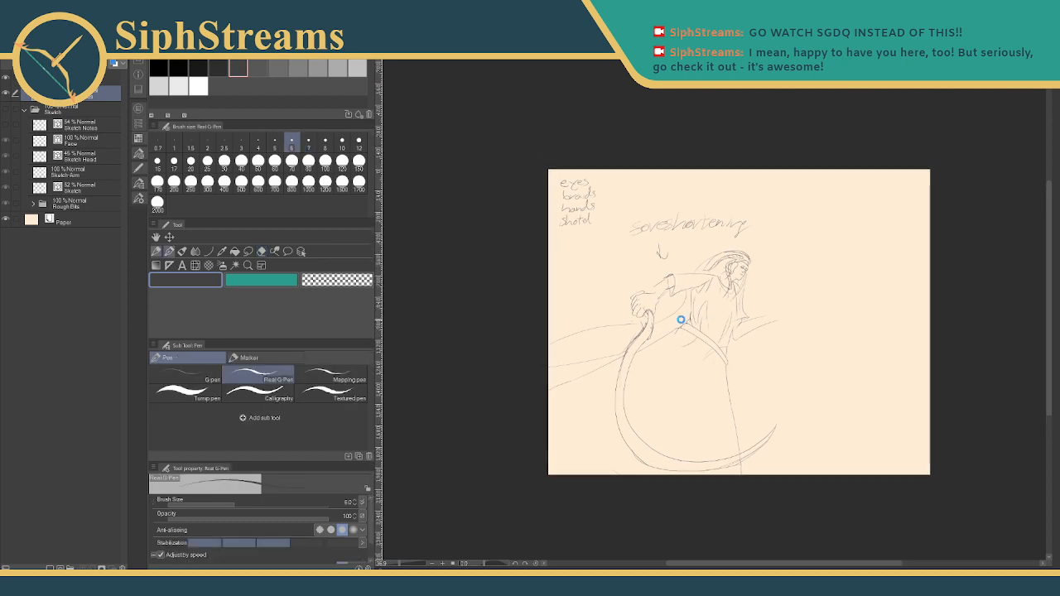